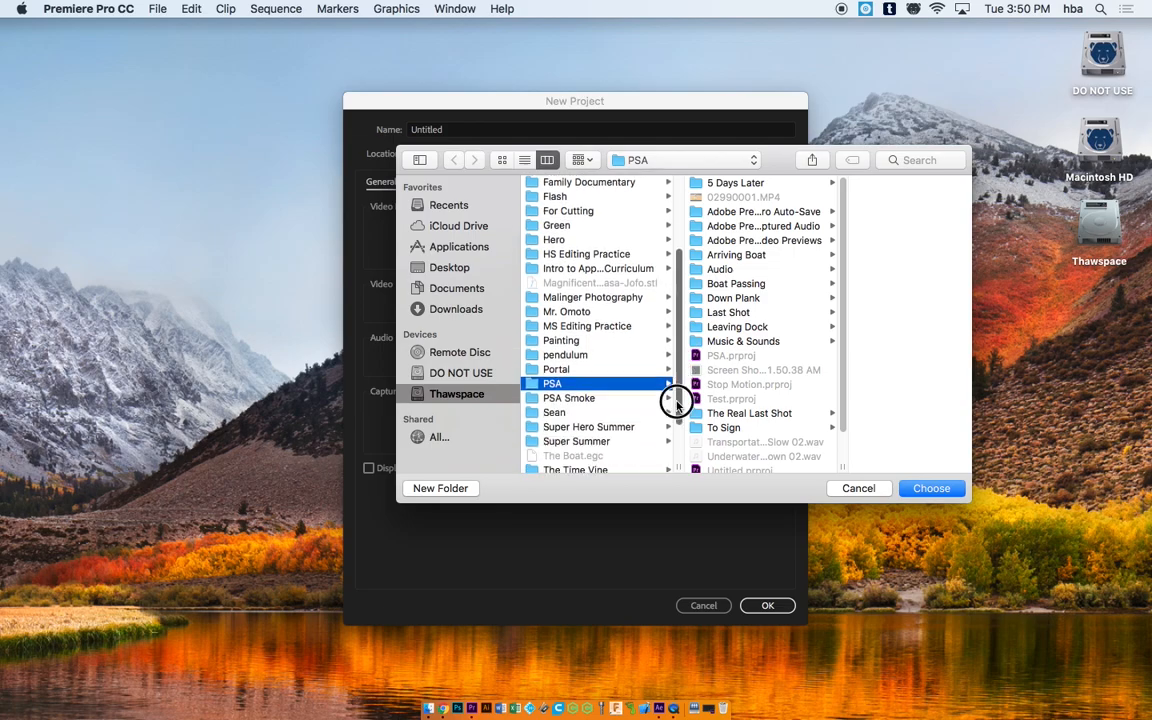
Step: Set Super Hero Summer as the location, name the project 'Tutorial', and create it
{"action": "left_click", "coordinate": [630, 366]}
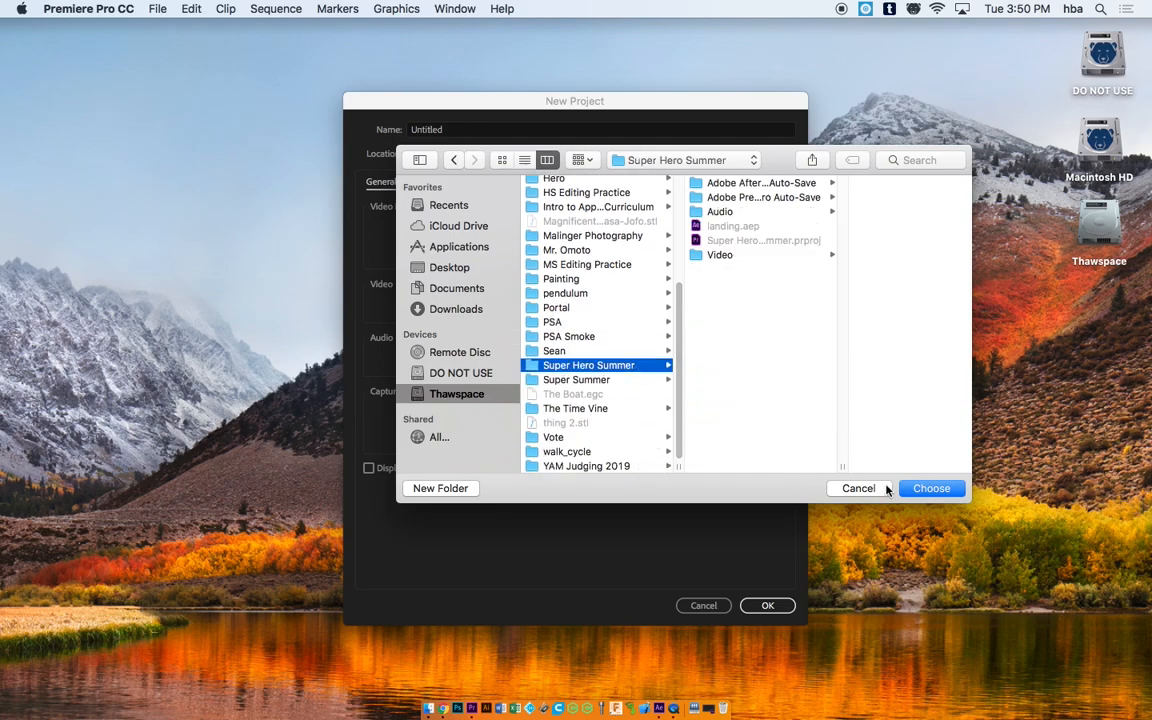
{"action": "left_click", "coordinate": [931, 489]}
{"action": "left_click_drag", "start_coordinate": [476, 126], "coordinate": [345, 122]}
{"action": "type", "text": "Tutorial"}
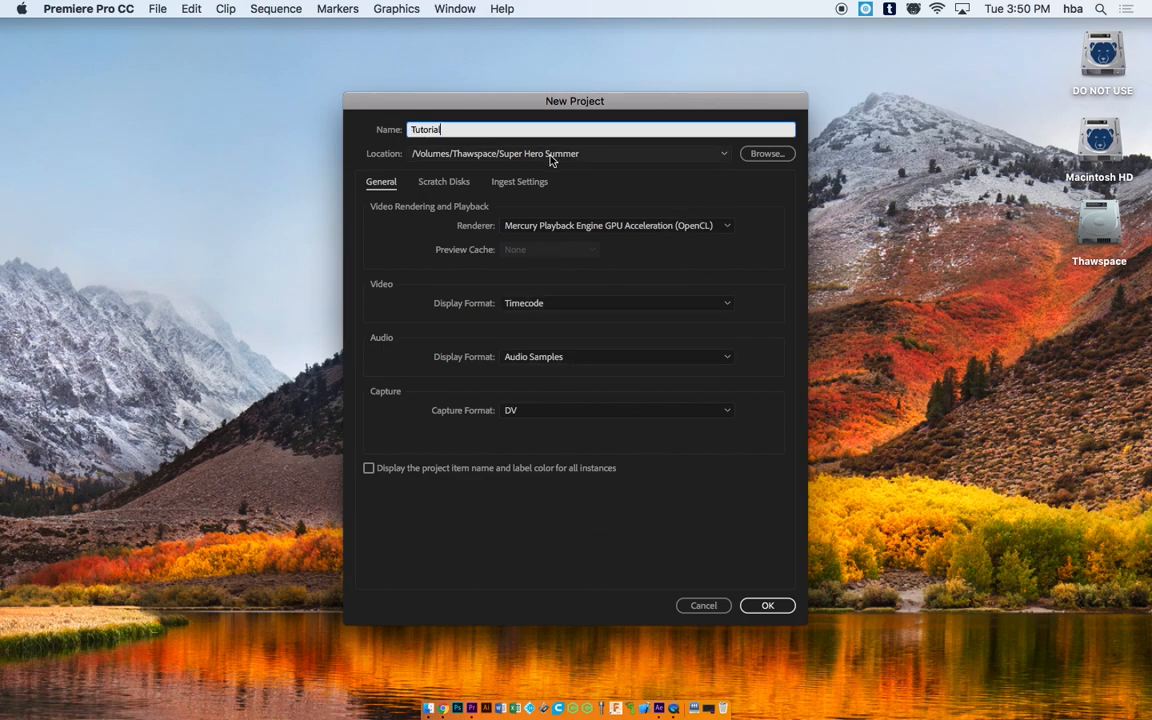
{"action": "left_click", "coordinate": [767, 607]}
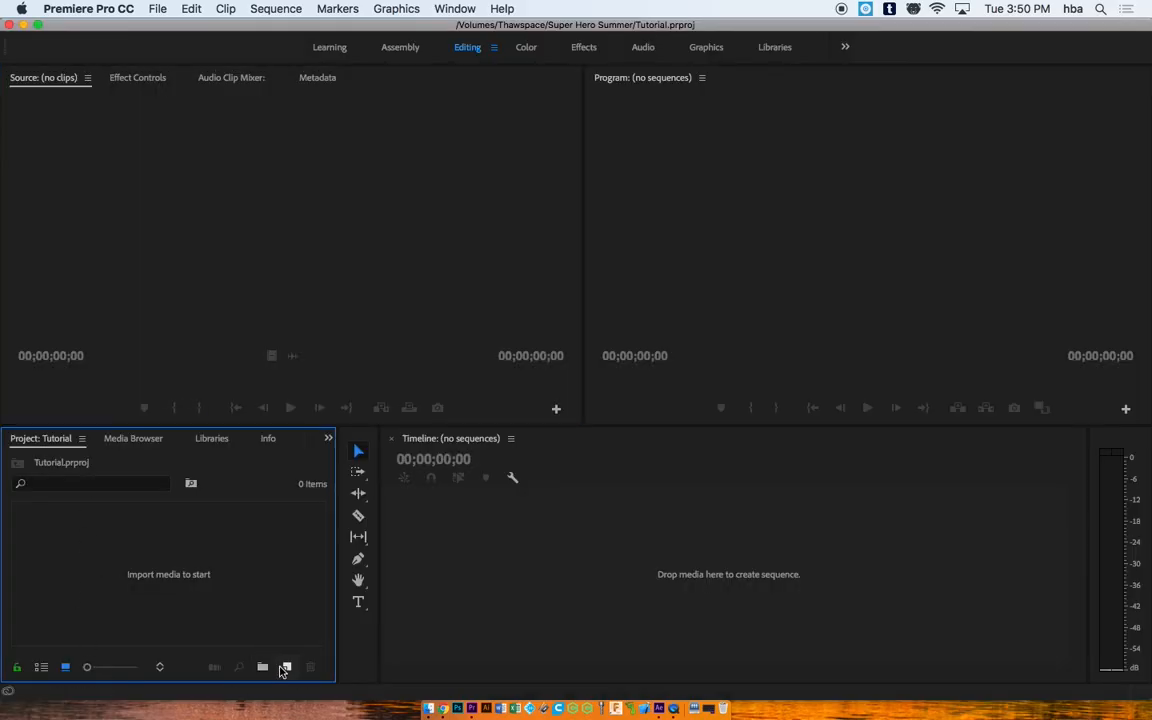
Step: Create a new bin named 'Video' and open it
{"action": "left_click", "coordinate": [262, 666]}
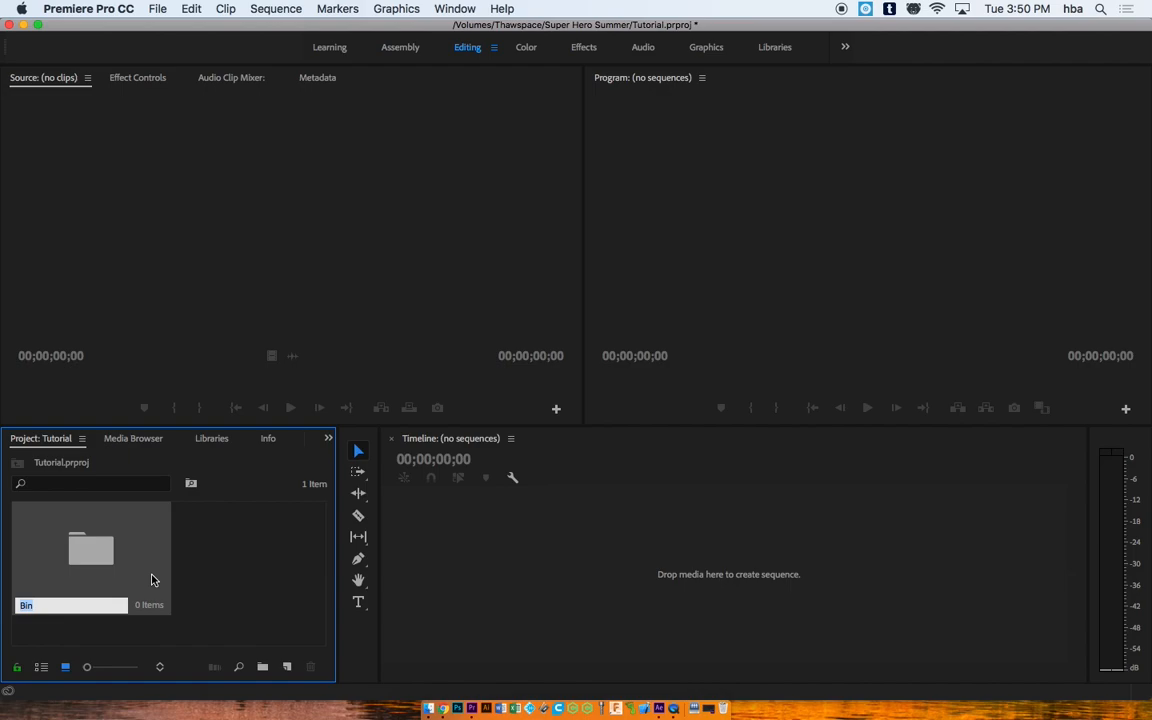
{"action": "type", "text": "Video"}
{"action": "key", "text": "Return"}
{"action": "double_click", "coordinate": [99, 563]}
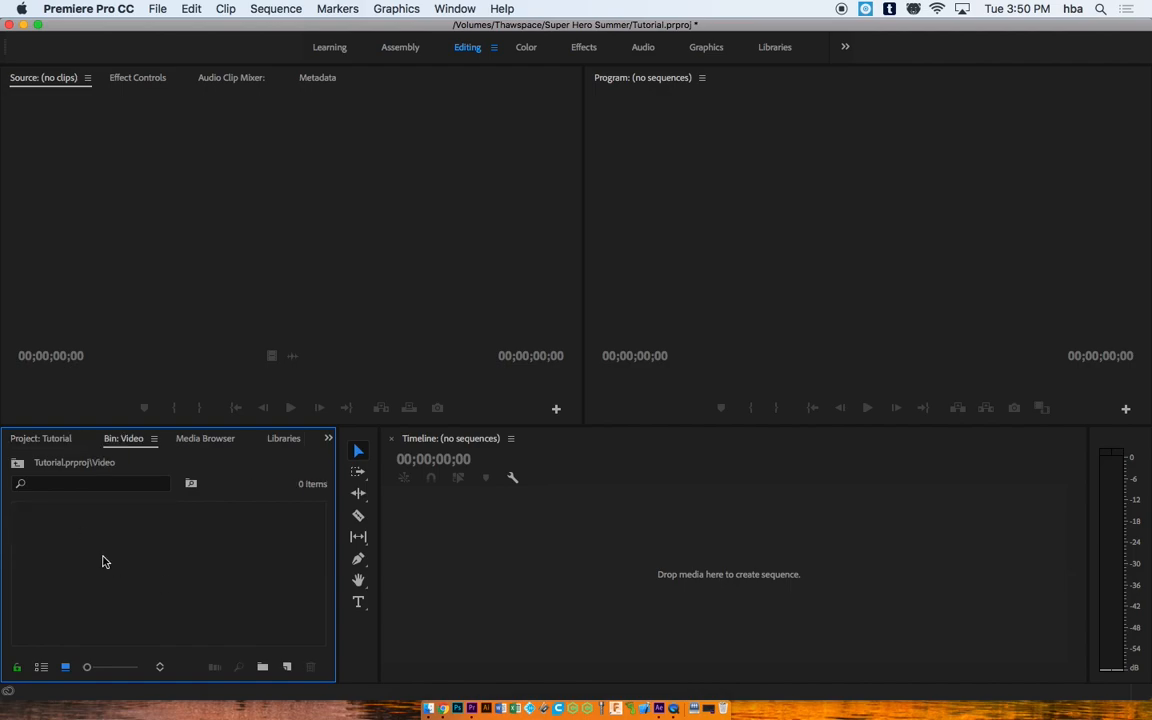
Step: Import the clip 03760005.MP4 from the Video folder into the bin
{"action": "double_click", "coordinate": [76, 552]}
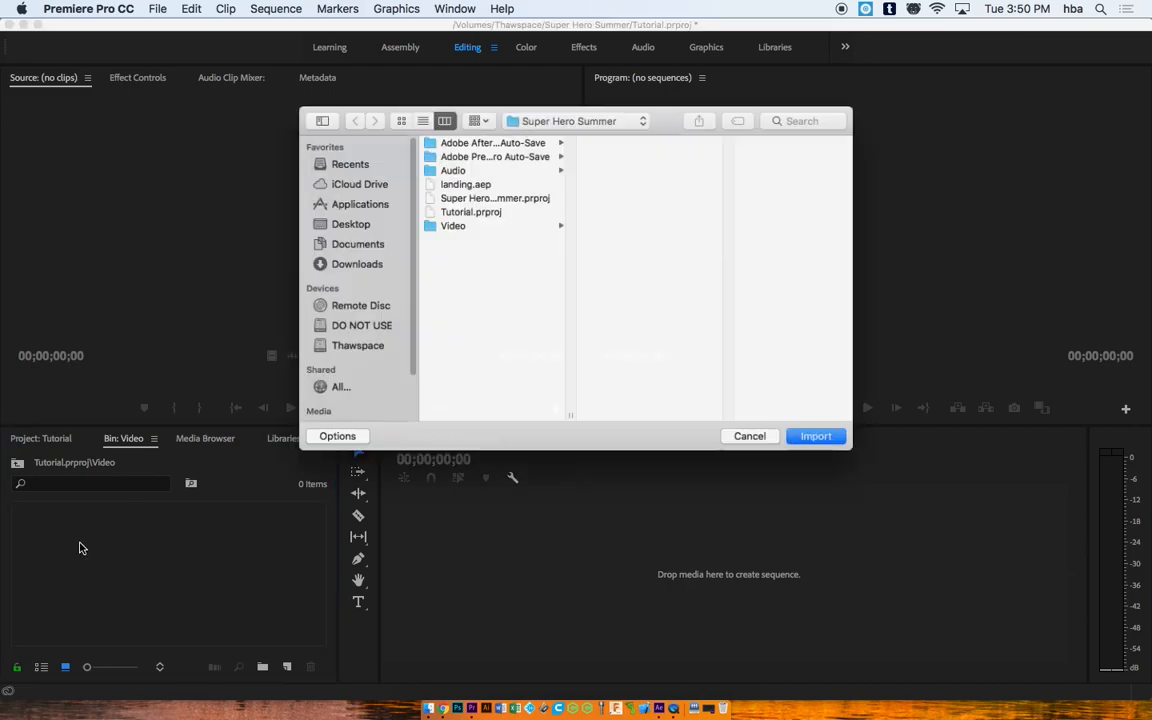
{"action": "left_click", "coordinate": [491, 224]}
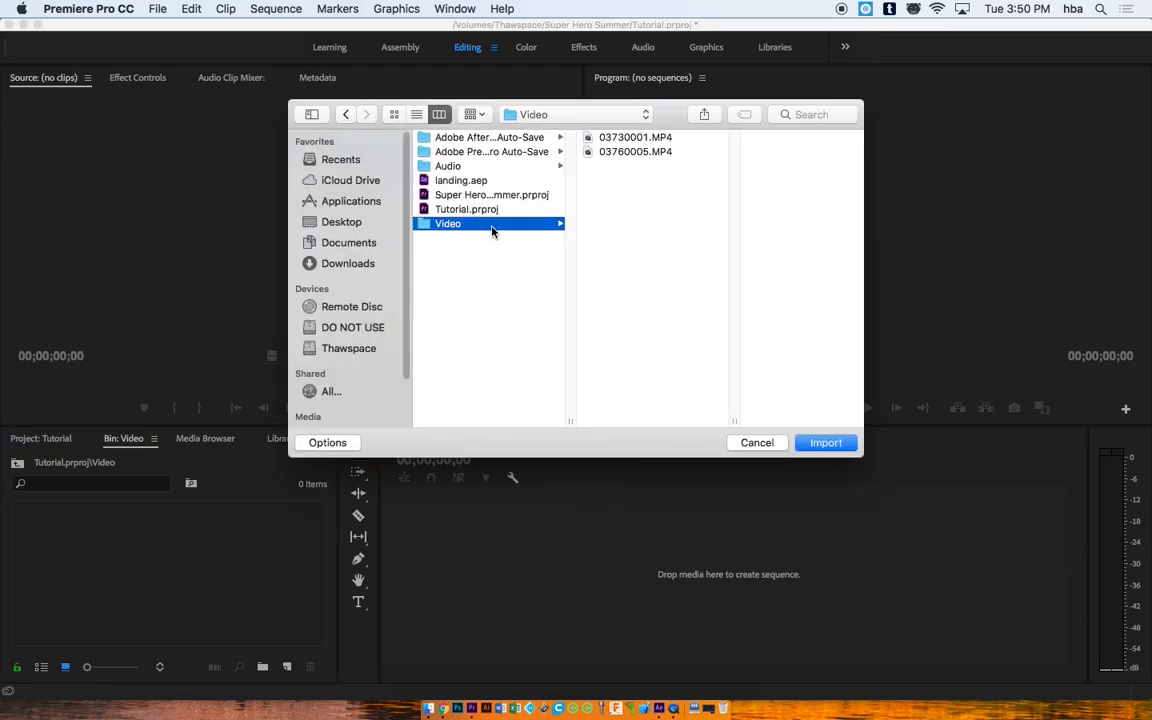
{"action": "left_click", "coordinate": [637, 153]}
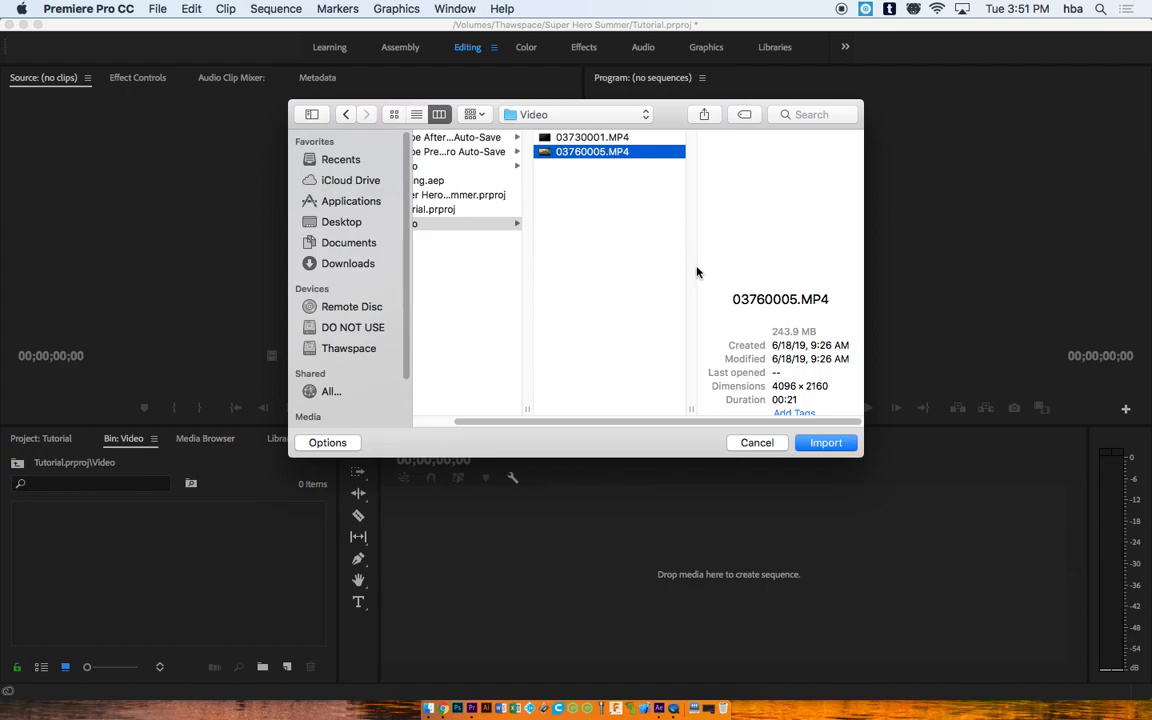
{"action": "left_click", "coordinate": [826, 442]}
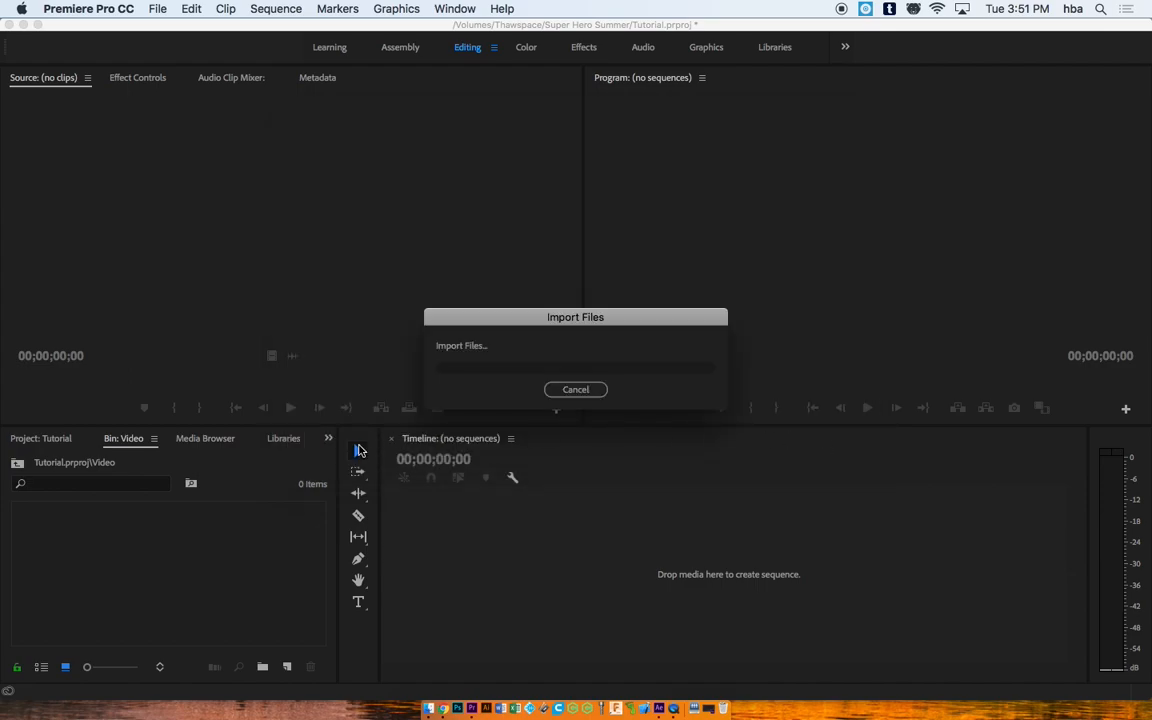
Step: Build a sequence from 03760005 and trim away its opening, previewing near 00:00:07:10
{"action": "left_click_drag", "start_coordinate": [75, 535], "coordinate": [414, 541]}
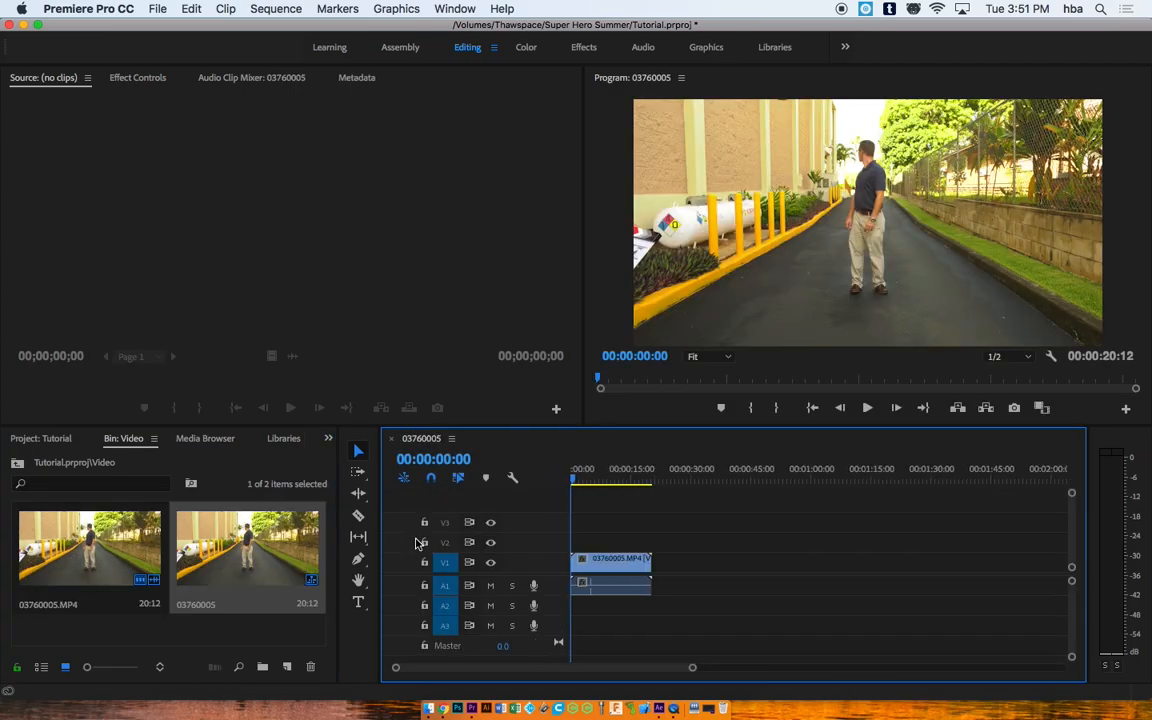
{"action": "left_click_drag", "start_coordinate": [572, 561], "coordinate": [600, 563]}
{"action": "mouse_move", "coordinate": [586, 478]}
{"action": "left_mouse_down"}
{"action": "mouse_move", "coordinate": [627, 480]}
{"action": "mouse_move", "coordinate": [603, 478]}
{"action": "left_mouse_up"}
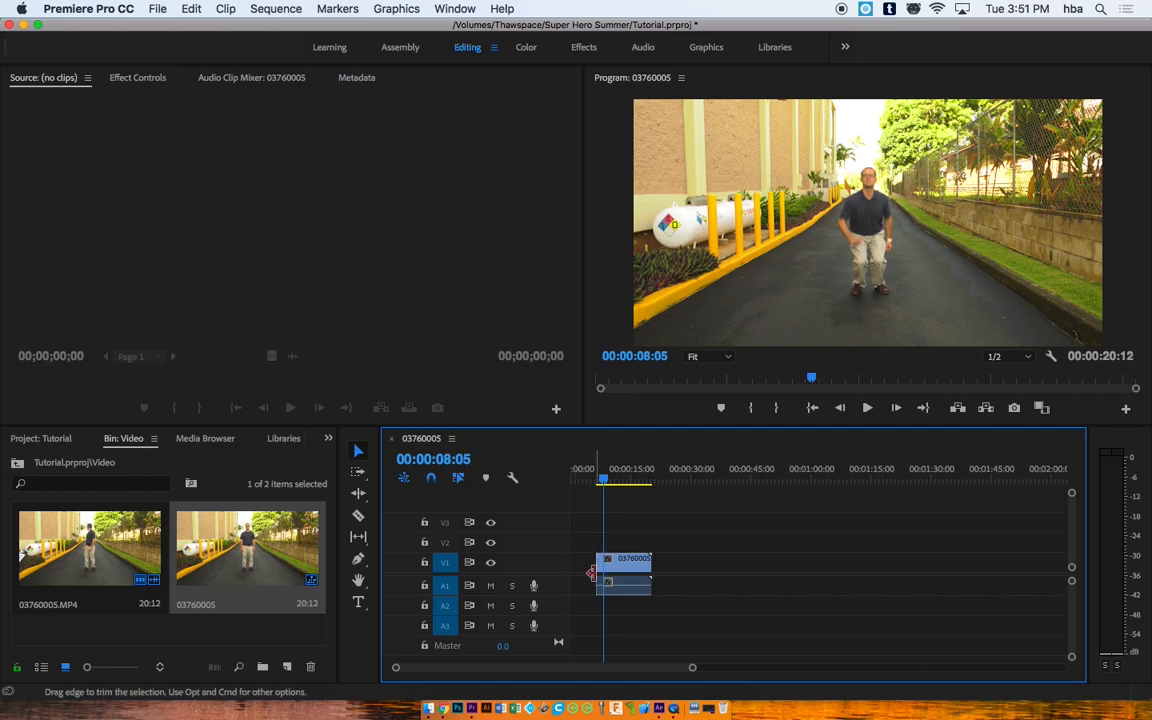
Step: Delete the empty gap on V1 so the clip starts at 00:00:00:00
{"action": "left_click", "coordinate": [581, 567]}
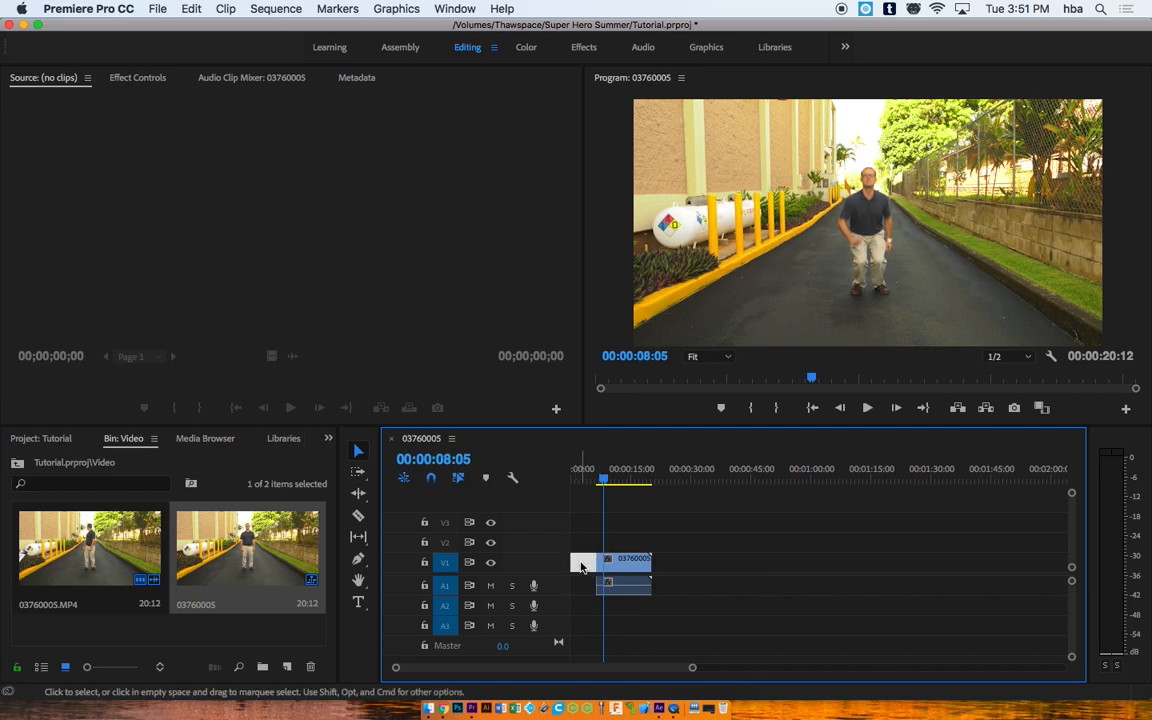
{"action": "key", "text": "Delete"}
{"action": "left_click_drag", "start_coordinate": [601, 478], "coordinate": [572, 478]}
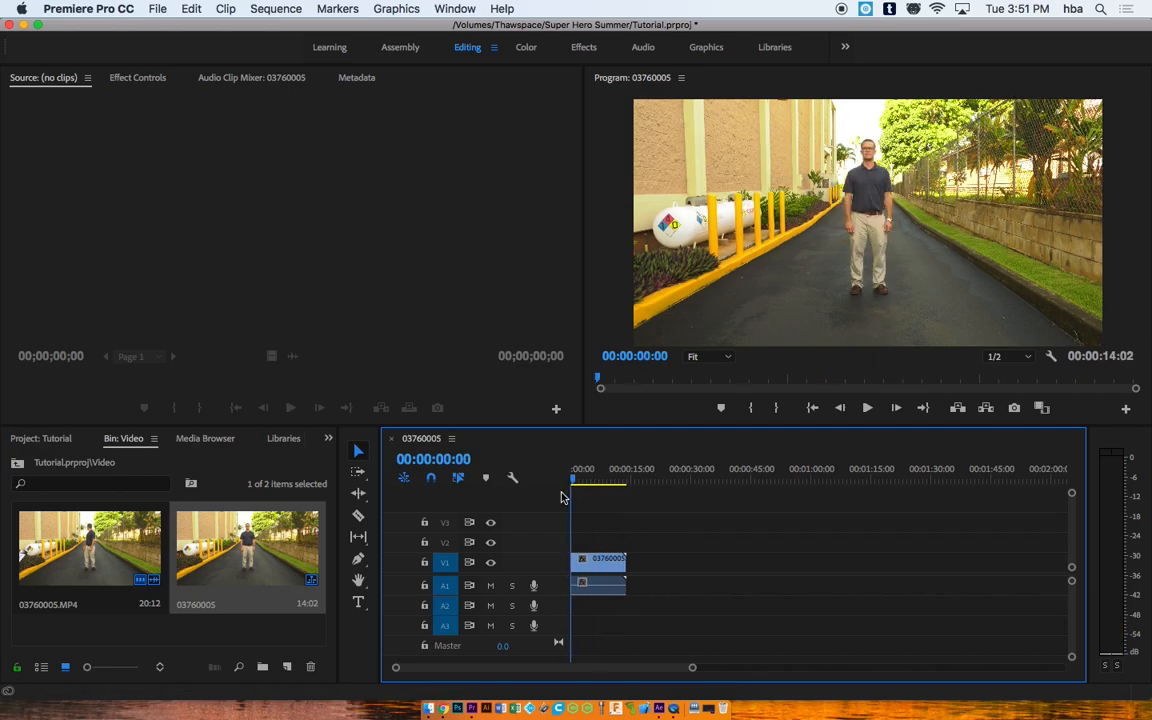
Step: Replace the clip with an After Effects composition
{"action": "right_click", "coordinate": [592, 564]}
{"action": "left_click", "coordinate": [592, 566]}
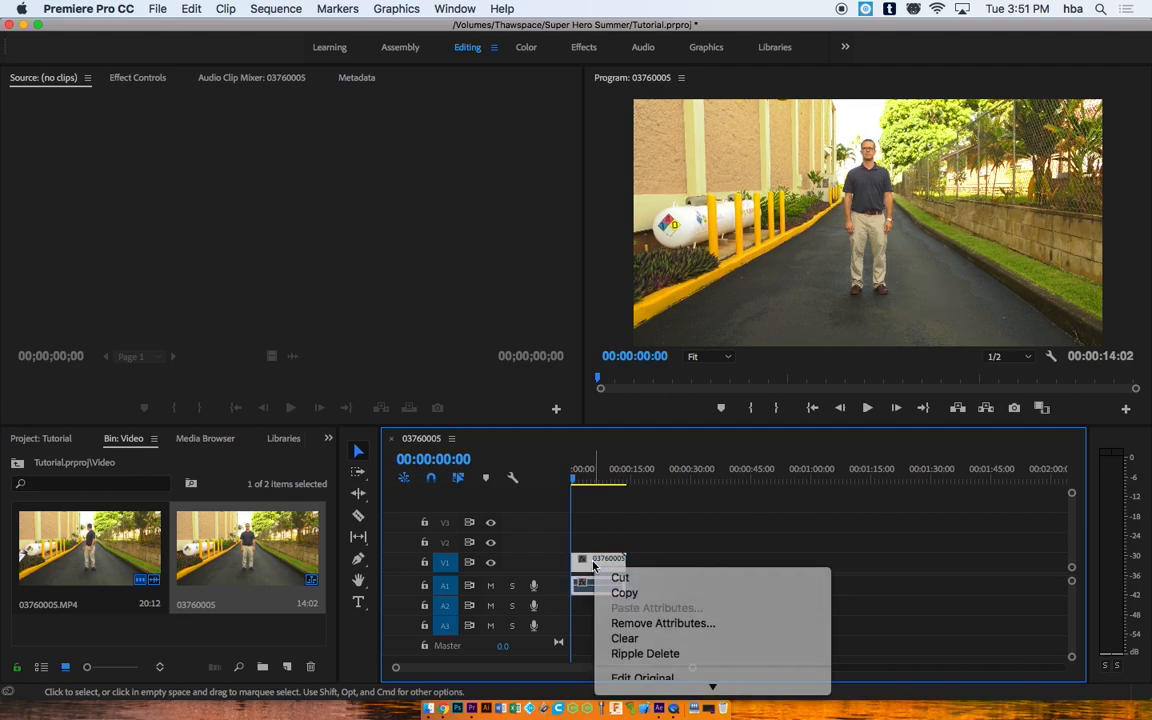
{"action": "right_click", "coordinate": [592, 564]}
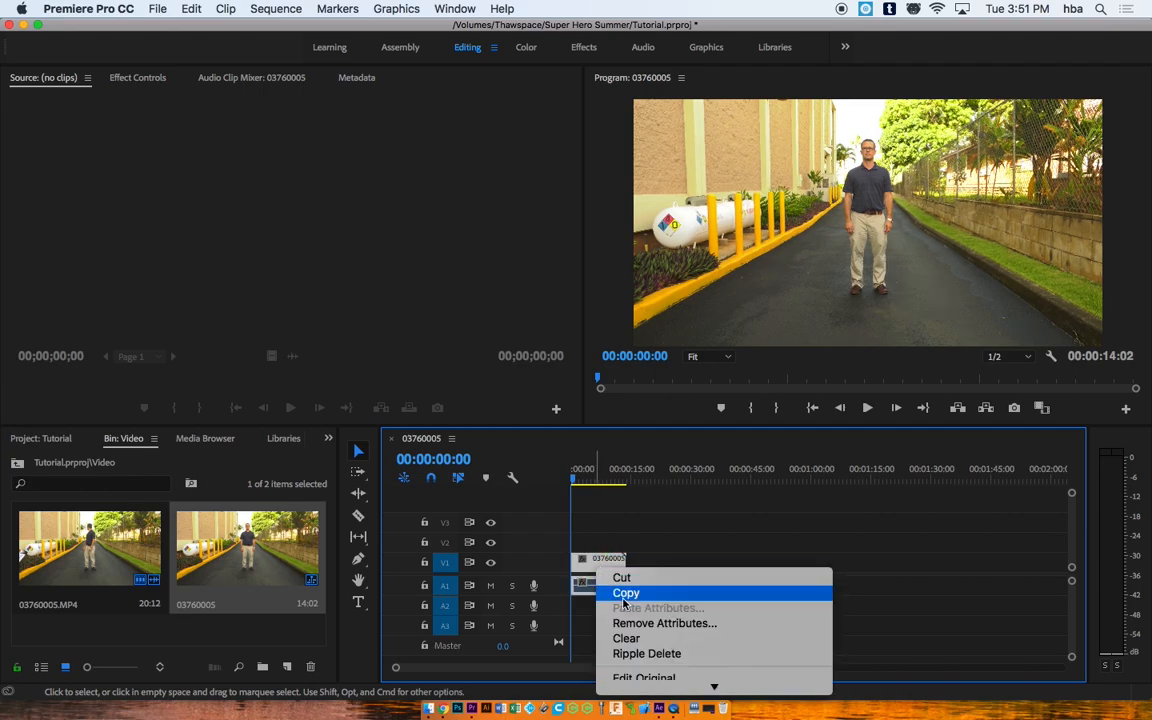
{"action": "mouse_move", "coordinate": [693, 690]}
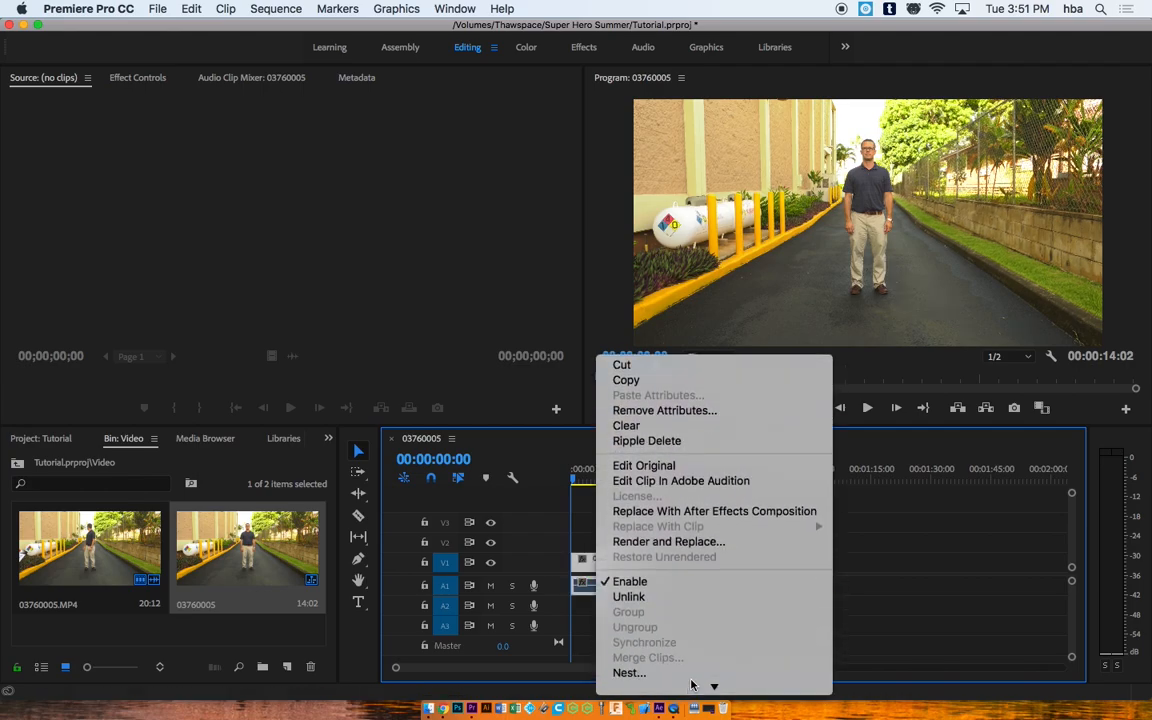
{"action": "left_click", "coordinate": [741, 512]}
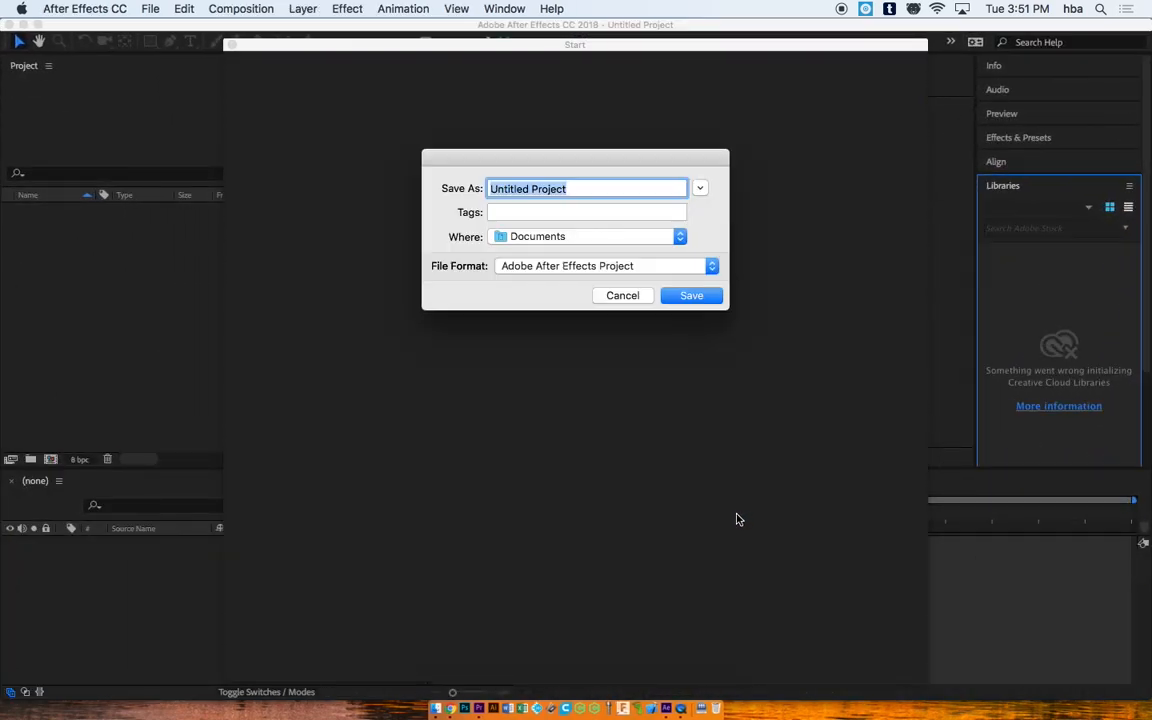
Step: Save the After Effects project as 'Tutorial Landing' in Thawspace/Super Hero Summer
{"action": "left_click", "coordinate": [679, 236]}
{"action": "left_click", "coordinate": [542, 312]}
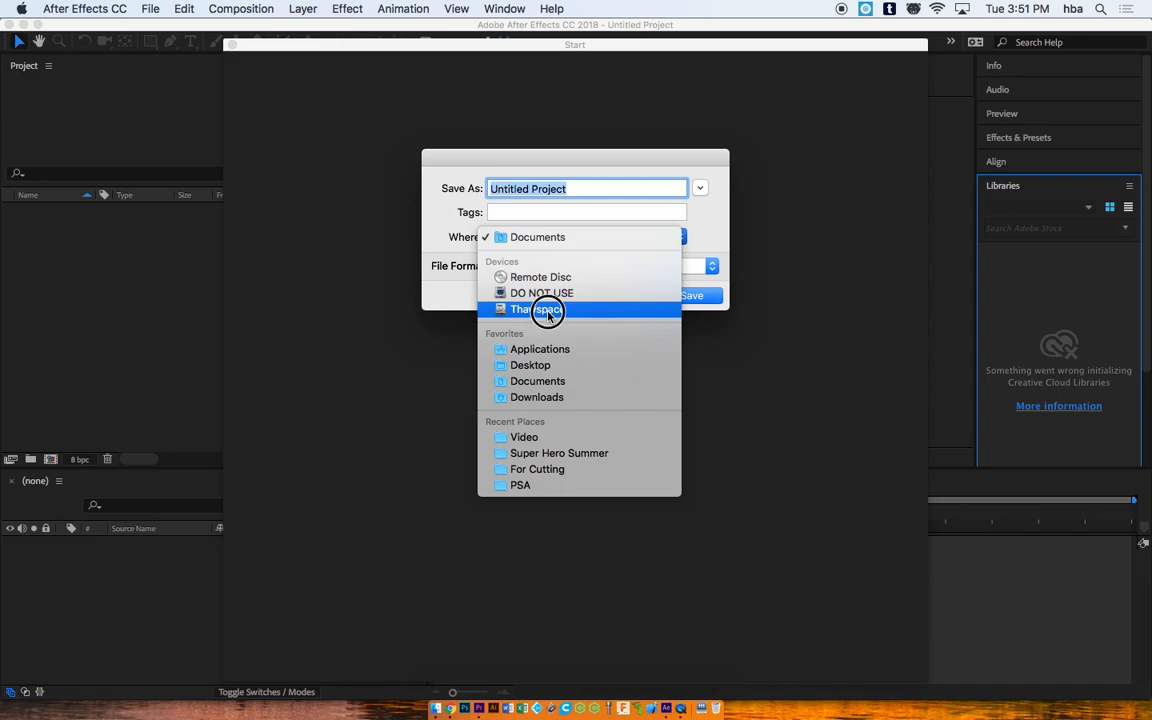
{"action": "left_click", "coordinate": [699, 188]}
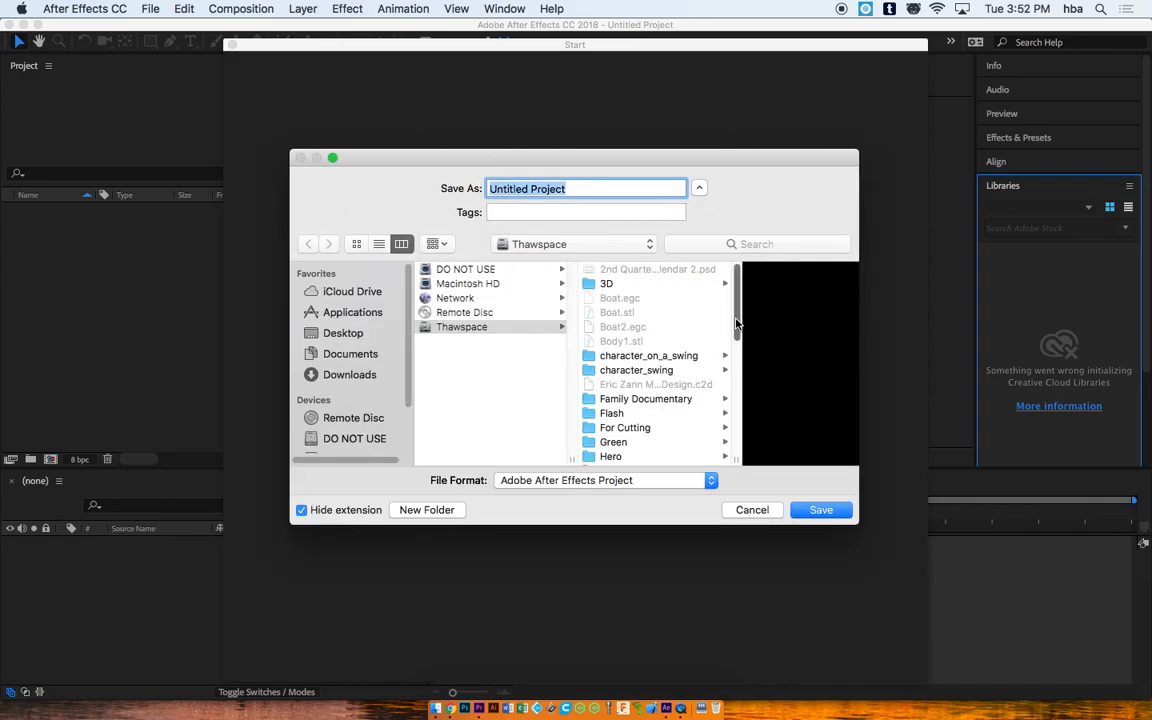
{"action": "scroll", "coordinate": [728, 437], "scroll_direction": "down", "scroll_amount": 10}
{"action": "left_click", "coordinate": [716, 358]}
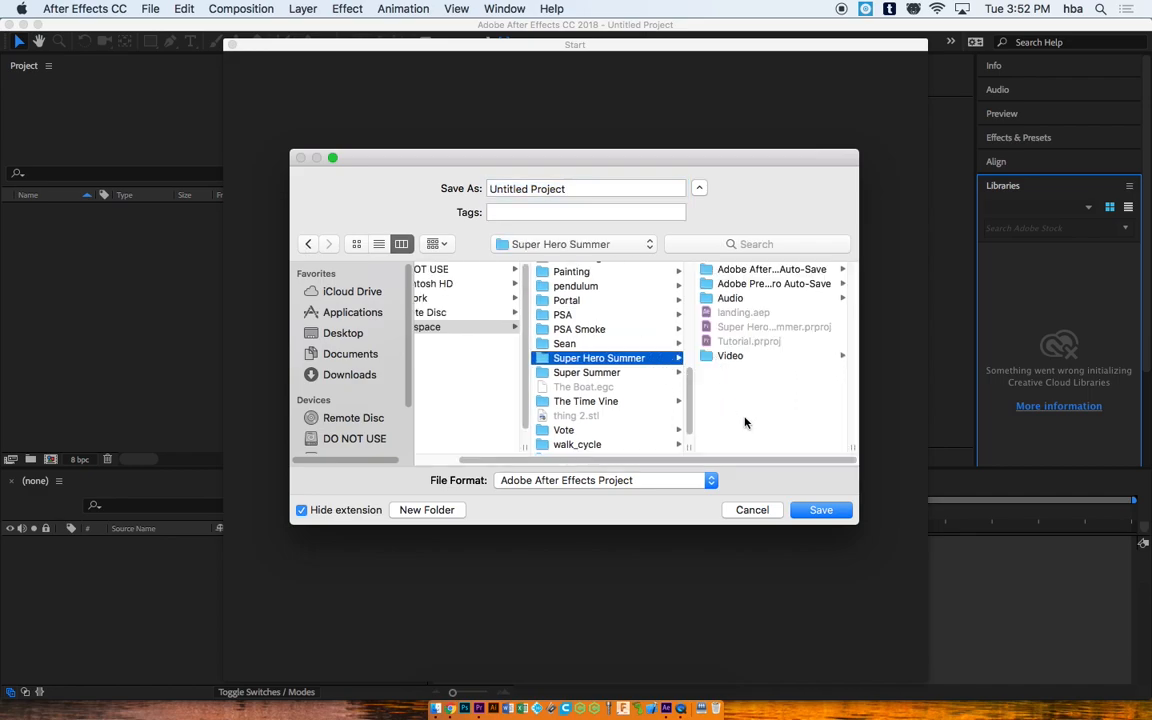
{"action": "key", "text": "Tab"}
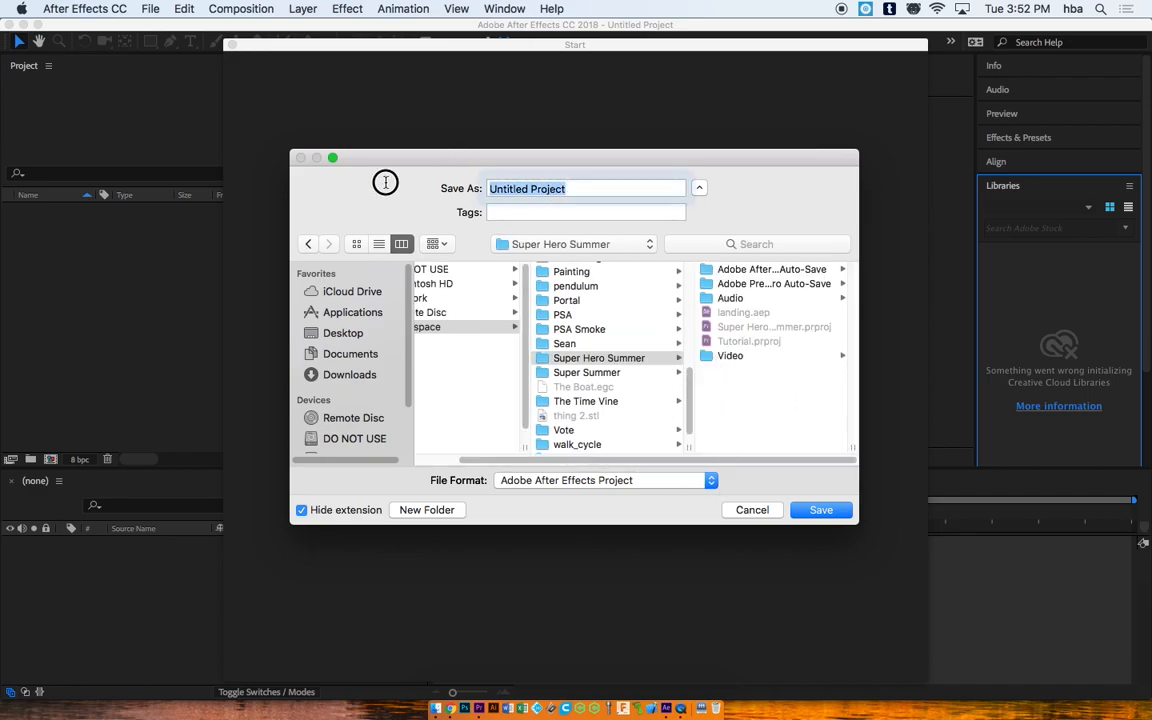
{"action": "type", "text": "Tutorial Landing"}
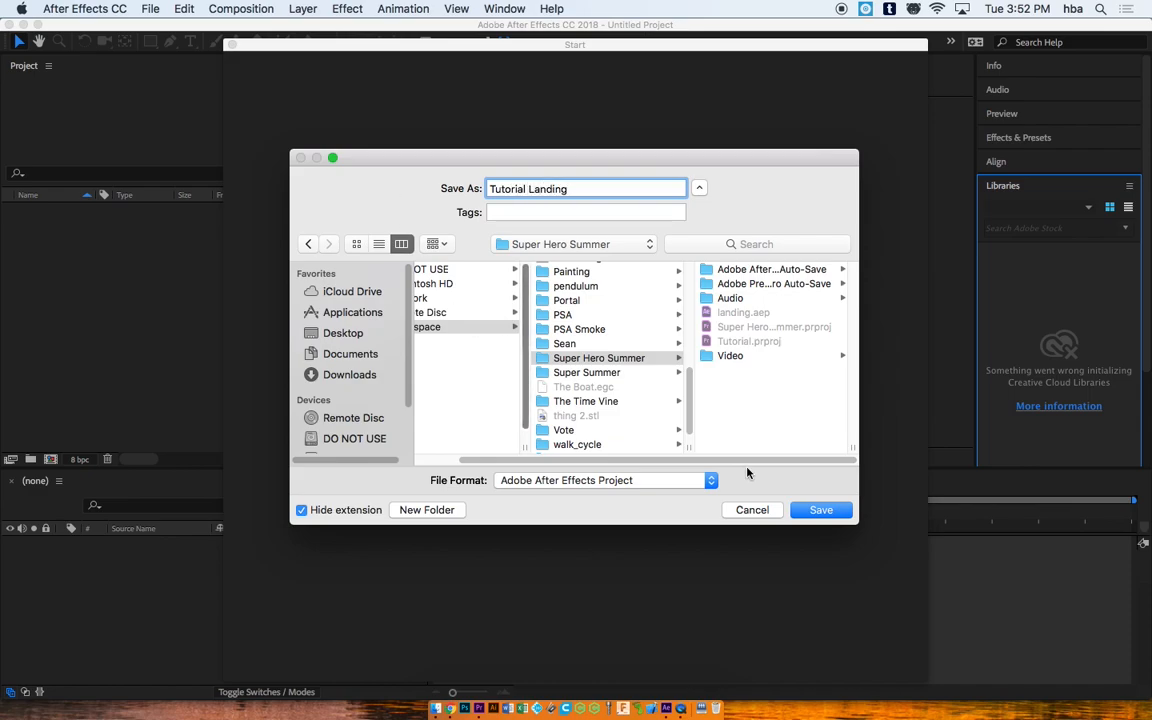
{"action": "left_click", "coordinate": [817, 511]}
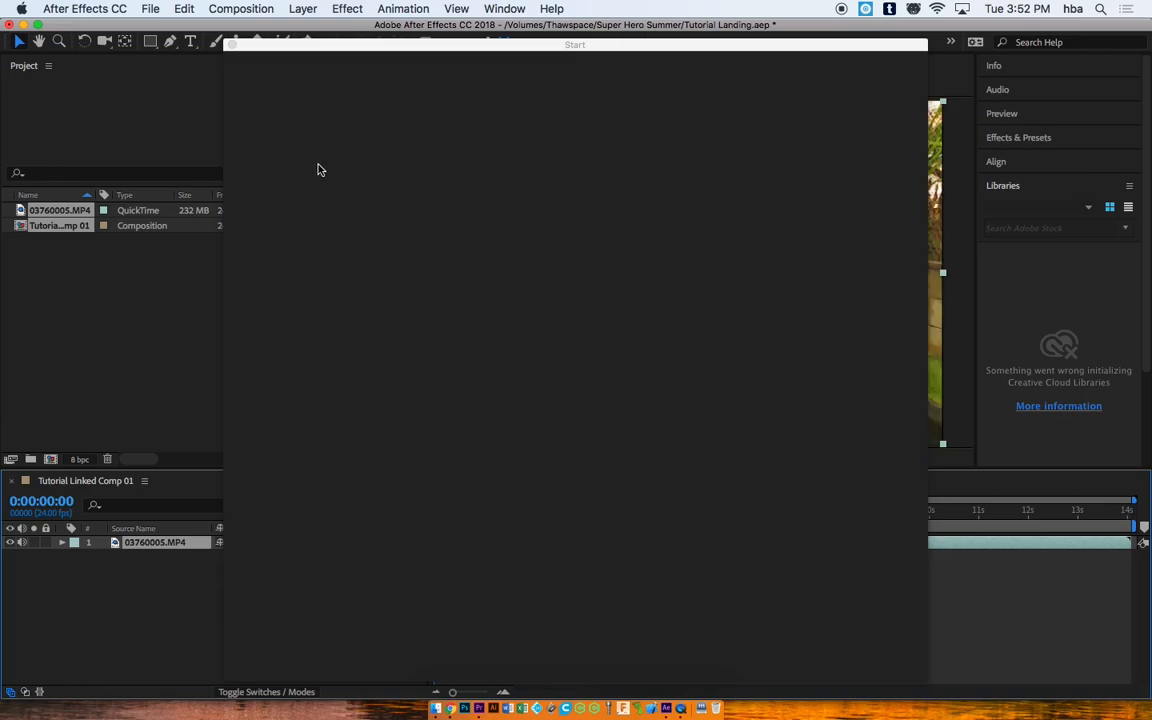
Step: Close the Start window and scrub the footage to the 0:00:05:00 crouch landing
{"action": "left_click", "coordinate": [168, 255]}
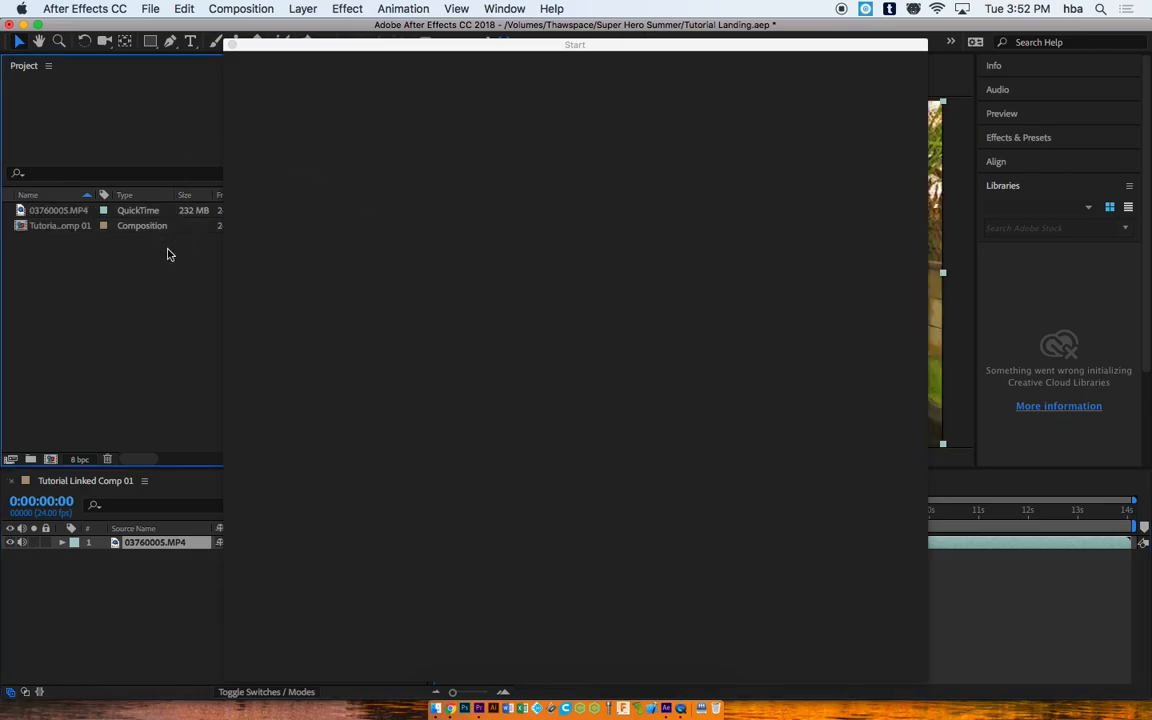
{"action": "left_click", "coordinate": [231, 46]}
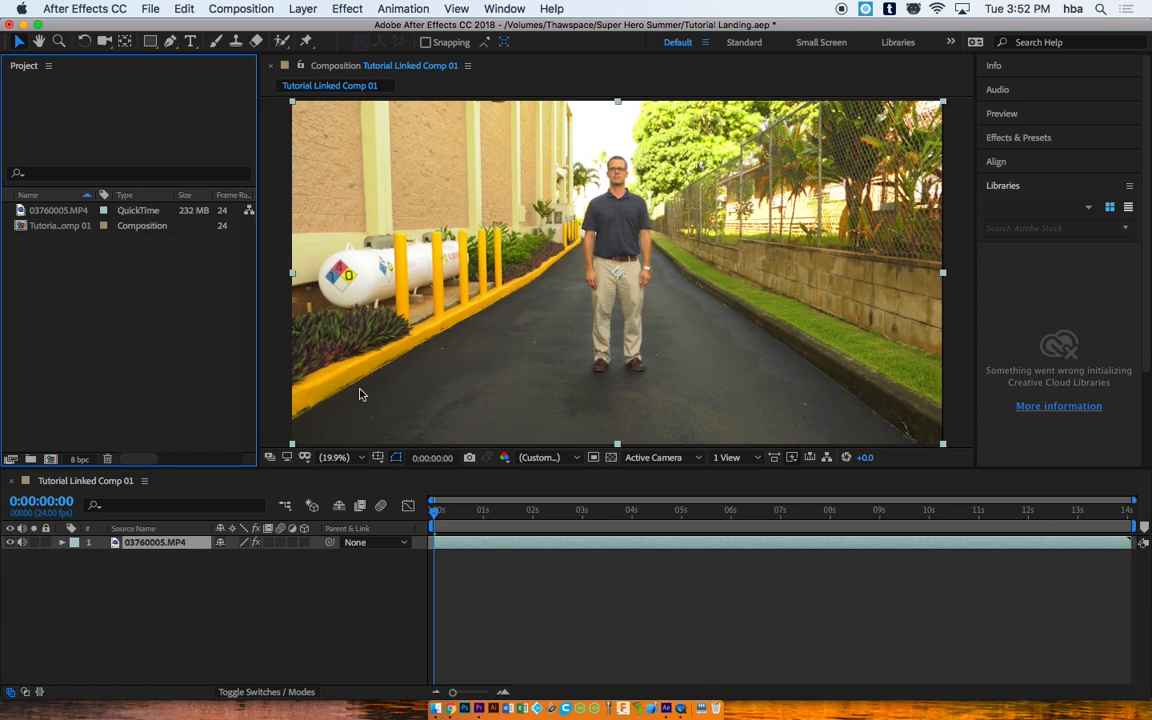
{"action": "mouse_move", "coordinate": [437, 509]}
{"action": "left_mouse_down"}
{"action": "mouse_move", "coordinate": [617, 507]}
{"action": "mouse_move", "coordinate": [422, 505]}
{"action": "left_mouse_up"}
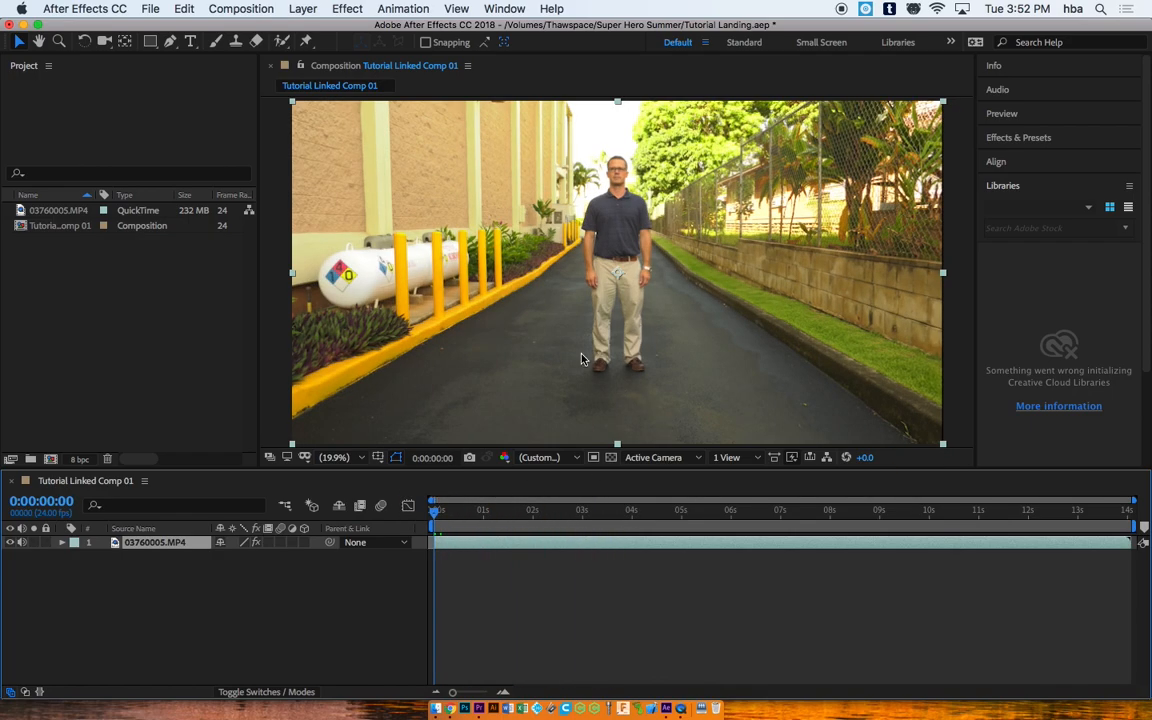
{"action": "left_click", "coordinate": [349, 457]}
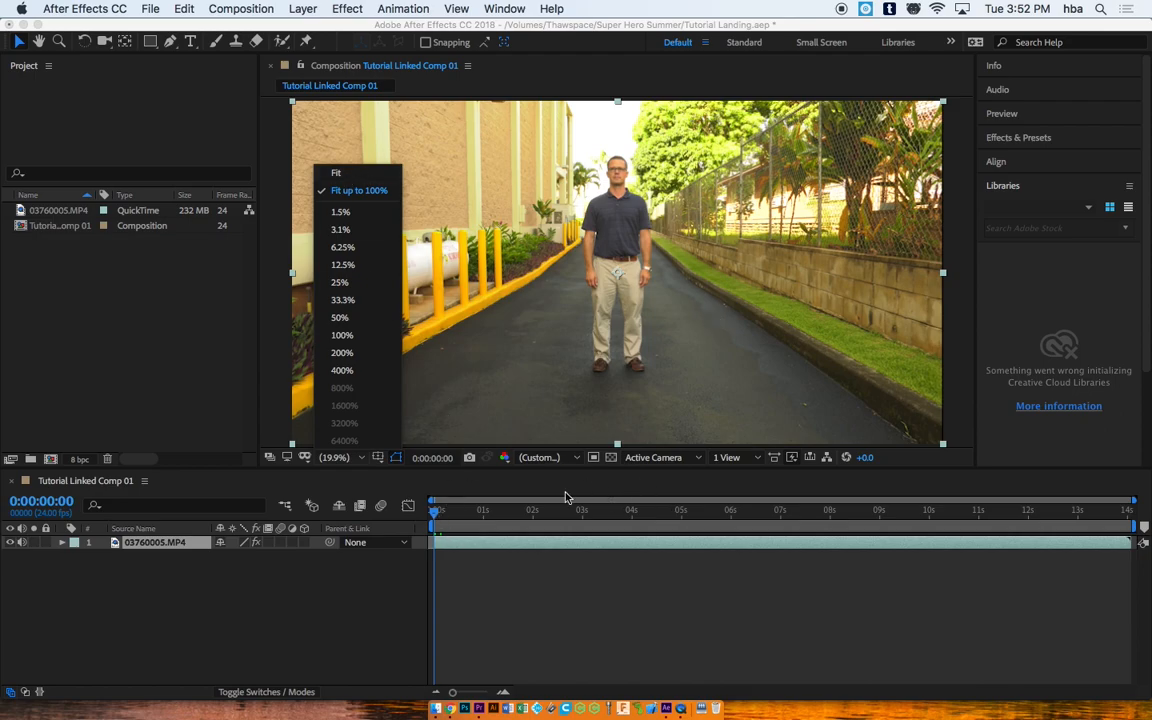
{"action": "left_click_drag", "start_coordinate": [455, 512], "coordinate": [681, 516]}
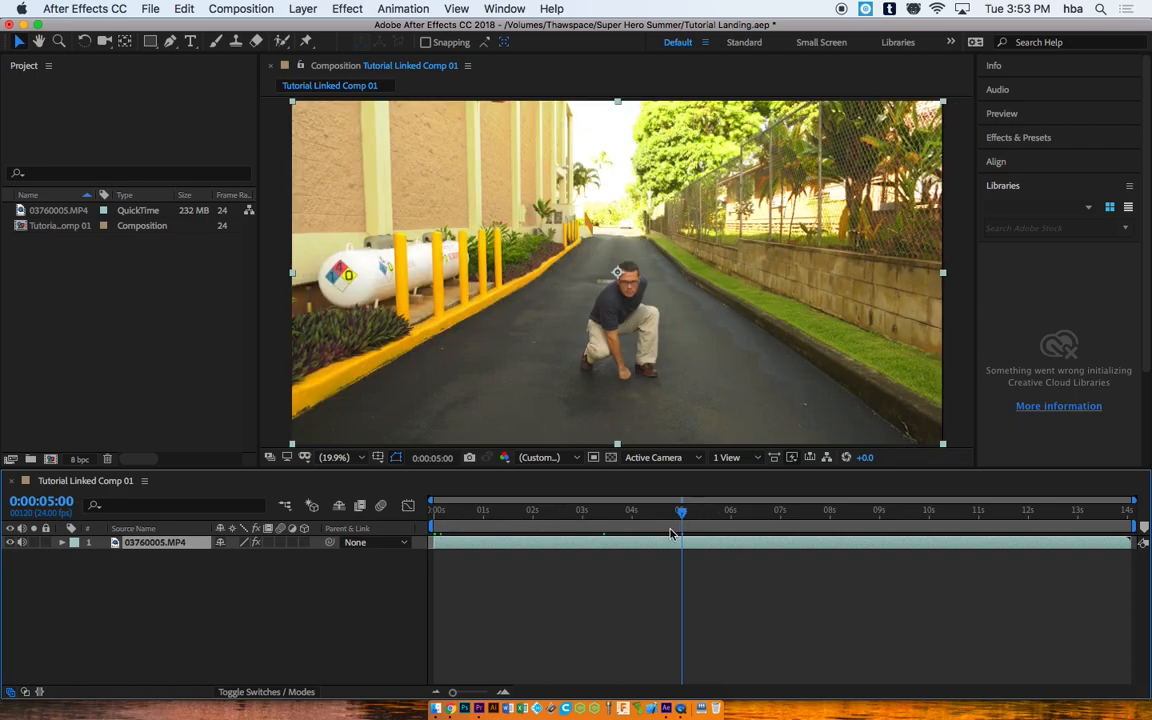
{"action": "left_click", "coordinate": [1002, 113]}
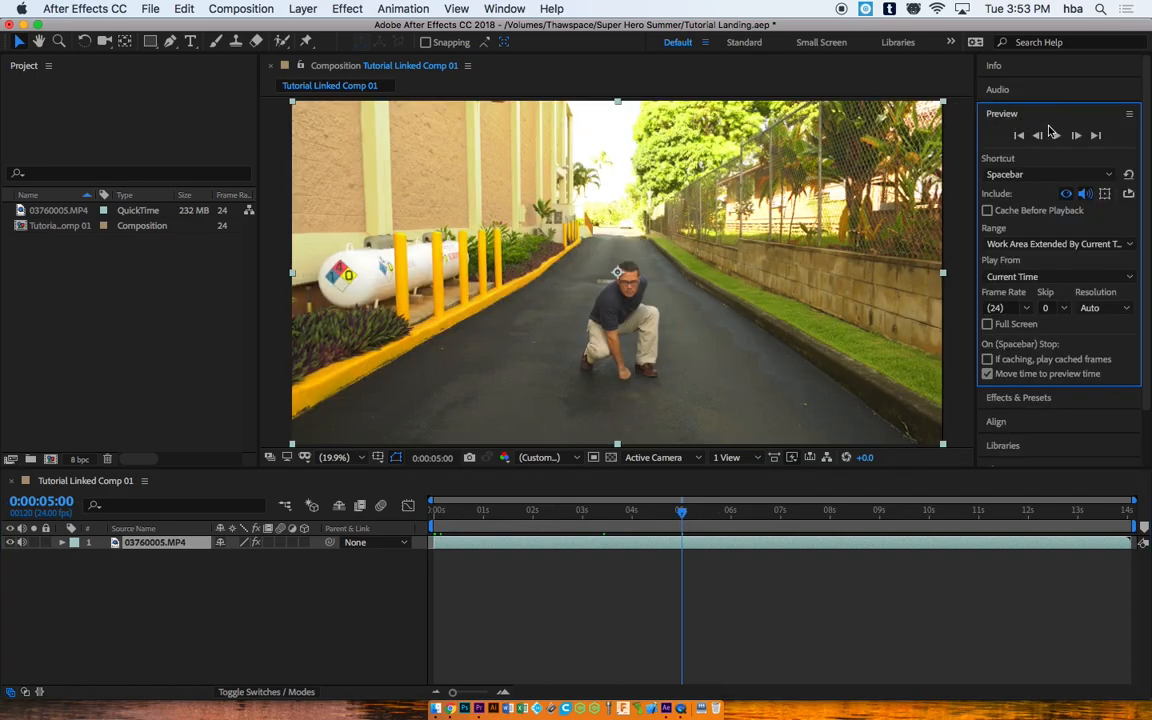
{"action": "left_click", "coordinate": [1058, 136]}
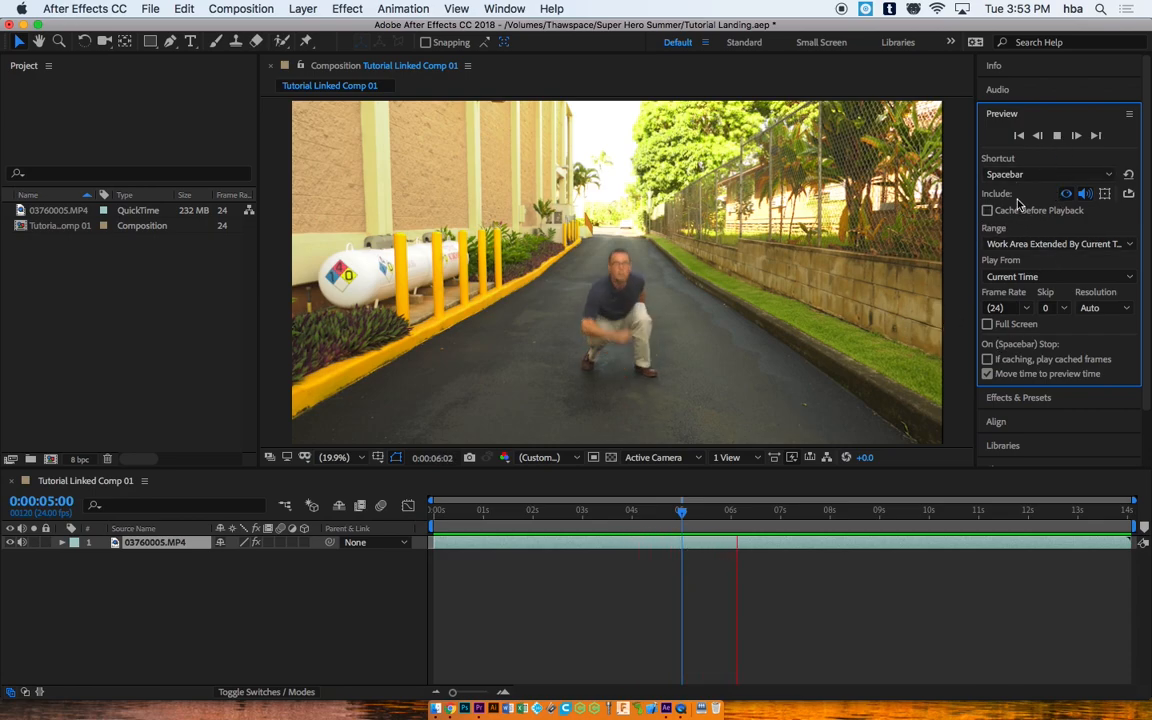
{"action": "key", "text": "space"}
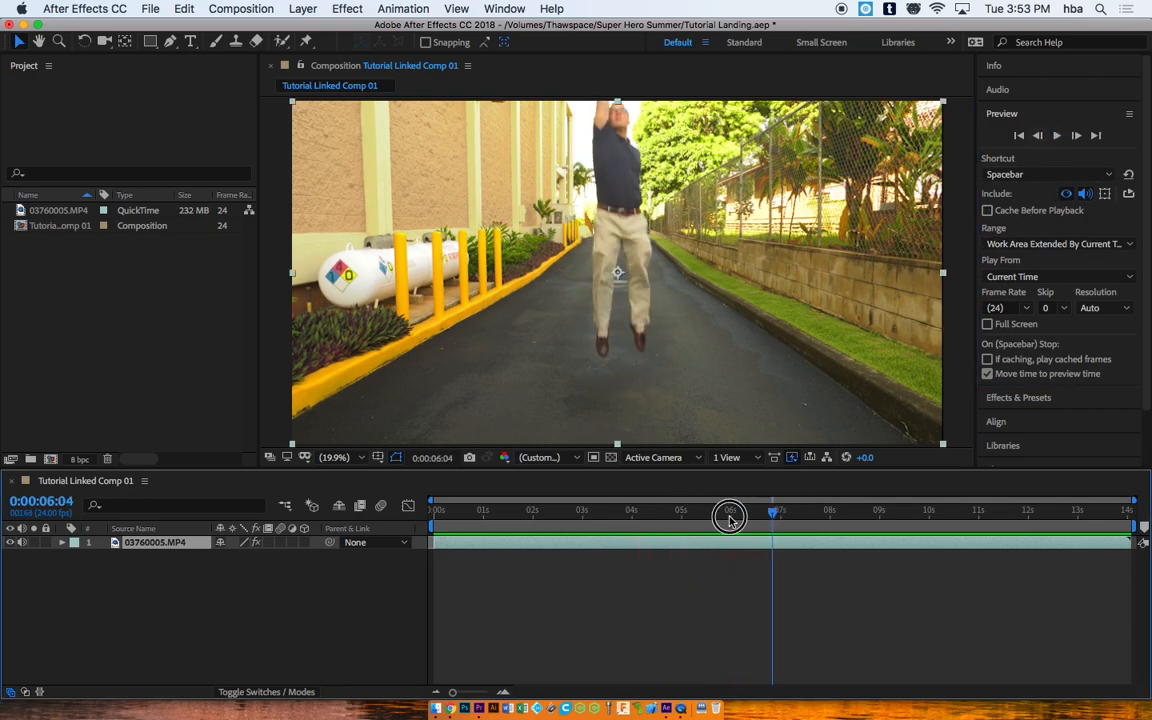
{"action": "left_click_drag", "start_coordinate": [729, 517], "coordinate": [963, 521]}
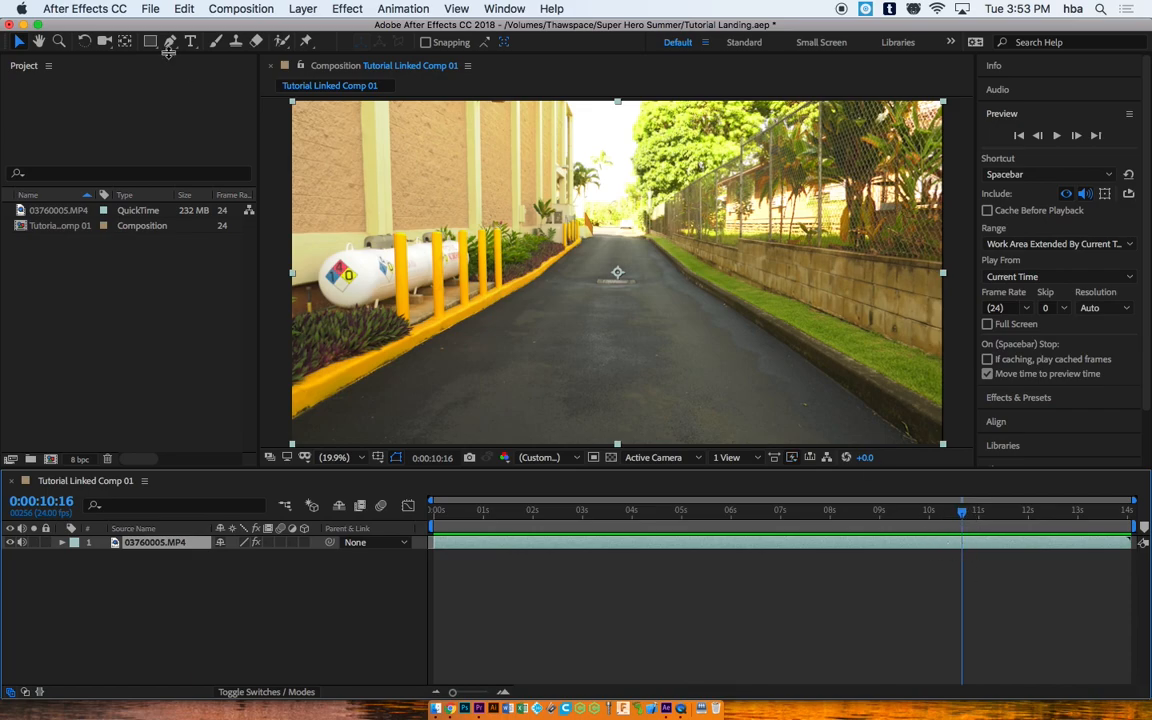
Step: Split the footage layer at 0:00:10:16 with Edit > Split Layer and scrub to check the cut
{"action": "left_click", "coordinate": [154, 13]}
{"action": "mouse_move", "coordinate": [190, 10]}
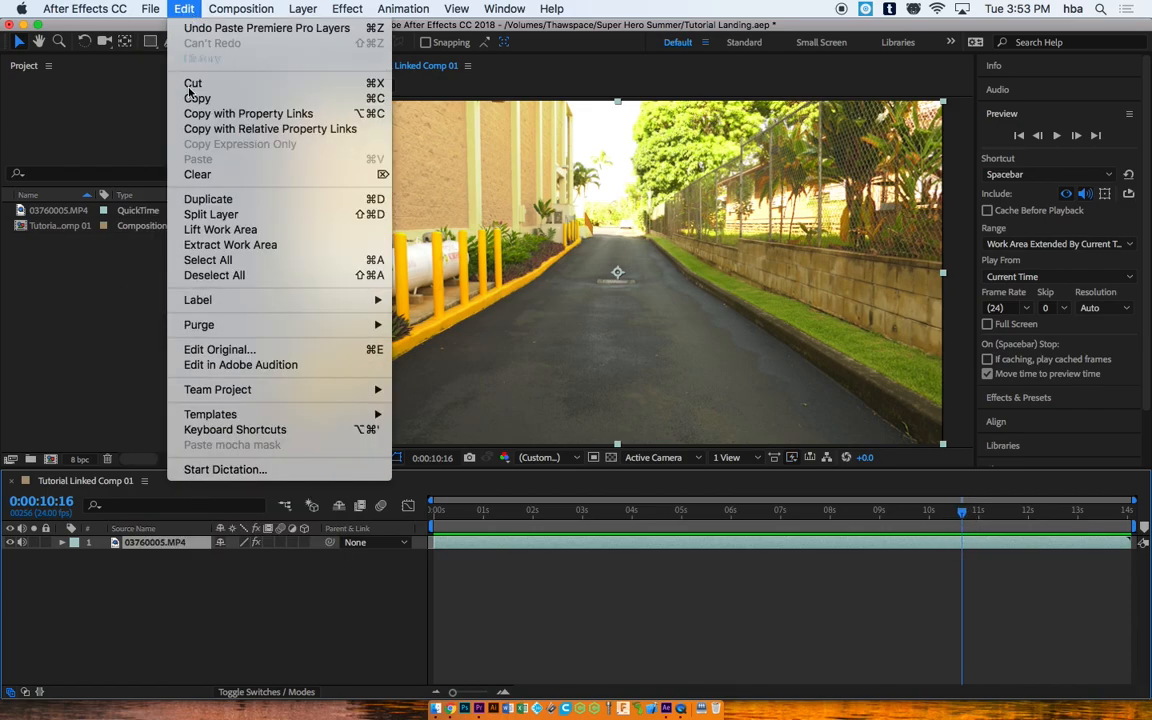
{"action": "left_click", "coordinate": [211, 214]}
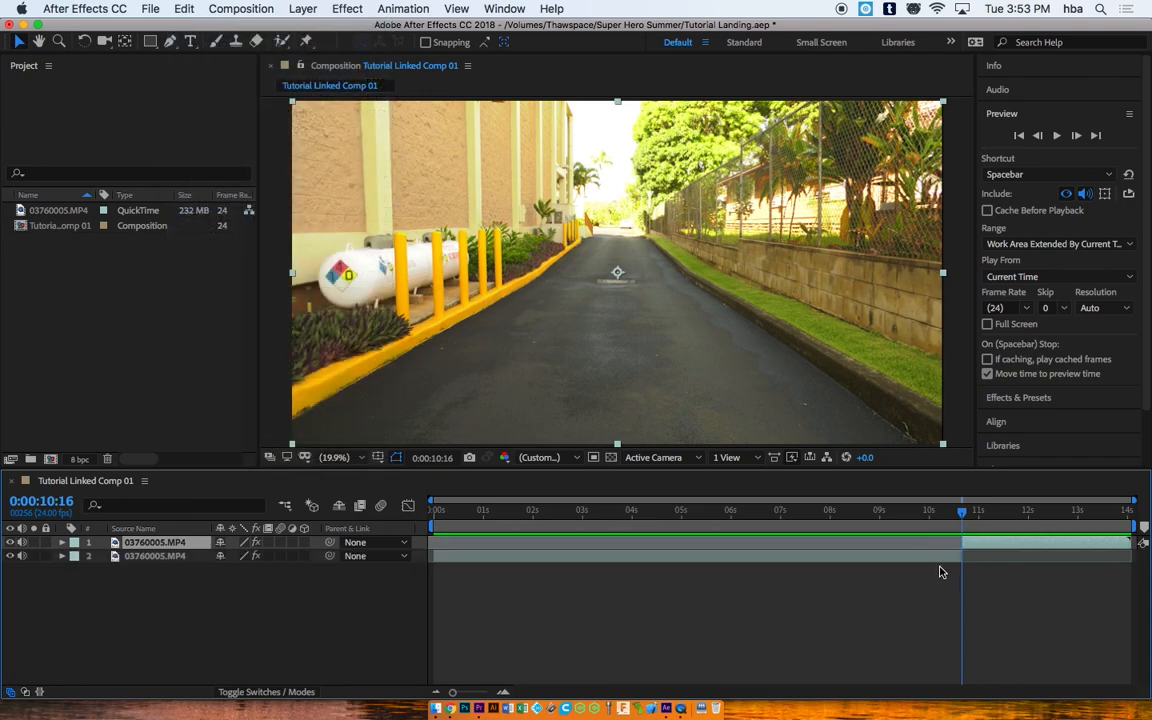
{"action": "left_click_drag", "start_coordinate": [963, 514], "coordinate": [961, 512]}
{"action": "left_click_drag", "start_coordinate": [969, 512], "coordinate": [721, 487]}
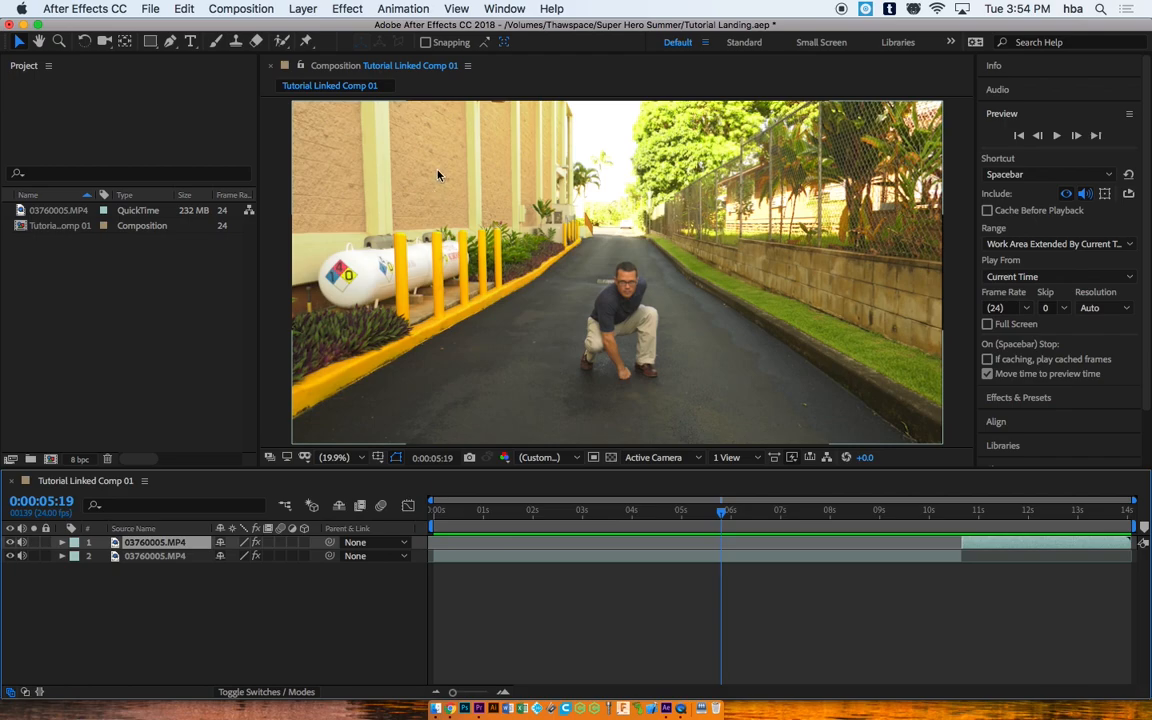
Step: Select the lower footage layer, split it at 0:00:05:19, and return to about 2 seconds
{"action": "left_click", "coordinate": [186, 9]}
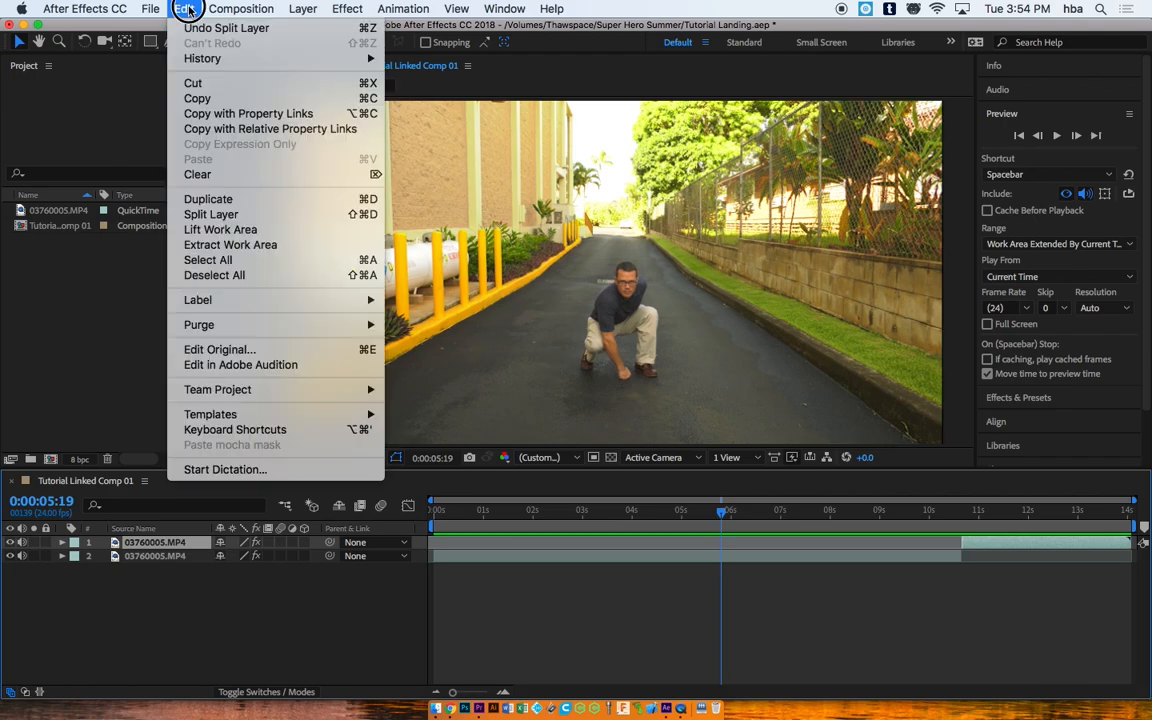
{"action": "left_click", "coordinate": [252, 214]}
{"action": "left_click", "coordinate": [730, 557]}
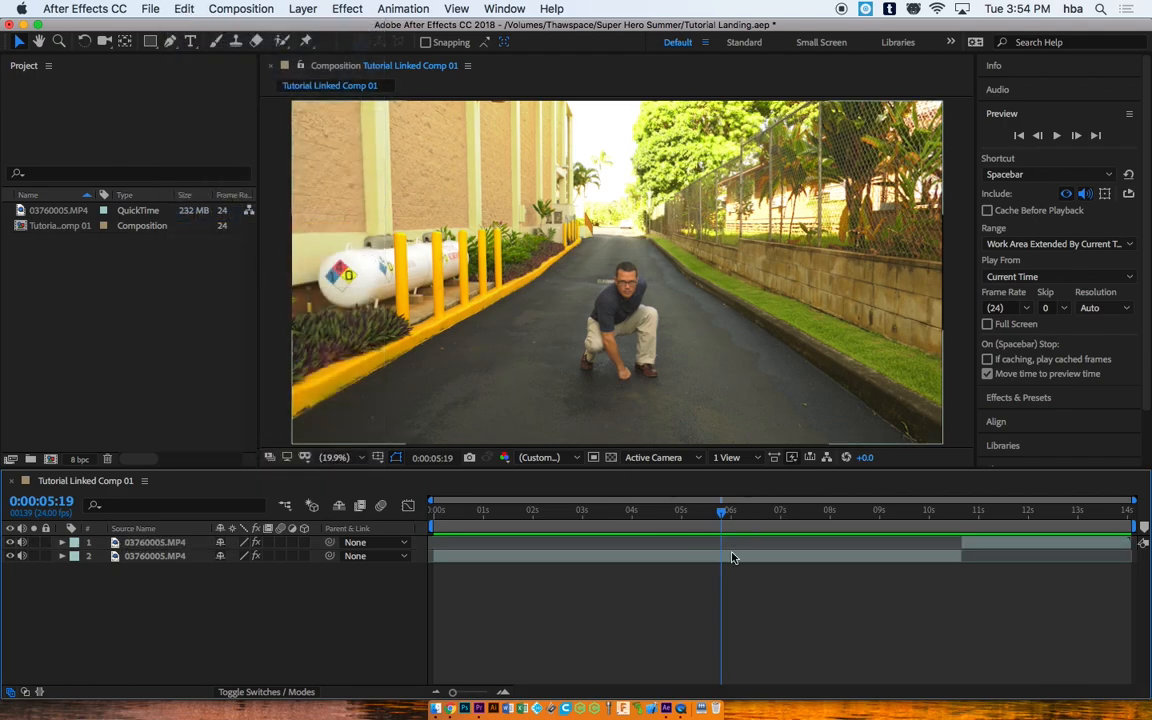
{"action": "left_click", "coordinate": [184, 9]}
{"action": "left_click", "coordinate": [210, 214]}
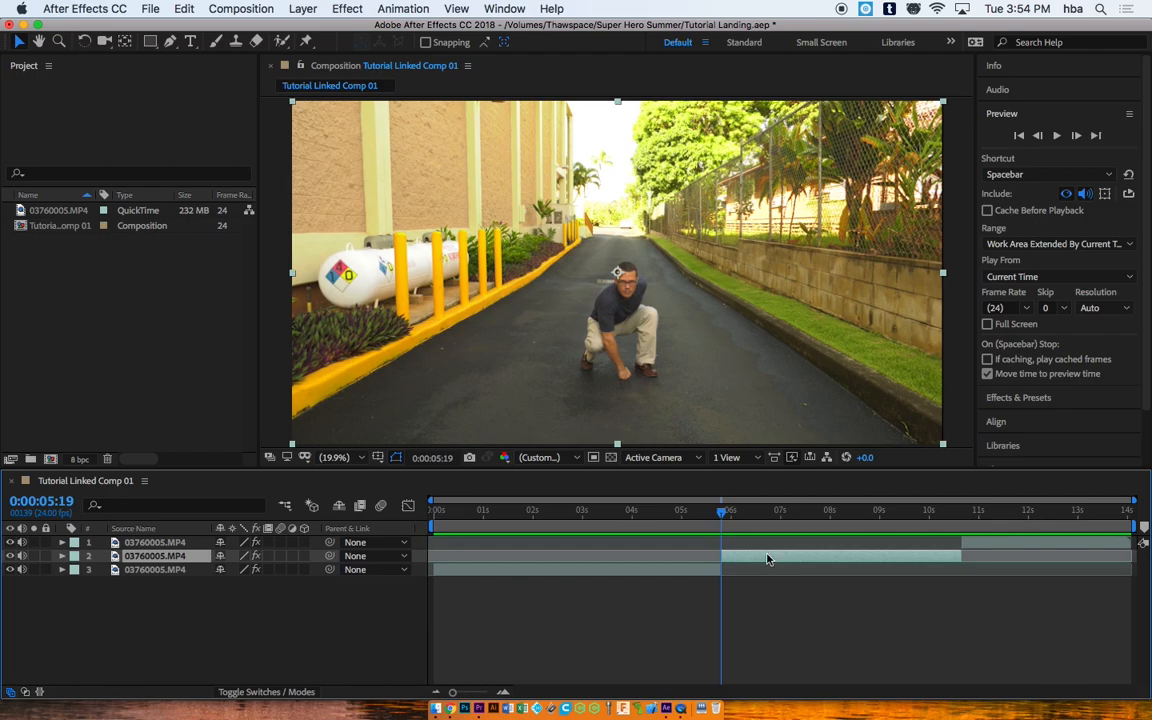
{"action": "left_click_drag", "start_coordinate": [725, 517], "coordinate": [547, 501]}
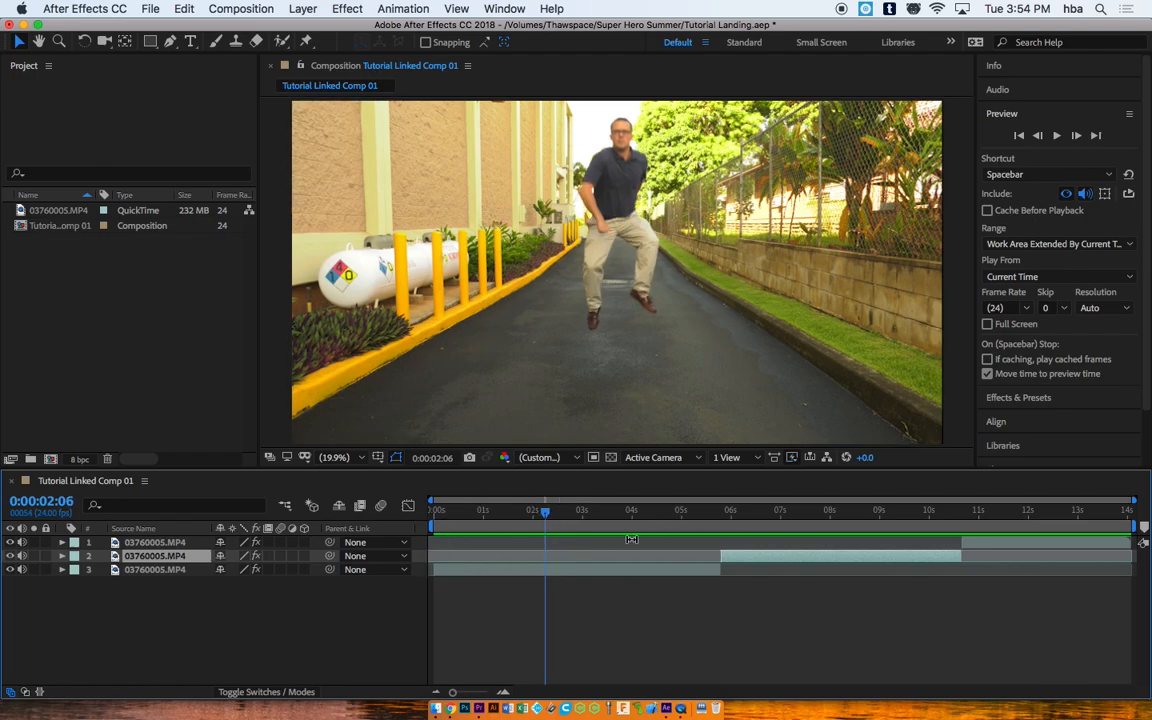
Step: Trim the earliest footage piece to start at 0:00:02:06, then select the middle piece
{"action": "left_click", "coordinate": [558, 573]}
{"action": "left_click_drag", "start_coordinate": [433, 571], "coordinate": [545, 573]}
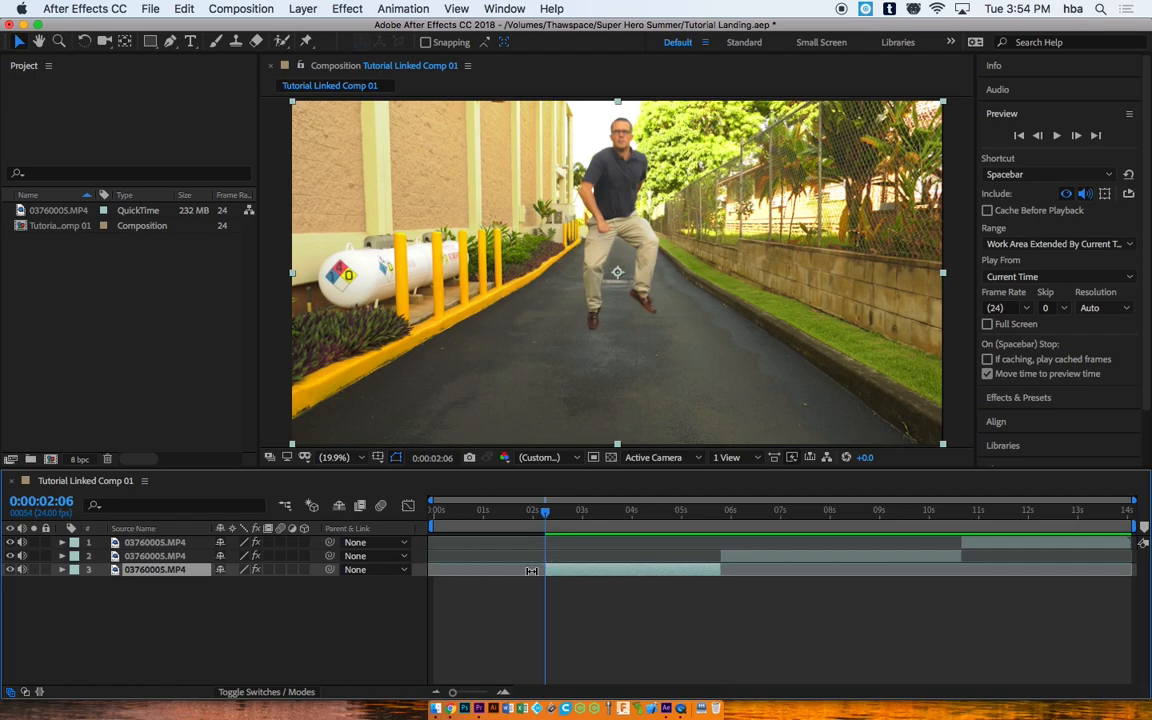
{"action": "left_click_drag", "start_coordinate": [544, 513], "coordinate": [832, 535]}
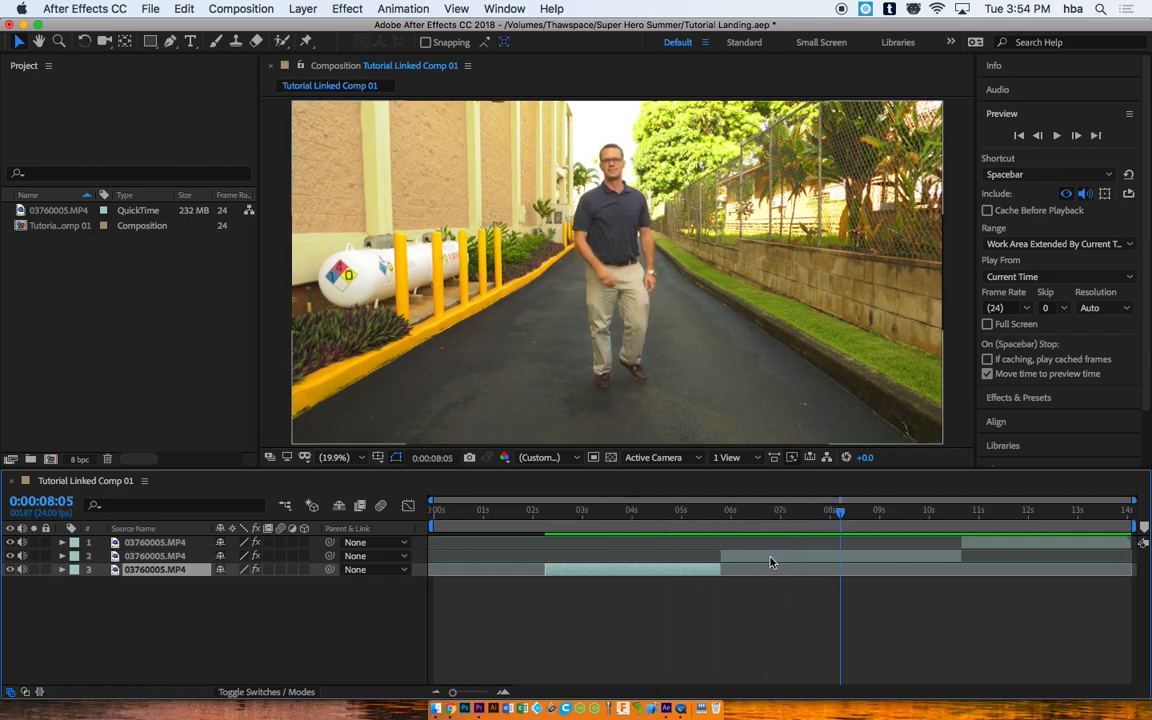
{"action": "left_click", "coordinate": [802, 564]}
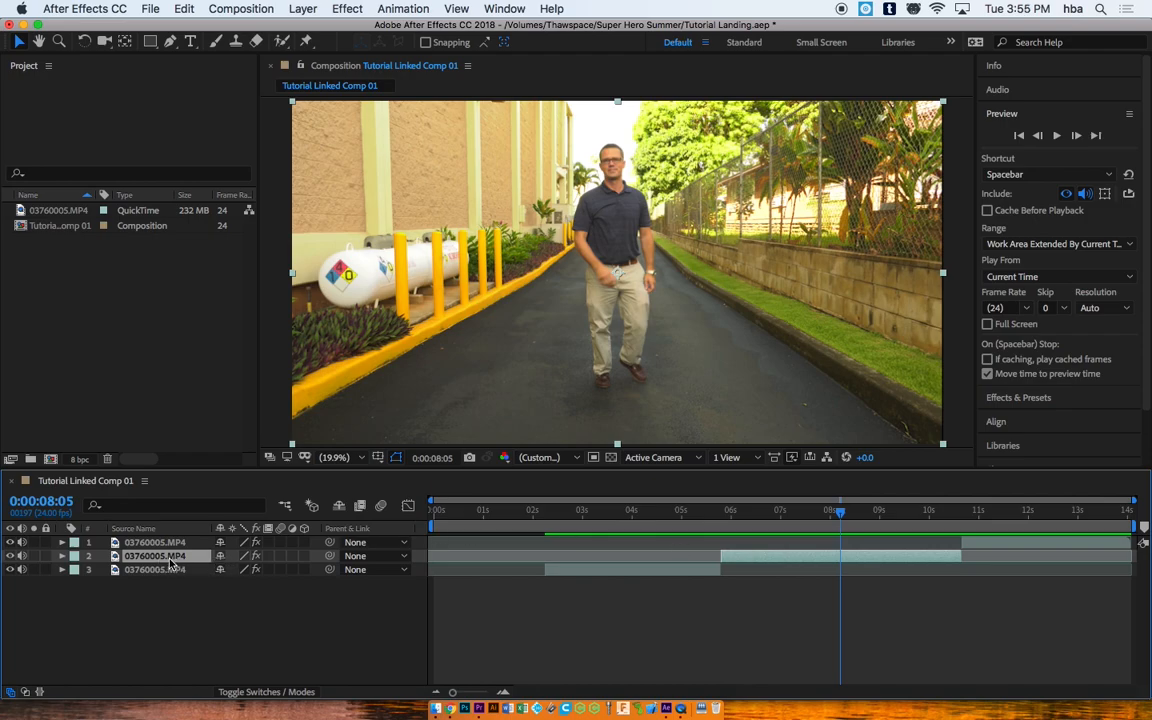
{"action": "key", "text": "Delete"}
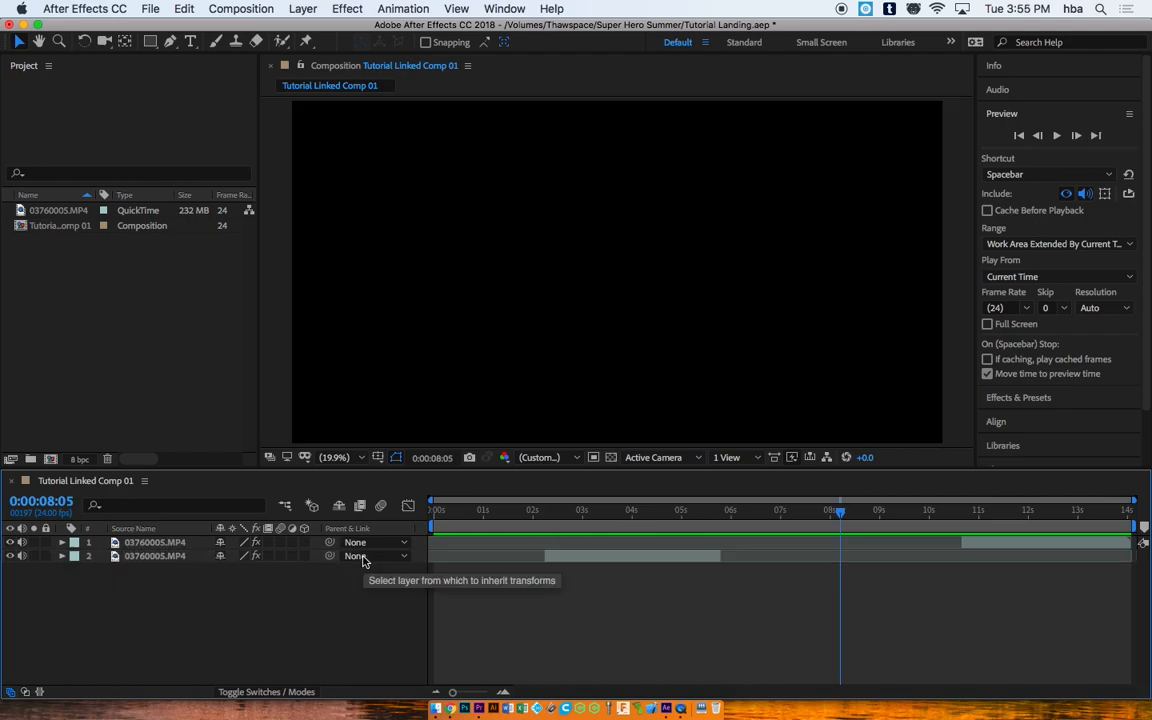
{"action": "left_click_drag", "start_coordinate": [843, 525], "coordinate": [699, 507]}
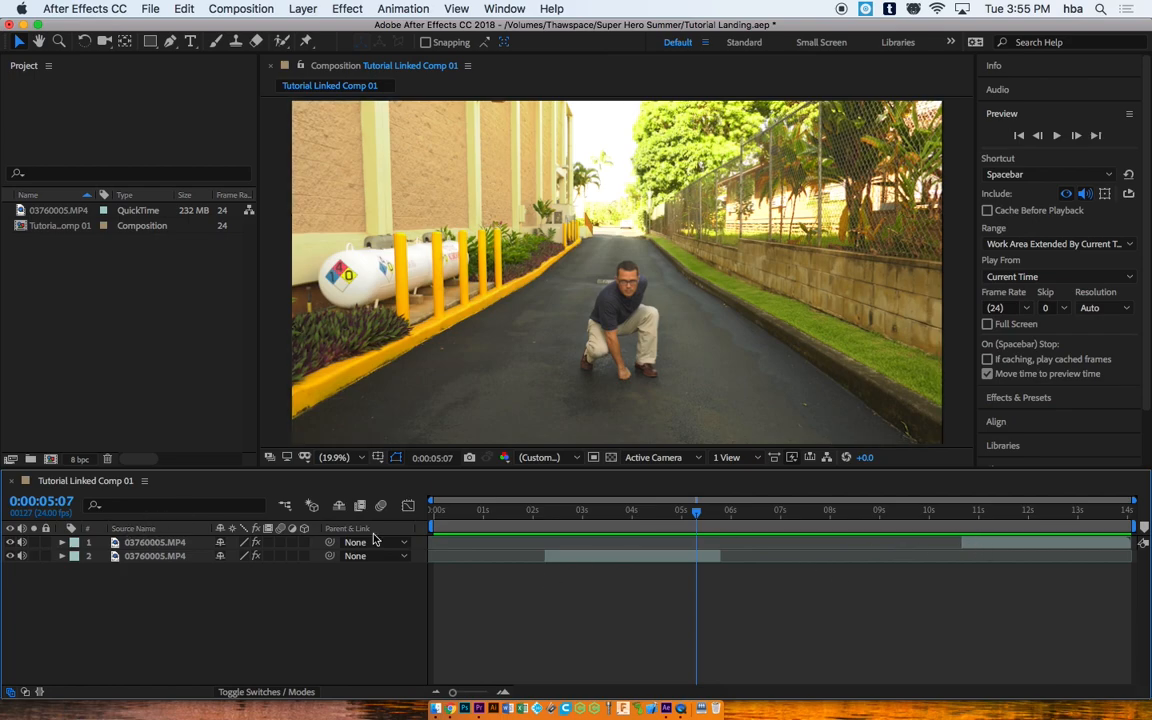
{"action": "left_click", "coordinate": [1020, 545]}
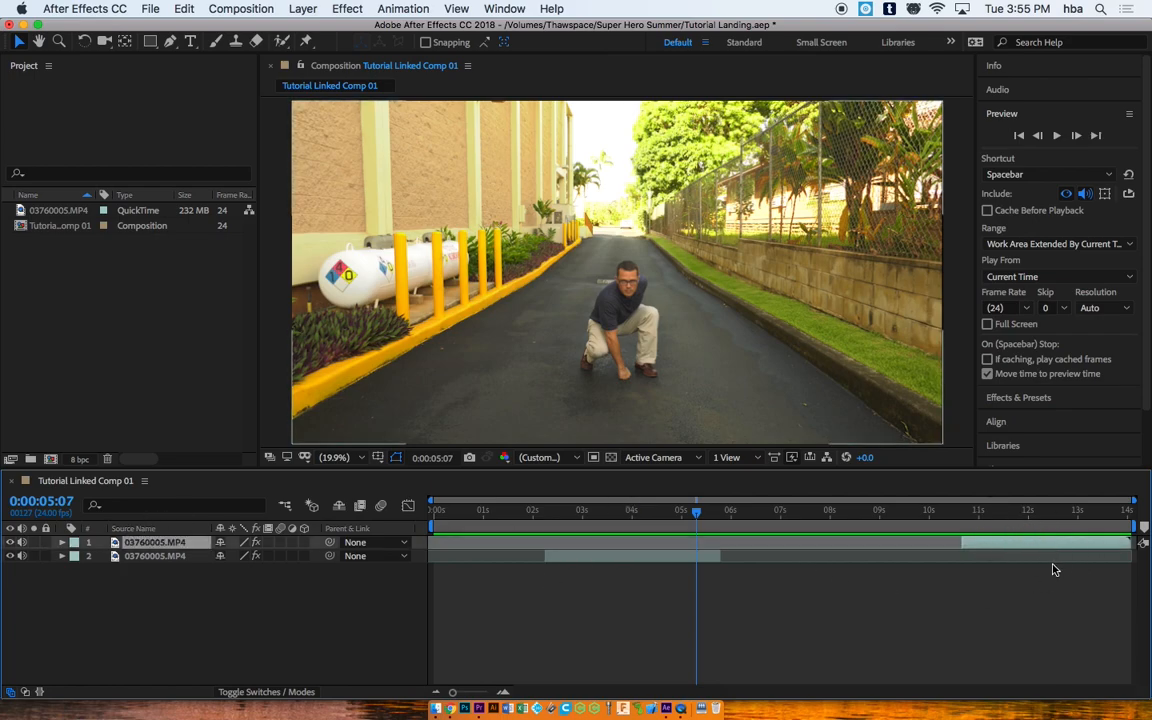
{"action": "left_click_drag", "start_coordinate": [695, 514], "coordinate": [1024, 513]}
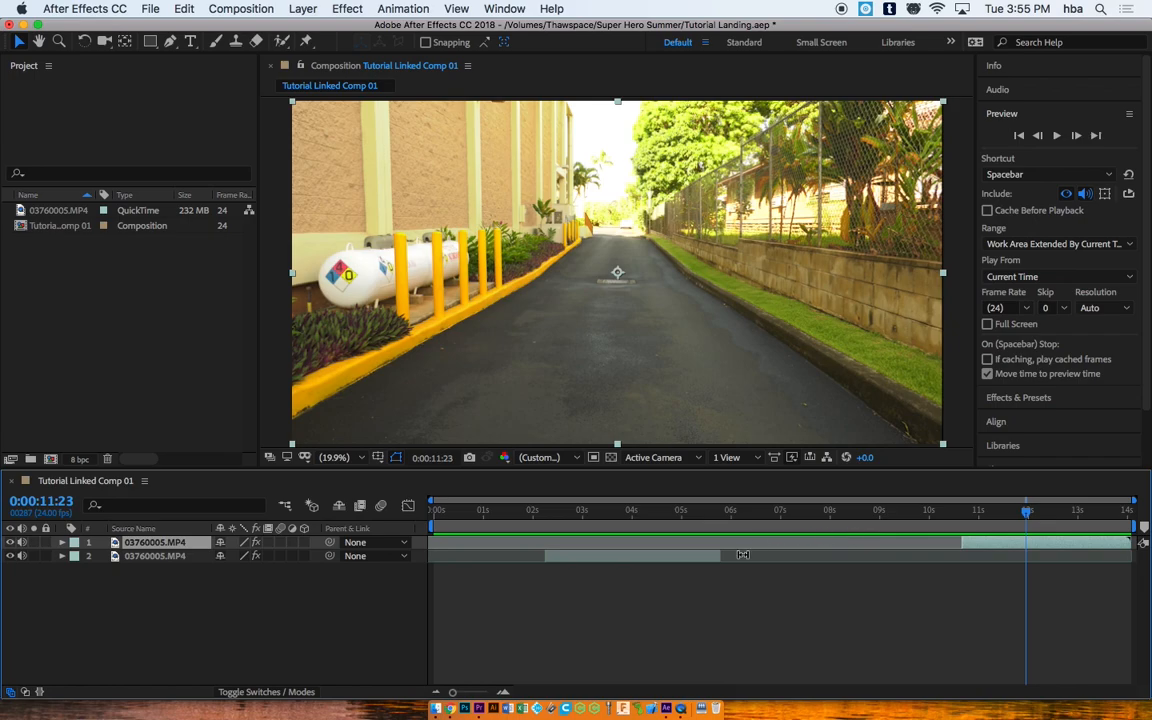
Step: Move the empty-road clip beneath the jump clip and slide it to start at 0 seconds
{"action": "left_click_drag", "start_coordinate": [155, 545], "coordinate": [156, 571]}
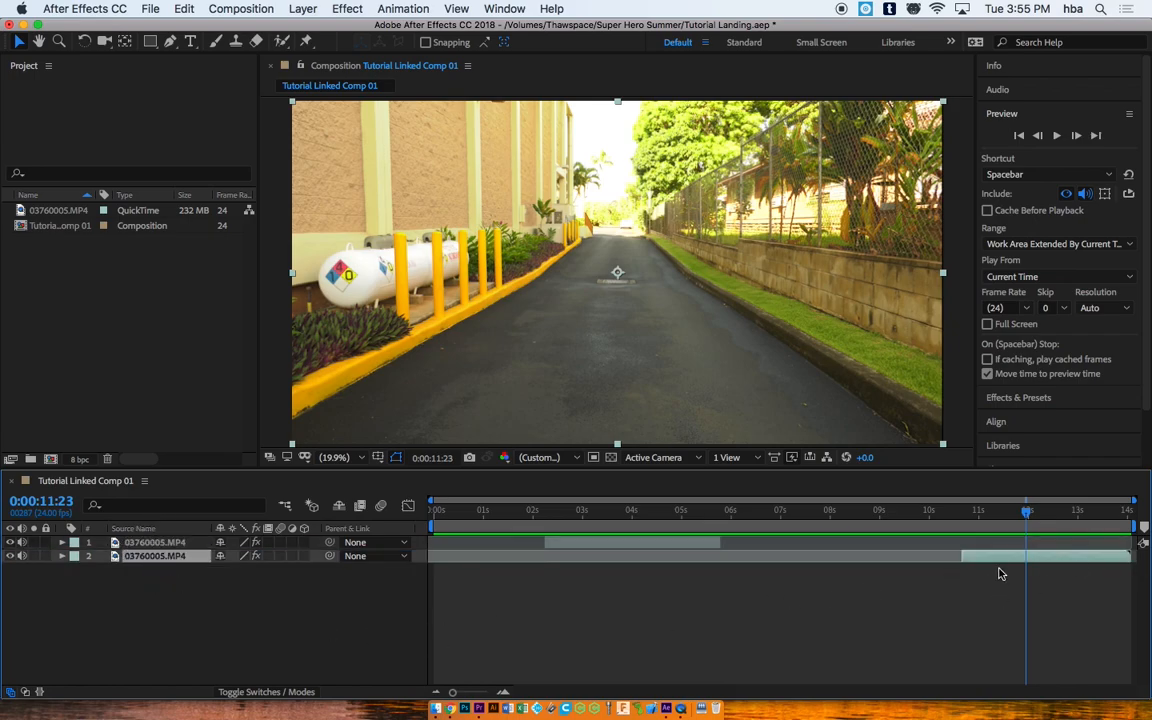
{"action": "left_click_drag", "start_coordinate": [1000, 563], "coordinate": [472, 566]}
{"action": "left_click_drag", "start_coordinate": [443, 500], "coordinate": [545, 518]}
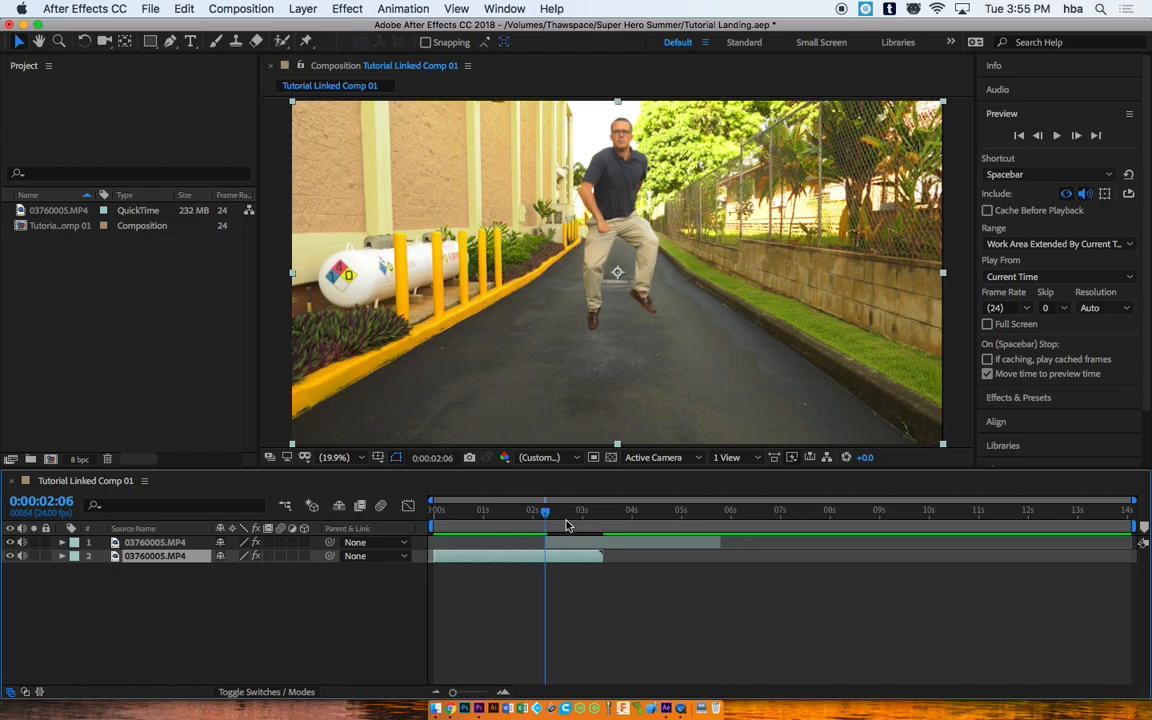
{"action": "left_click", "coordinate": [571, 543]}
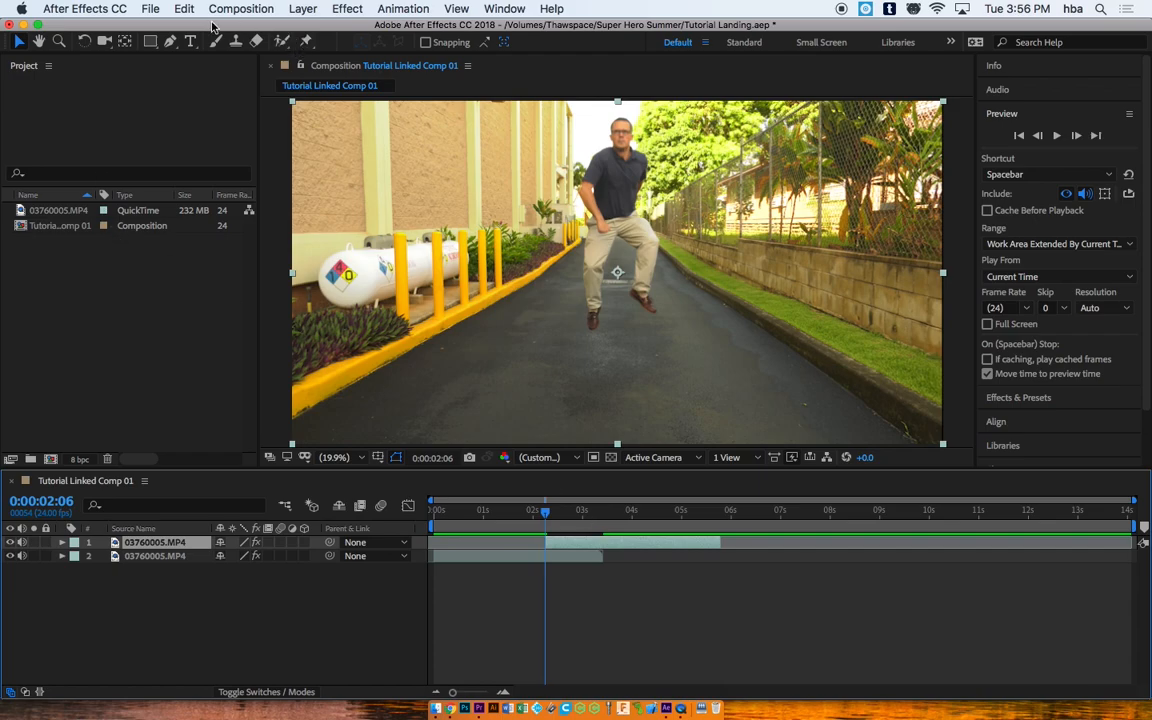
Step: Duplicate the 03760005.MP4 jump clip with Edit > Duplicate and slide the copy to start near 6 seconds
{"action": "left_click", "coordinate": [172, 12]}
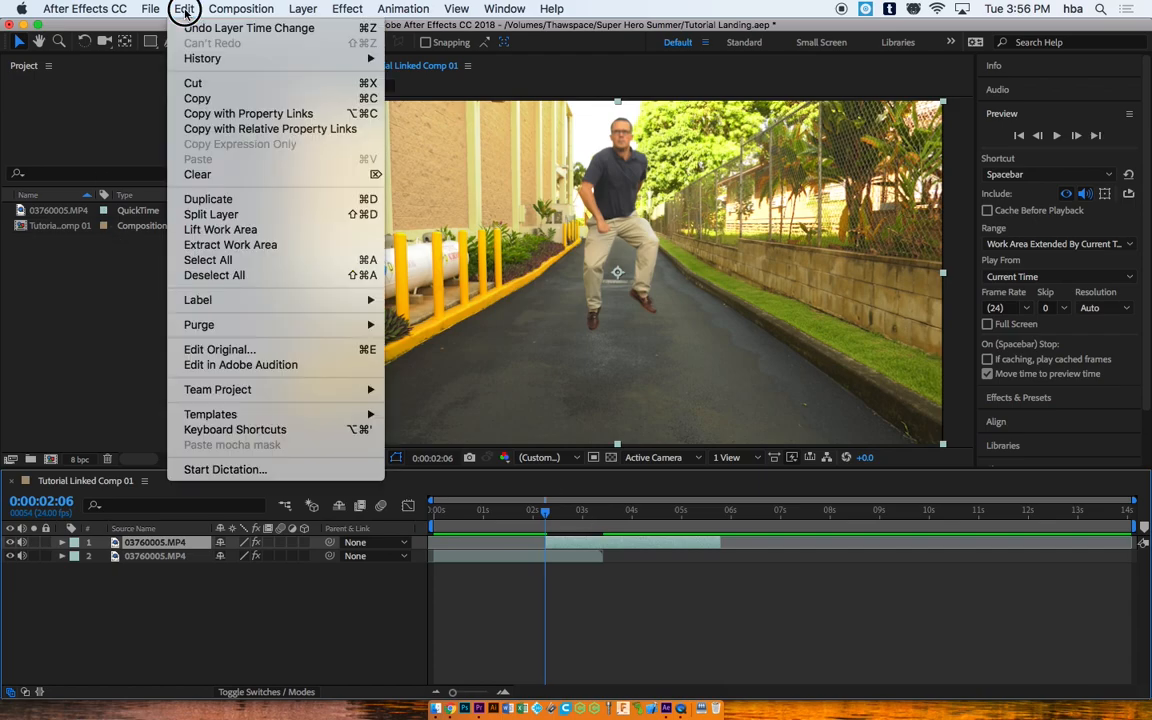
{"action": "left_click", "coordinate": [207, 203]}
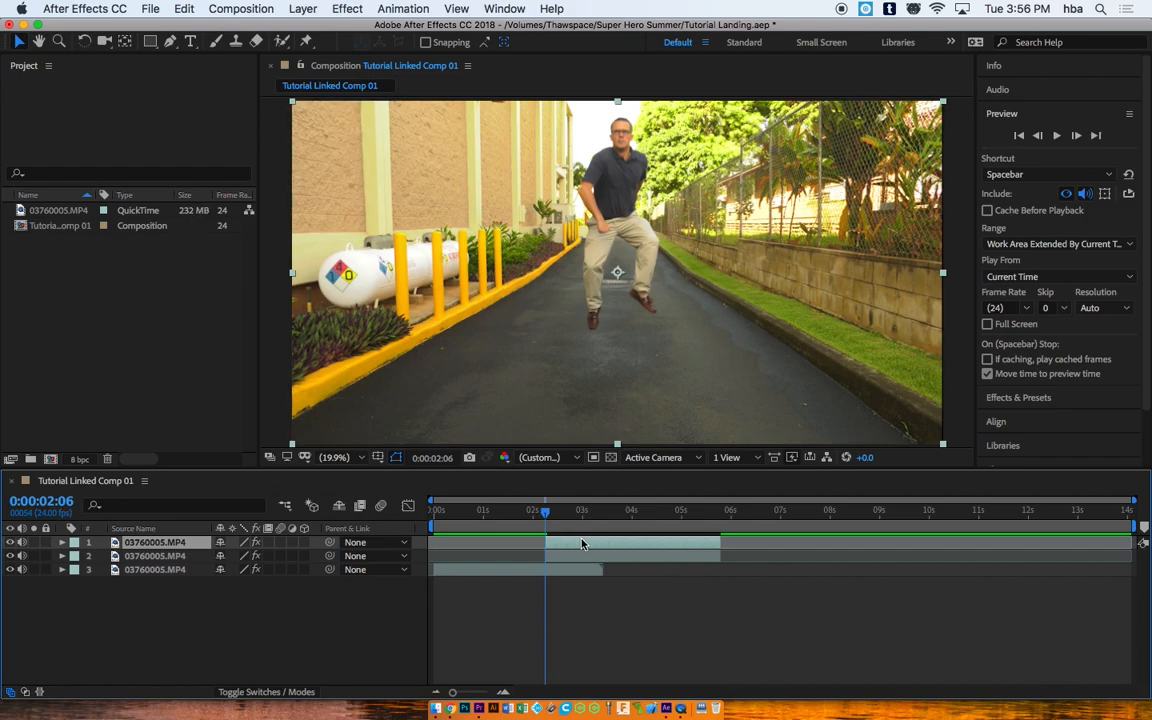
{"action": "left_click_drag", "start_coordinate": [570, 543], "coordinate": [747, 549]}
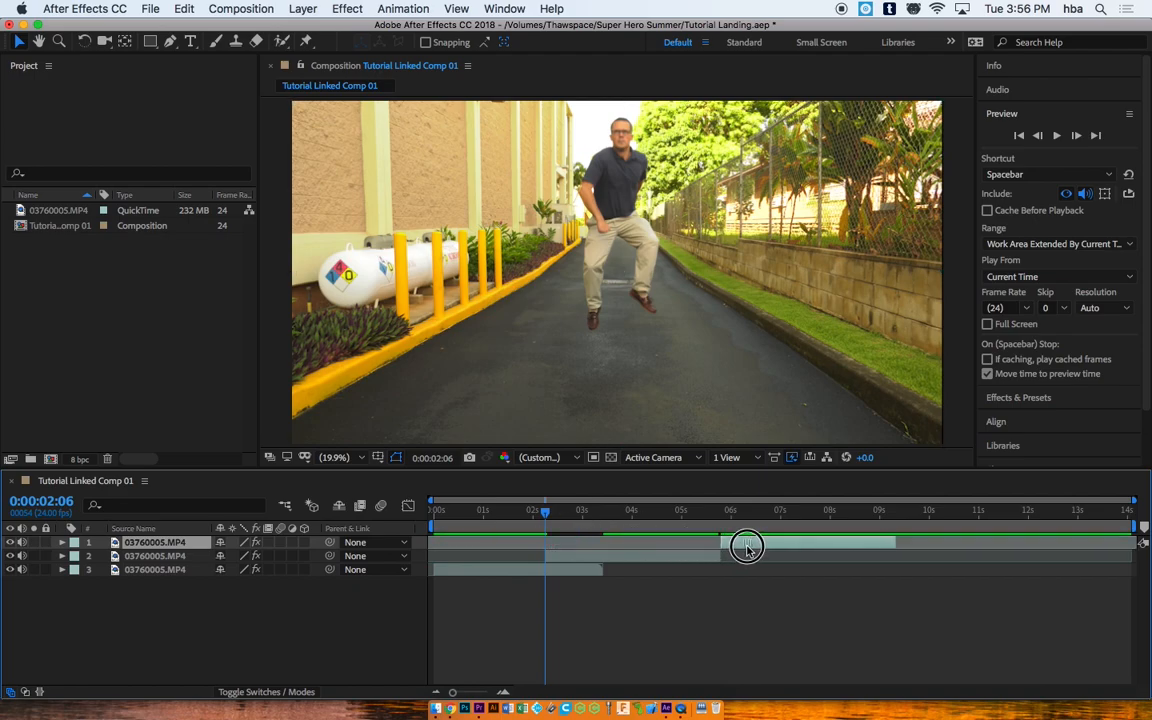
{"action": "mouse_move", "coordinate": [547, 514]}
{"action": "left_mouse_down"}
{"action": "mouse_move", "coordinate": [748, 520]}
{"action": "mouse_move", "coordinate": [584, 510]}
{"action": "mouse_move", "coordinate": [562, 537]}
{"action": "mouse_move", "coordinate": [547, 512]}
{"action": "left_mouse_up"}
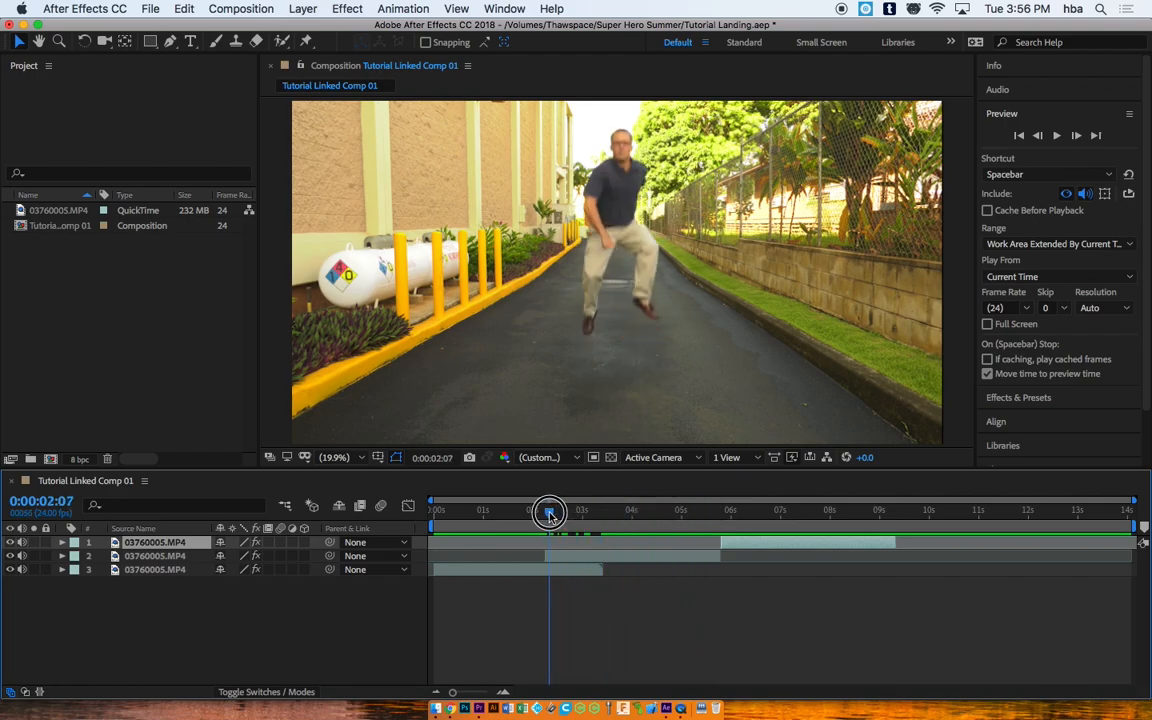
{"action": "left_click", "coordinate": [589, 556]}
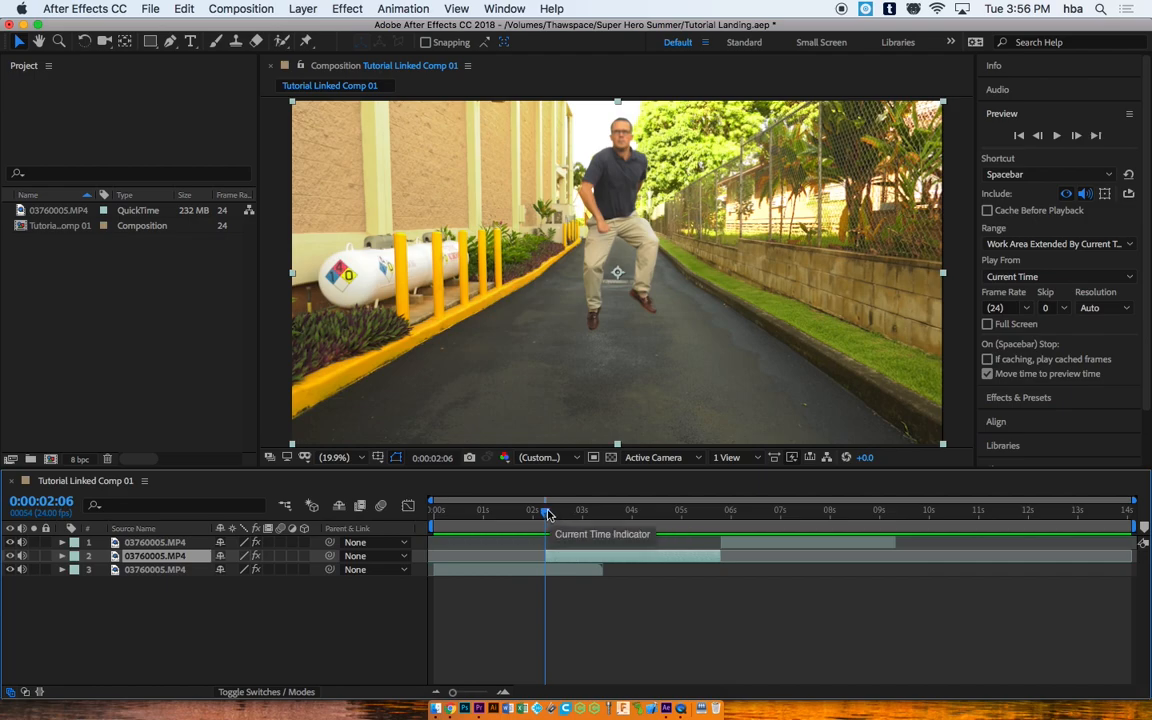
Step: Freeze the middle jump-clip layer on its current frame, enabling Time Remap
{"action": "right_click", "coordinate": [563, 561]}
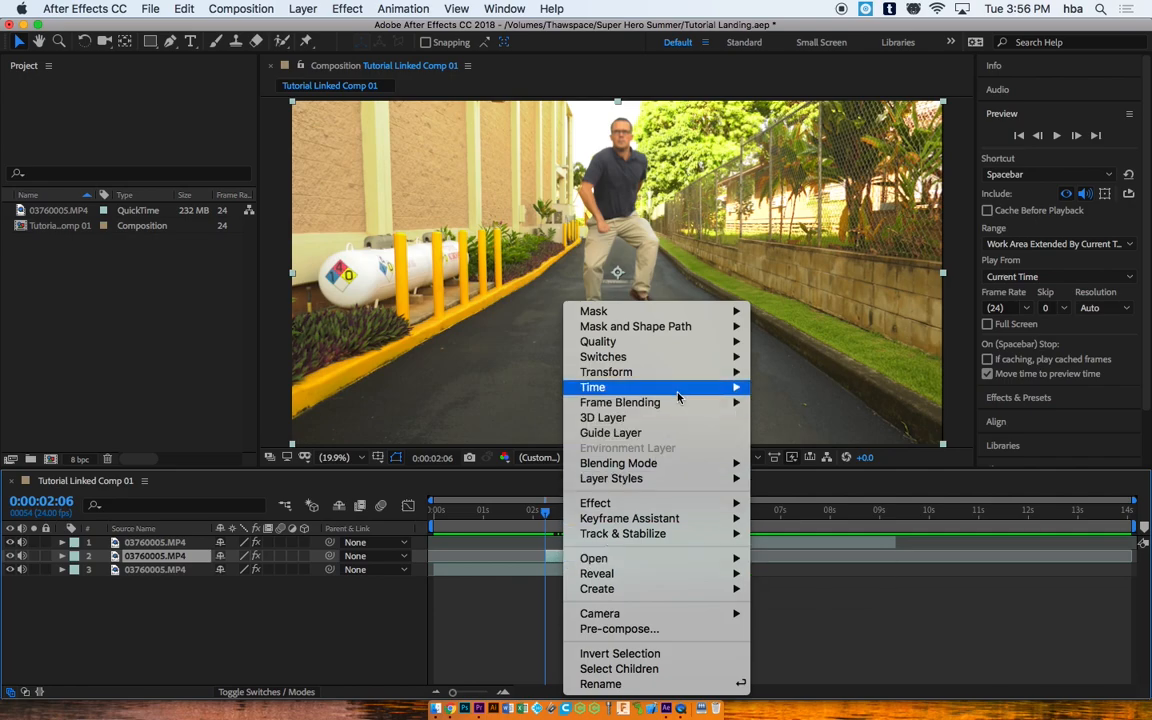
{"action": "mouse_move", "coordinate": [678, 397]}
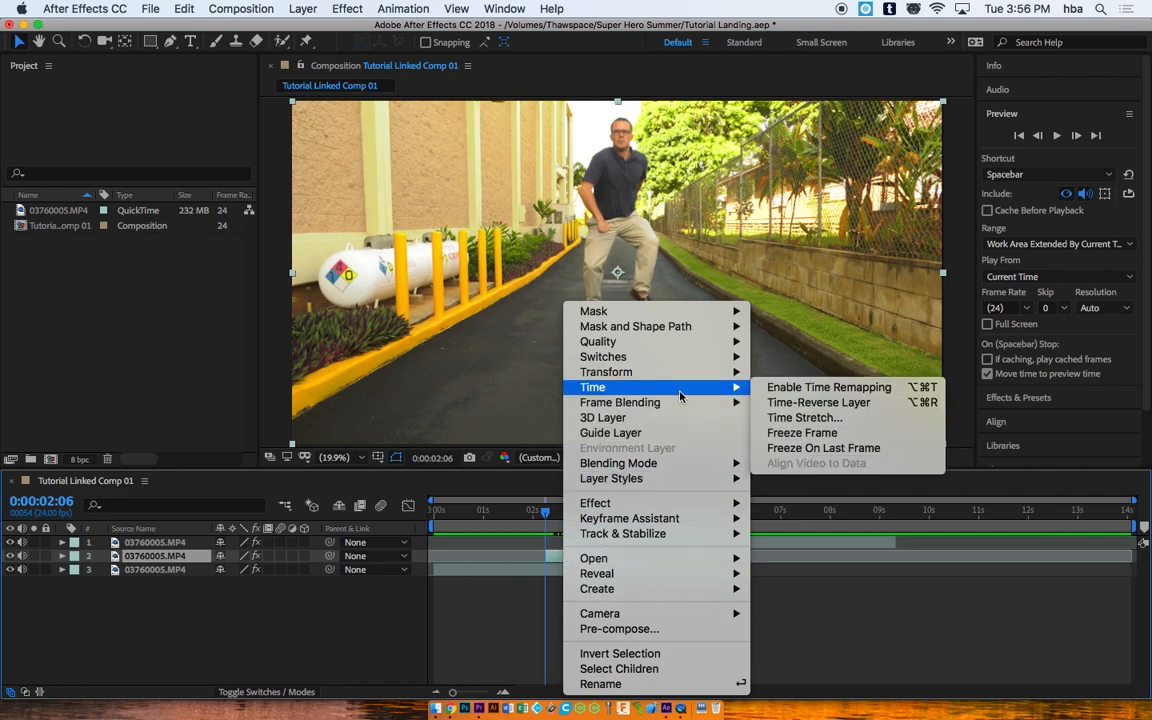
{"action": "left_click", "coordinate": [818, 436]}
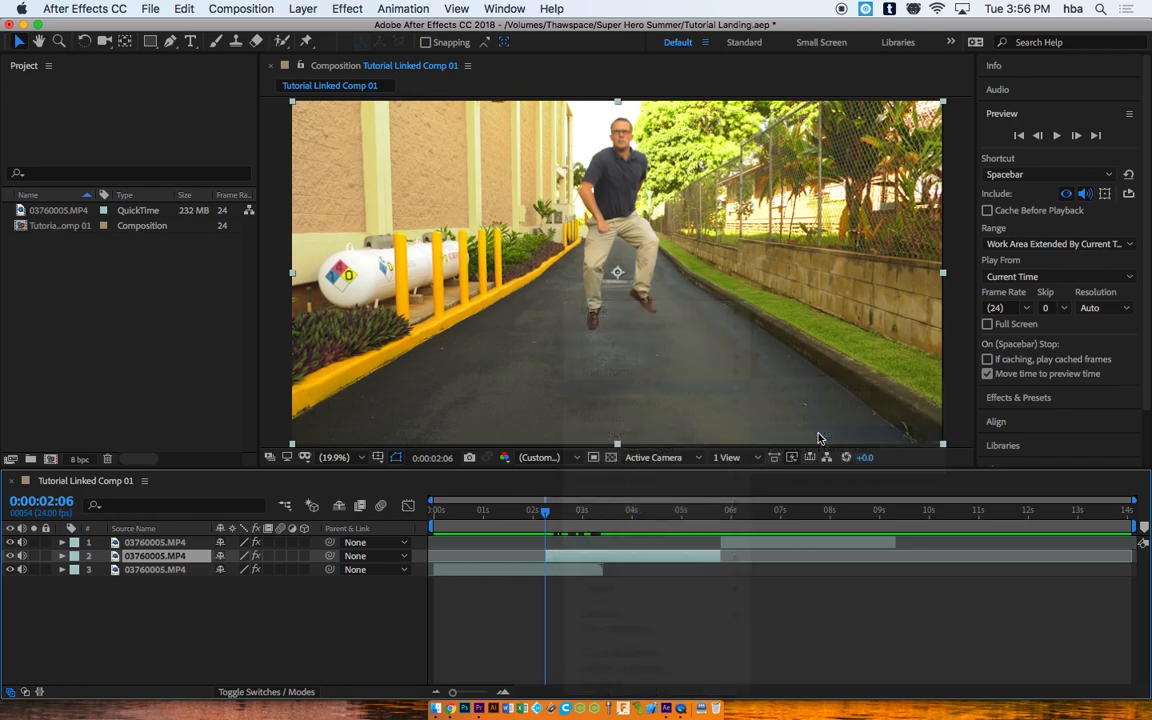
Step: Scrub the timeline to 0:00:02:06, the first frame where the jumping man appears
{"action": "left_click_drag", "start_coordinate": [545, 515], "coordinate": [581, 516]}
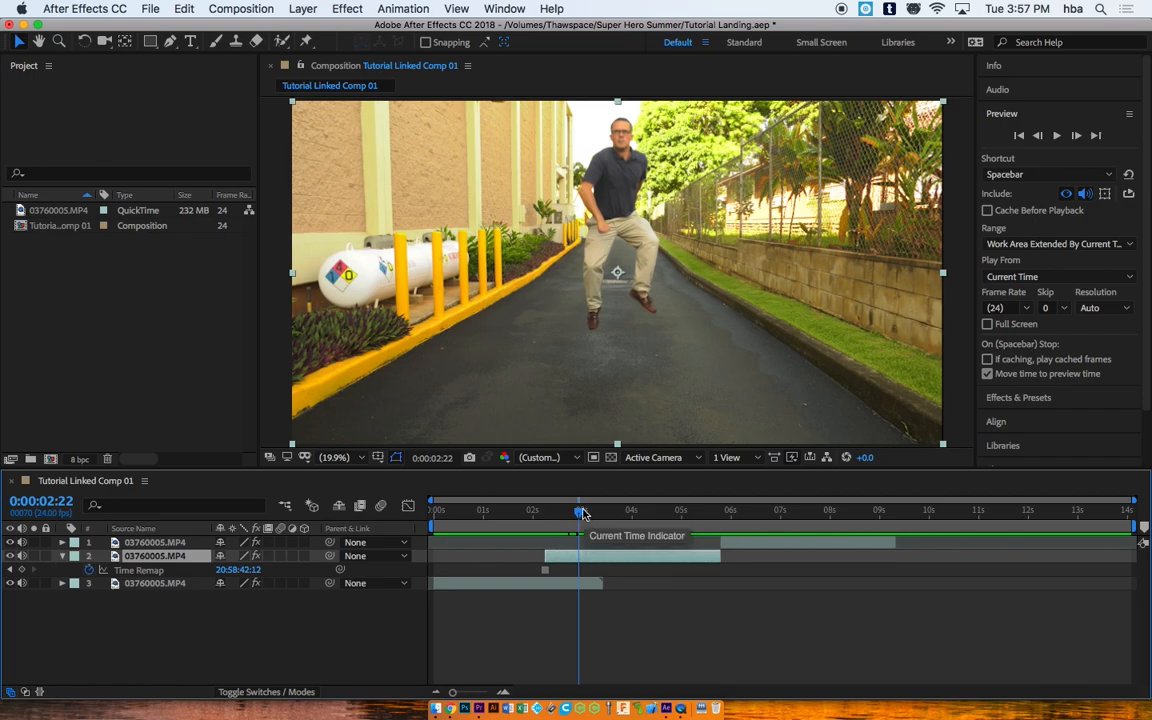
{"action": "left_click_drag", "start_coordinate": [583, 516], "coordinate": [542, 512]}
{"action": "left_click_drag", "start_coordinate": [545, 511], "coordinate": [543, 506]}
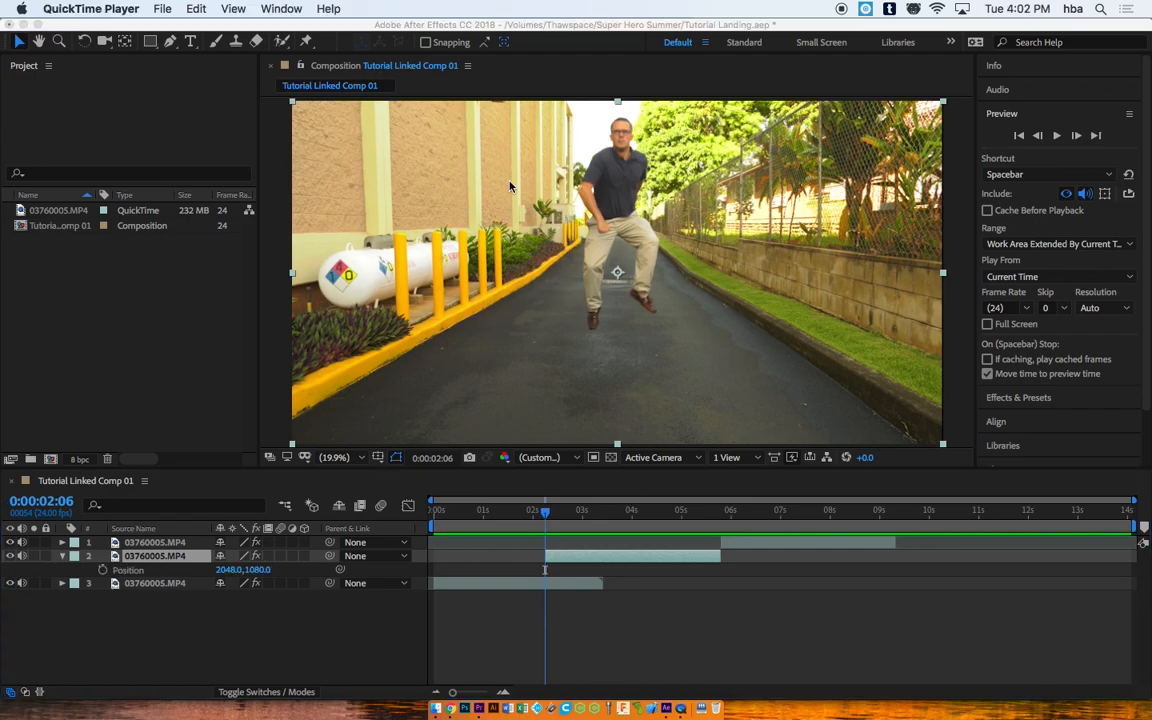
Step: Zoom the composition viewer to 100% magnification
{"action": "left_click", "coordinate": [176, 45]}
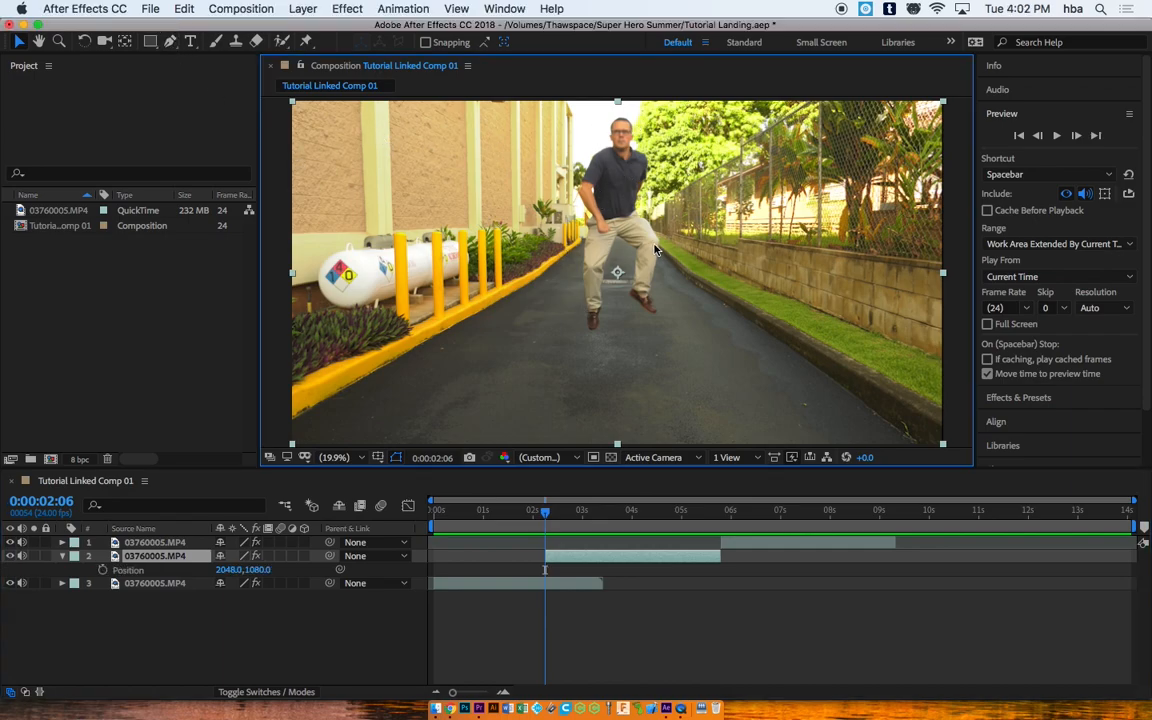
{"action": "scroll", "coordinate": [586, 255], "scroll_direction": "down", "scroll_amount": 1}
{"action": "scroll", "coordinate": [545, 242], "scroll_direction": "up", "scroll_amount": 6}
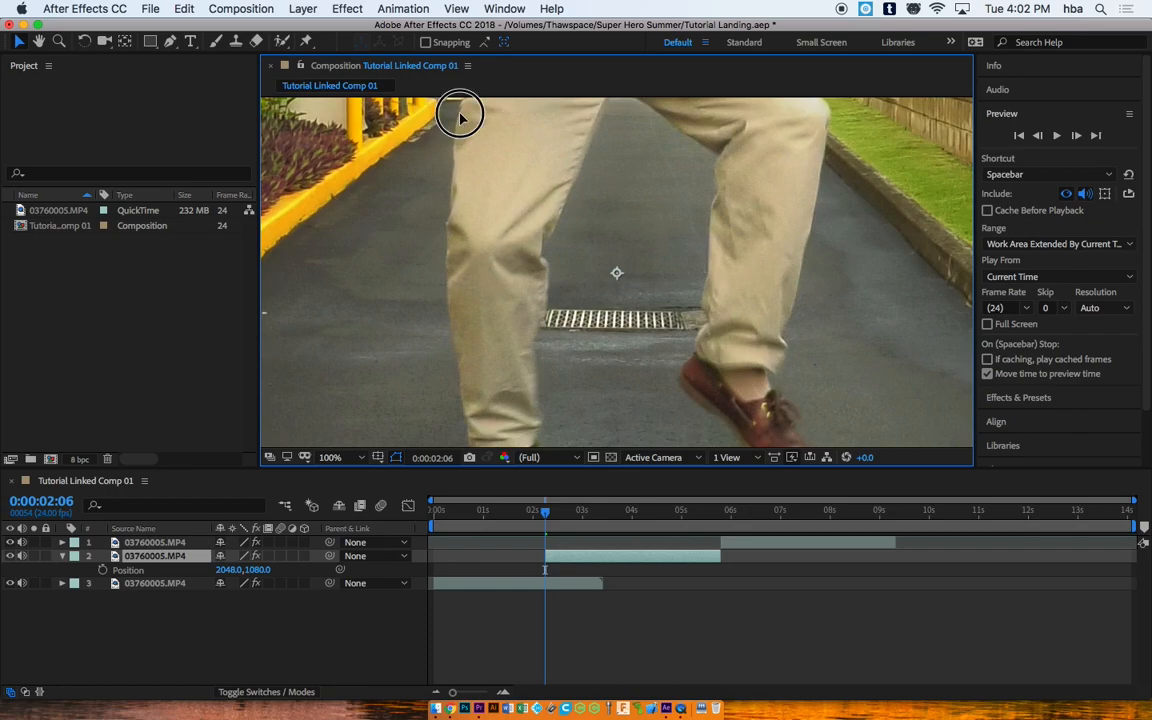
{"action": "left_click_drag", "start_coordinate": [460, 117], "coordinate": [460, 116]}
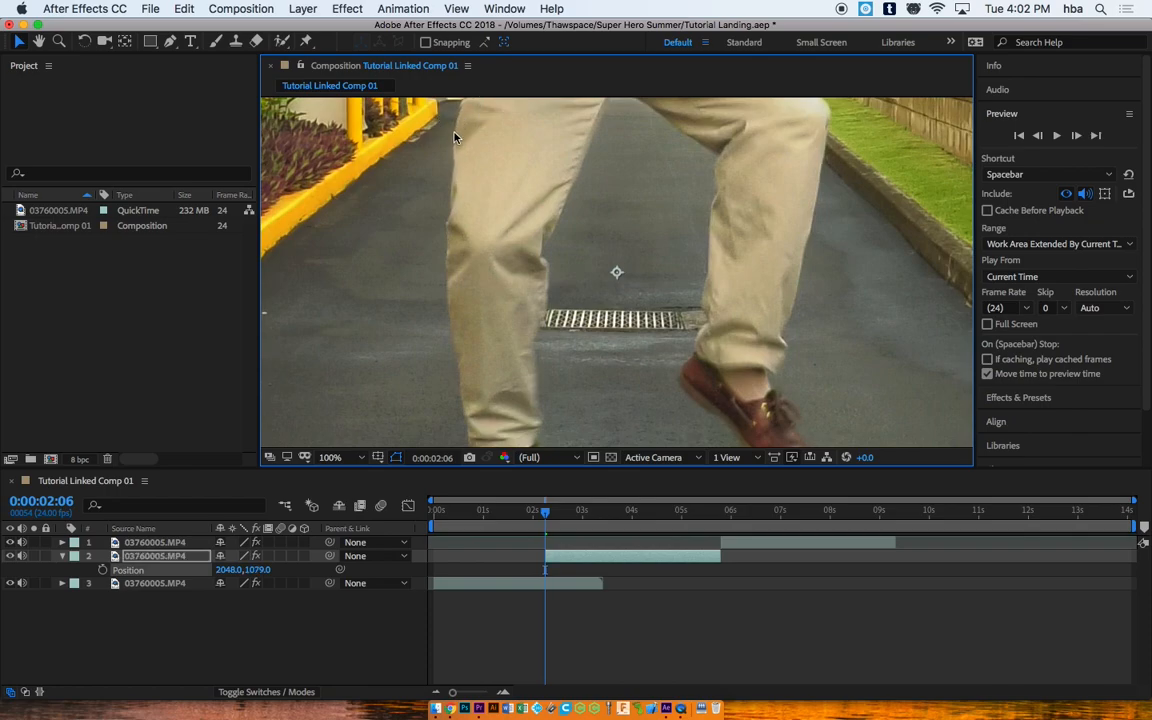
Step: Start a Pen mask tracing the man's left trouser edge down toward the cuff
{"action": "left_click", "coordinate": [171, 44]}
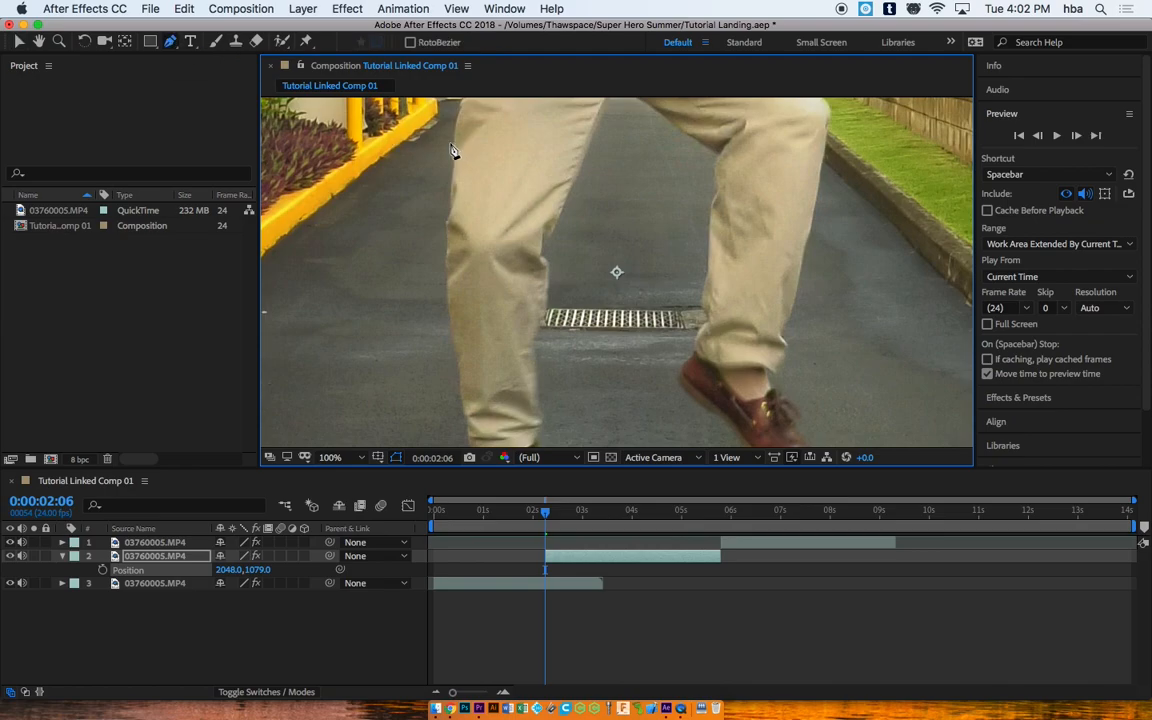
{"action": "left_click", "coordinate": [455, 141]}
{"action": "left_click_drag", "start_coordinate": [452, 210], "coordinate": [450, 220]}
{"action": "left_click_drag", "start_coordinate": [447, 268], "coordinate": [453, 288]}
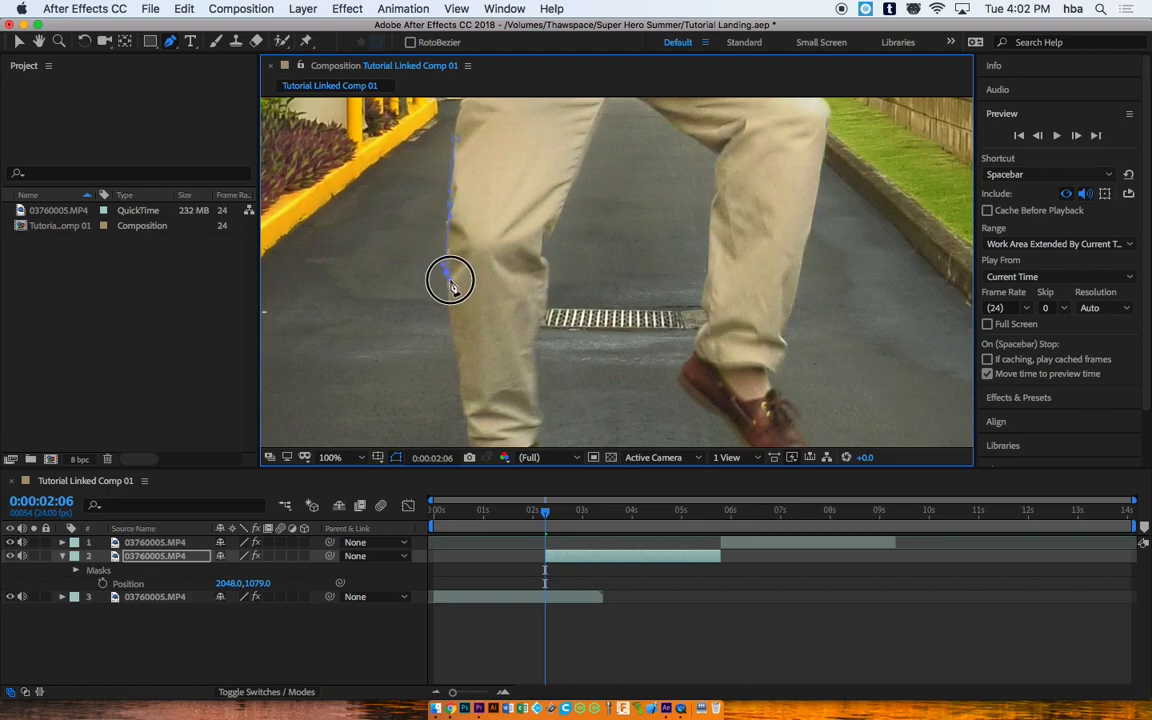
{"action": "left_click_drag", "start_coordinate": [458, 364], "coordinate": [471, 381]}
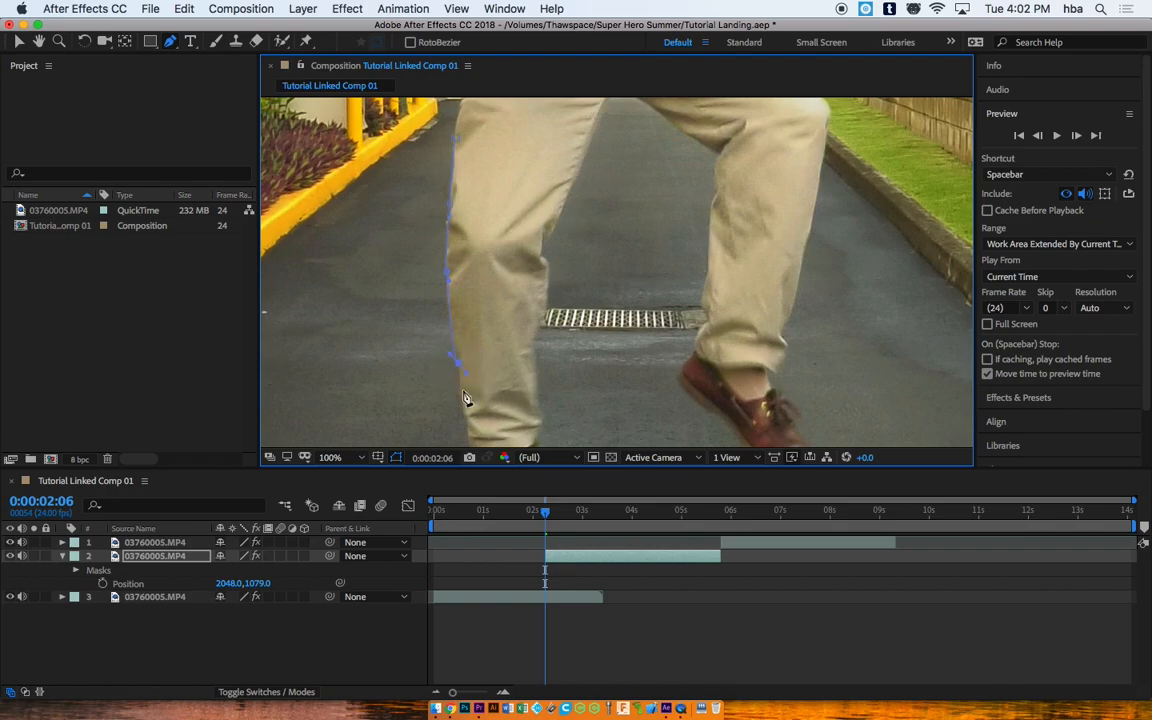
Step: Pan down to the shoes and add a curved mask point shaping the trouser cuff
{"action": "key", "text": "space"}
{"action": "left_click_drag", "start_coordinate": [463, 416], "coordinate": [498, 193]}
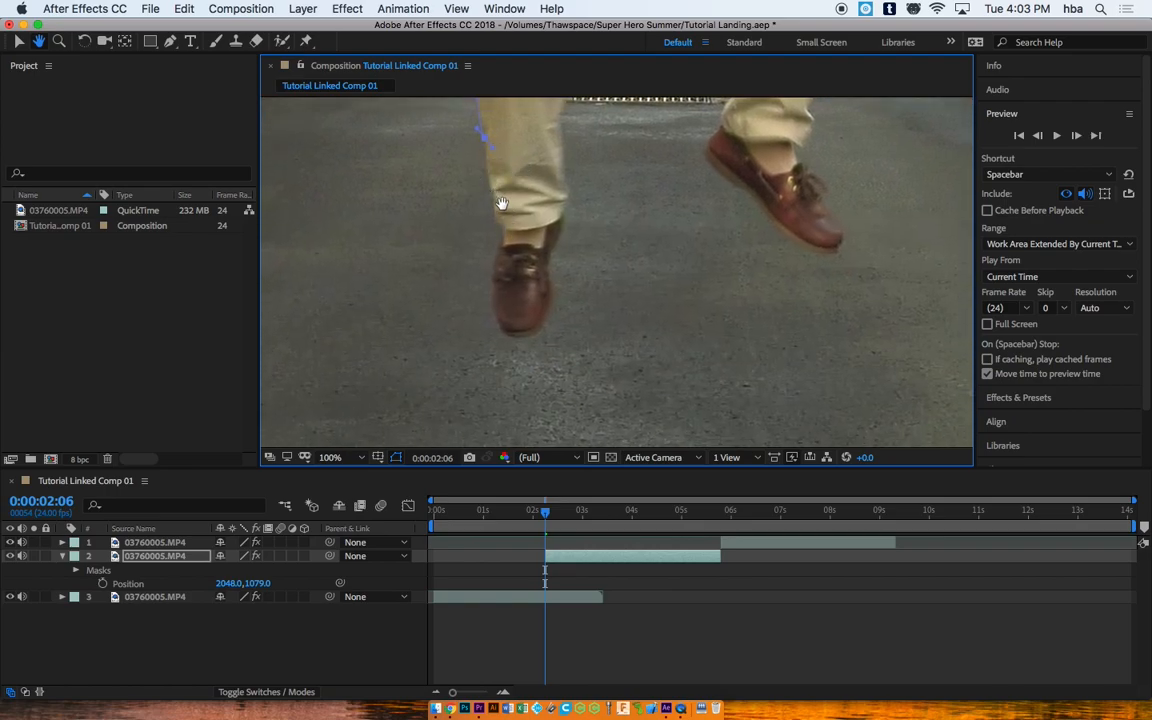
{"action": "mouse_move", "coordinate": [491, 187]}
{"action": "left_mouse_down"}
{"action": "mouse_move", "coordinate": [491, 201]}
{"action": "mouse_move", "coordinate": [500, 193]}
{"action": "left_mouse_up"}
{"action": "left_click", "coordinate": [493, 195]}
{"action": "left_click_drag", "start_coordinate": [493, 150], "coordinate": [484, 134]}
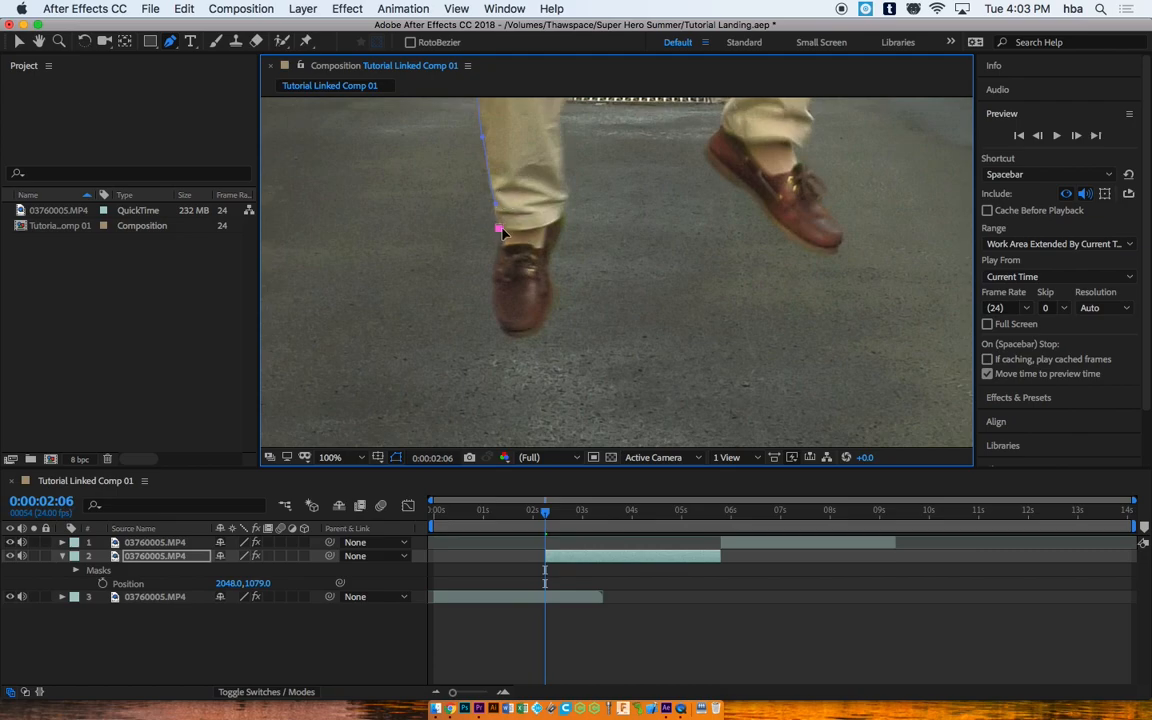
Step: Delete the stray mask point and trace the mask around the first shoe up to the inner cuff
{"action": "left_click", "coordinate": [499, 228]}
{"action": "key", "text": "Delete"}
{"action": "left_click", "coordinate": [497, 204]}
{"action": "left_click", "coordinate": [501, 248]}
{"action": "left_click", "coordinate": [492, 294]}
{"action": "left_click", "coordinate": [502, 333]}
{"action": "left_click", "coordinate": [522, 341]}
{"action": "left_click", "coordinate": [542, 322]}
{"action": "left_click", "coordinate": [549, 279]}
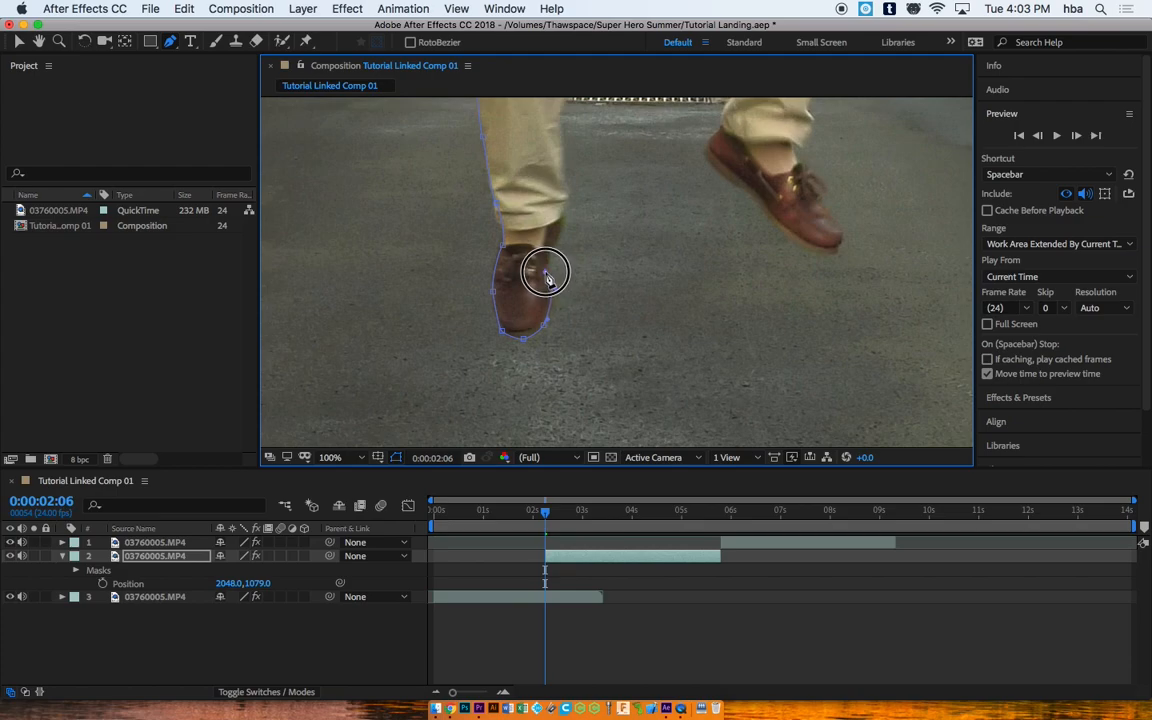
{"action": "left_click", "coordinate": [557, 244]}
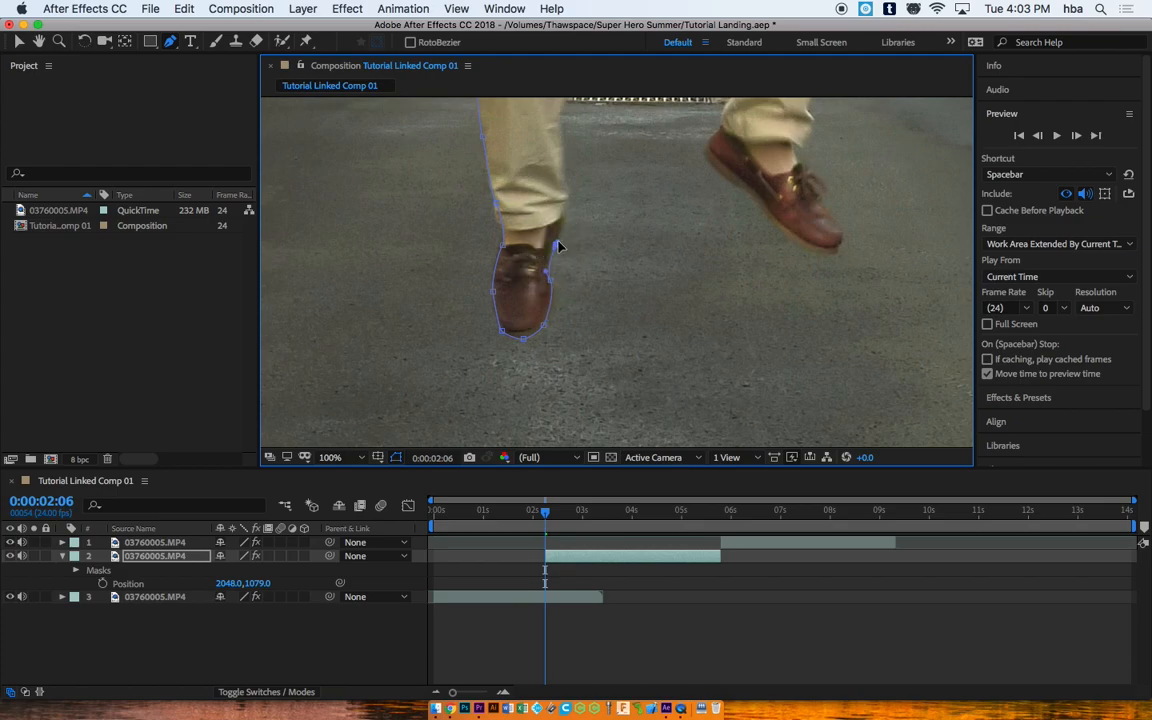
{"action": "left_click", "coordinate": [566, 223]}
{"action": "left_click", "coordinate": [567, 199]}
Step: Continue the mask up the inner leg, across the crotch and down the other leg to the shoe
{"action": "left_click_drag", "start_coordinate": [578, 160], "coordinate": [554, 419]}
{"action": "left_click", "coordinate": [538, 299]}
{"action": "left_click", "coordinate": [557, 247]}
{"action": "left_click", "coordinate": [608, 132]}
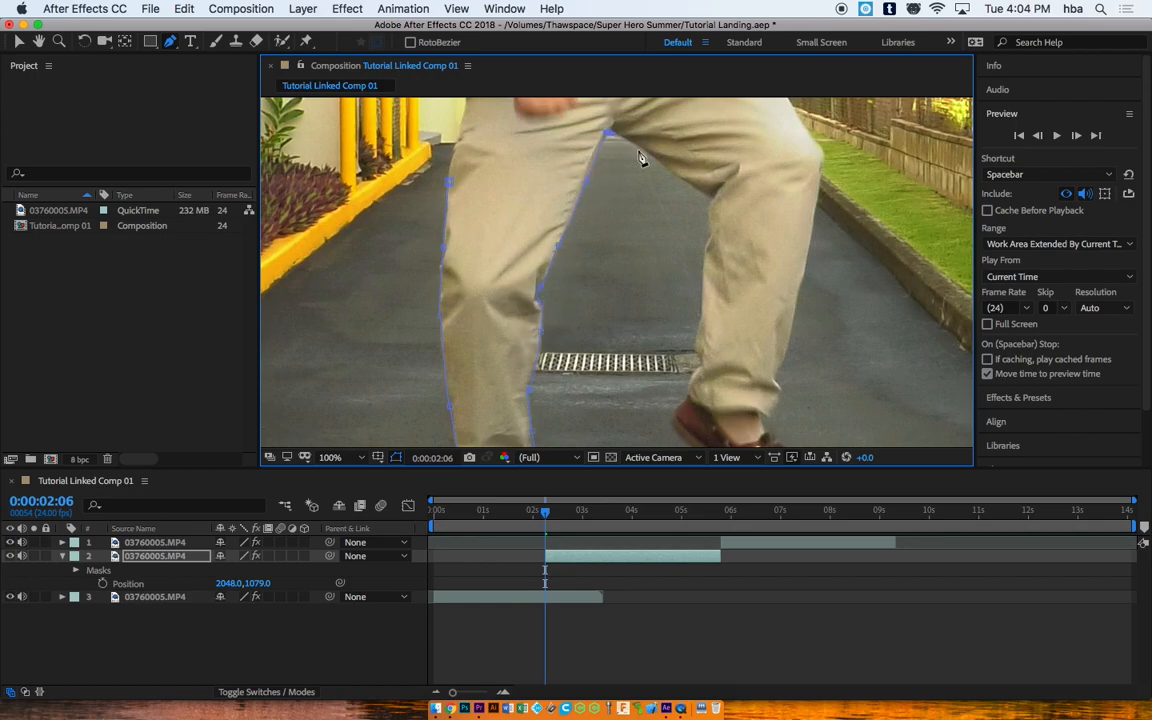
{"action": "left_click", "coordinate": [662, 162]}
{"action": "left_click", "coordinate": [711, 198]}
{"action": "left_click", "coordinate": [706, 248]}
{"action": "left_click", "coordinate": [698, 361]}
{"action": "left_click", "coordinate": [680, 407]}
{"action": "left_click", "coordinate": [673, 423]}
Step: Trace the mask around the second shoe and up the outer trouser edge
{"action": "left_click_drag", "start_coordinate": [690, 444], "coordinate": [640, 295]}
{"action": "left_click", "coordinate": [647, 299]}
{"action": "left_click", "coordinate": [674, 328]}
{"action": "left_click", "coordinate": [705, 355]}
{"action": "left_click", "coordinate": [750, 349]}
{"action": "left_click", "coordinate": [740, 326]}
{"action": "left_click", "coordinate": [733, 297]}
{"action": "left_click", "coordinate": [715, 284]}
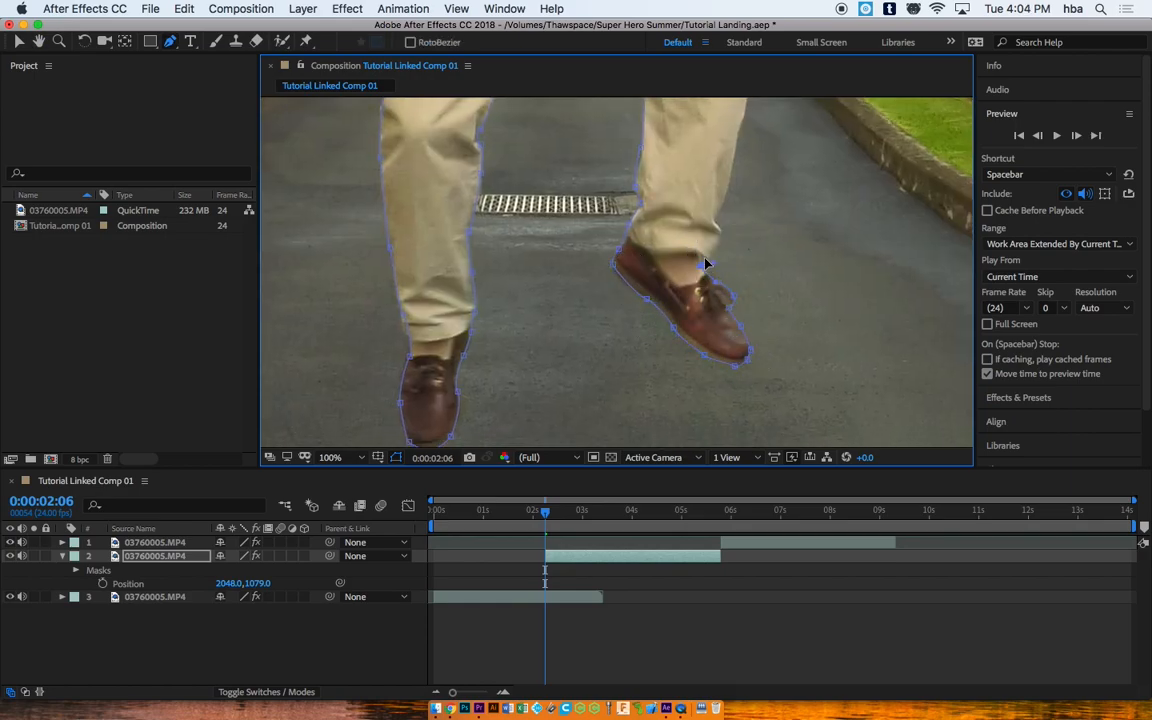
{"action": "left_click", "coordinate": [727, 202]}
{"action": "left_click", "coordinate": [741, 134]}
{"action": "left_click_drag", "start_coordinate": [746, 126], "coordinate": [730, 365]}
Step: Extend the mask up the shirt edge, around the sleeve and shoulder to the neck
{"action": "left_click_drag", "start_coordinate": [491, 514], "coordinate": [579, 512]}
{"action": "left_click_drag", "start_coordinate": [674, 170], "coordinate": [679, 418]}
{"action": "left_click_drag", "start_coordinate": [646, 314], "coordinate": [681, 226]}
{"action": "key", "text": "super+z"}
{"action": "left_click", "coordinate": [671, 241]}
{"action": "left_click", "coordinate": [690, 194]}
{"action": "left_click", "coordinate": [705, 180]}
{"action": "left_click", "coordinate": [705, 145]}
{"action": "left_click_drag", "start_coordinate": [641, 200], "coordinate": [628, 382]}
{"action": "left_click_drag", "start_coordinate": [682, 250], "coordinate": [661, 231]}
{"action": "left_click", "coordinate": [617, 219]}
{"action": "left_click_drag", "start_coordinate": [611, 179], "coordinate": [619, 175]}
Step: Curve the mask around the ear and over the top of the man's head
{"action": "left_click_drag", "start_coordinate": [626, 161], "coordinate": [684, 428]}
{"action": "left_click", "coordinate": [621, 123]}
{"action": "scroll", "coordinate": [618, 125], "scroll_direction": "up", "scroll_amount": 1}
{"action": "left_click_drag", "start_coordinate": [612, 100], "coordinate": [608, 92]}
{"action": "left_click_drag", "start_coordinate": [685, 229], "coordinate": [674, 234]}
{"action": "left_click_drag", "start_coordinate": [638, 181], "coordinate": [631, 174]}
{"action": "left_click_drag", "start_coordinate": [674, 228], "coordinate": [676, 217]}
{"action": "left_click_drag", "start_coordinate": [571, 170], "coordinate": [558, 171]}
{"action": "left_click_drag", "start_coordinate": [505, 213], "coordinate": [493, 227]}
{"action": "left_click_drag", "start_coordinate": [547, 169], "coordinate": [557, 174]}
Step: Bring the mask down the far side of the head and neck and along the left shoulder
{"action": "left_click", "coordinate": [480, 254]}
{"action": "left_click_drag", "start_coordinate": [486, 334], "coordinate": [488, 337]}
{"action": "left_click_drag", "start_coordinate": [469, 348], "coordinate": [522, 254]}
{"action": "left_click", "coordinate": [480, 385]}
{"action": "left_click", "coordinate": [501, 417]}
{"action": "left_click", "coordinate": [486, 404]}
{"action": "left_click", "coordinate": [532, 304]}
{"action": "left_click_drag", "start_coordinate": [522, 305], "coordinate": [497, 304]}
{"action": "left_click_drag", "start_coordinate": [423, 335], "coordinate": [413, 345]}
{"action": "left_click_drag", "start_coordinate": [343, 388], "coordinate": [494, 216]}
Step: Trace the mask down the arm past the elbow to the forearm
{"action": "left_click", "coordinate": [421, 342]}
{"action": "left_click", "coordinate": [400, 398]}
{"action": "left_click", "coordinate": [383, 388]}
{"action": "left_click_drag", "start_coordinate": [398, 402], "coordinate": [438, 131]}
{"action": "left_click", "coordinate": [416, 223]}
{"action": "left_click", "coordinate": [433, 177]}
{"action": "left_click", "coordinate": [412, 222]}
{"action": "left_click", "coordinate": [421, 284]}
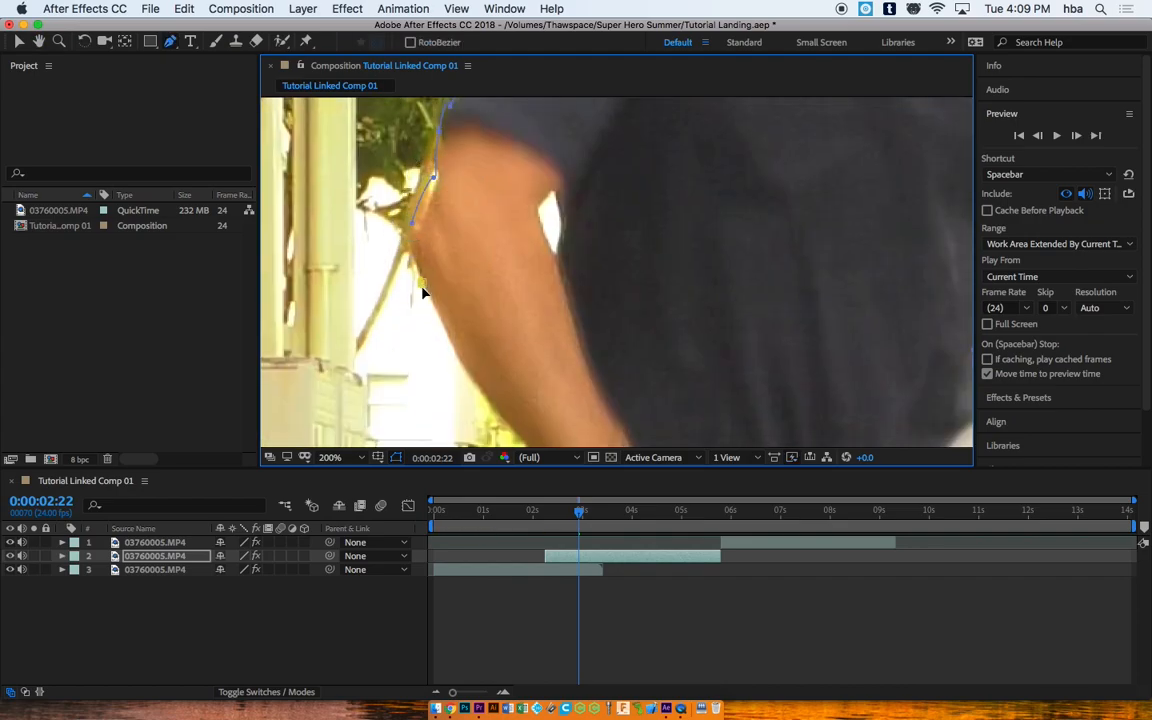
{"action": "left_click_drag", "start_coordinate": [501, 411], "coordinate": [556, 70]}
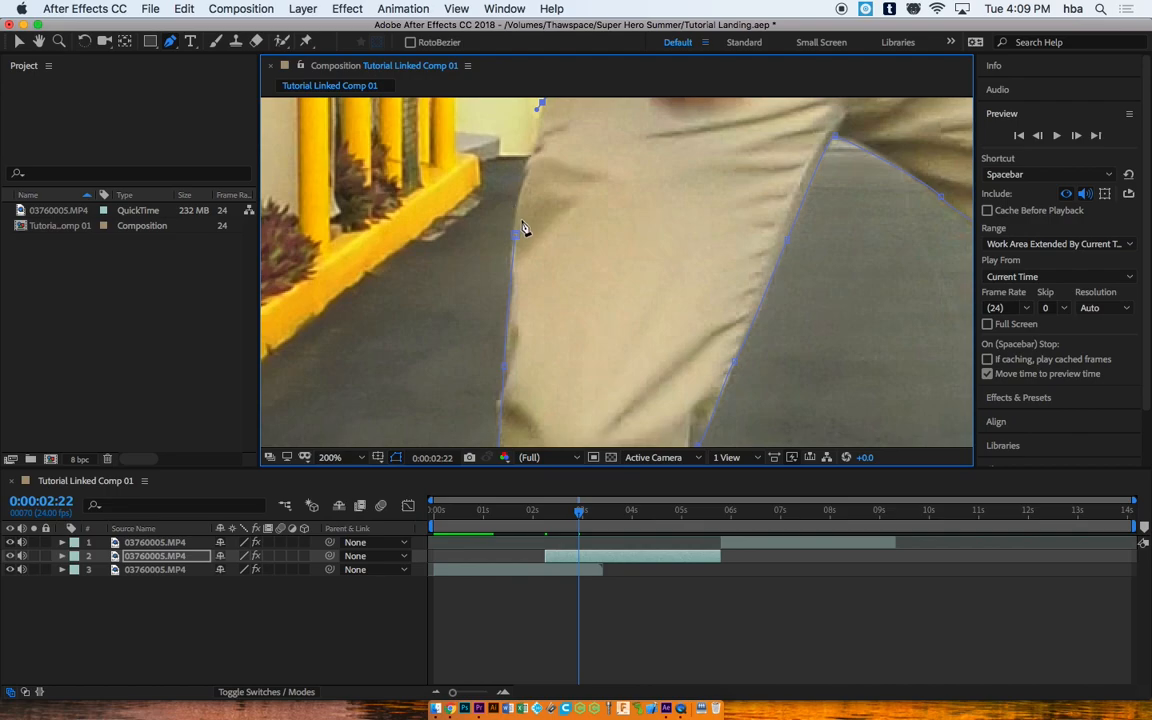
Step: Add three extra points on the trouser mask edge and check a nearby frame
{"action": "left_click", "coordinate": [528, 166]}
{"action": "left_click", "coordinate": [518, 198]}
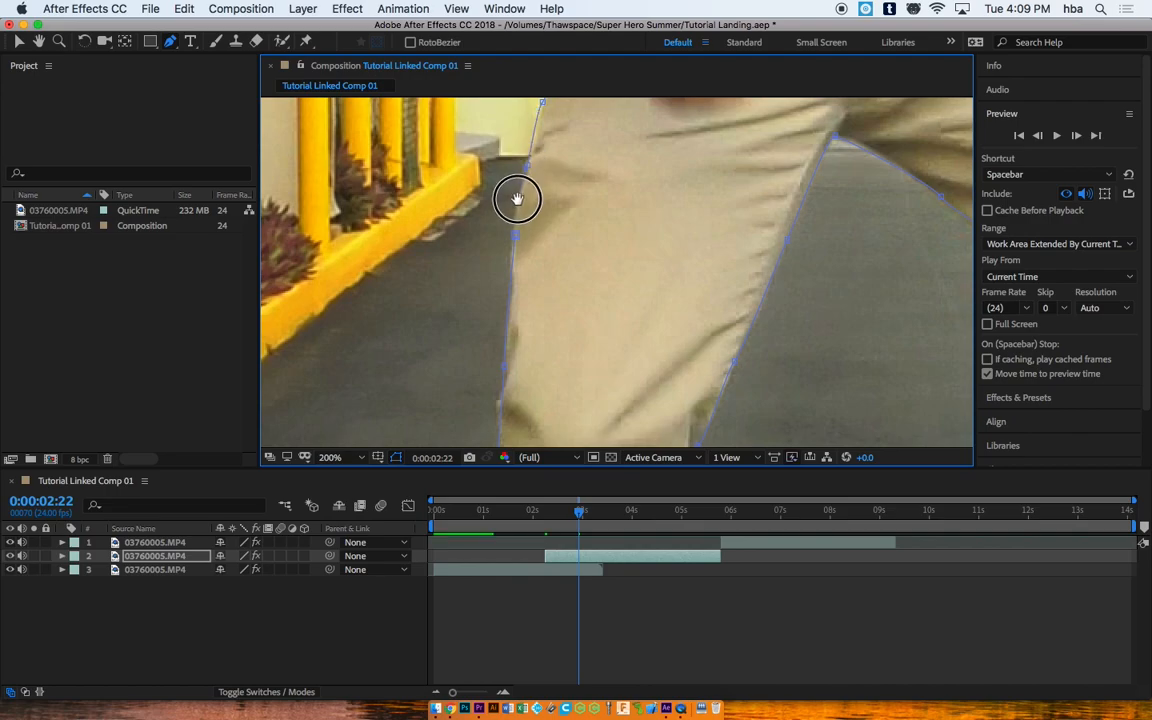
{"action": "left_click", "coordinate": [516, 238]}
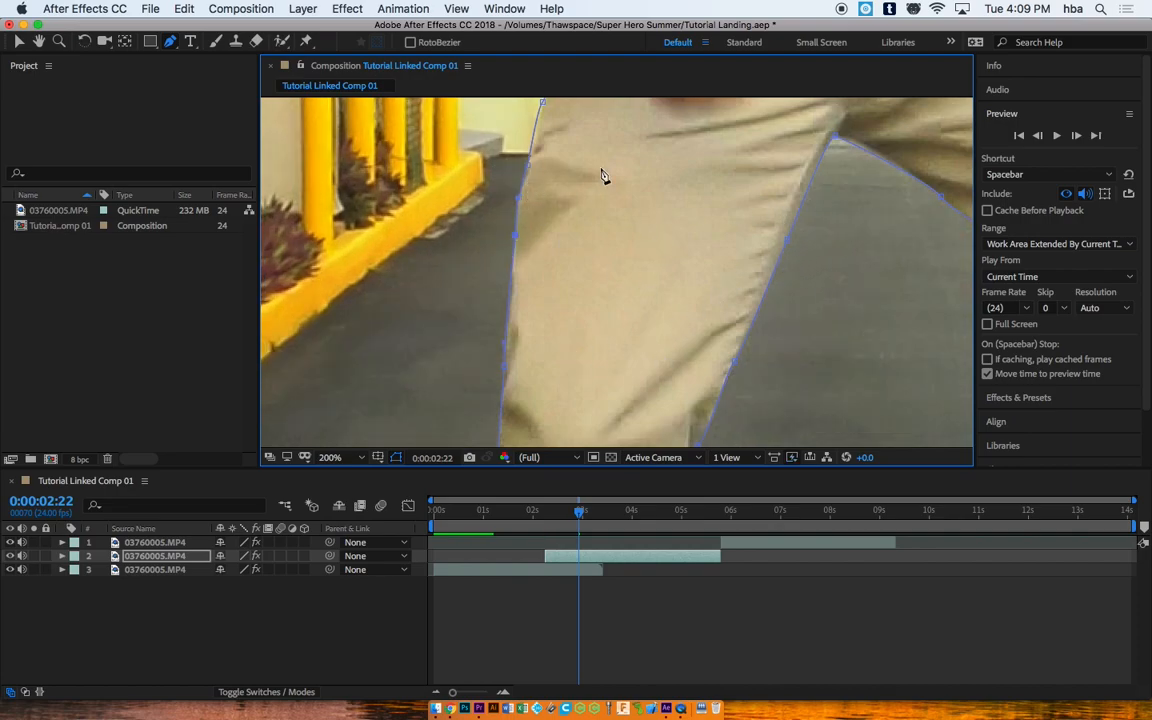
{"action": "left_click_drag", "start_coordinate": [579, 510], "coordinate": [547, 511]}
Step: Set the viewer magnification to Fit and preview the masked jump
{"action": "left_click", "coordinate": [330, 457]}
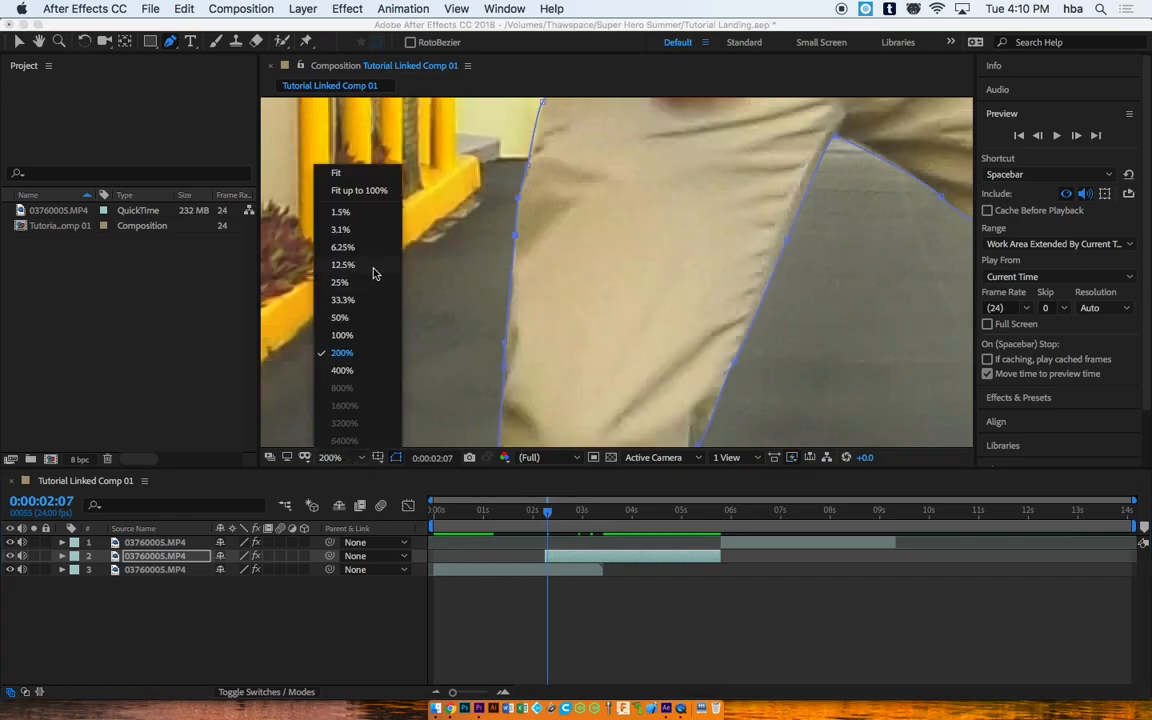
{"action": "left_click", "coordinate": [362, 175]}
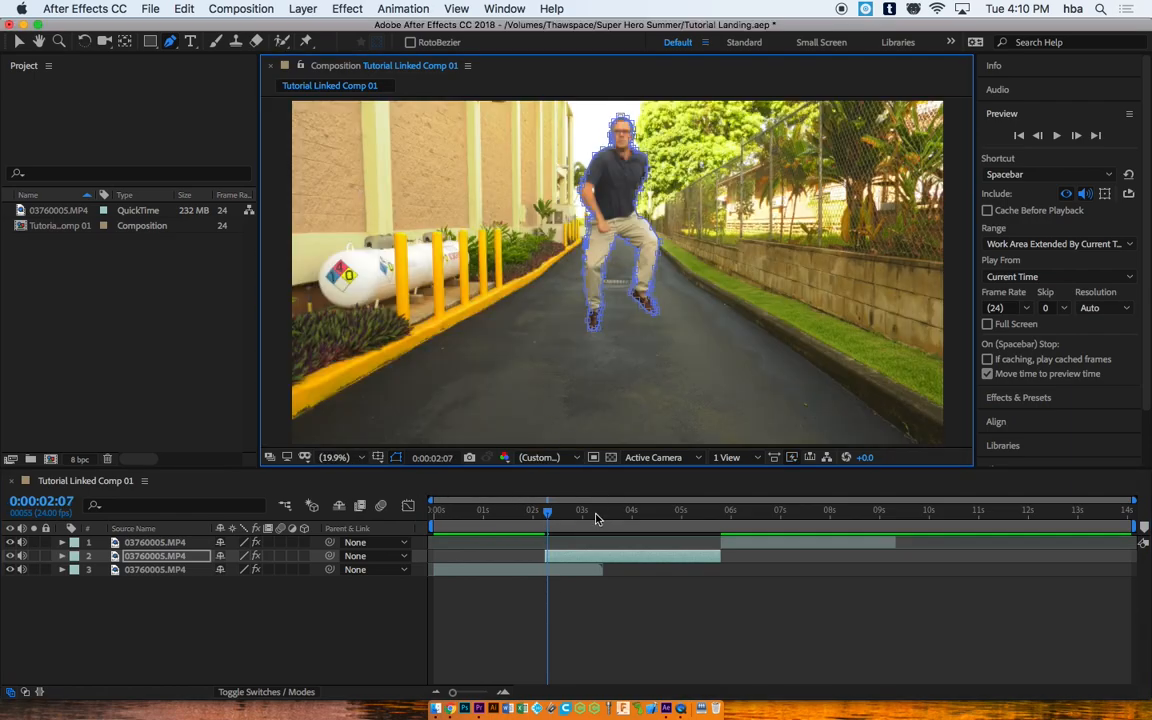
{"action": "mouse_move", "coordinate": [556, 515]}
{"action": "left_mouse_down"}
{"action": "mouse_move", "coordinate": [532, 512]}
{"action": "mouse_move", "coordinate": [558, 512]}
{"action": "left_mouse_up"}
{"action": "left_click", "coordinate": [1057, 136]}
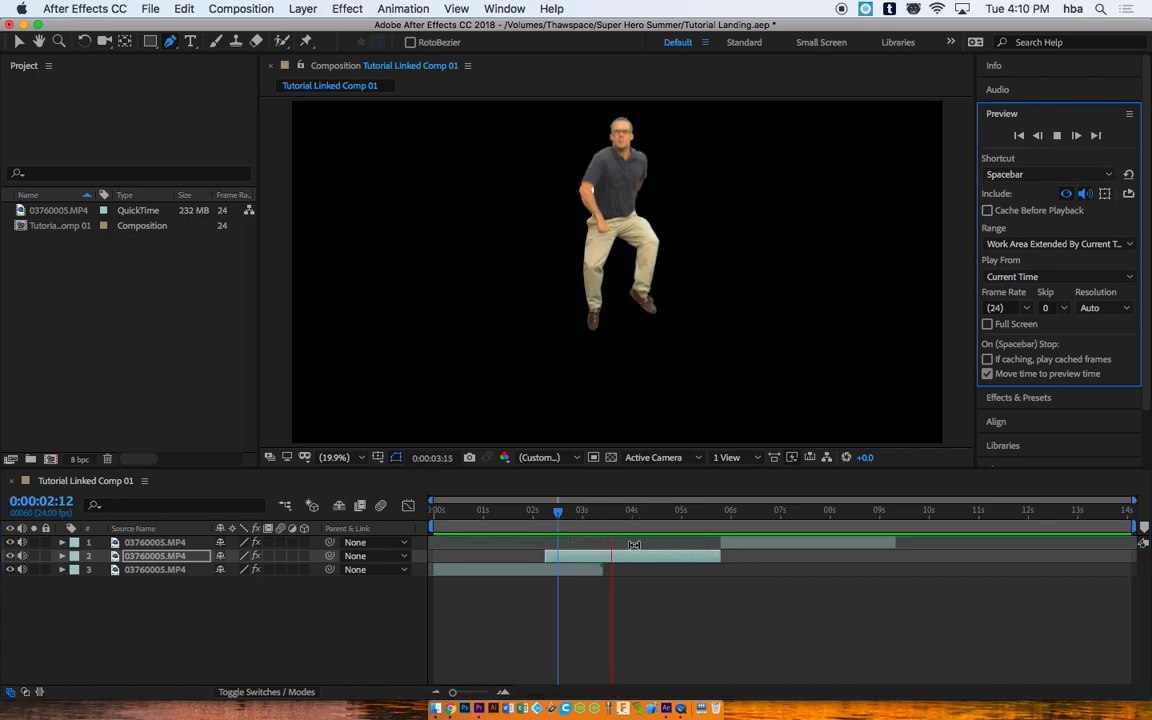
{"action": "key", "text": "space"}
{"action": "left_click_drag", "start_coordinate": [587, 515], "coordinate": [558, 511]}
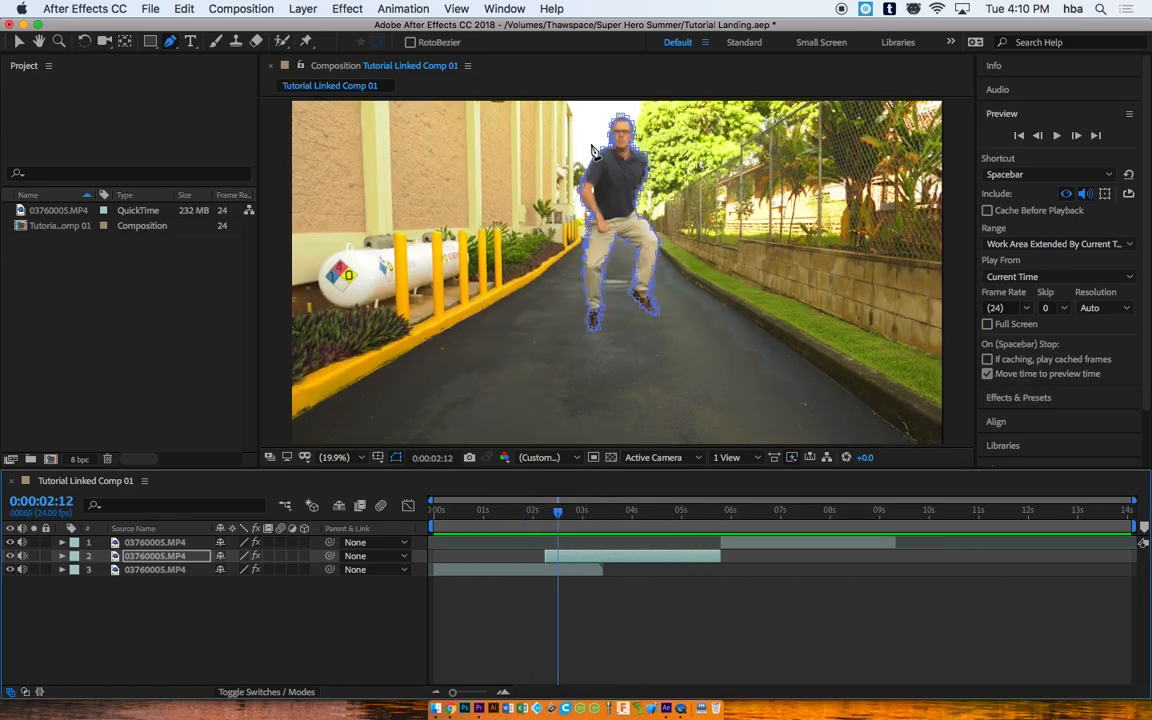
Step: Hide the background footage layer and reveal Mask 1 on the man's layer
{"action": "left_click", "coordinate": [10, 570]}
{"action": "left_click", "coordinate": [581, 559]}
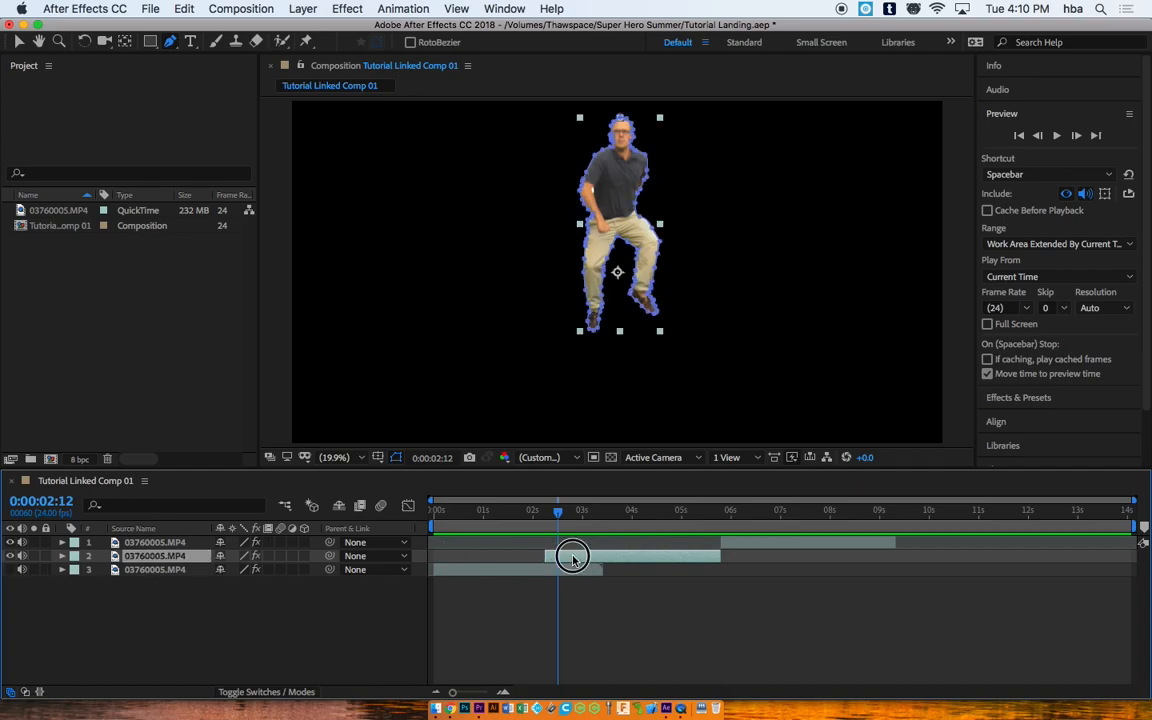
{"action": "left_click", "coordinate": [62, 557]}
{"action": "left_click", "coordinate": [76, 584]}
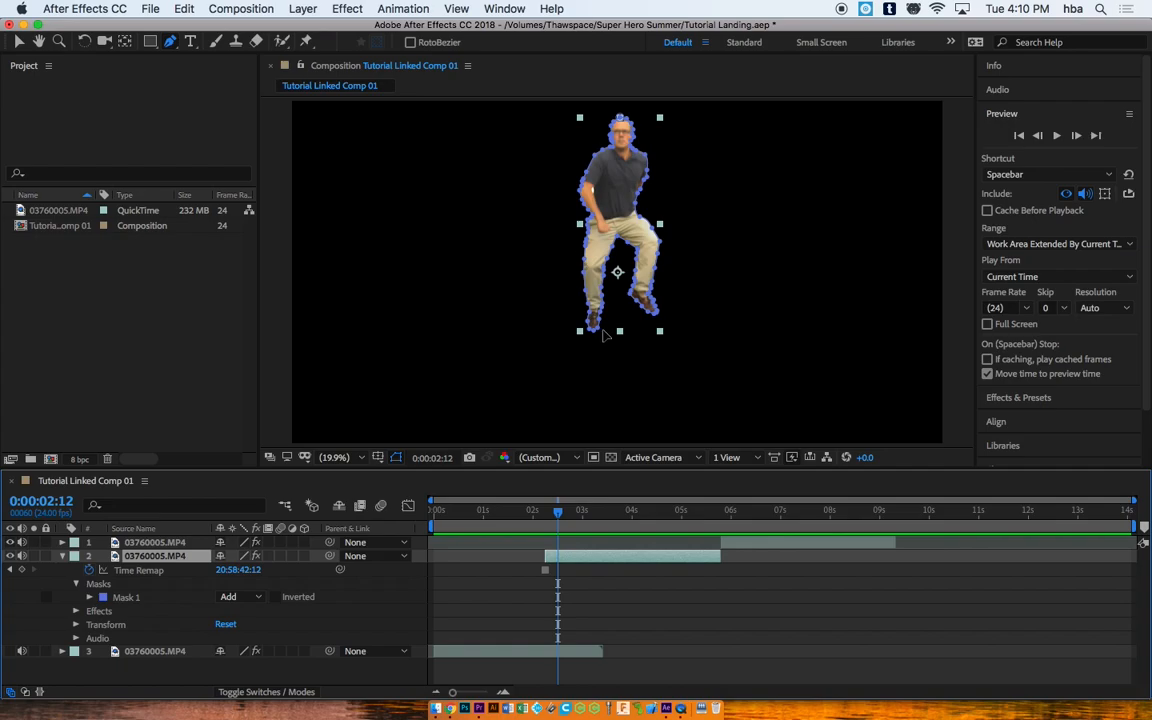
{"action": "left_click_drag", "start_coordinate": [561, 515], "coordinate": [565, 513]}
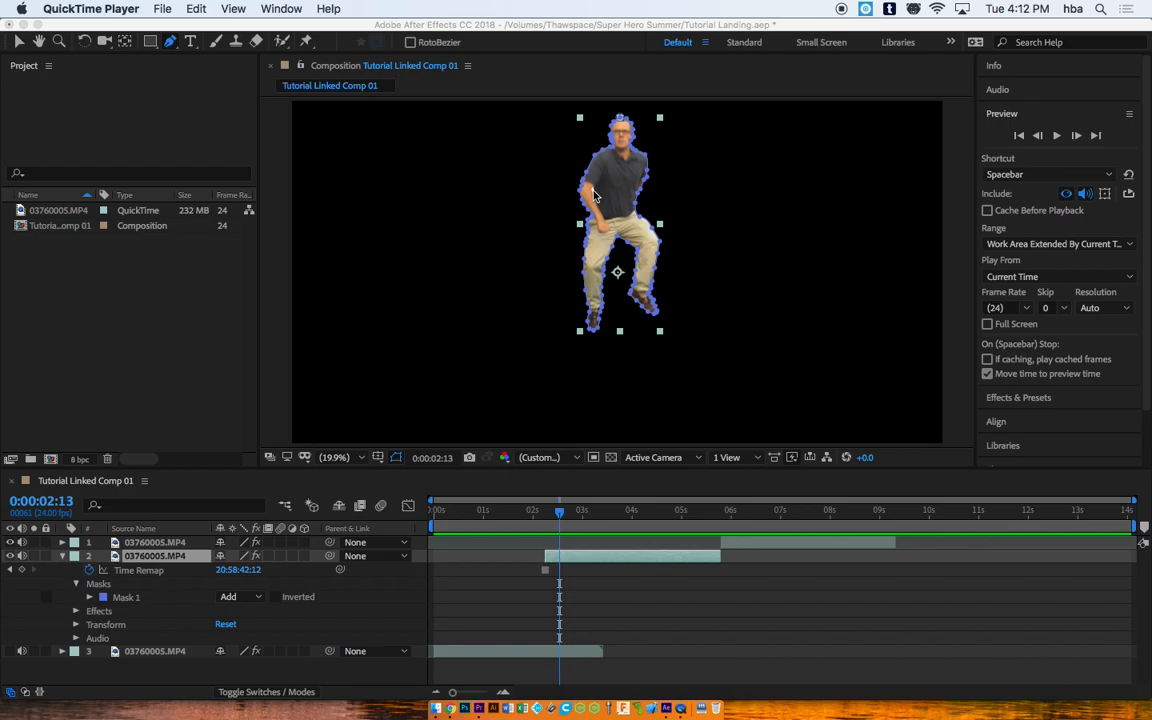
Step: Draw a closed Mask 2 around the bright gap between the arm and torso
{"action": "scroll", "coordinate": [593, 194], "scroll_direction": "down", "scroll_amount": 1}
{"action": "scroll", "coordinate": [599, 216], "scroll_direction": "up", "scroll_amount": 4}
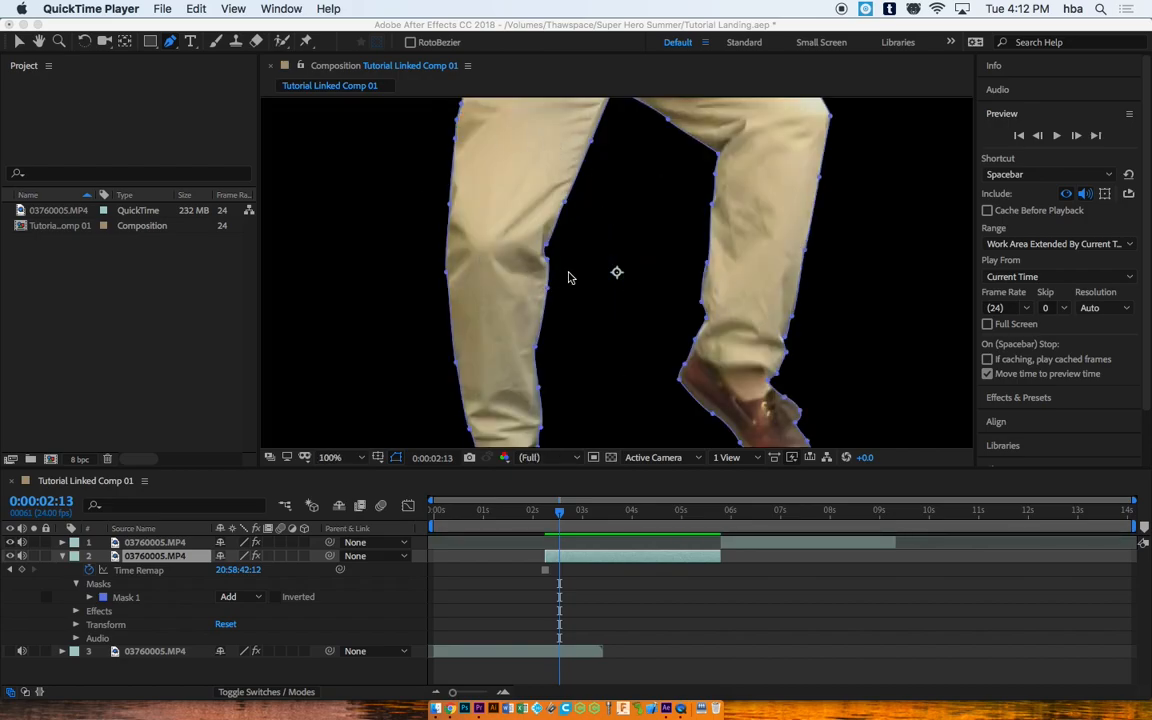
{"action": "left_click", "coordinate": [530, 276]}
{"action": "key", "text": "space"}
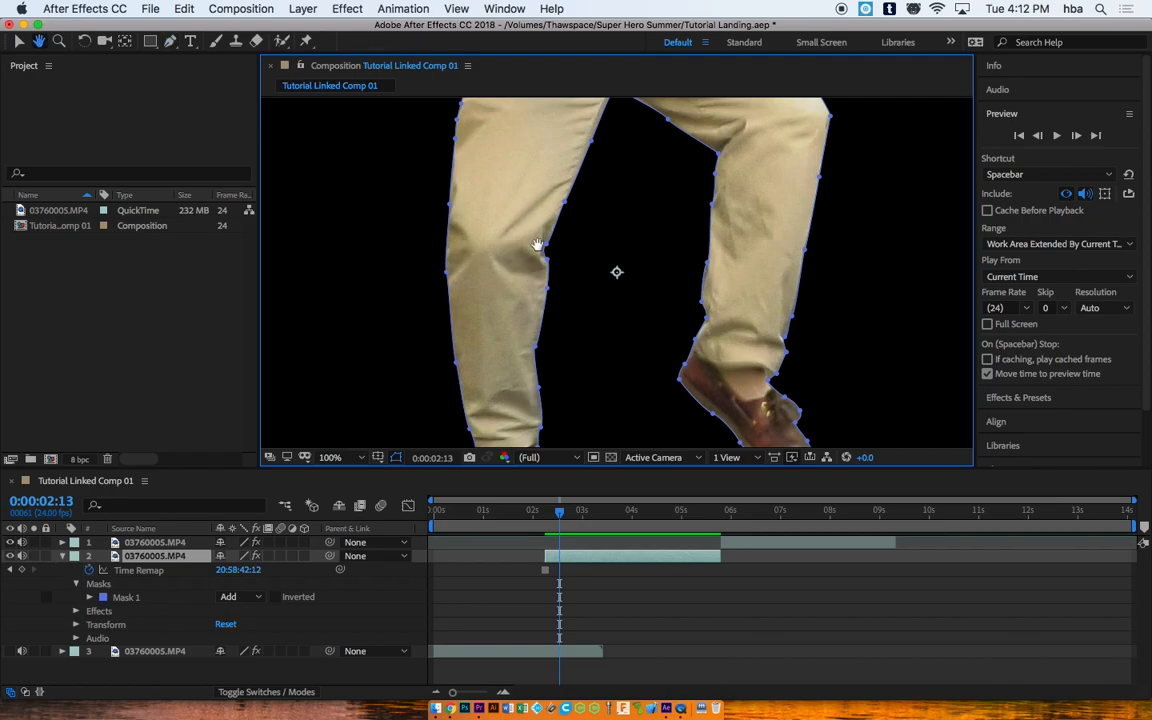
{"action": "left_click_drag", "start_coordinate": [537, 247], "coordinate": [535, 458]}
{"action": "left_click_drag", "start_coordinate": [520, 173], "coordinate": [512, 448]}
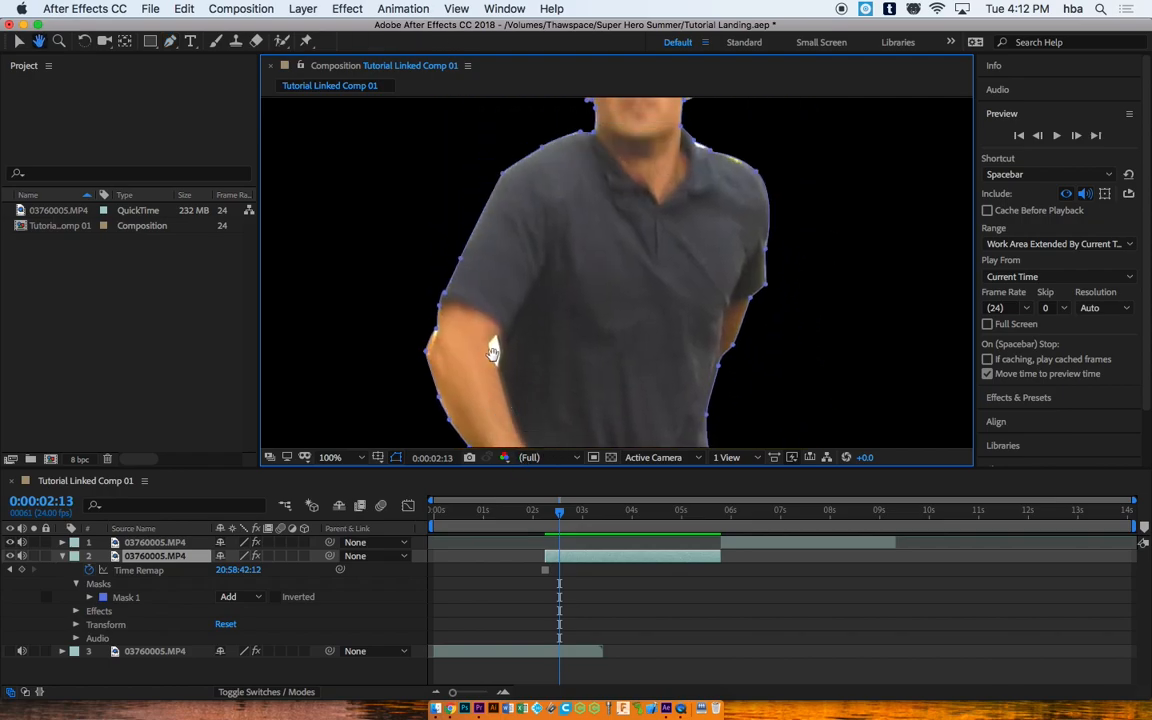
{"action": "left_click", "coordinate": [170, 41]}
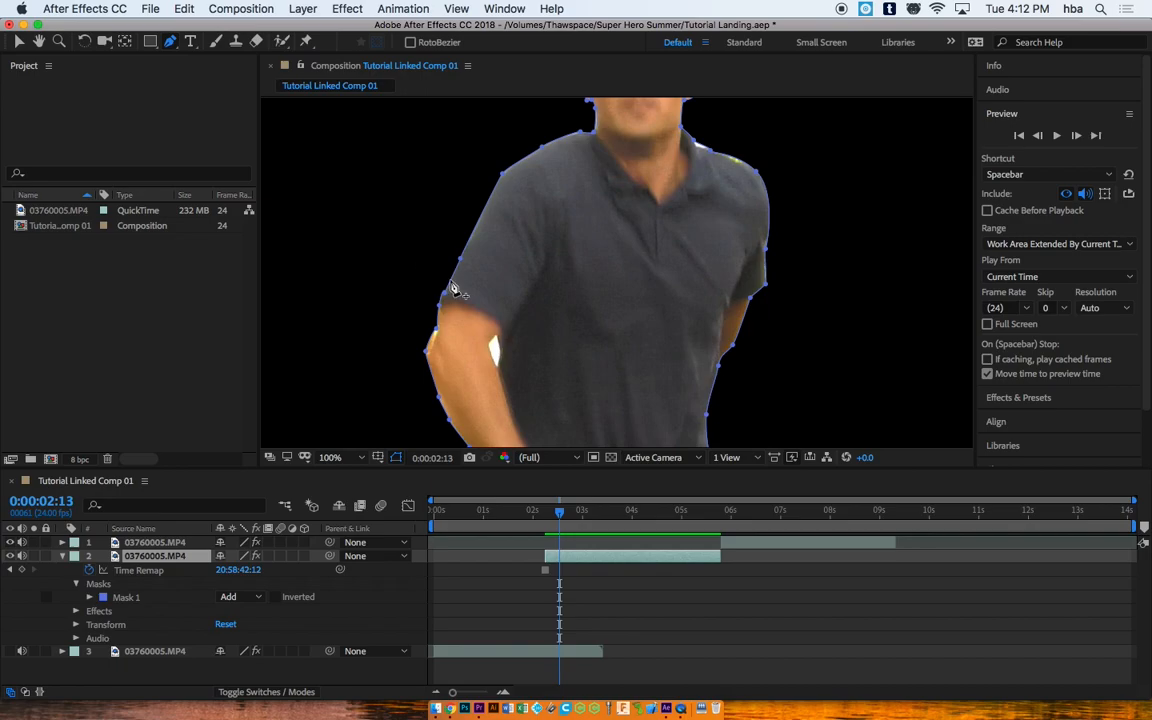
{"action": "left_click", "coordinate": [496, 334]}
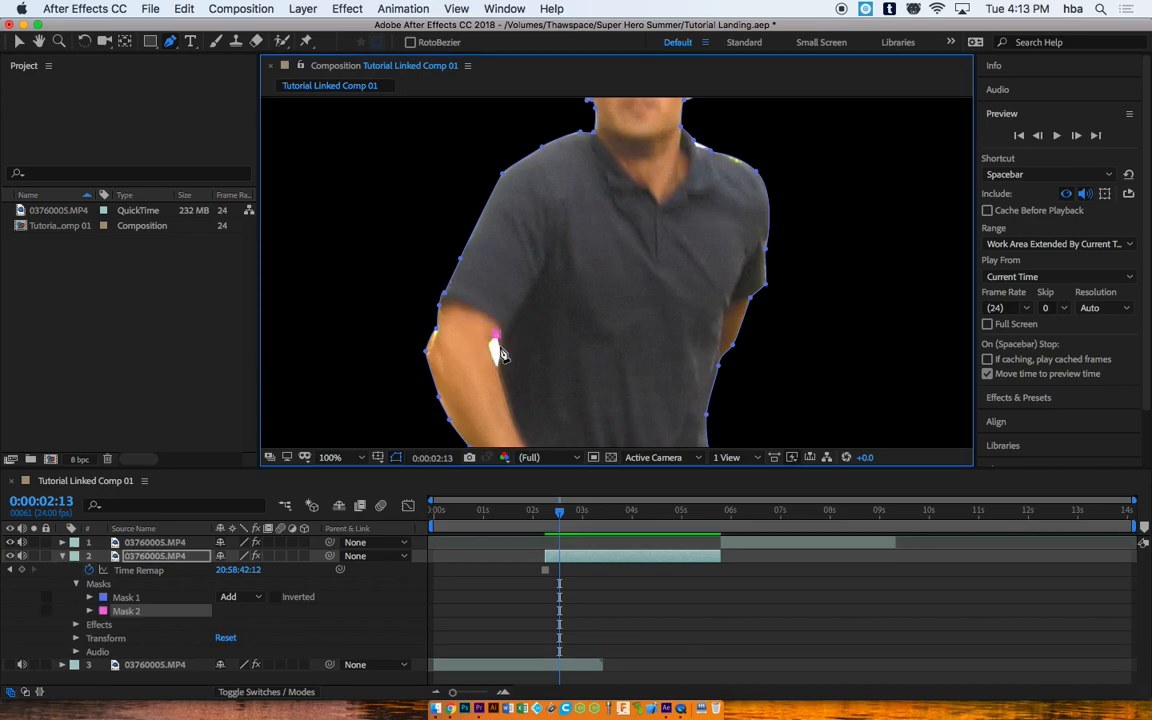
{"action": "left_click", "coordinate": [496, 362]}
{"action": "left_click_drag", "start_coordinate": [486, 346], "coordinate": [486, 342]}
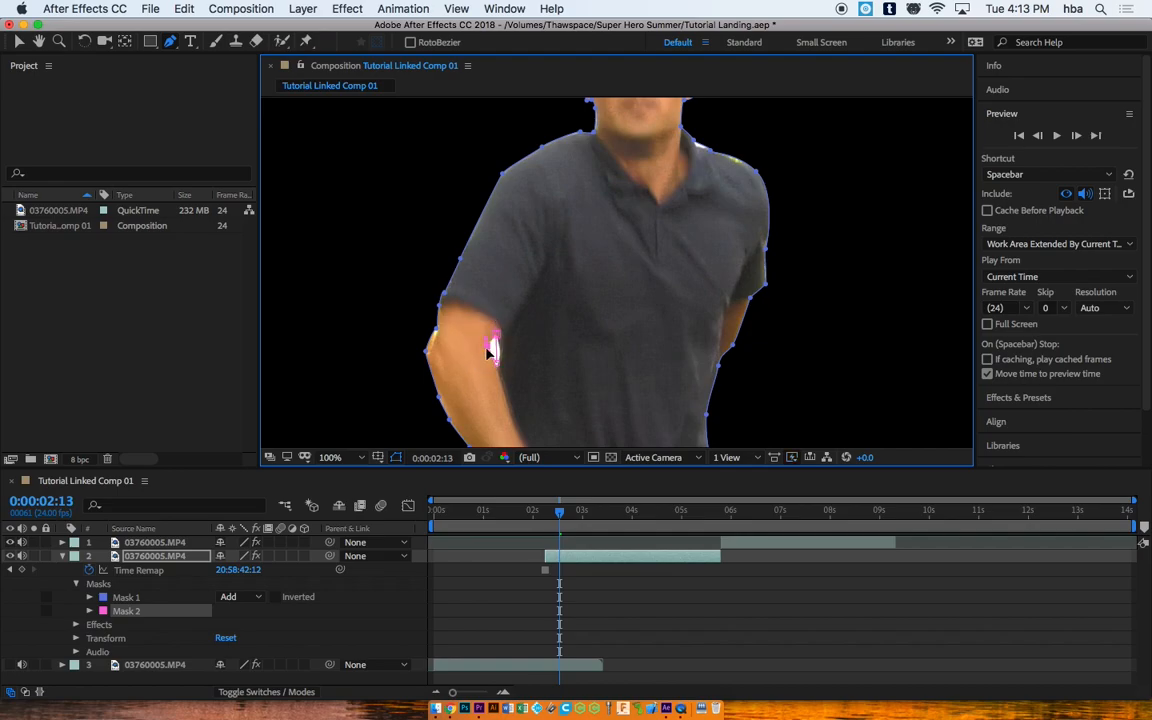
{"action": "left_click", "coordinate": [496, 335]}
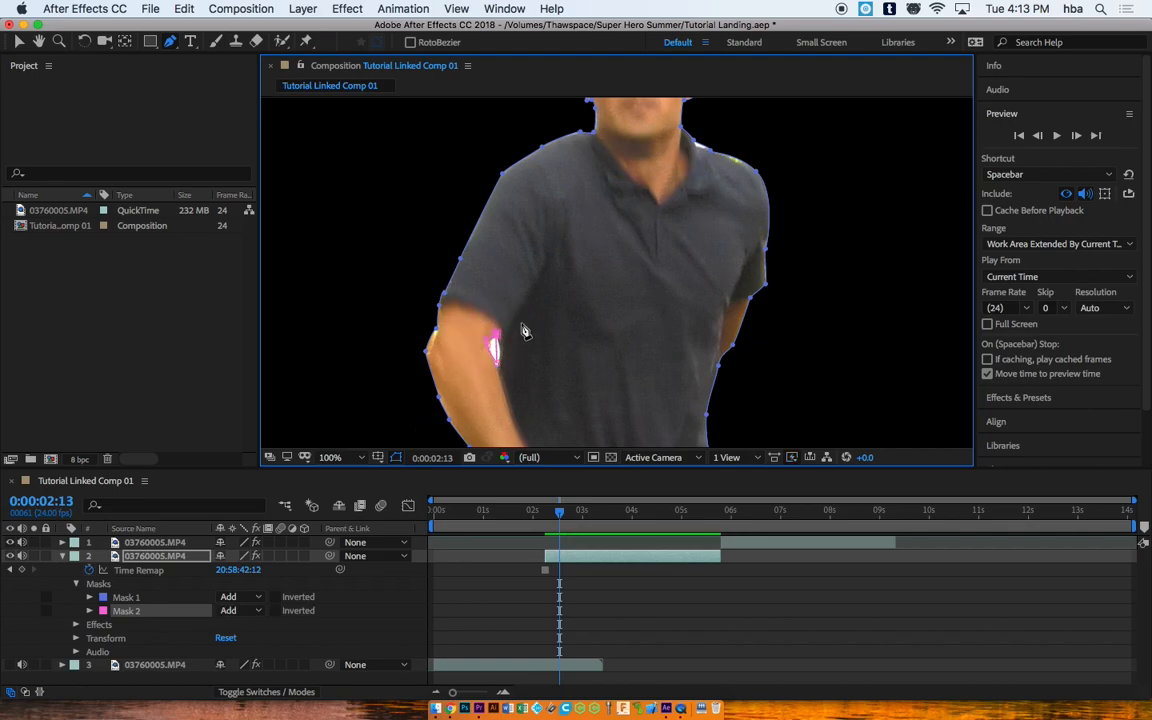
Step: Reshape Mask 2's points to fit the gap and set its mode to Subtract
{"action": "scroll", "coordinate": [499, 359], "scroll_direction": "down", "scroll_amount": 1}
{"action": "scroll", "coordinate": [530, 339], "scroll_direction": "up", "scroll_amount": 3}
{"action": "scroll", "coordinate": [463, 370], "scroll_direction": "down", "scroll_amount": 2}
{"action": "scroll", "coordinate": [486, 362], "scroll_direction": "up", "scroll_amount": 1}
{"action": "key", "text": "h"}
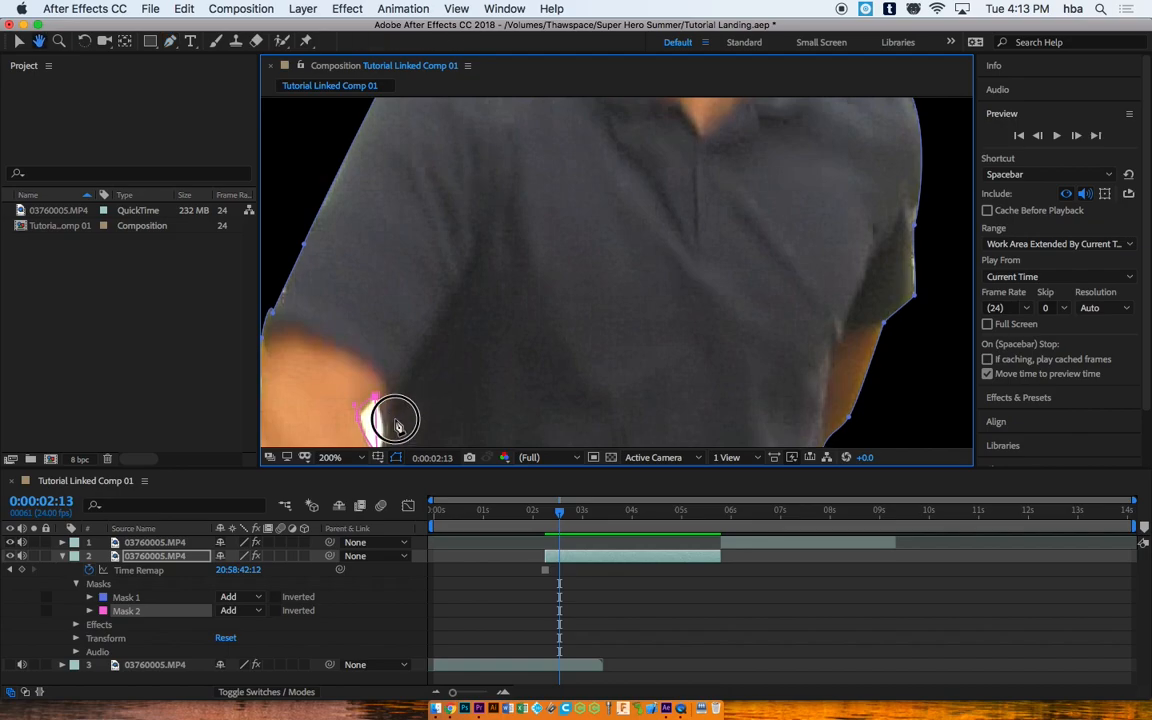
{"action": "left_click_drag", "start_coordinate": [386, 411], "coordinate": [489, 288]}
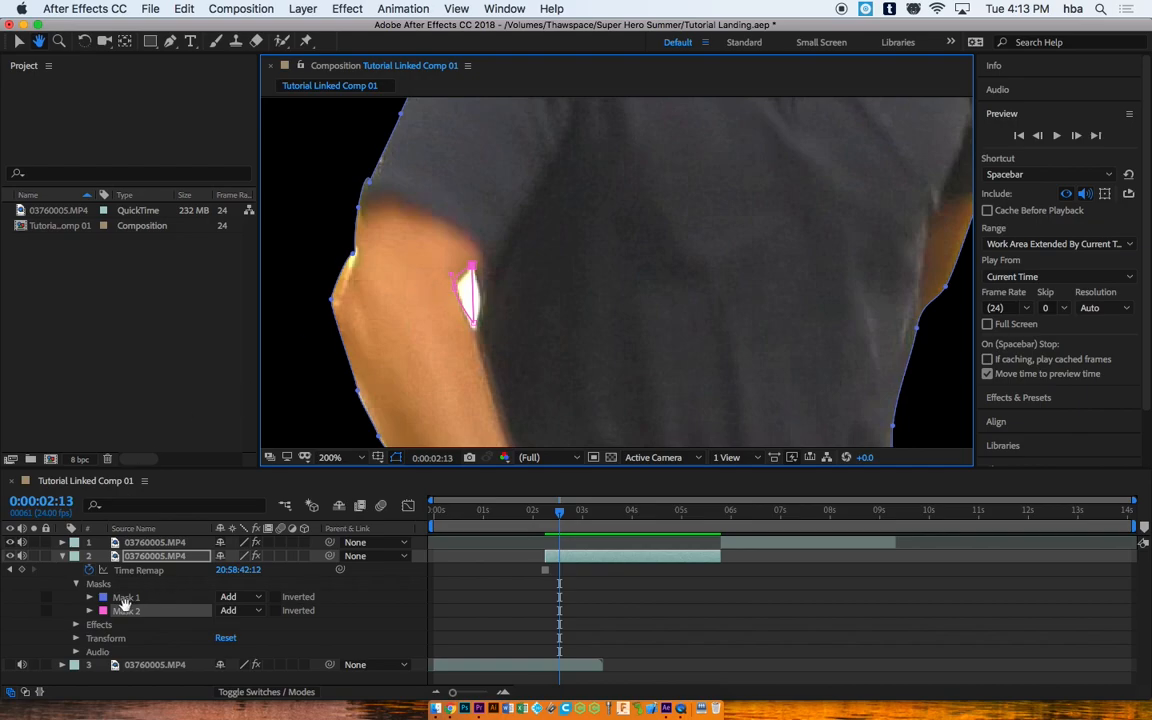
{"action": "left_click", "coordinate": [19, 42]}
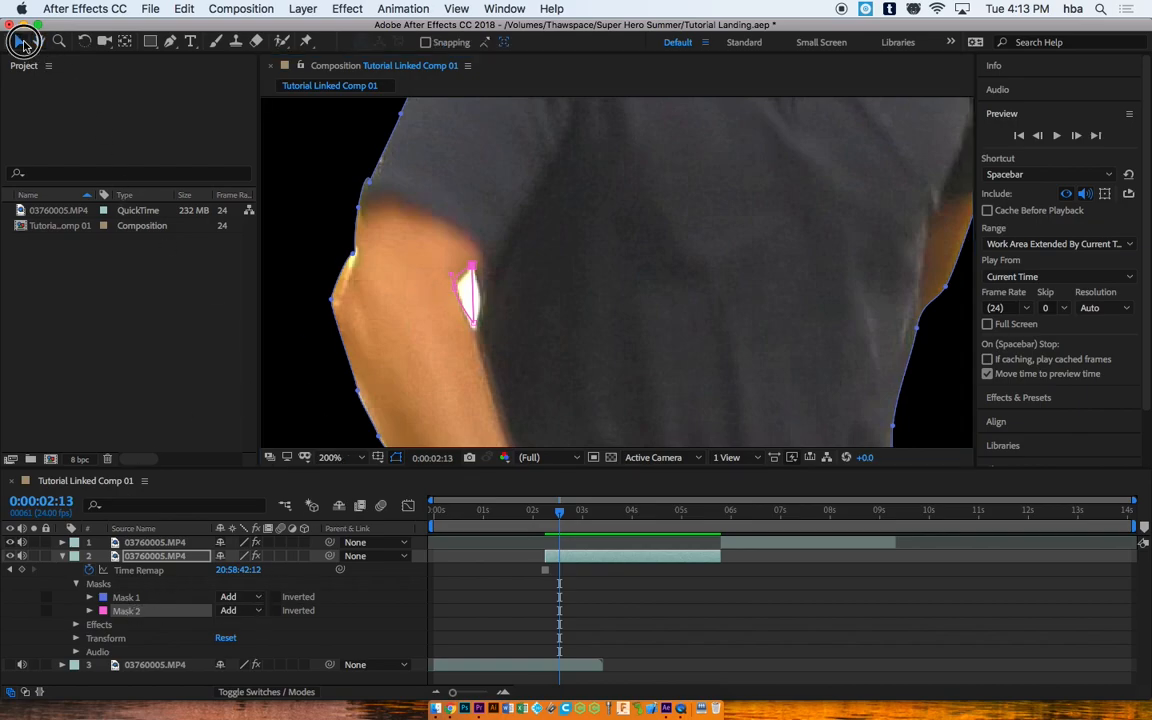
{"action": "left_click", "coordinate": [170, 42]}
{"action": "left_click", "coordinate": [473, 322]}
{"action": "left_click_drag", "start_coordinate": [473, 323], "coordinate": [475, 332]}
{"action": "left_click_drag", "start_coordinate": [473, 270], "coordinate": [460, 292]}
{"action": "left_click", "coordinate": [457, 288]}
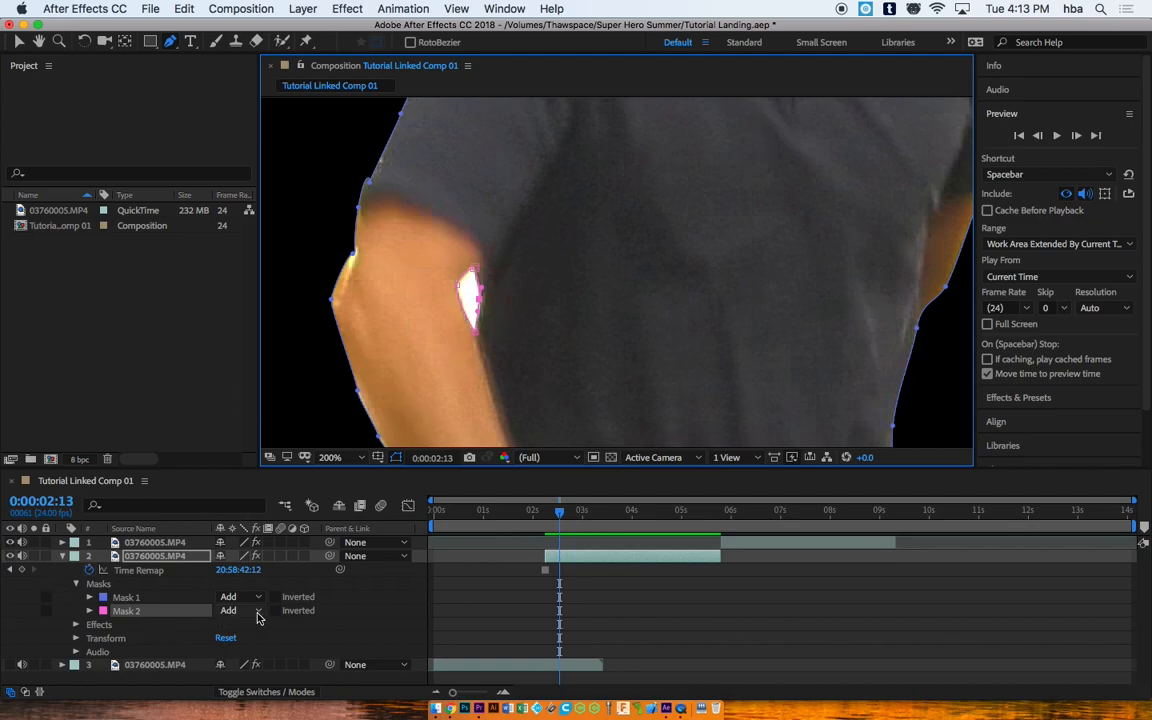
{"action": "left_click", "coordinate": [240, 610]}
{"action": "left_click", "coordinate": [256, 622]}
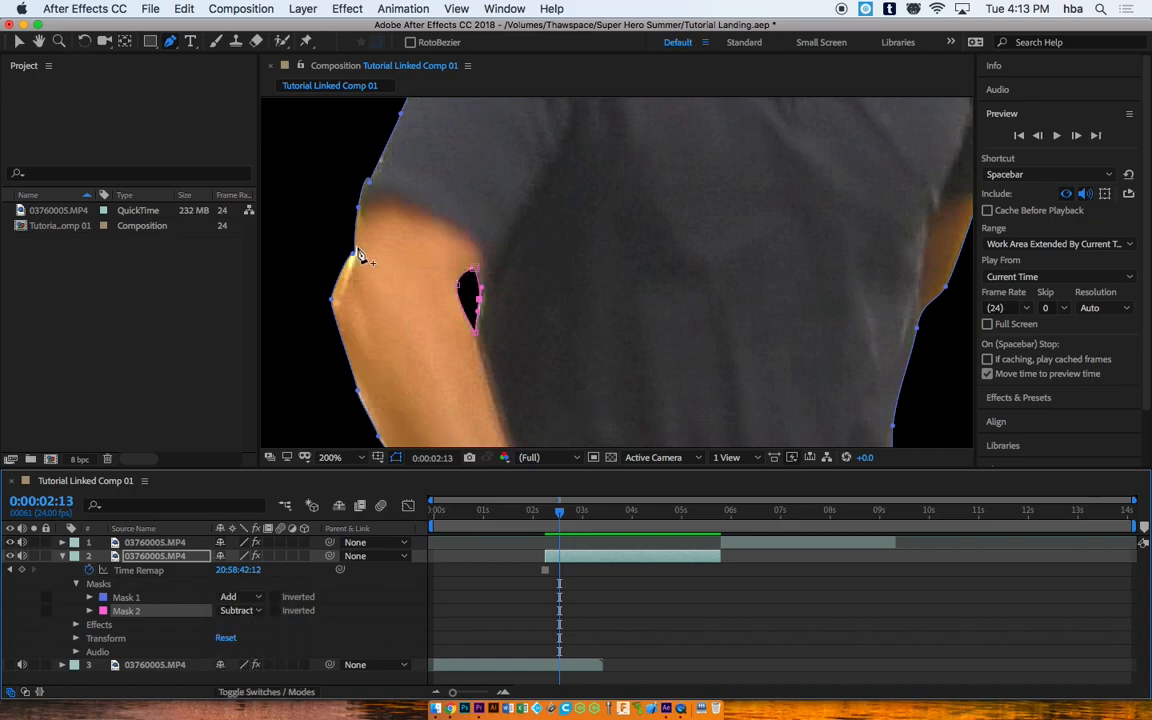
Step: Pull Mask 1's elbow point up and curve its shoulder edge
{"action": "mouse_move", "coordinate": [353, 254]}
{"action": "left_mouse_down"}
{"action": "mouse_move", "coordinate": [361, 239]}
{"action": "mouse_move", "coordinate": [352, 247]}
{"action": "left_mouse_up"}
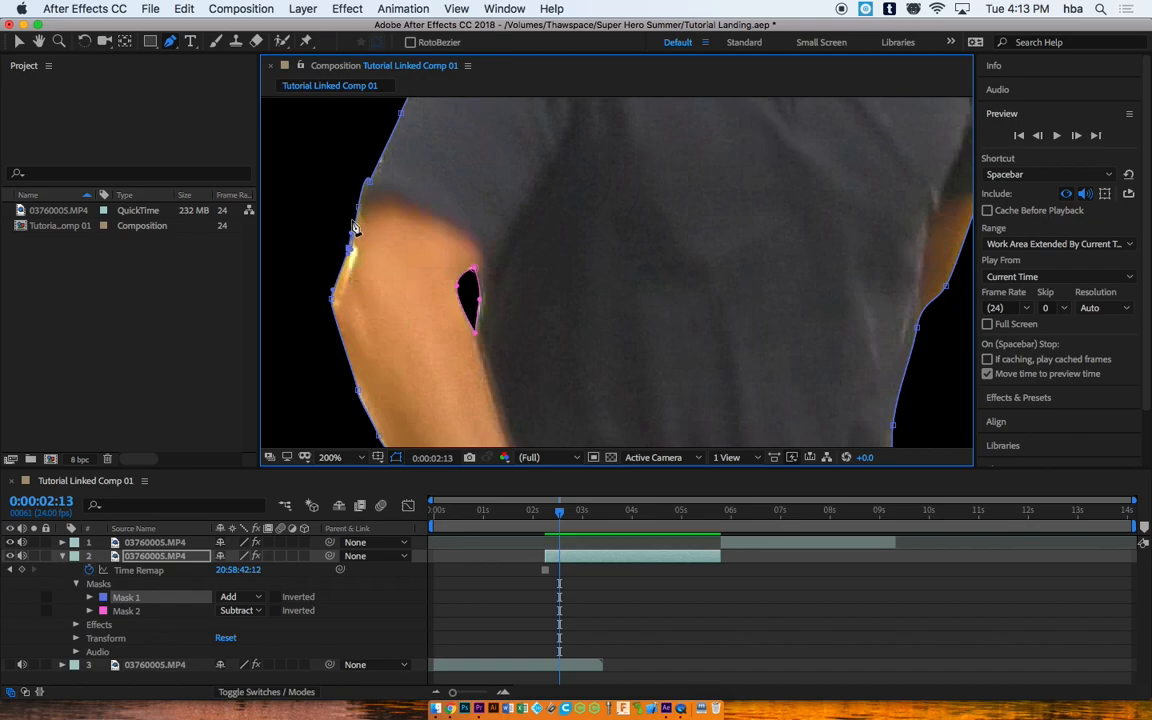
{"action": "left_click", "coordinate": [372, 178]}
{"action": "key", "text": "super+z"}
{"action": "left_click_drag", "start_coordinate": [366, 162], "coordinate": [364, 171]}
{"action": "left_click", "coordinate": [62, 556]}
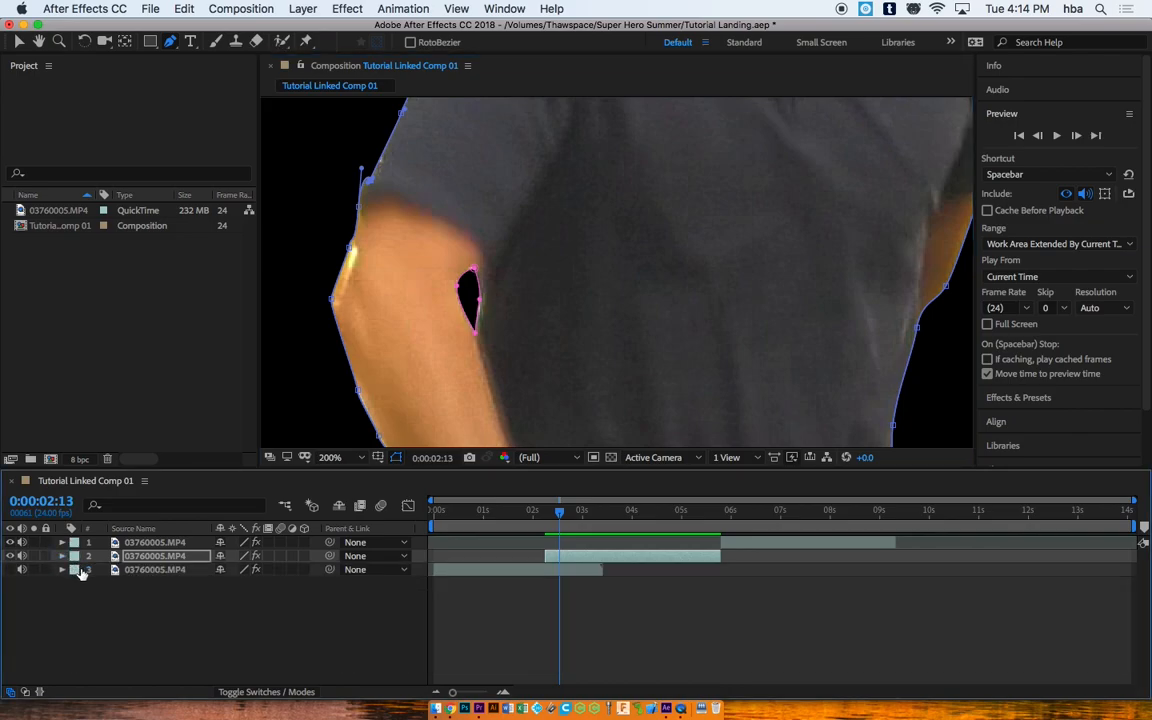
Step: Fit the composition in the viewer and make the street background layer visible
{"action": "left_click", "coordinate": [330, 457]}
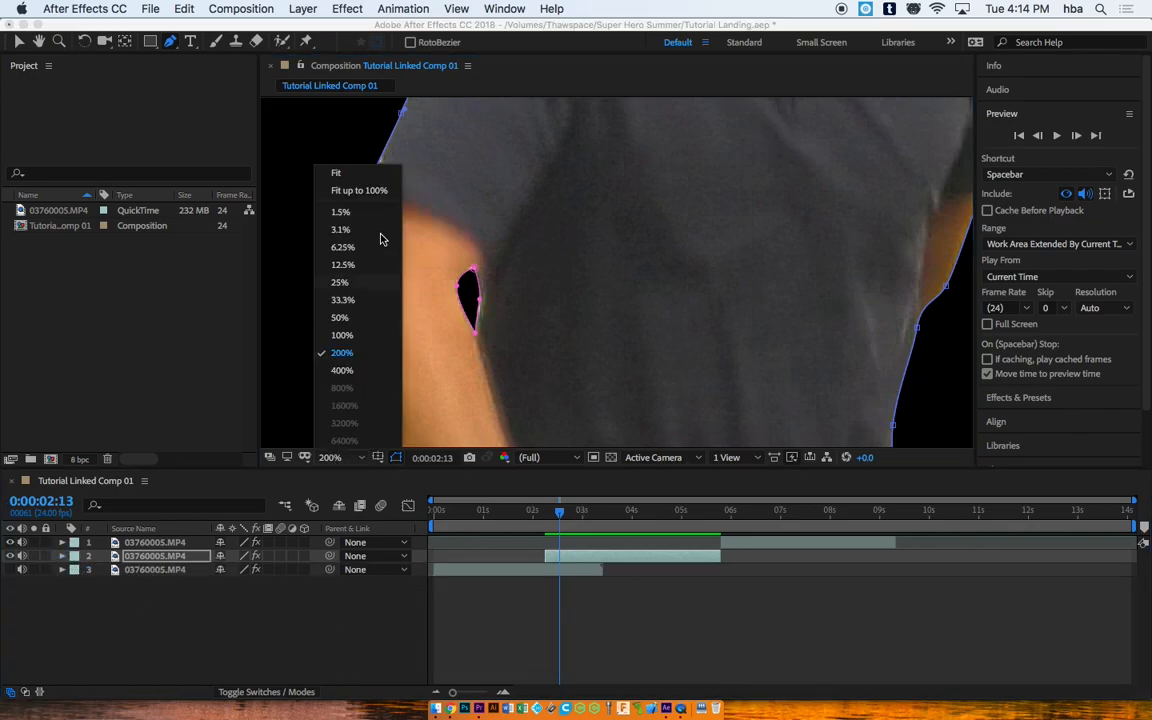
{"action": "left_click", "coordinate": [364, 185]}
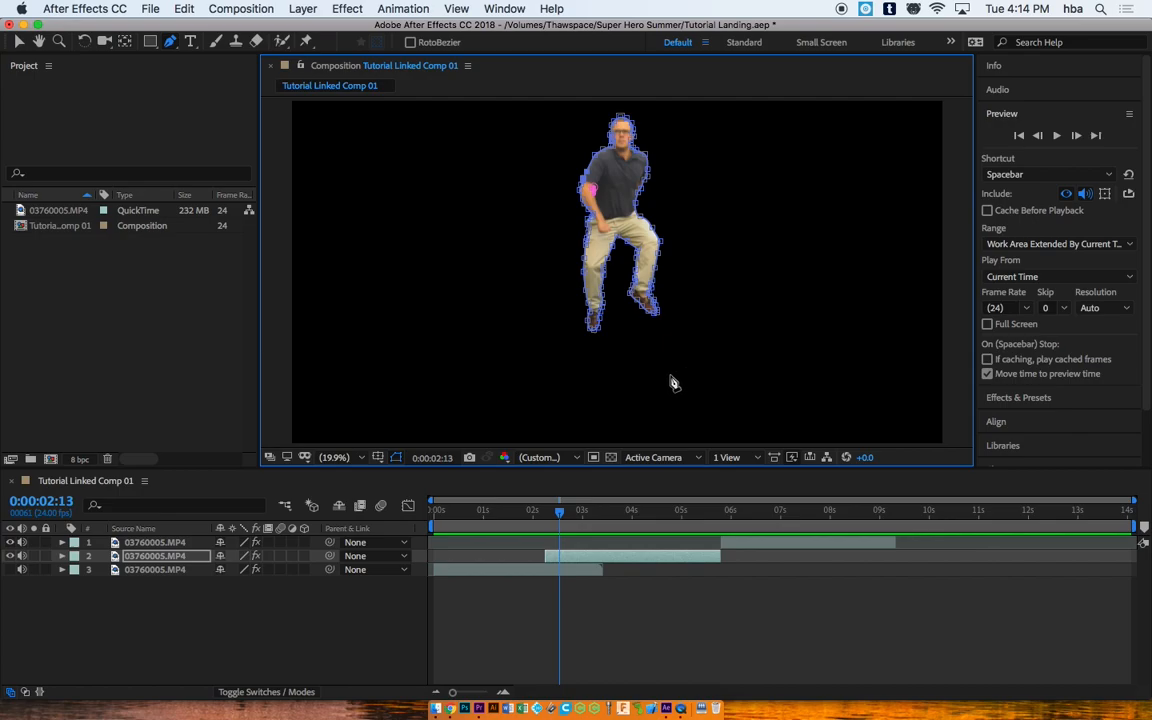
{"action": "mouse_move", "coordinate": [563, 512]}
{"action": "left_mouse_down"}
{"action": "mouse_move", "coordinate": [592, 512]}
{"action": "mouse_move", "coordinate": [535, 512]}
{"action": "mouse_move", "coordinate": [549, 512]}
{"action": "left_mouse_up"}
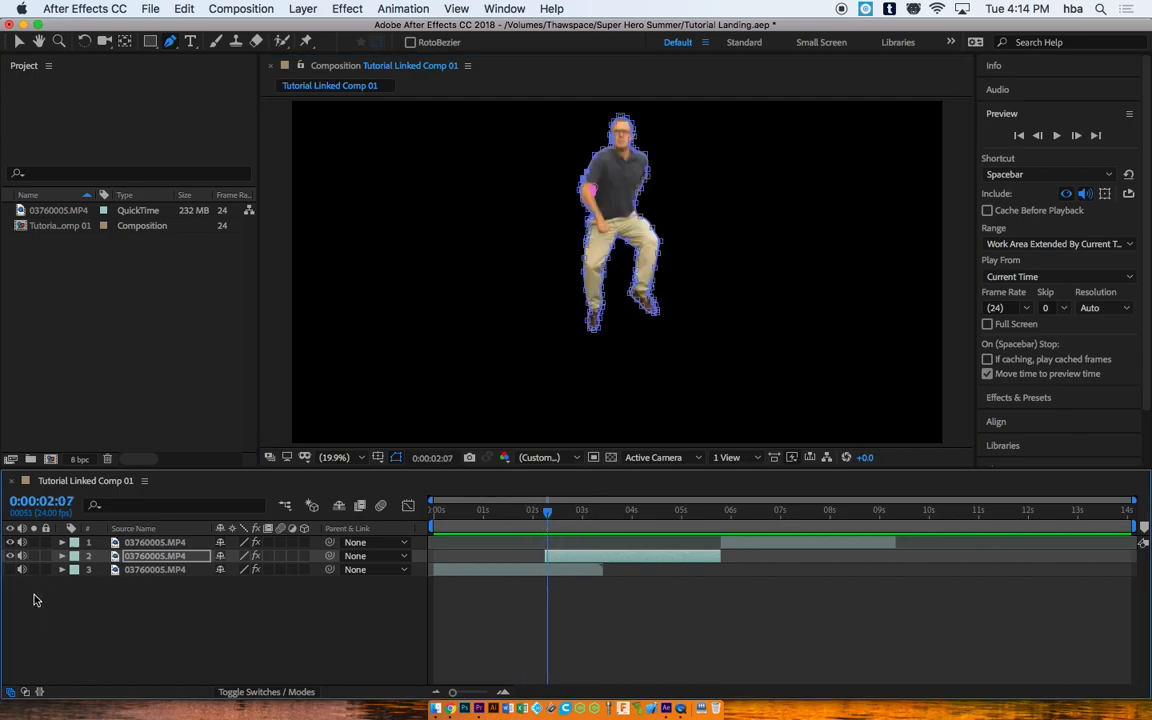
{"action": "left_click", "coordinate": [10, 569]}
{"action": "mouse_move", "coordinate": [548, 514]}
{"action": "left_mouse_down"}
{"action": "mouse_move", "coordinate": [578, 512]}
{"action": "mouse_move", "coordinate": [510, 510]}
{"action": "mouse_move", "coordinate": [562, 510]}
{"action": "mouse_move", "coordinate": [547, 508]}
{"action": "left_mouse_up"}
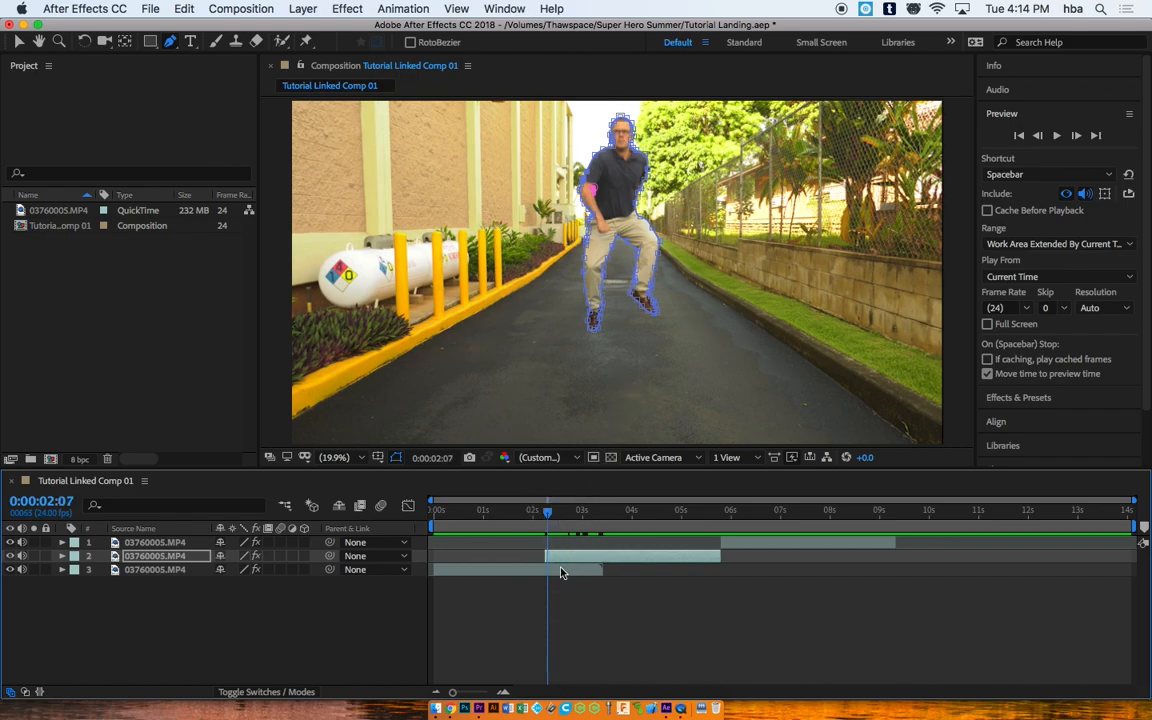
Step: Slide the figure clip earlier so it starts at the playhead, about 1s 12f
{"action": "left_click_drag", "start_coordinate": [547, 514], "coordinate": [507, 508]}
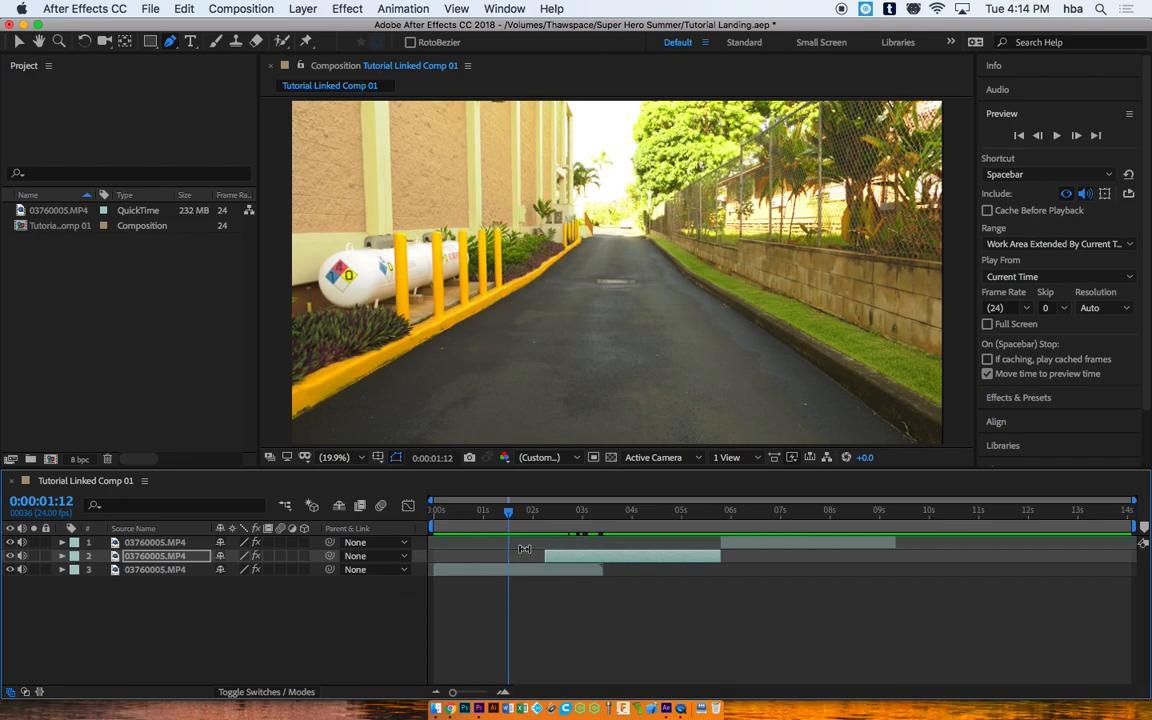
{"action": "left_click_drag", "start_coordinate": [585, 561], "coordinate": [549, 558]}
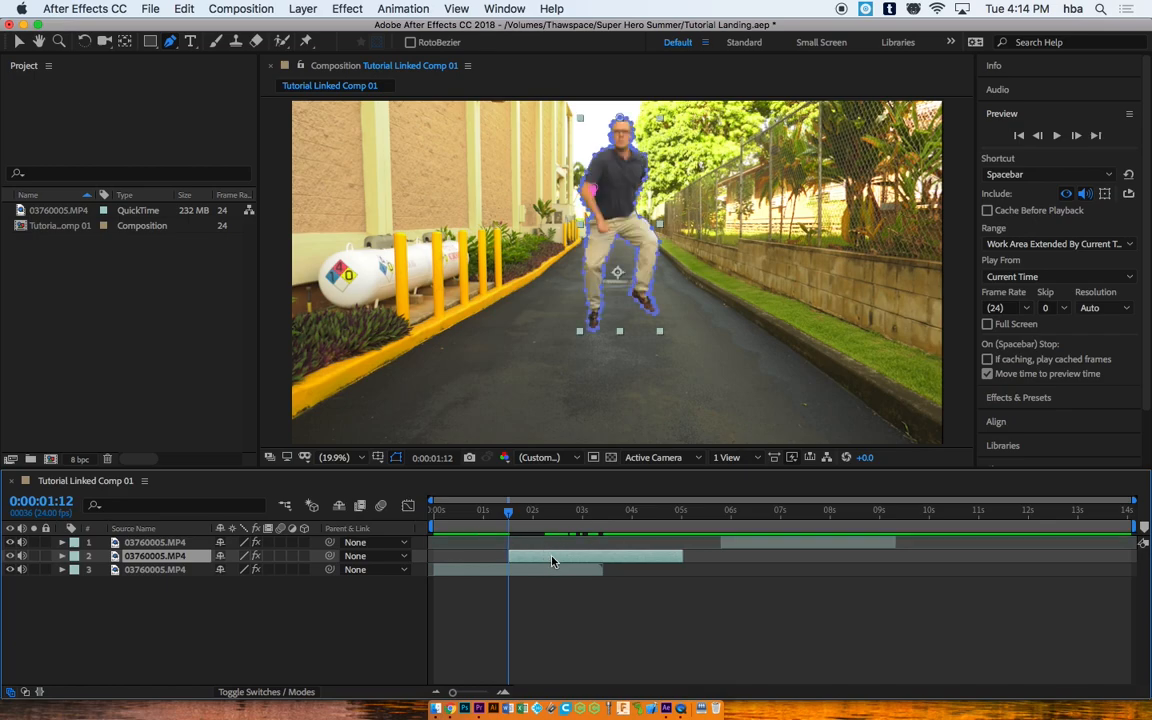
{"action": "mouse_move", "coordinate": [508, 518]}
{"action": "left_mouse_down"}
{"action": "mouse_move", "coordinate": [548, 512]}
{"action": "mouse_move", "coordinate": [509, 512]}
{"action": "left_mouse_up"}
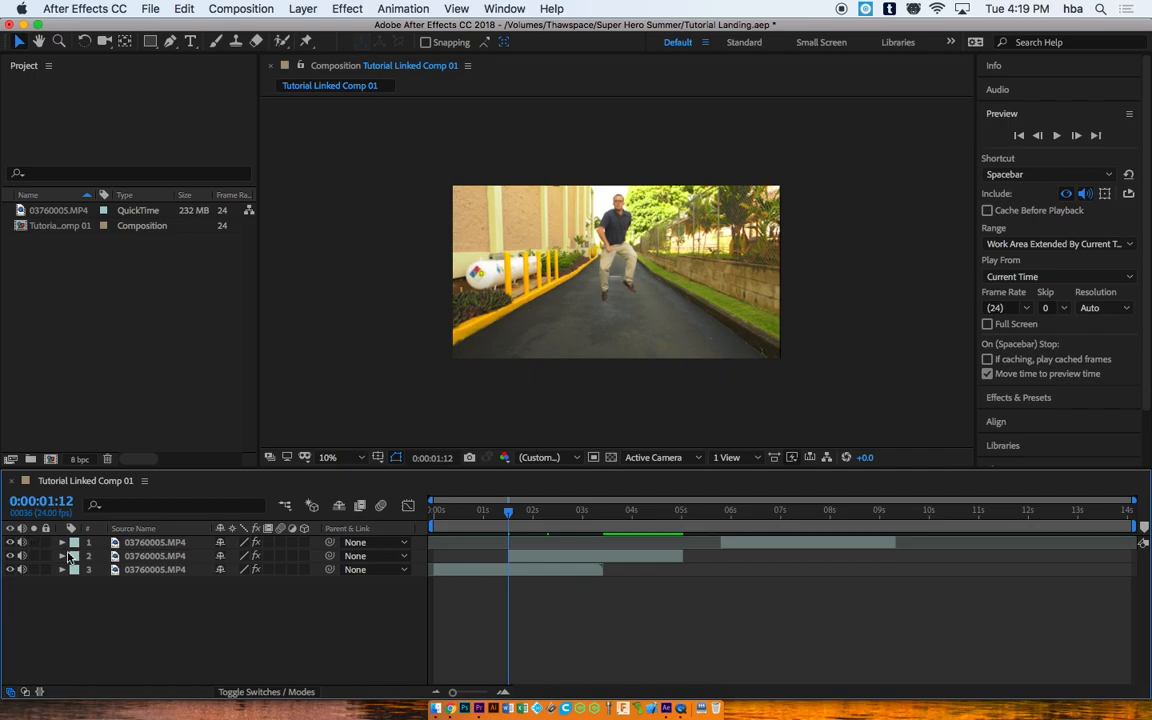
Step: Rename the street footage layer to 'Background'
{"action": "left_click", "coordinate": [152, 569]}
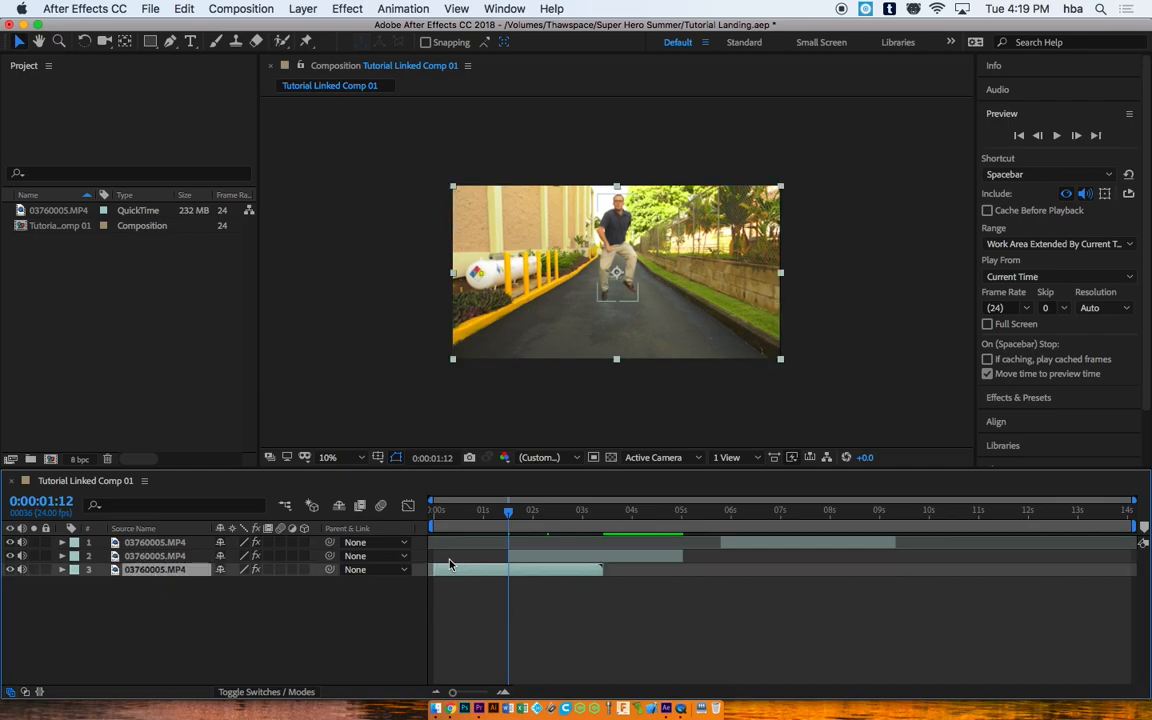
{"action": "right_click", "coordinate": [166, 572]}
{"action": "mouse_move", "coordinate": [241, 516]}
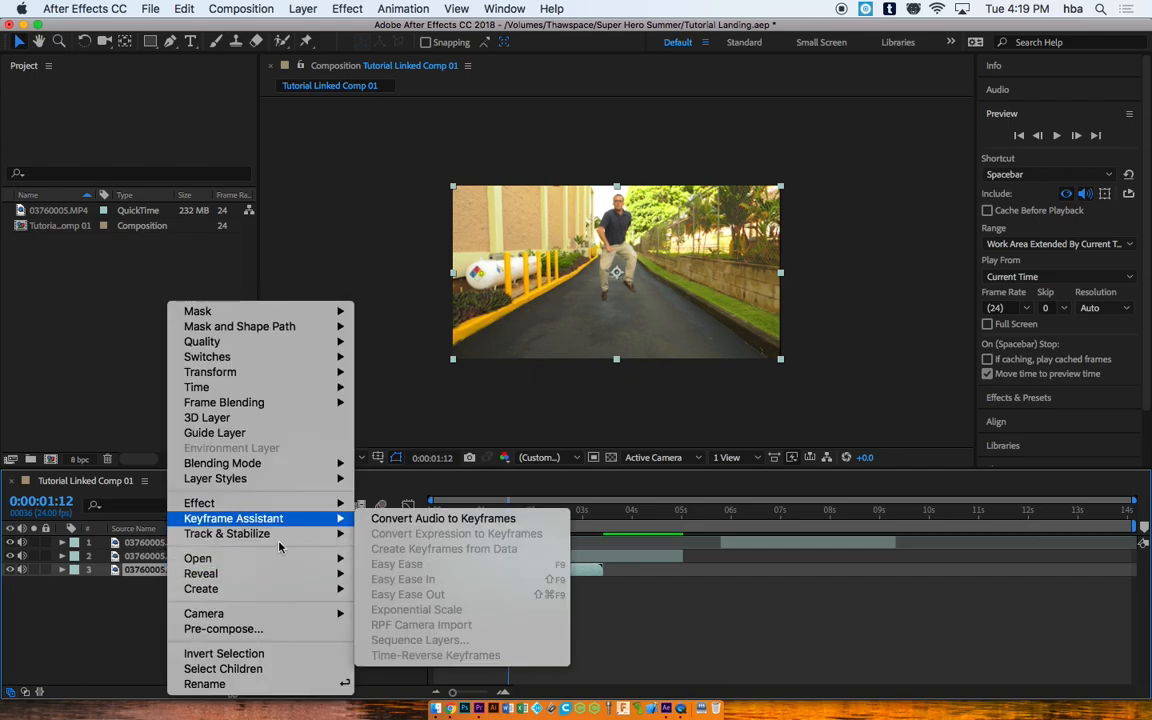
{"action": "left_click", "coordinate": [265, 684]}
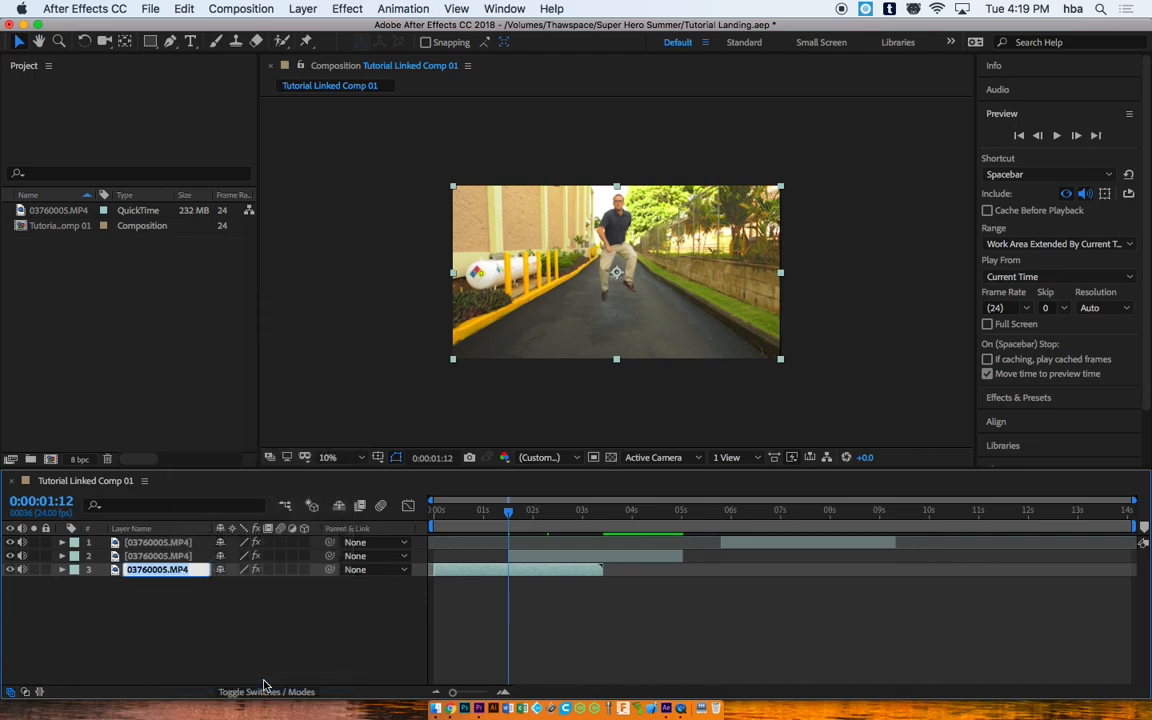
{"action": "type", "text": "Bac"}
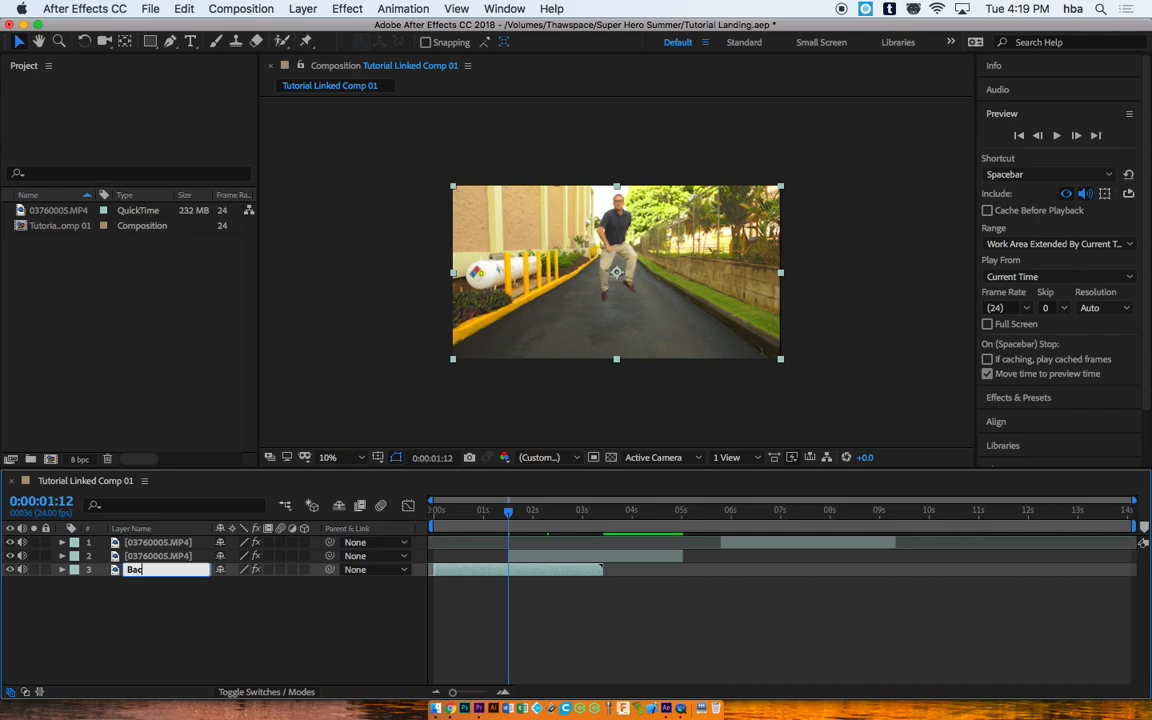
{"action": "type", "text": "kground"}
{"action": "left_click", "coordinate": [152, 557]}
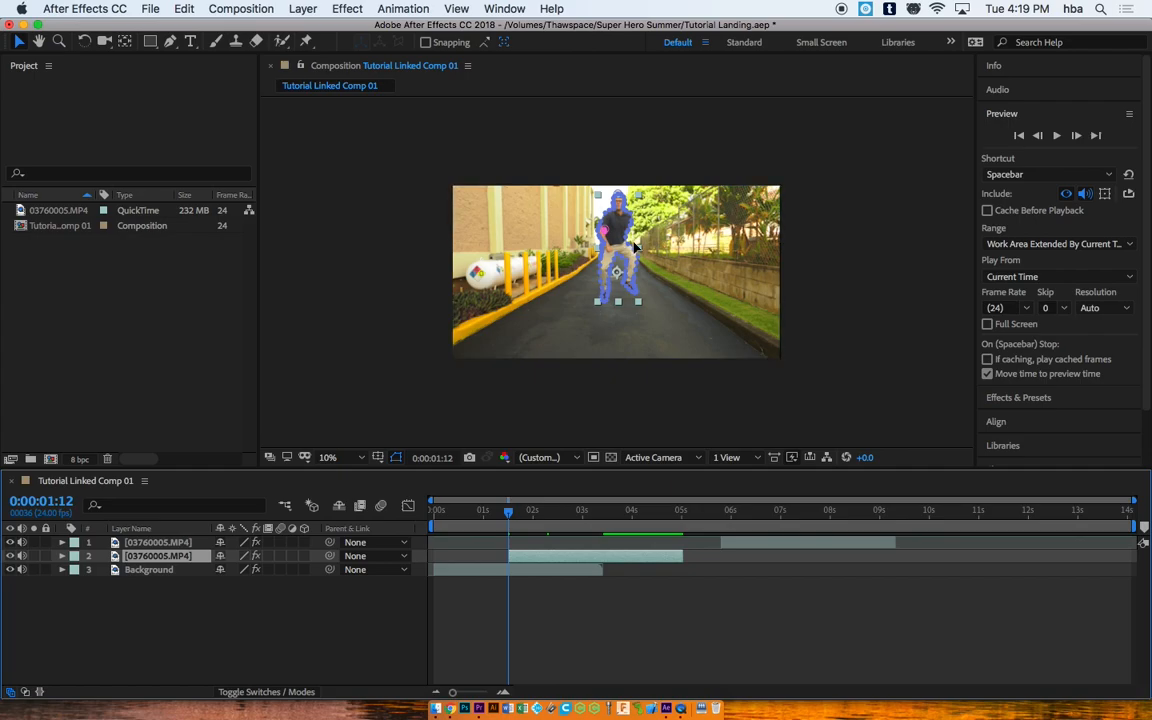
Step: Rename the falling-figure layer to 'Dropping'
{"action": "right_click", "coordinate": [168, 563]}
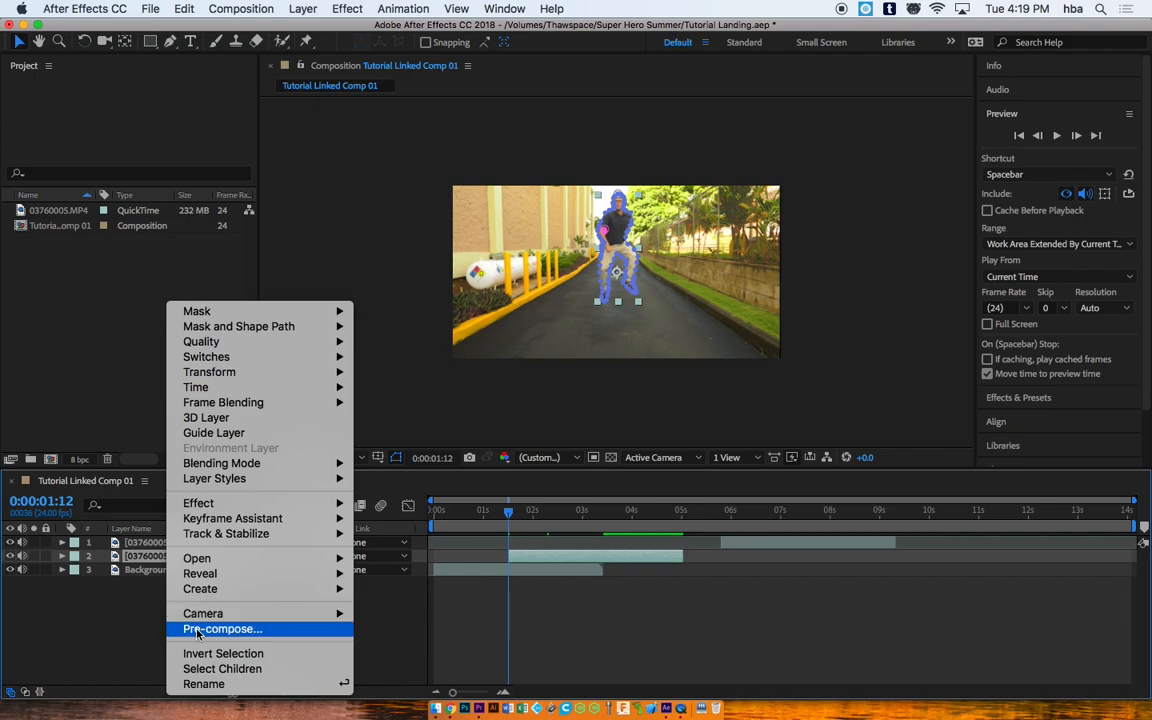
{"action": "left_click", "coordinate": [227, 686]}
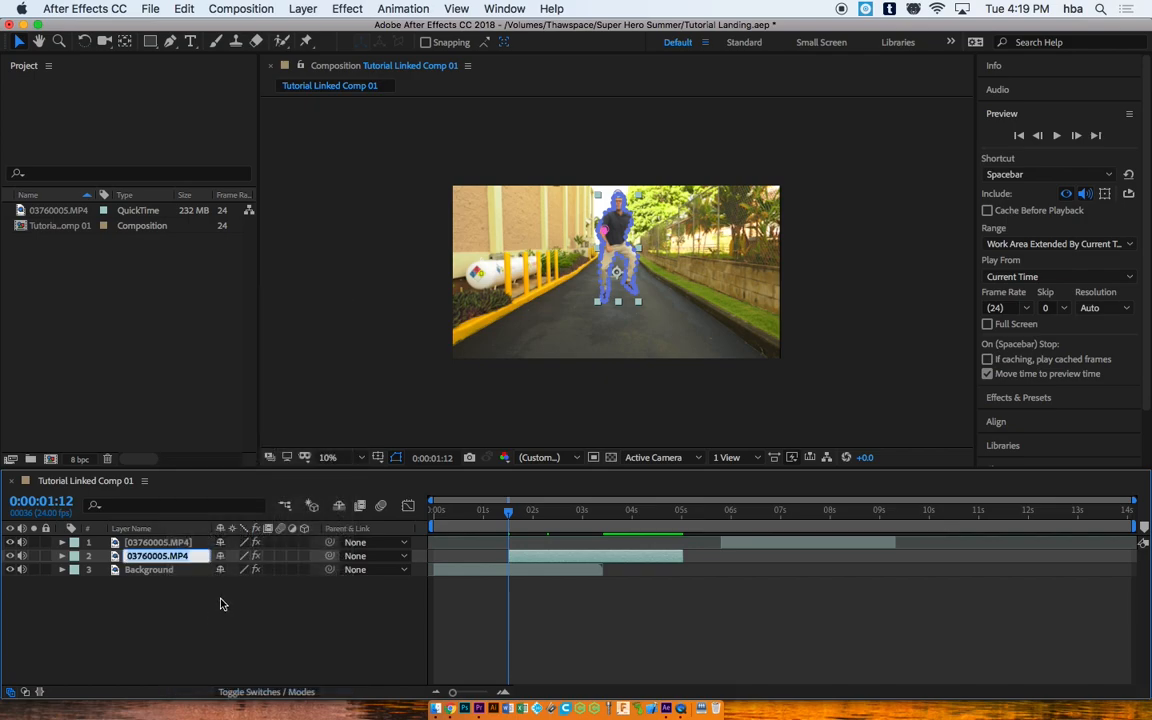
{"action": "type", "text": "Dre"}
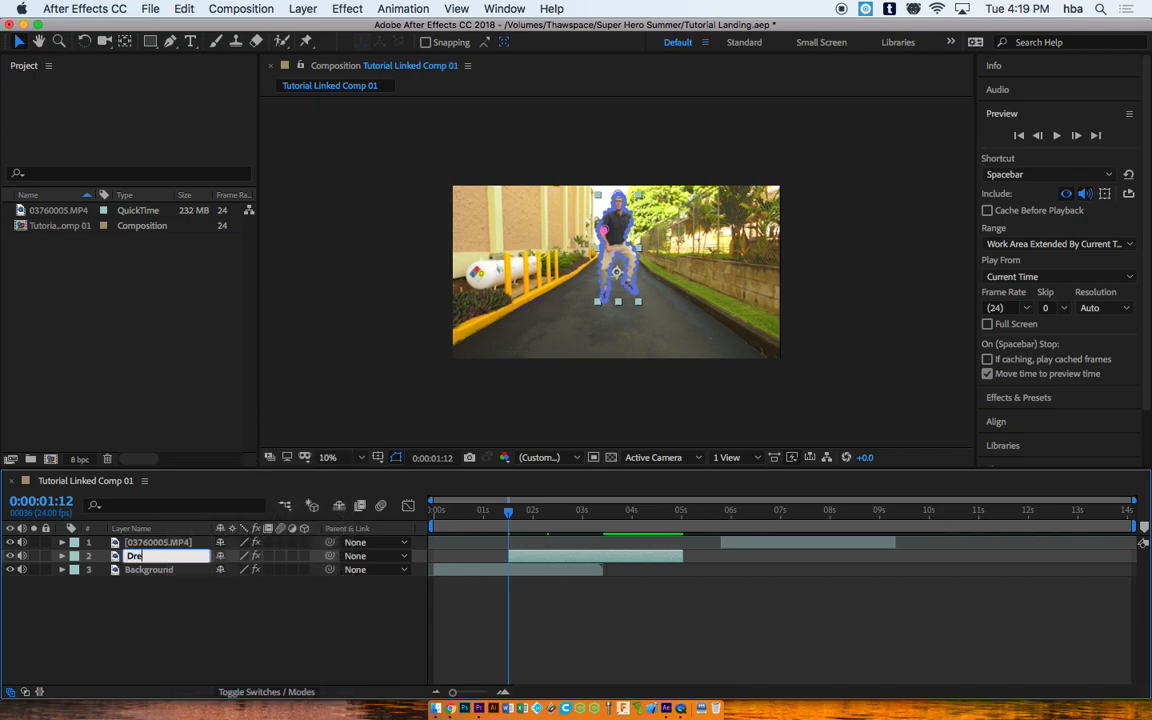
{"action": "type", "text": "opping"}
{"action": "left_click", "coordinate": [224, 636]}
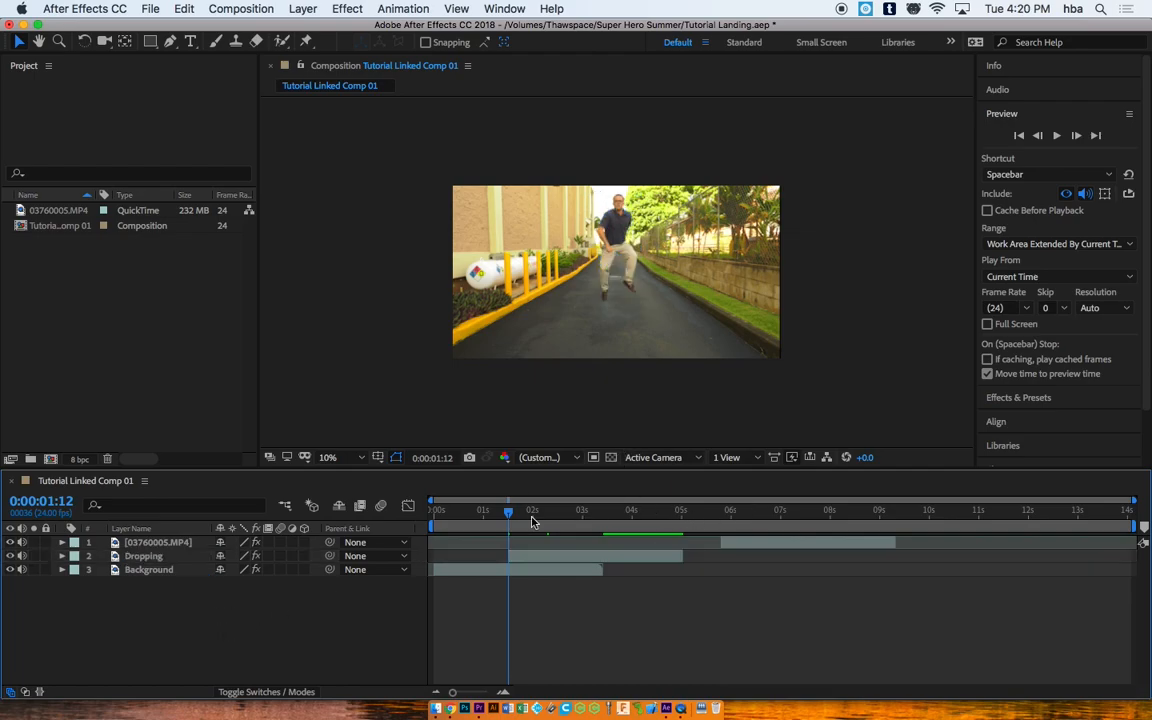
Step: Rename the top 03760005.MP4 layer to 'Landing' and return to the Composition viewer
{"action": "left_click_drag", "start_coordinate": [509, 513], "coordinate": [772, 513]}
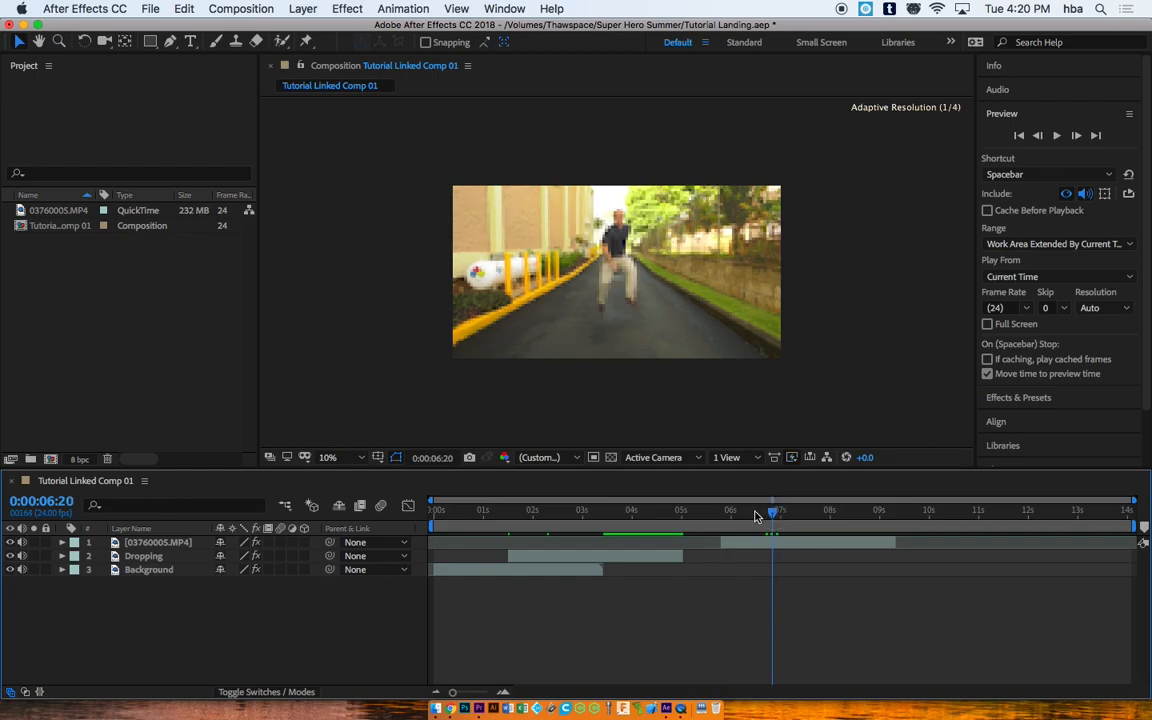
{"action": "double_click", "coordinate": [155, 543]}
{"action": "right_click", "coordinate": [155, 548]}
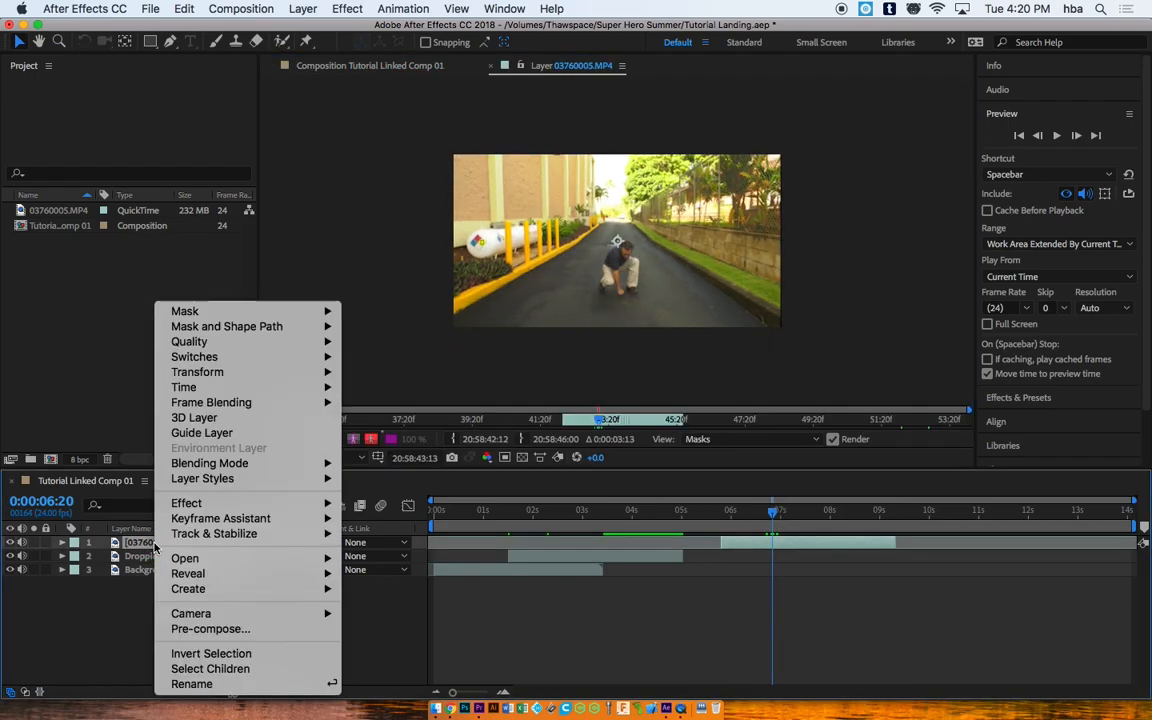
{"action": "left_click", "coordinate": [200, 684]}
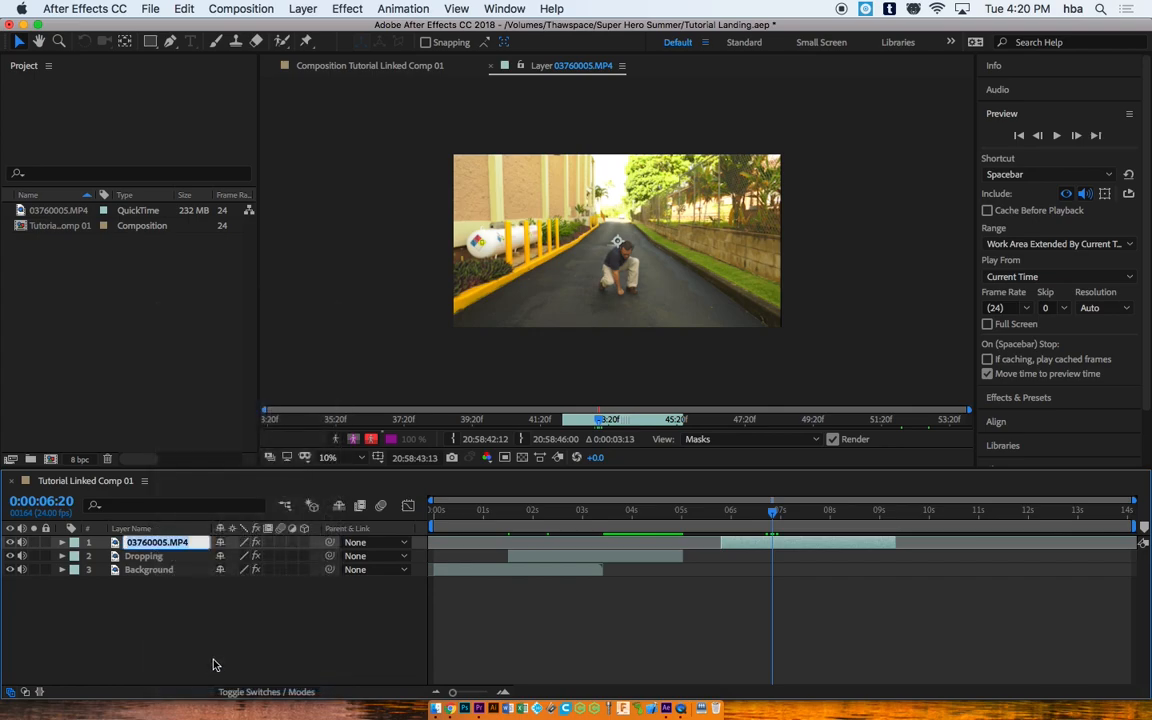
{"action": "type", "text": "Landing"}
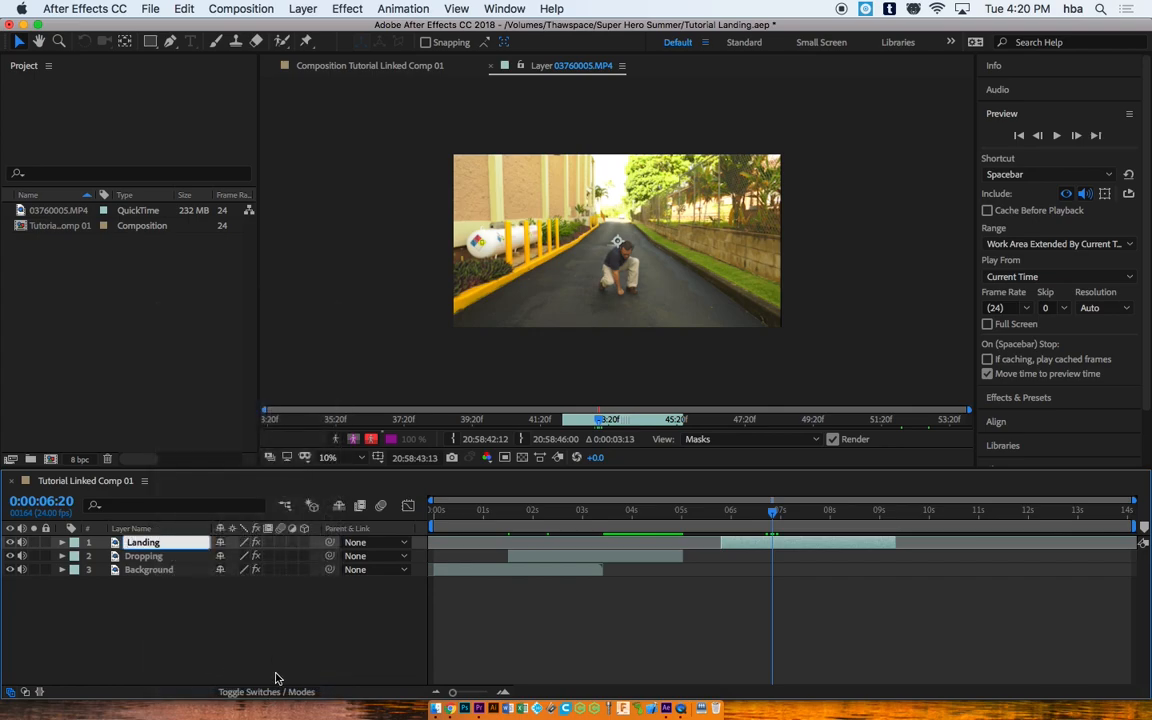
{"action": "left_click", "coordinate": [363, 590]}
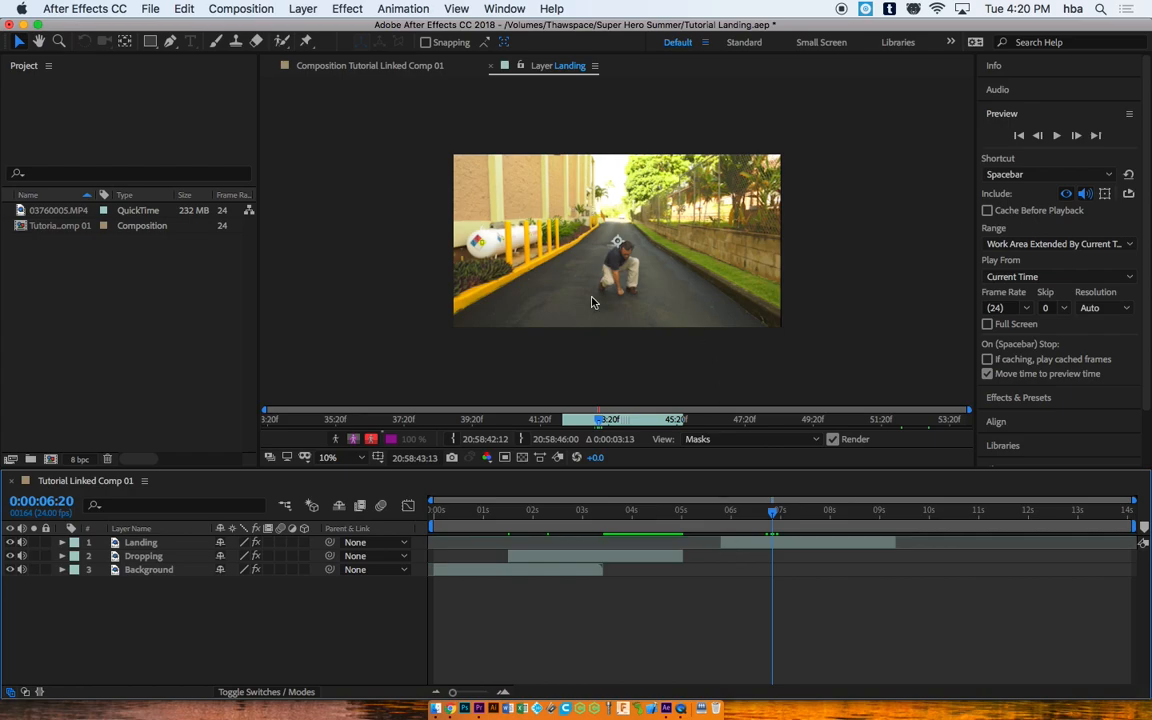
{"action": "left_click_drag", "start_coordinate": [650, 500], "coordinate": [788, 500]}
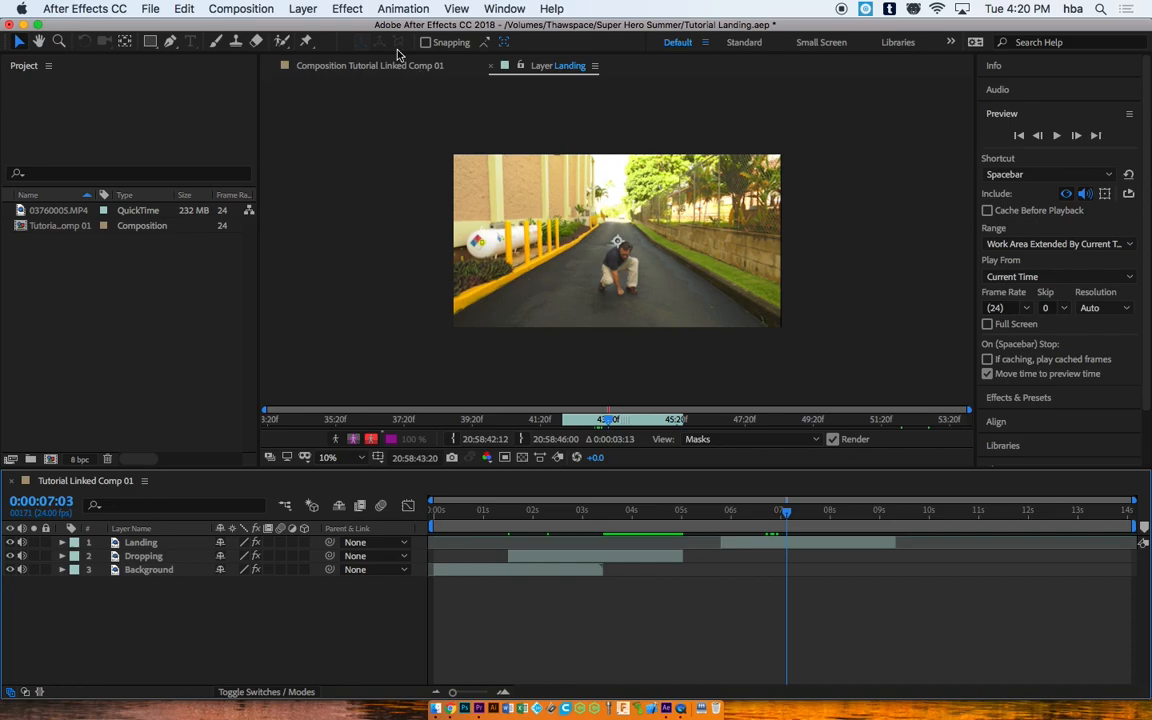
{"action": "left_click", "coordinate": [353, 66]}
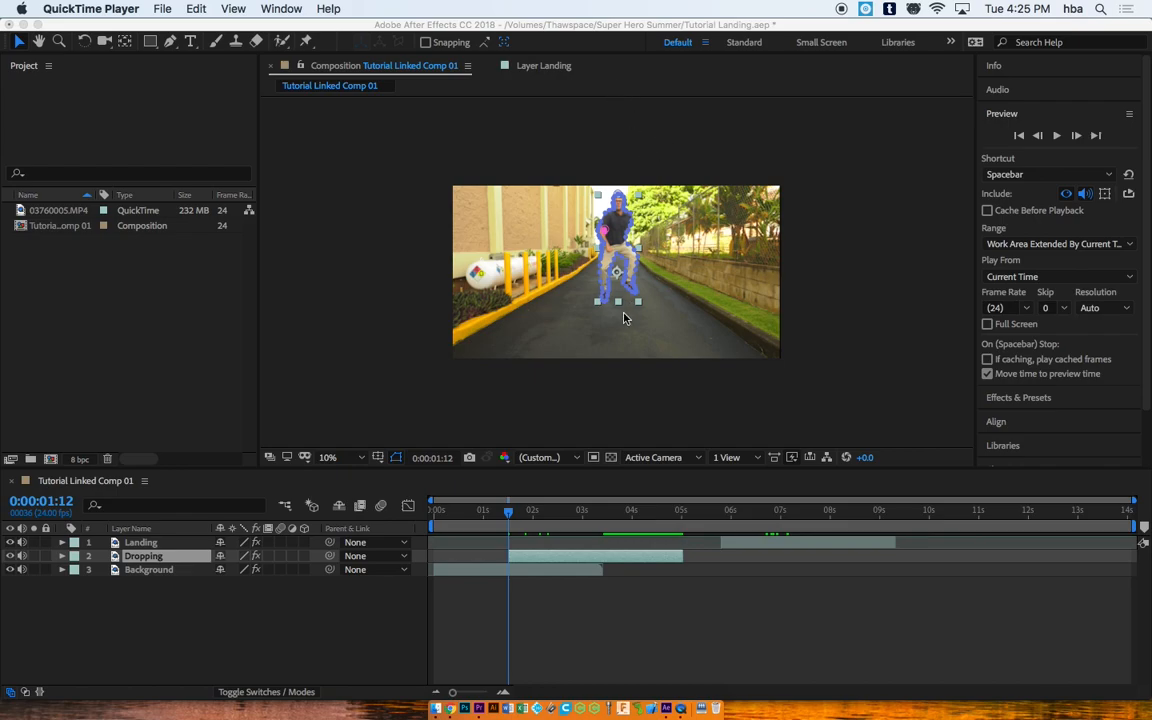
Step: At 0:00:01:12, twirl open the Dropping layer's Transform properties
{"action": "left_click", "coordinate": [510, 515]}
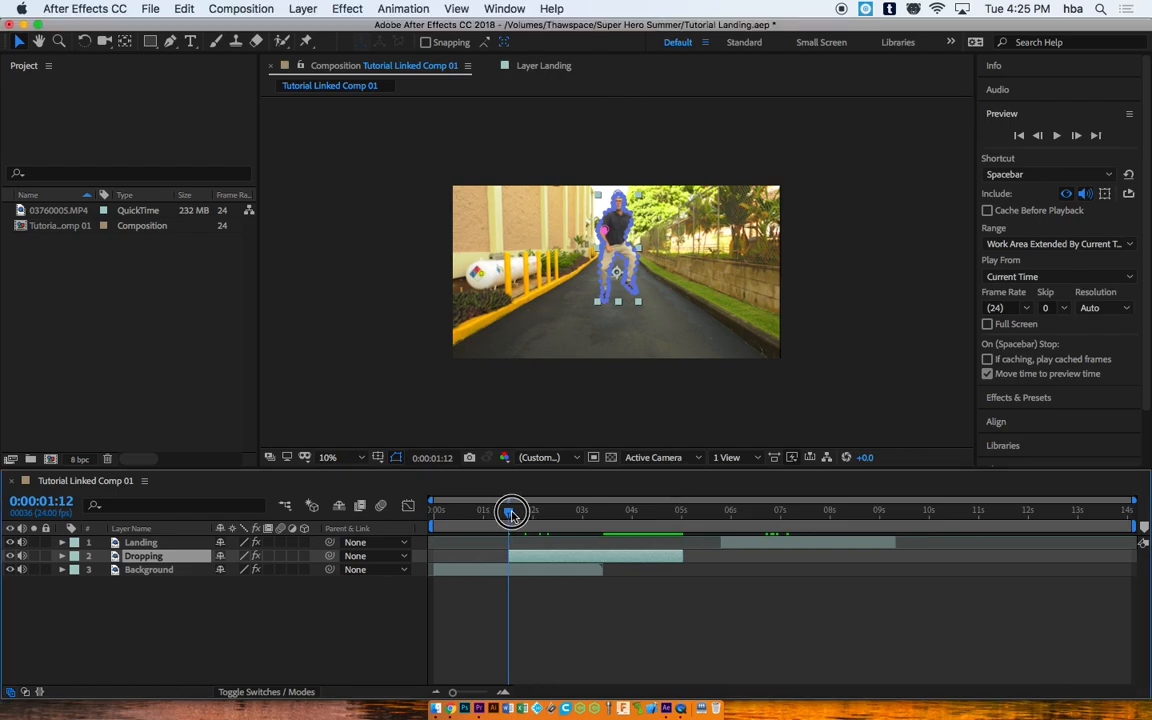
{"action": "mouse_move", "coordinate": [510, 517]}
{"action": "left_mouse_down"}
{"action": "mouse_move", "coordinate": [748, 514]}
{"action": "mouse_move", "coordinate": [519, 502]}
{"action": "left_mouse_up"}
{"action": "left_click_drag", "start_coordinate": [507, 499], "coordinate": [508, 499]}
{"action": "left_click", "coordinate": [62, 556]}
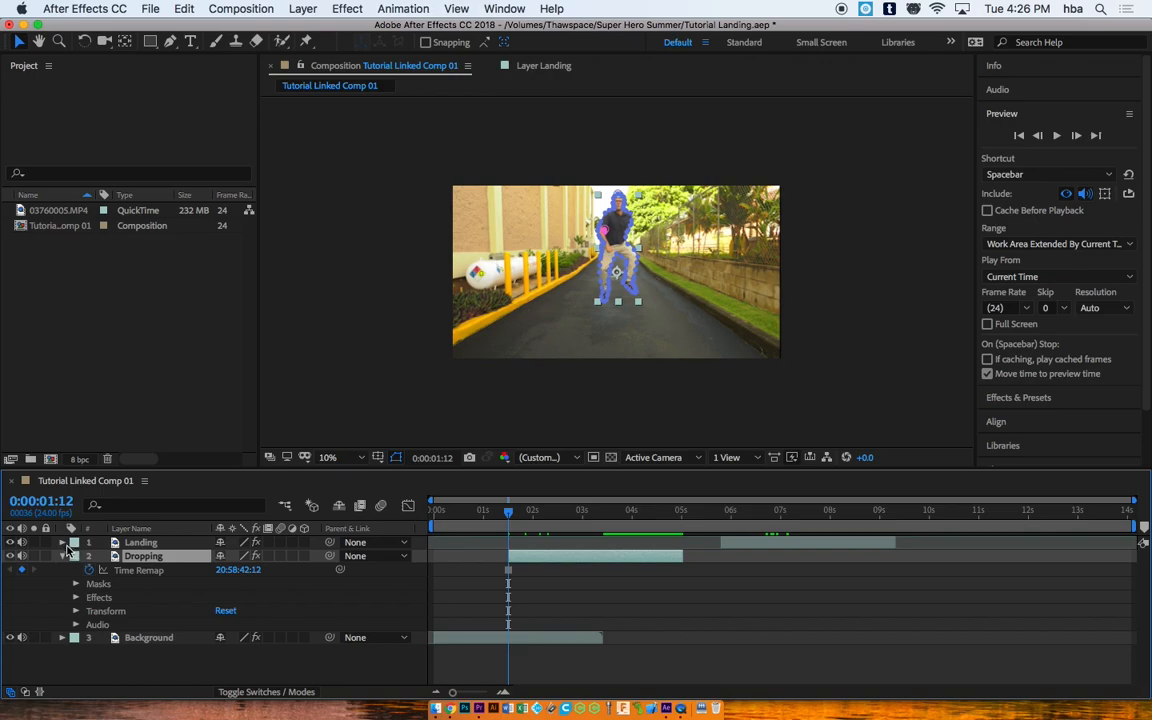
{"action": "left_click", "coordinate": [76, 611]}
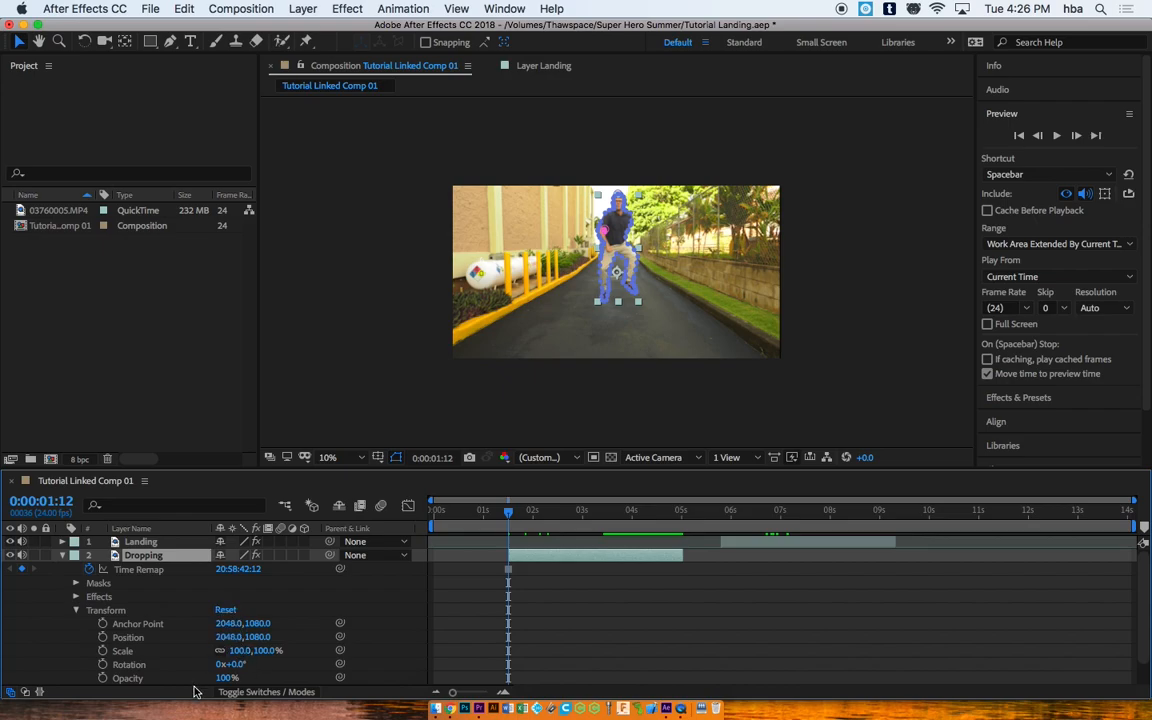
Step: Keyframe Position at 1:12 with Y raised to -703, lifting the figure above frame
{"action": "left_click", "coordinate": [102, 638]}
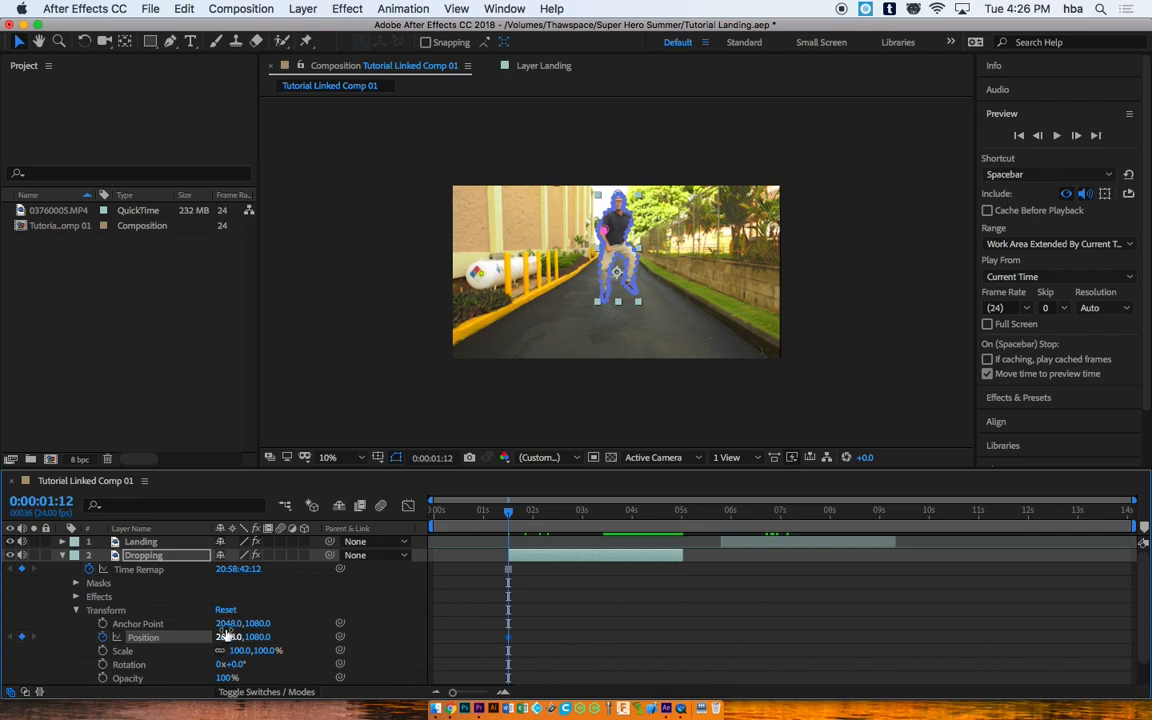
{"action": "left_click_drag", "start_coordinate": [259, 638], "coordinate": [21, 632]}
{"action": "left_click_drag", "start_coordinate": [250, 637], "coordinate": [13, 635]}
{"action": "left_click_drag", "start_coordinate": [257, 638], "coordinate": [133, 635]}
{"action": "left_click_drag", "start_coordinate": [257, 638], "coordinate": [63, 635]}
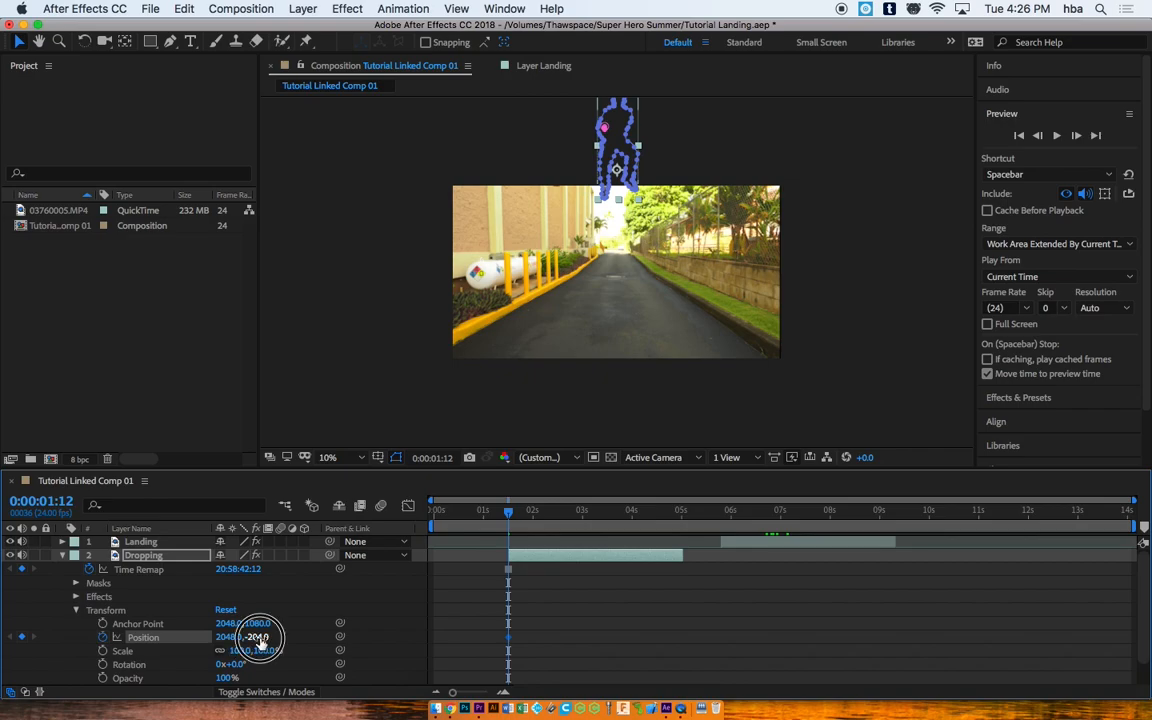
{"action": "left_click_drag", "start_coordinate": [257, 637], "coordinate": [160, 636]}
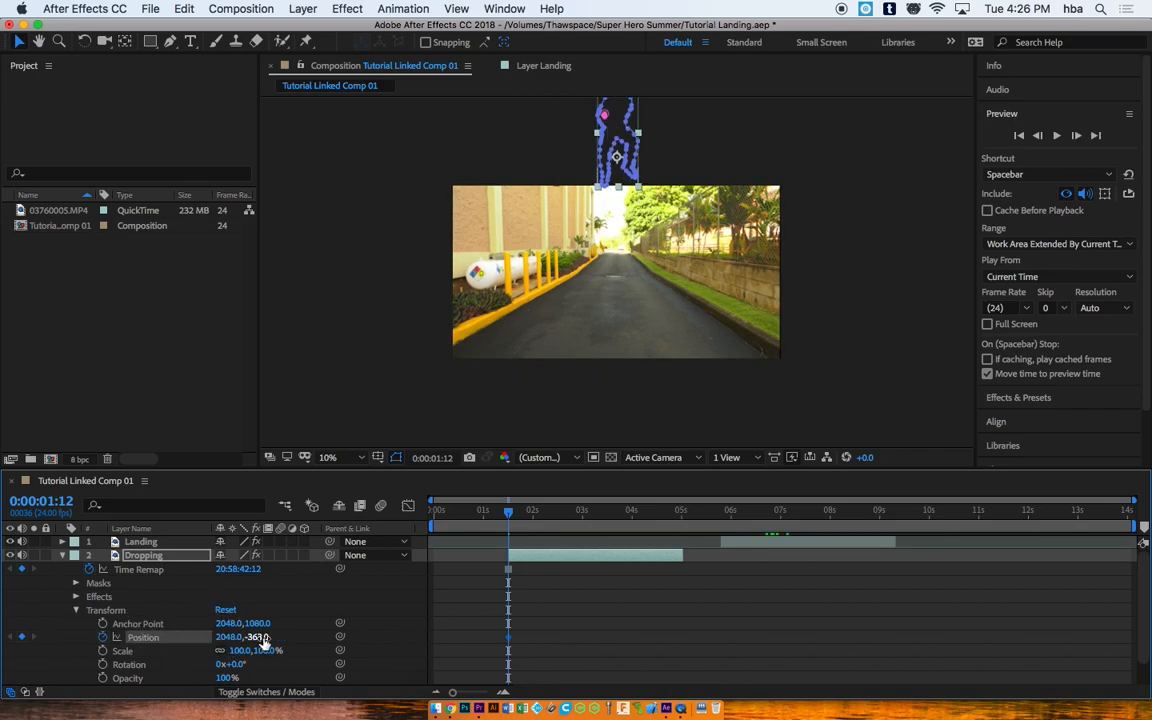
{"action": "left_click_drag", "start_coordinate": [257, 637], "coordinate": [13, 627]}
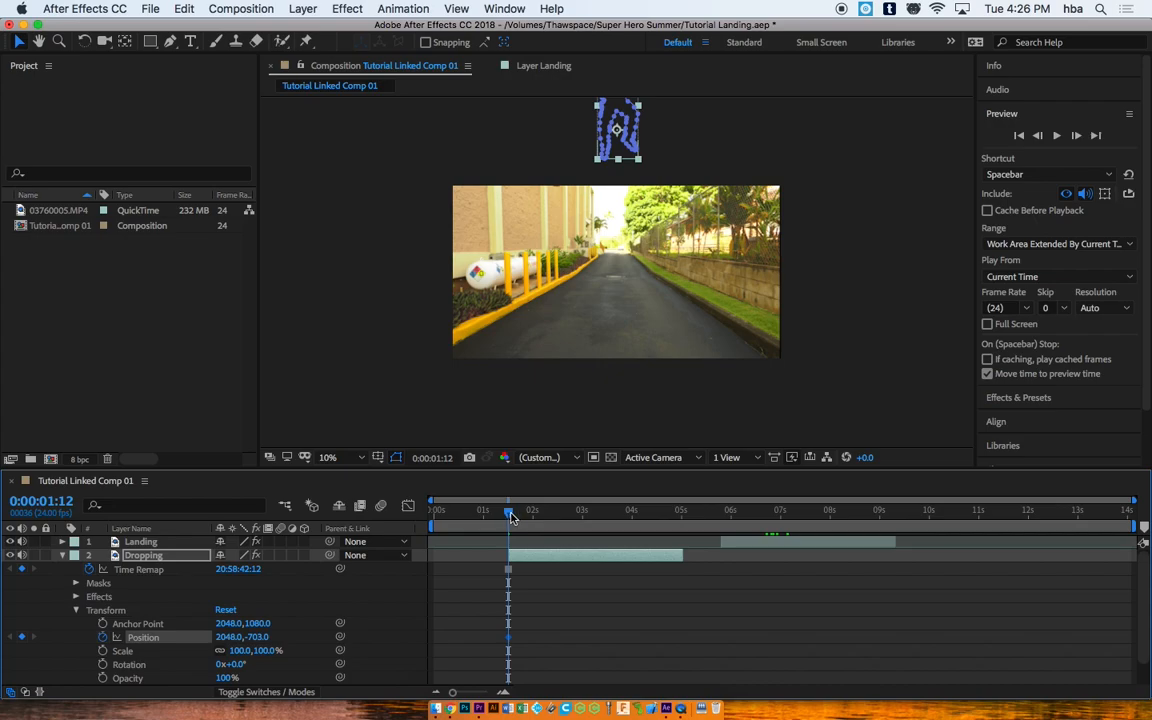
Step: At 1:21, reset Position to 2048,1080 to add the landing keyframe
{"action": "left_click_drag", "start_coordinate": [509, 513], "coordinate": [528, 516]}
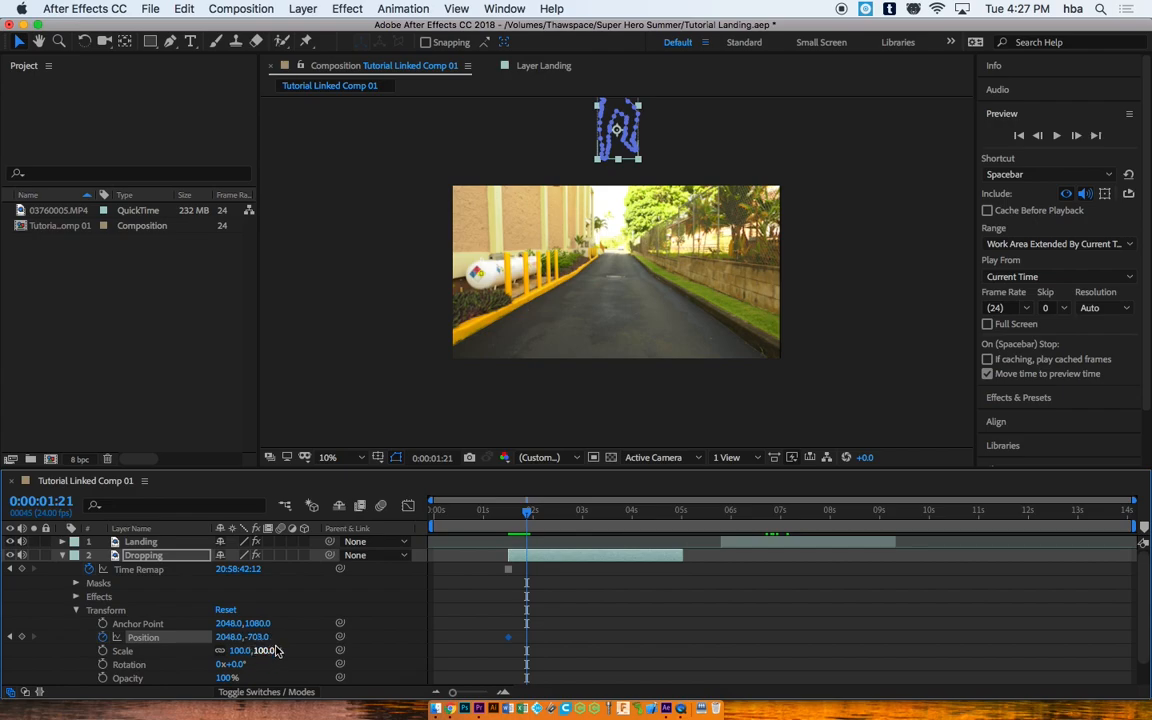
{"action": "left_click_drag", "start_coordinate": [262, 637], "coordinate": [565, 640]}
{"action": "left_click_drag", "start_coordinate": [266, 640], "coordinate": [296, 622]}
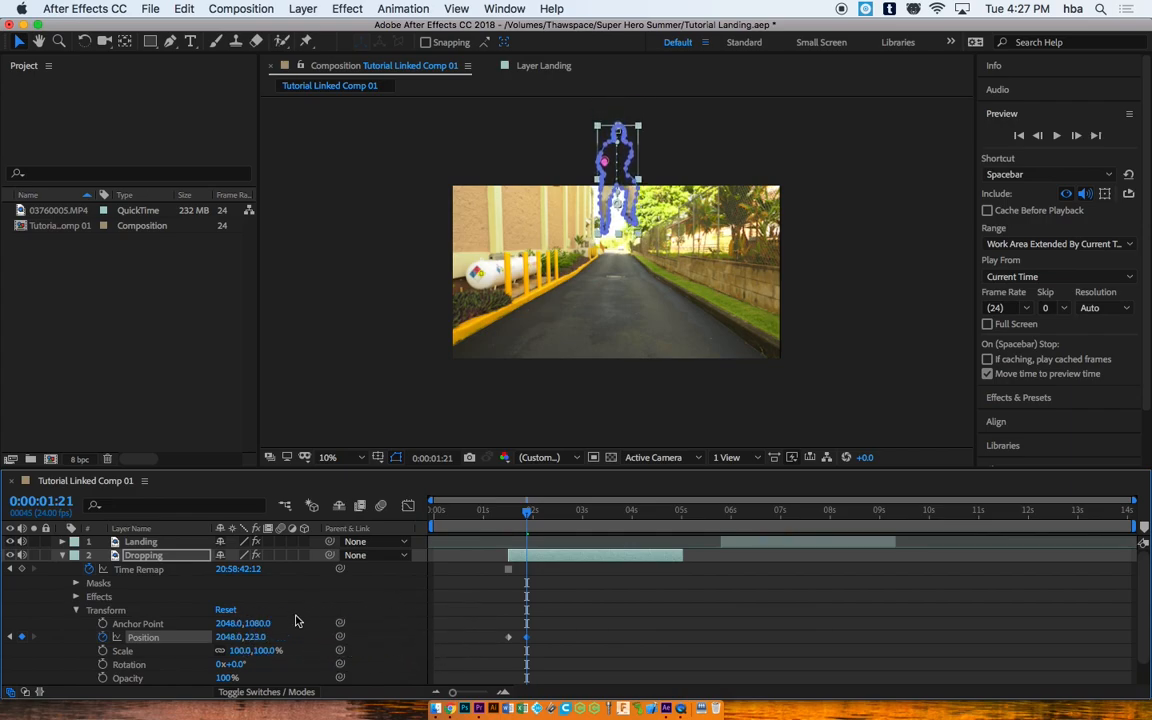
{"action": "left_click", "coordinate": [226, 610]}
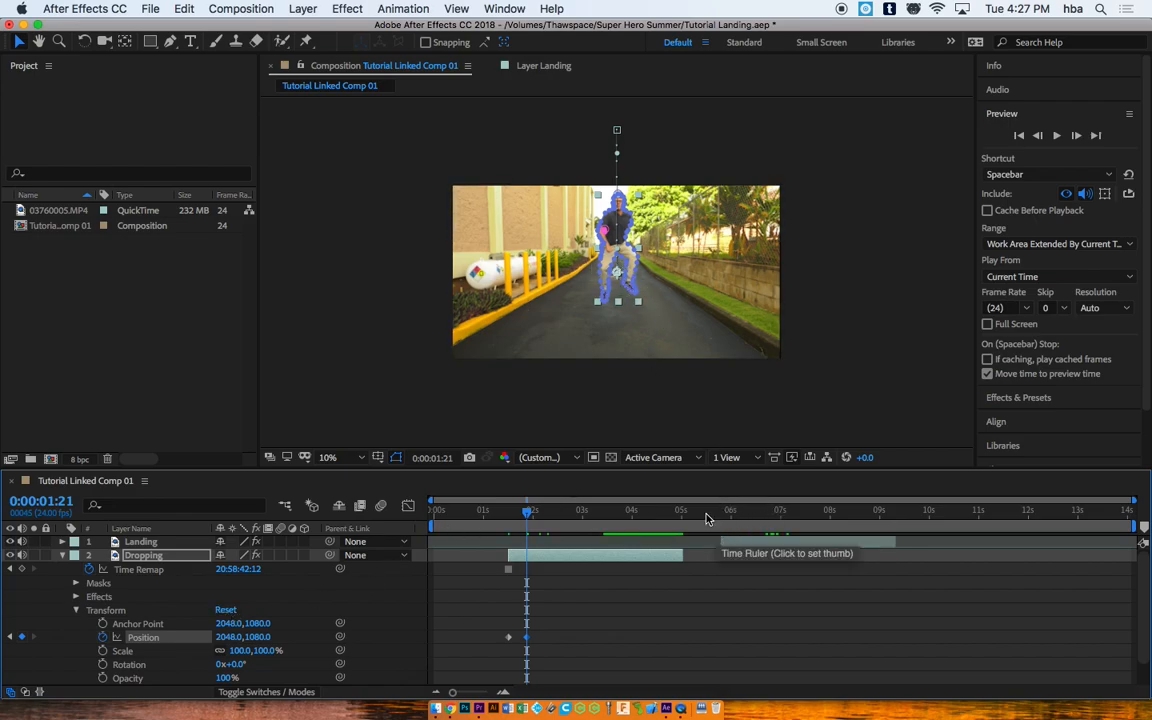
Step: Trim the Dropping layer's out-point to the touchdown near 1:21 and check the Landing clip
{"action": "mouse_move", "coordinate": [527, 512]}
{"action": "left_mouse_down"}
{"action": "mouse_move", "coordinate": [497, 513]}
{"action": "mouse_move", "coordinate": [537, 514]}
{"action": "mouse_move", "coordinate": [527, 513]}
{"action": "left_mouse_up"}
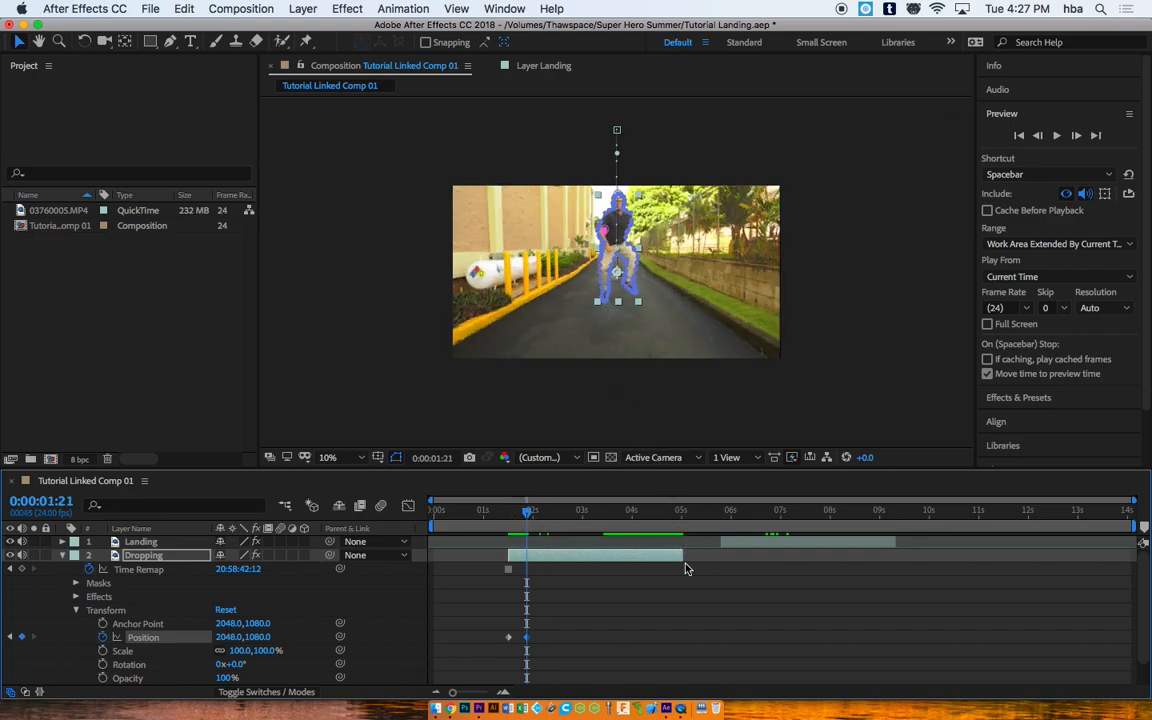
{"action": "left_click_drag", "start_coordinate": [682, 554], "coordinate": [525, 514]}
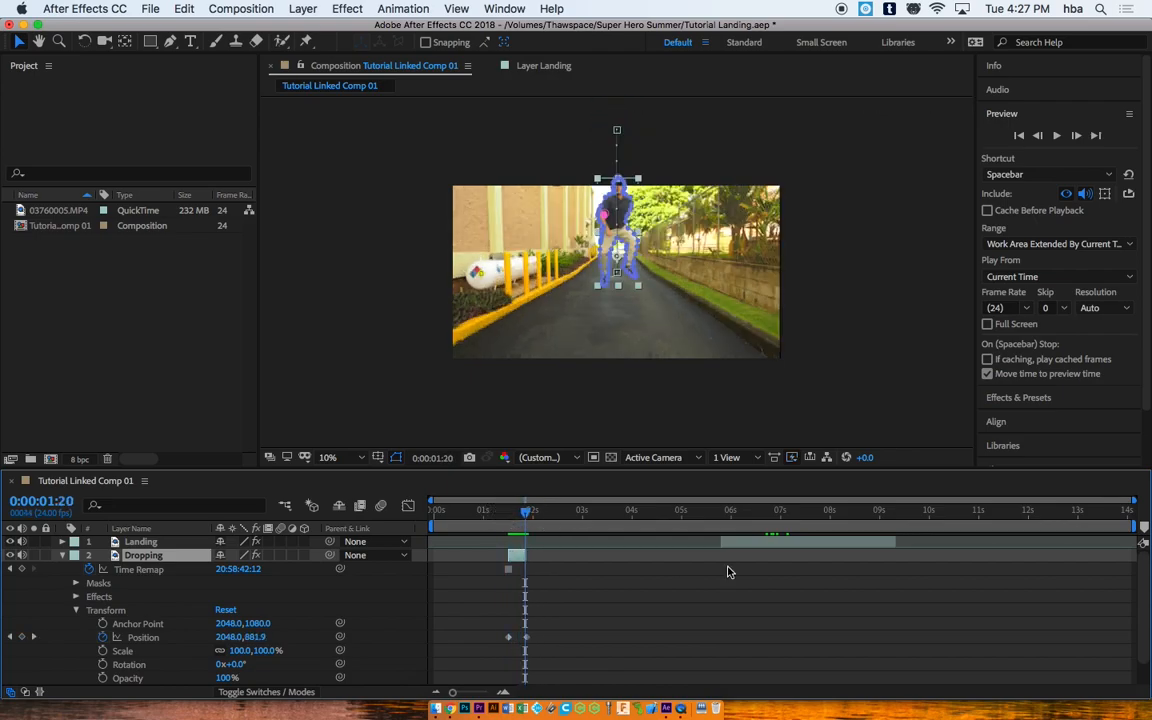
{"action": "left_click", "coordinate": [731, 513]}
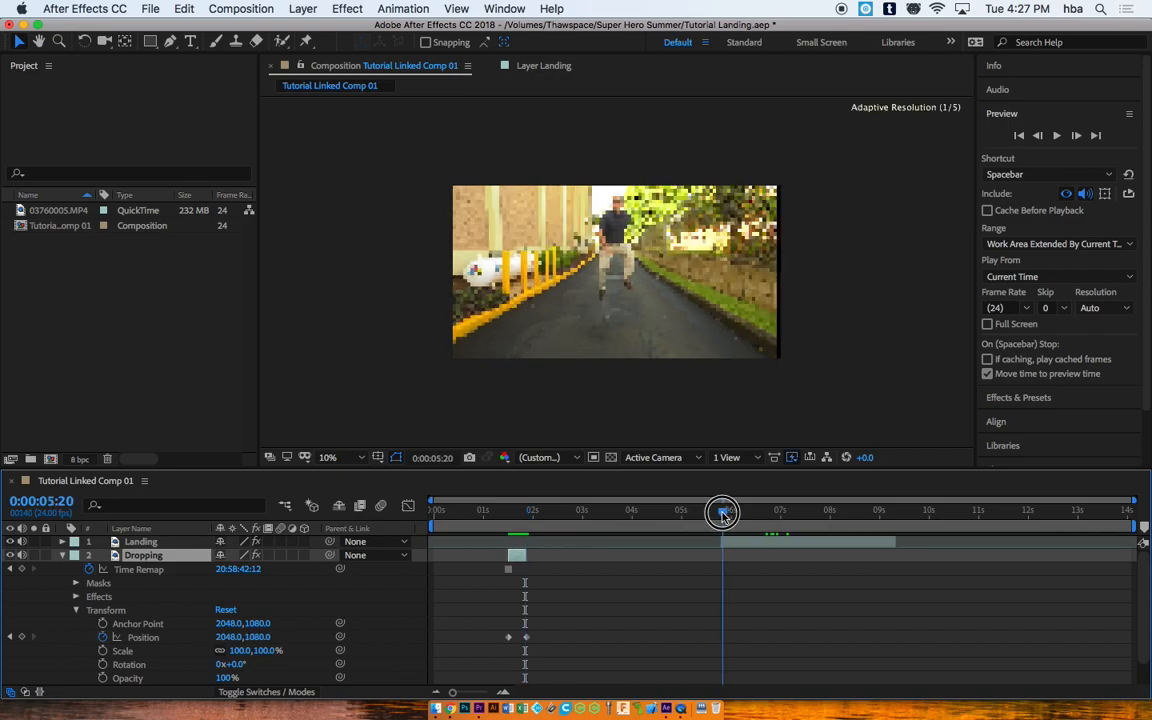
{"action": "left_click_drag", "start_coordinate": [733, 513], "coordinate": [432, 512]}
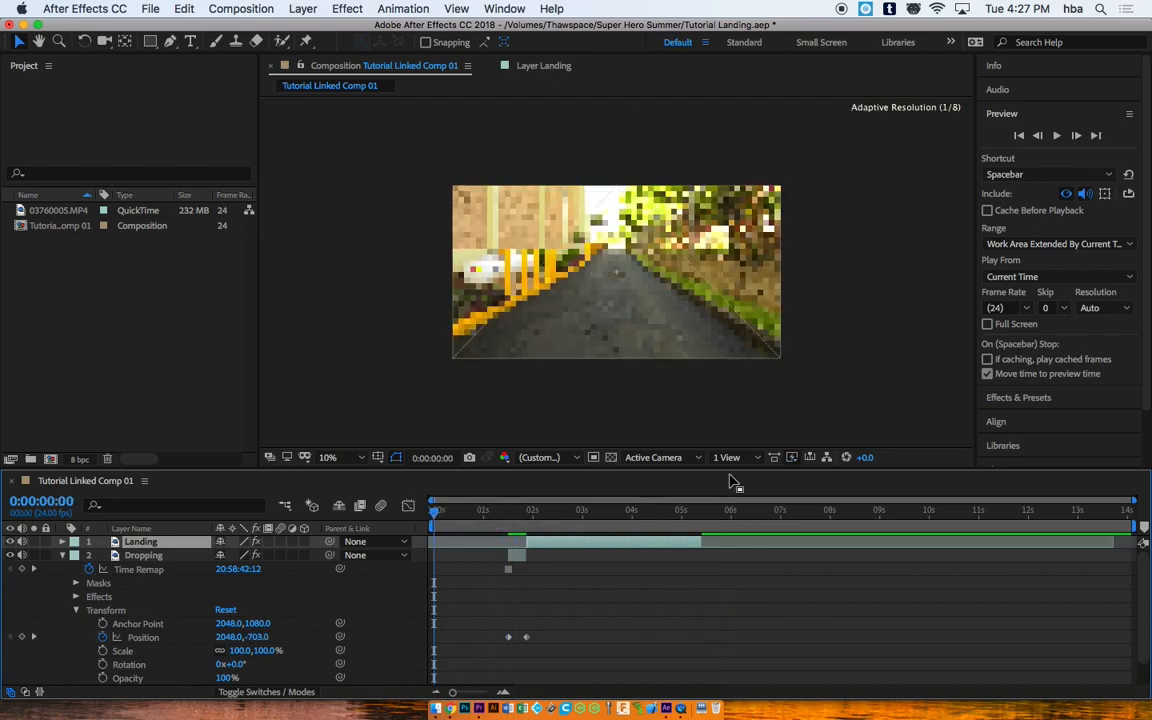
Step: Preview the drop-to-landing transition, settling on frame 1:19
{"action": "left_click", "coordinate": [1054, 145]}
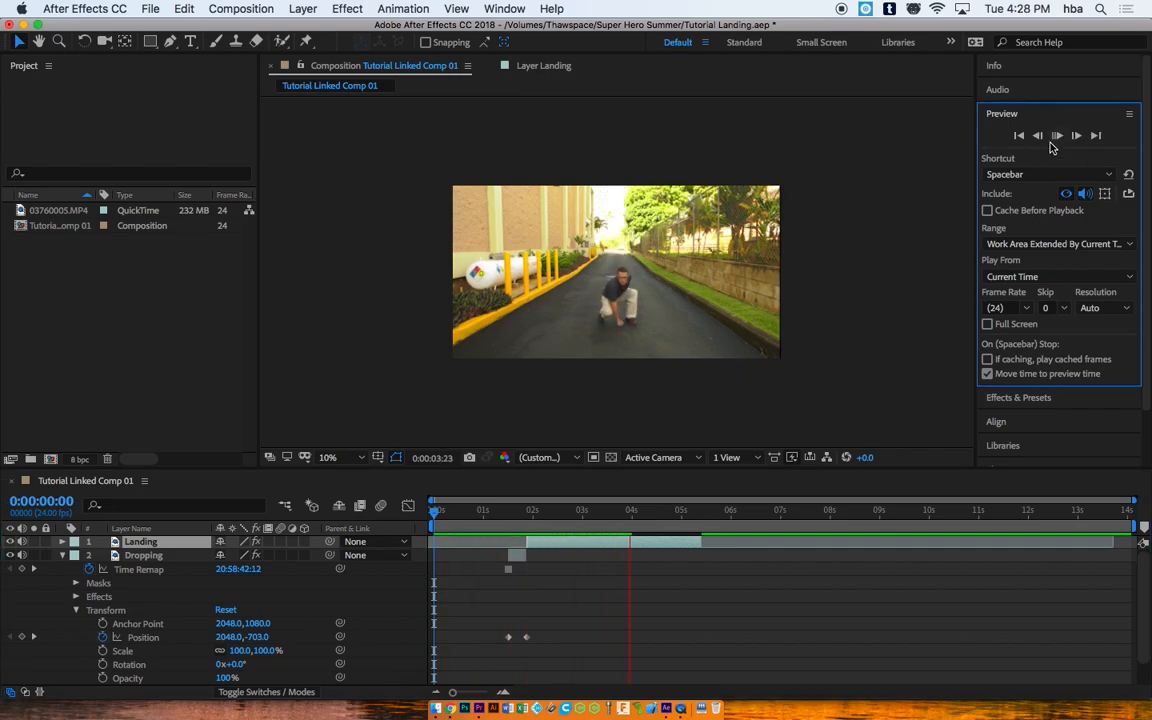
{"action": "mouse_move", "coordinate": [522, 510]}
{"action": "left_mouse_down"}
{"action": "mouse_move", "coordinate": [458, 509]}
{"action": "mouse_move", "coordinate": [528, 504]}
{"action": "mouse_move", "coordinate": [506, 504]}
{"action": "left_mouse_up"}
{"action": "key", "text": "space"}
{"action": "key", "text": "space"}
{"action": "left_click_drag", "start_coordinate": [597, 512], "coordinate": [501, 502]}
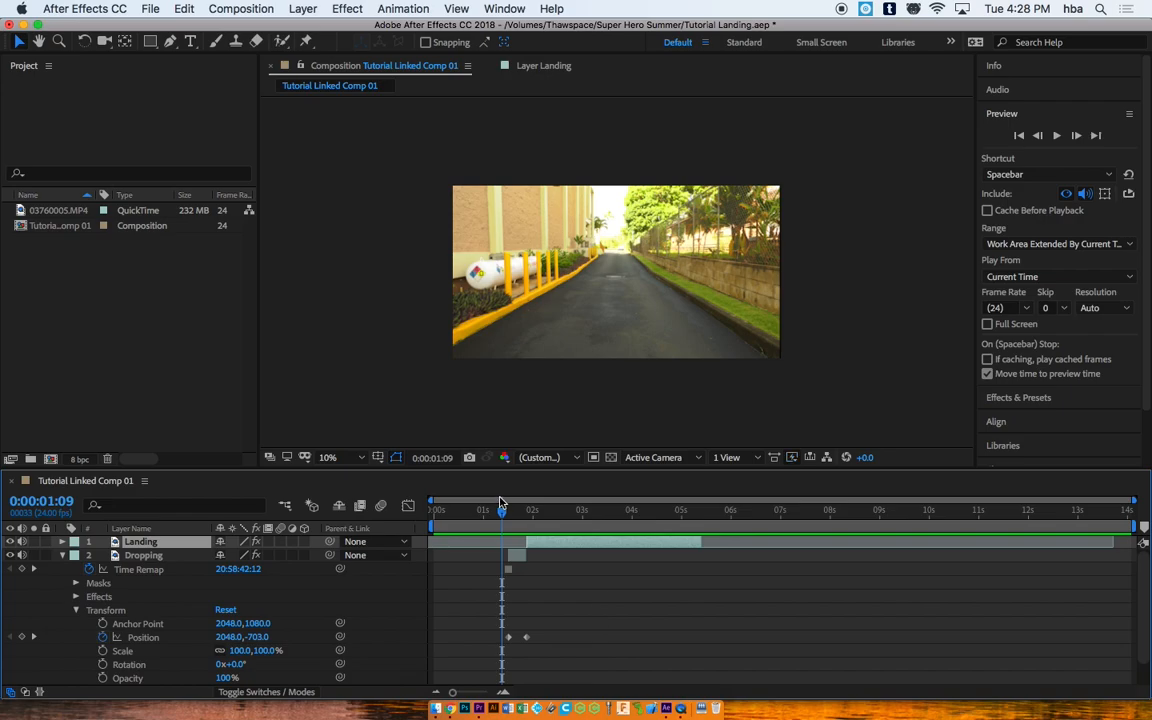
{"action": "left_click", "coordinate": [531, 513]}
{"action": "left_click", "coordinate": [491, 514]}
{"action": "key", "text": "space"}
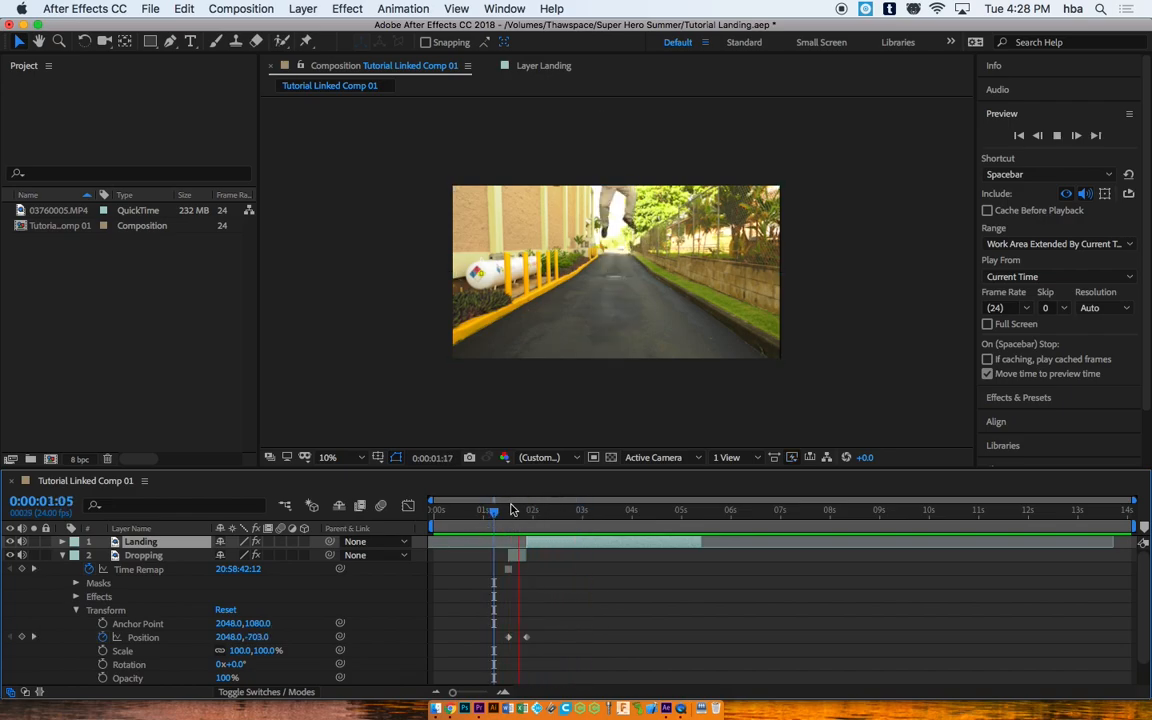
{"action": "left_click_drag", "start_coordinate": [511, 510], "coordinate": [527, 508]}
Step: Zoom the timeline, shift the Landing clip slightly later, preview, and return to 0:00
{"action": "left_click_drag", "start_coordinate": [463, 692], "coordinate": [488, 692]}
{"action": "left_click_drag", "start_coordinate": [783, 540], "coordinate": [703, 512]}
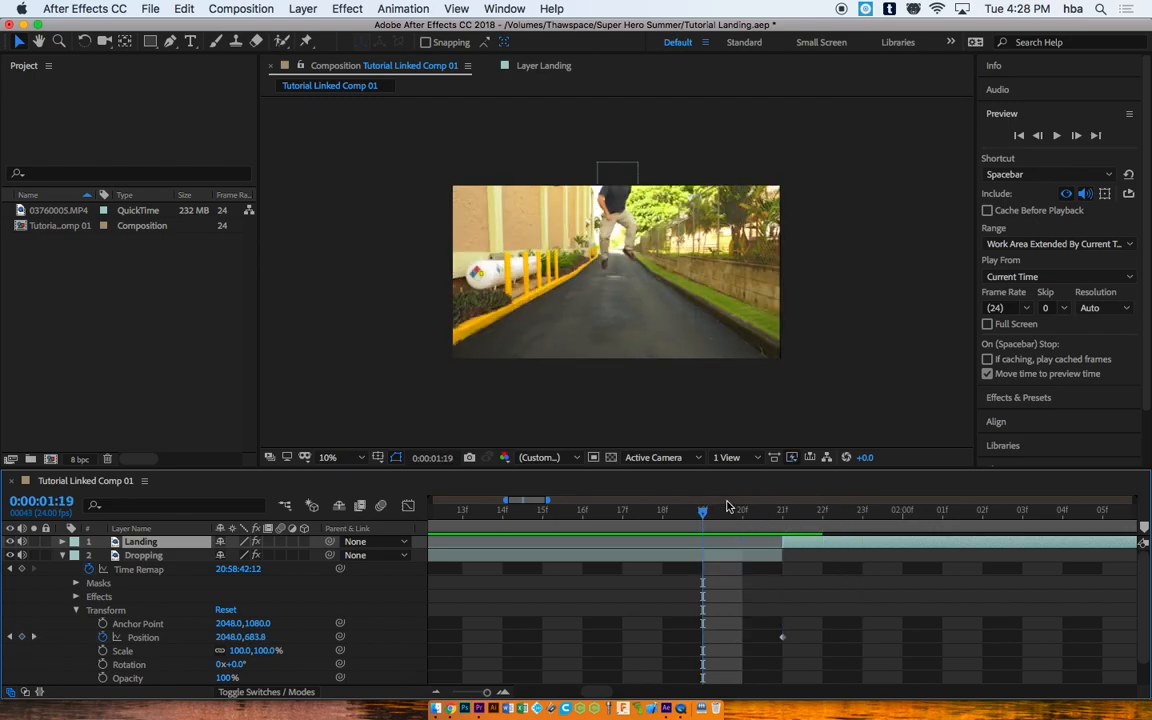
{"action": "left_click", "coordinate": [1057, 136]}
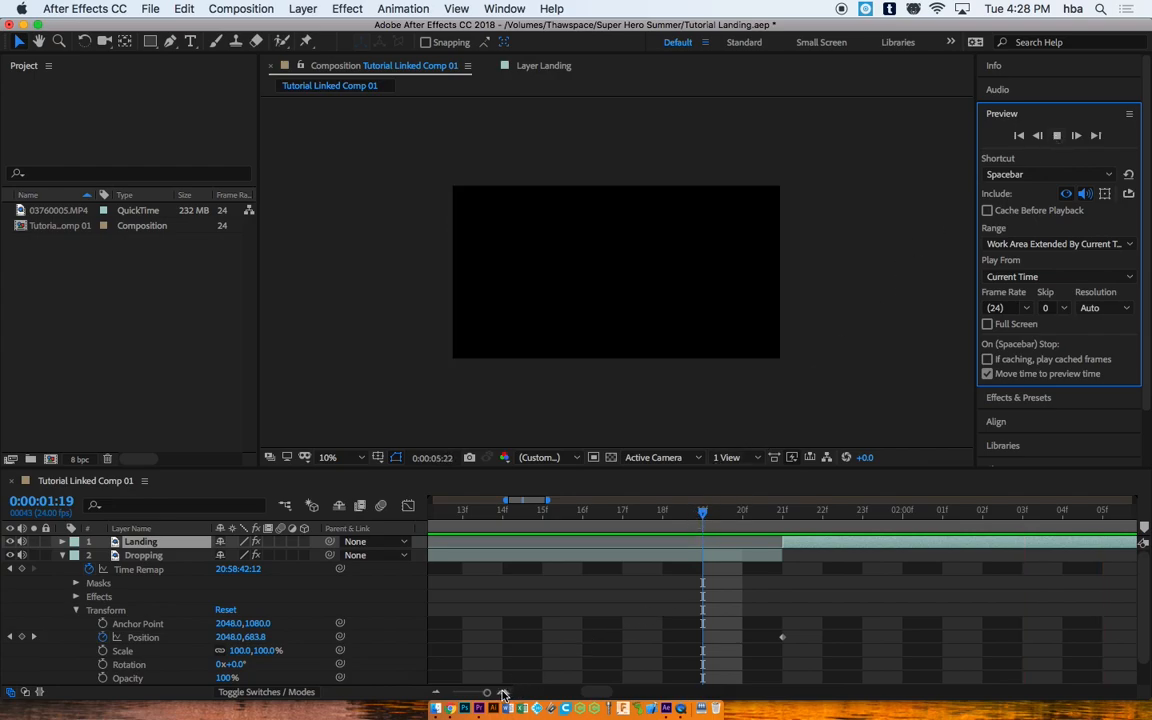
{"action": "left_click_drag", "start_coordinate": [488, 692], "coordinate": [464, 692]}
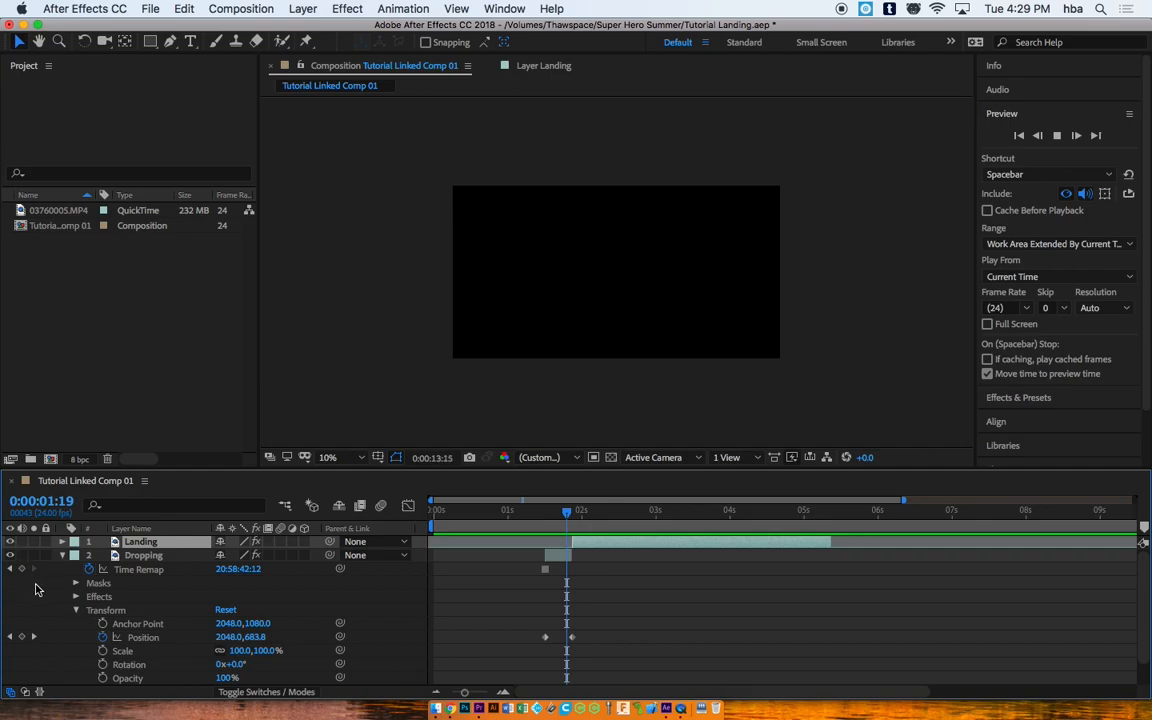
{"action": "left_click_drag", "start_coordinate": [1144, 620], "coordinate": [1141, 671]}
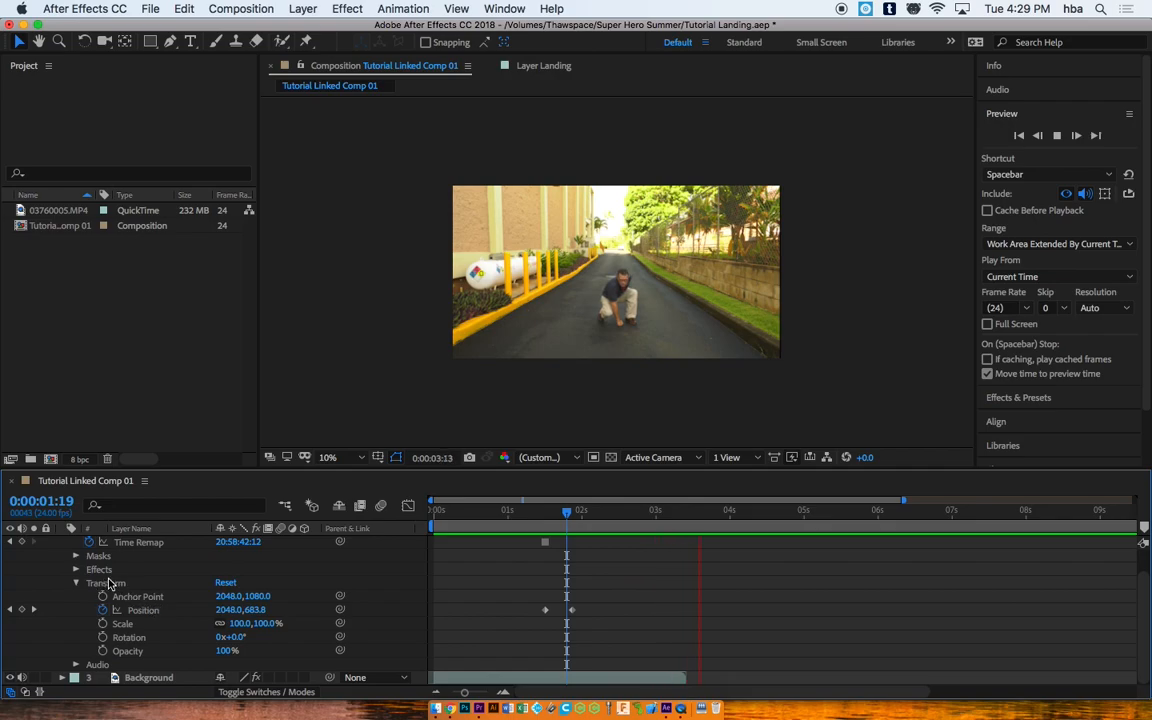
{"action": "key", "text": "space"}
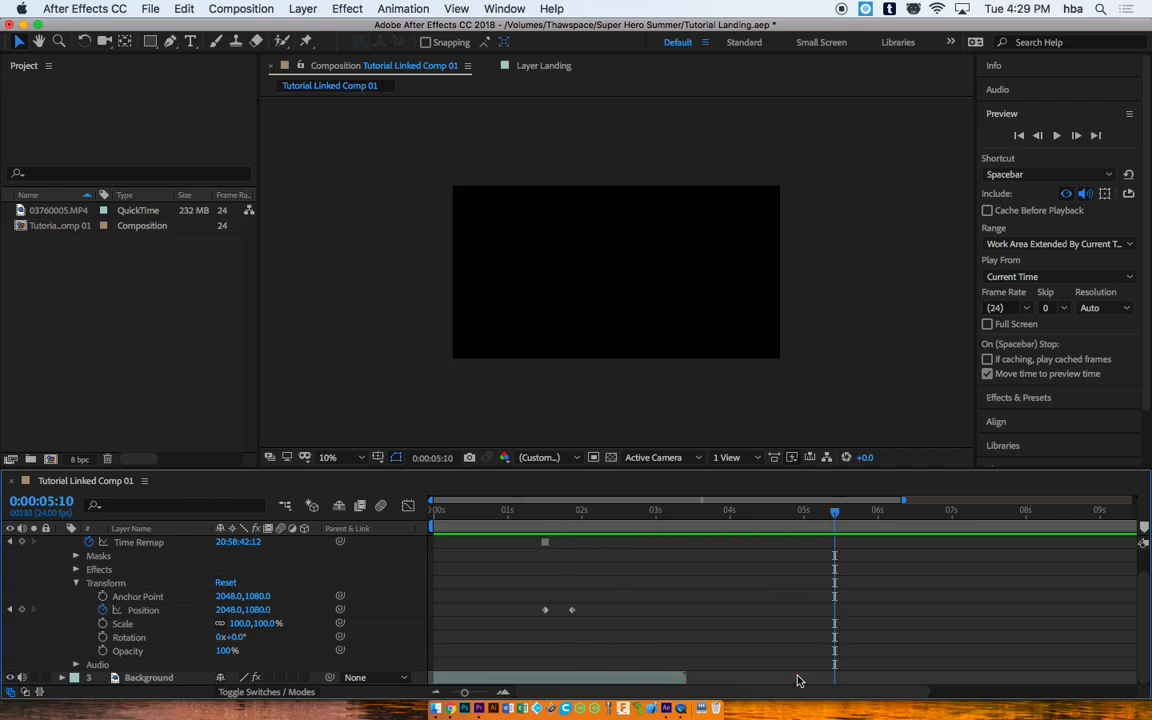
{"action": "left_click_drag", "start_coordinate": [843, 518], "coordinate": [13, 532]}
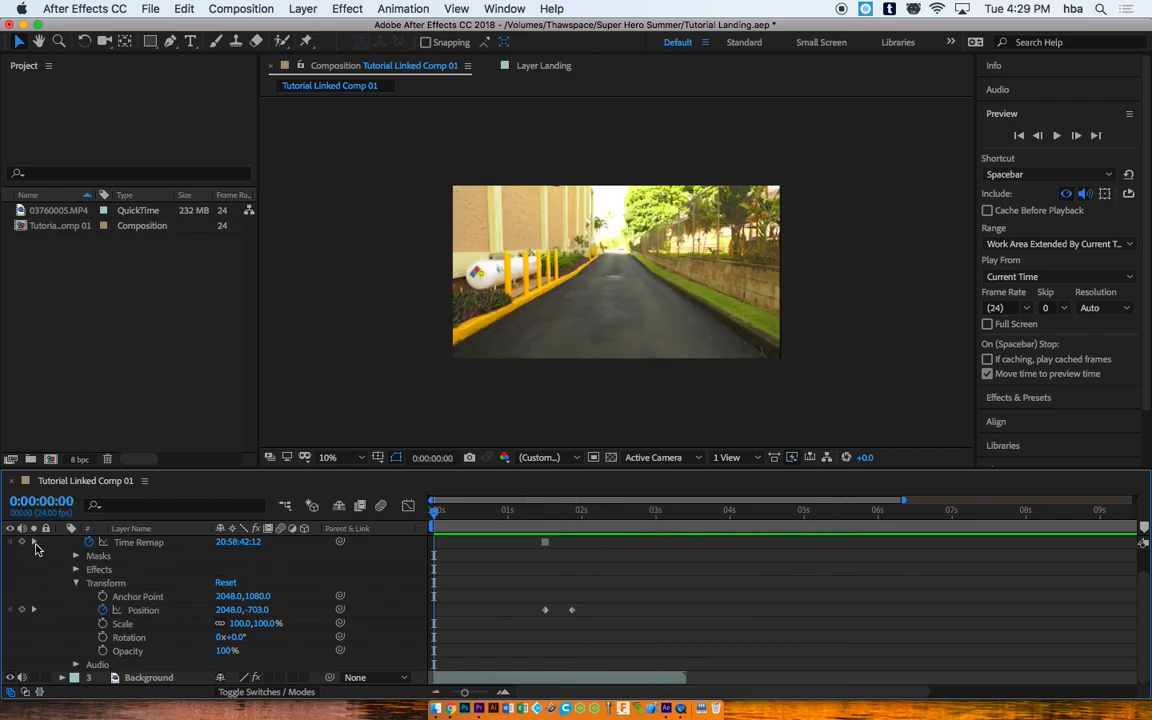
{"action": "scroll", "coordinate": [1139, 615], "scroll_direction": "up", "scroll_amount": 2}
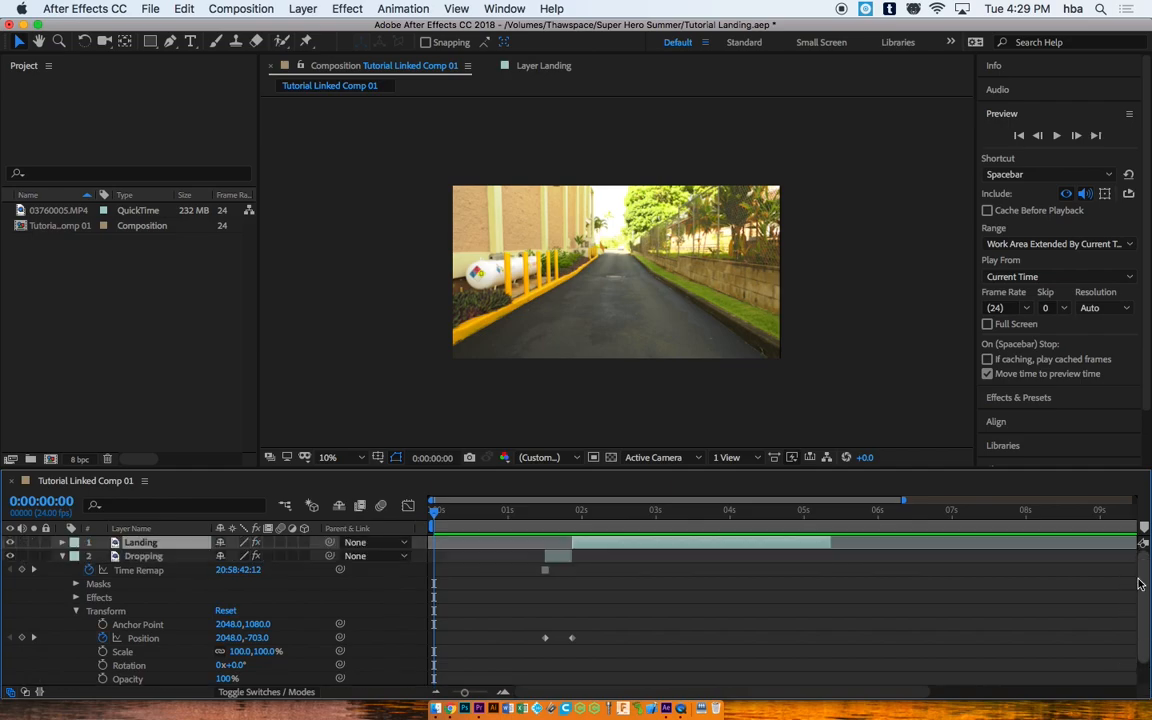
{"action": "left_click", "coordinate": [61, 556]}
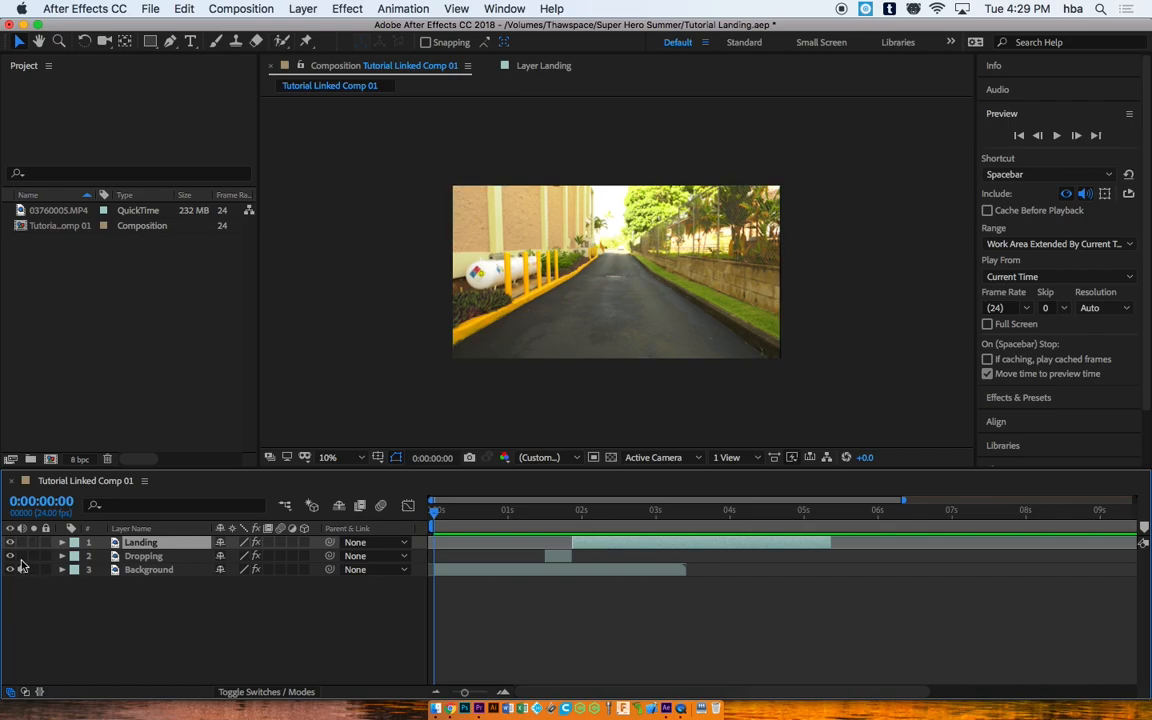
{"action": "mouse_move", "coordinate": [495, 510]}
{"action": "left_mouse_down"}
{"action": "mouse_move", "coordinate": [584, 511]}
{"action": "mouse_move", "coordinate": [496, 510]}
{"action": "left_mouse_up"}
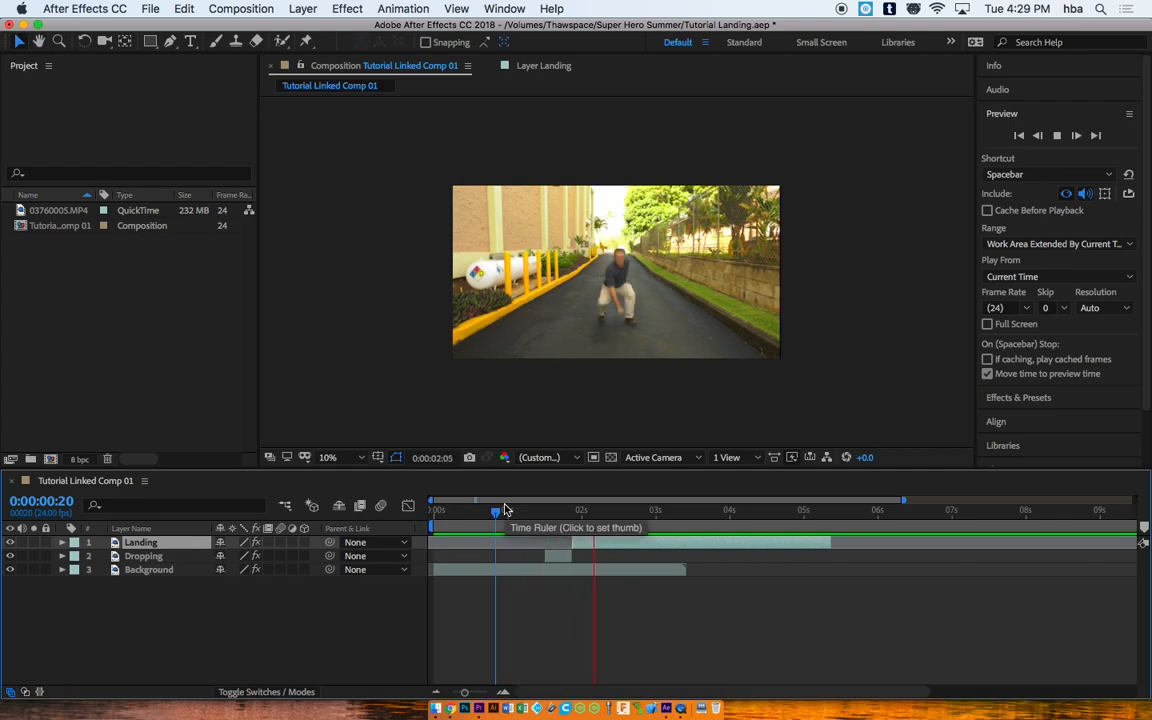
{"action": "left_click_drag", "start_coordinate": [505, 510], "coordinate": [533, 511]}
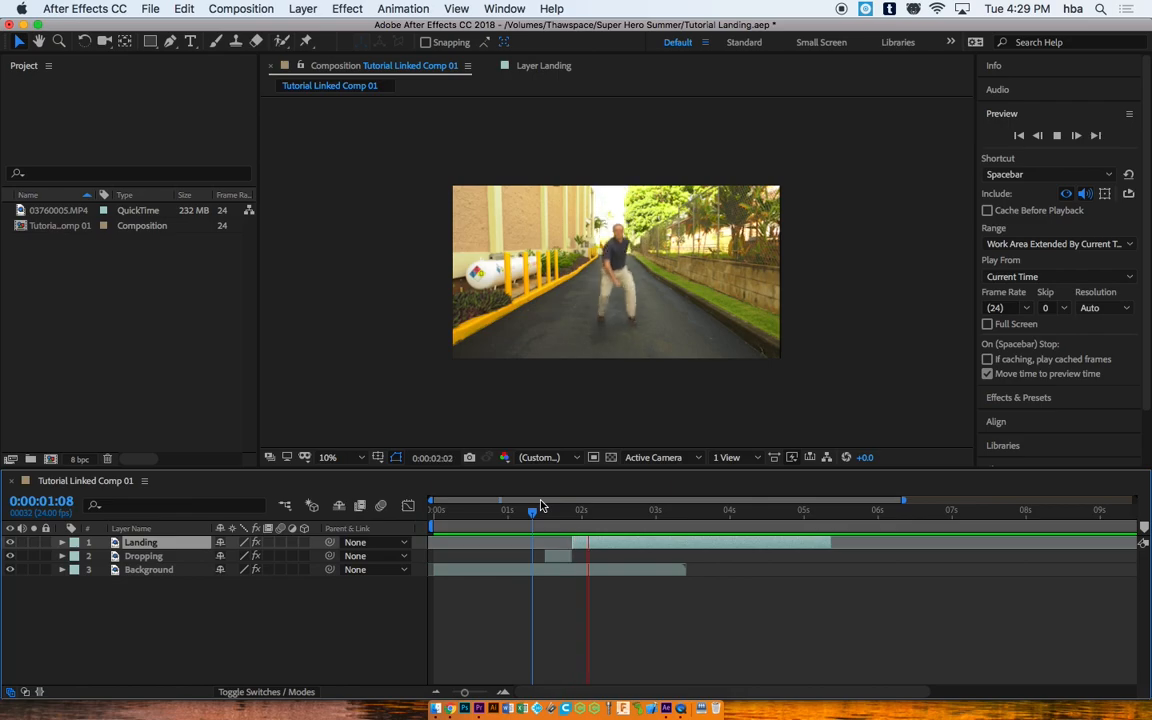
{"action": "key", "text": "space"}
{"action": "left_click_drag", "start_coordinate": [591, 510], "coordinate": [436, 507]}
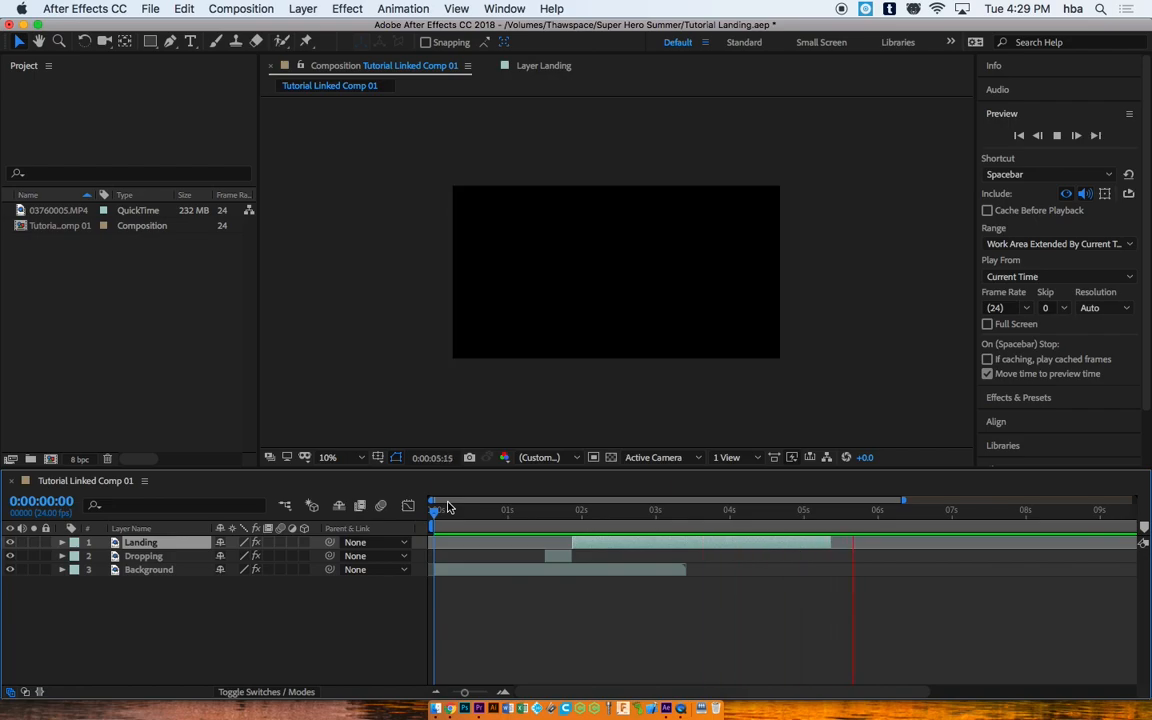
{"action": "key", "text": "space"}
{"action": "mouse_move", "coordinate": [810, 524]}
{"action": "left_mouse_down"}
{"action": "mouse_move", "coordinate": [784, 514]}
{"action": "mouse_move", "coordinate": [859, 517]}
{"action": "mouse_move", "coordinate": [813, 518]}
{"action": "mouse_move", "coordinate": [832, 517]}
{"action": "left_mouse_up"}
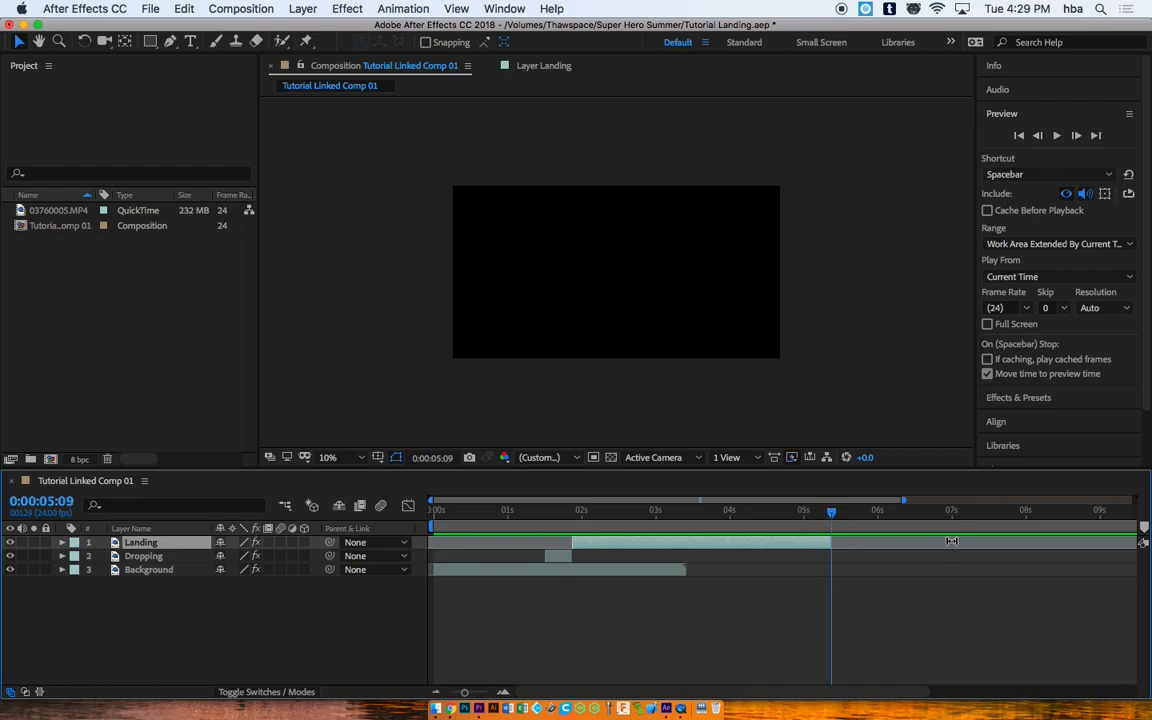
Step: End the work area where the Landing footage ends, just after 5 seconds
{"action": "left_click_drag", "start_coordinate": [838, 516], "coordinate": [918, 512]}
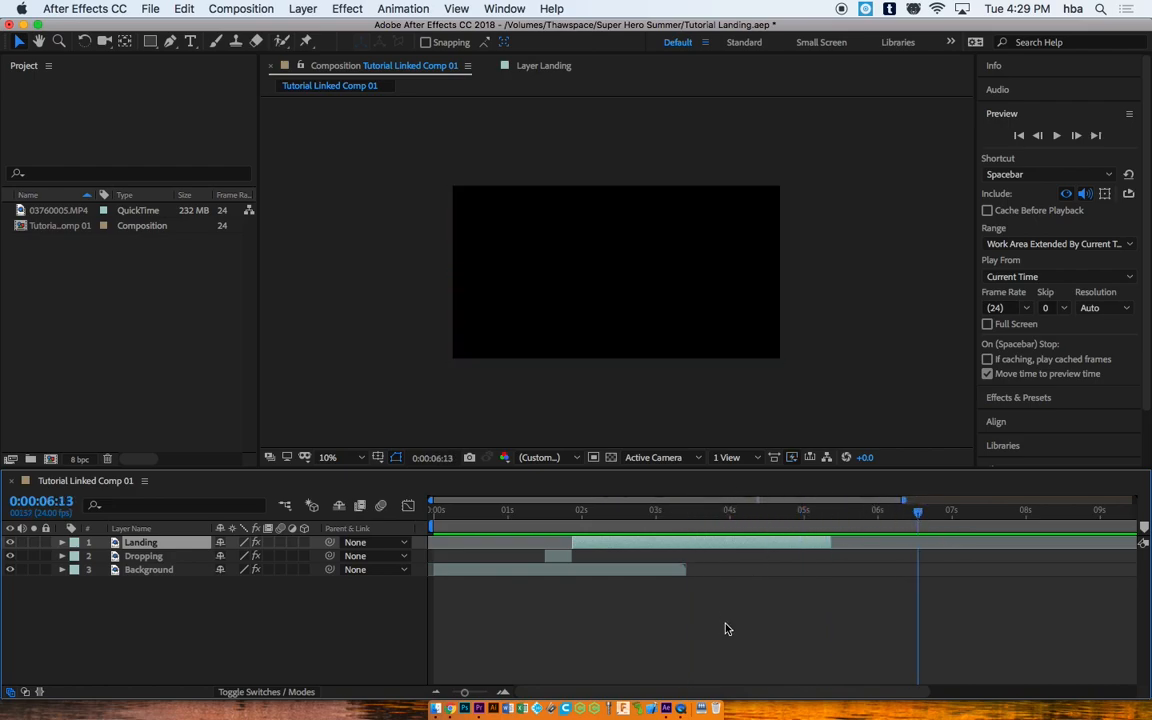
{"action": "left_click_drag", "start_coordinate": [462, 691], "coordinate": [450, 691]}
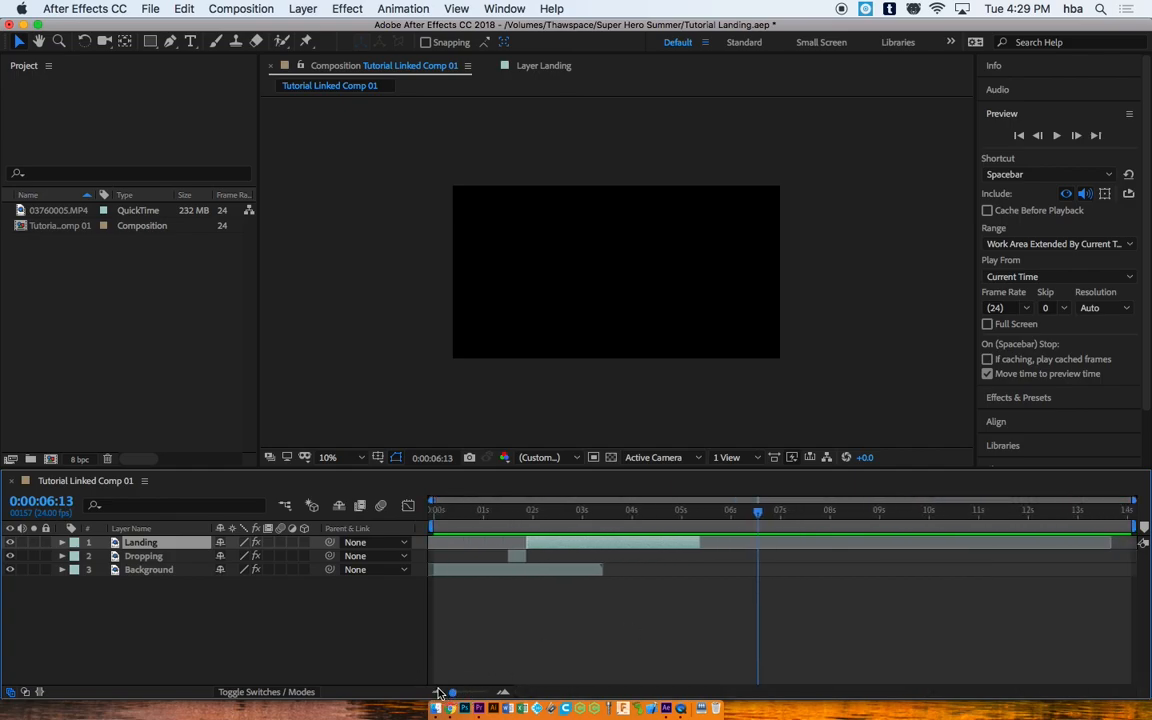
{"action": "left_click_drag", "start_coordinate": [757, 511], "coordinate": [692, 515]}
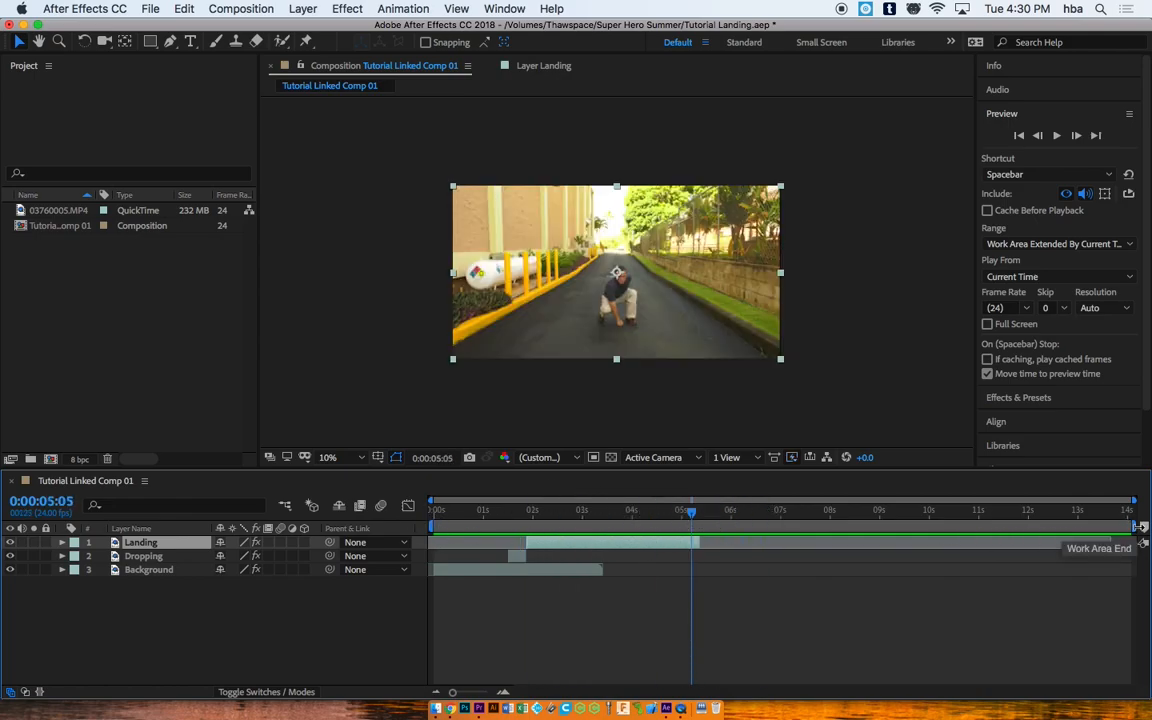
{"action": "mouse_move", "coordinate": [689, 512]}
{"action": "left_mouse_down"}
{"action": "mouse_move", "coordinate": [1021, 522]}
{"action": "mouse_move", "coordinate": [703, 511]}
{"action": "left_mouse_up"}
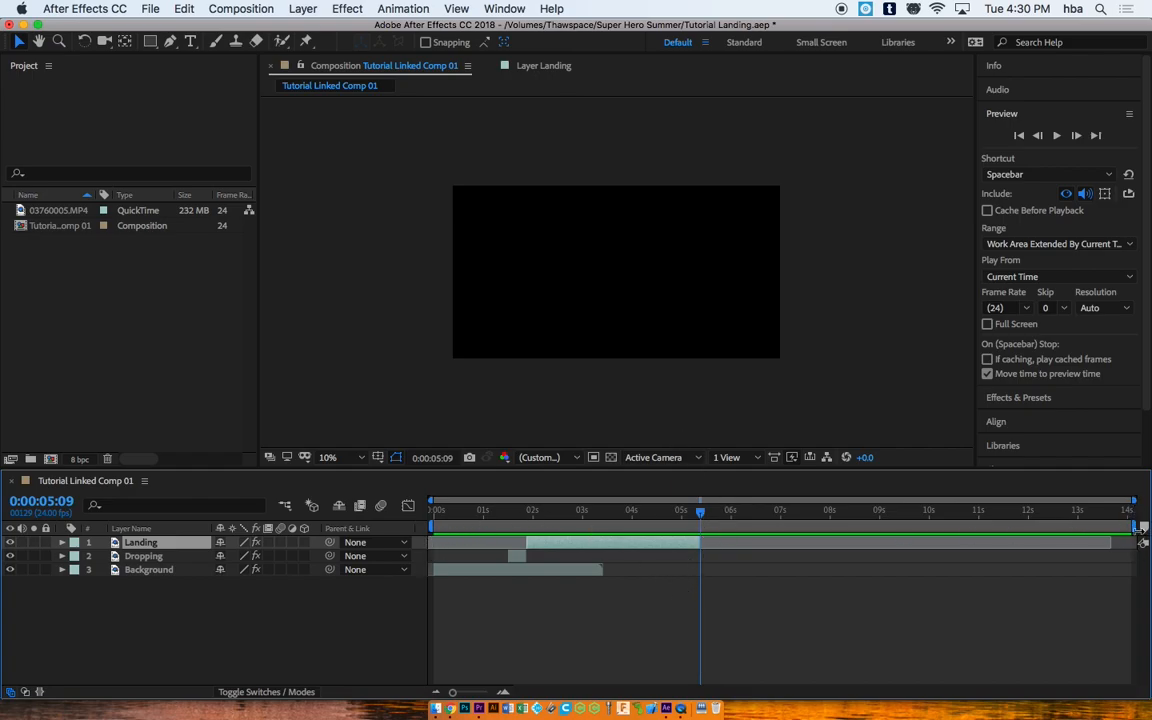
{"action": "mouse_move", "coordinate": [1138, 526]}
{"action": "left_mouse_down"}
{"action": "mouse_move", "coordinate": [715, 499]}
{"action": "mouse_move", "coordinate": [419, 507]}
{"action": "mouse_move", "coordinate": [432, 508]}
{"action": "left_mouse_up"}
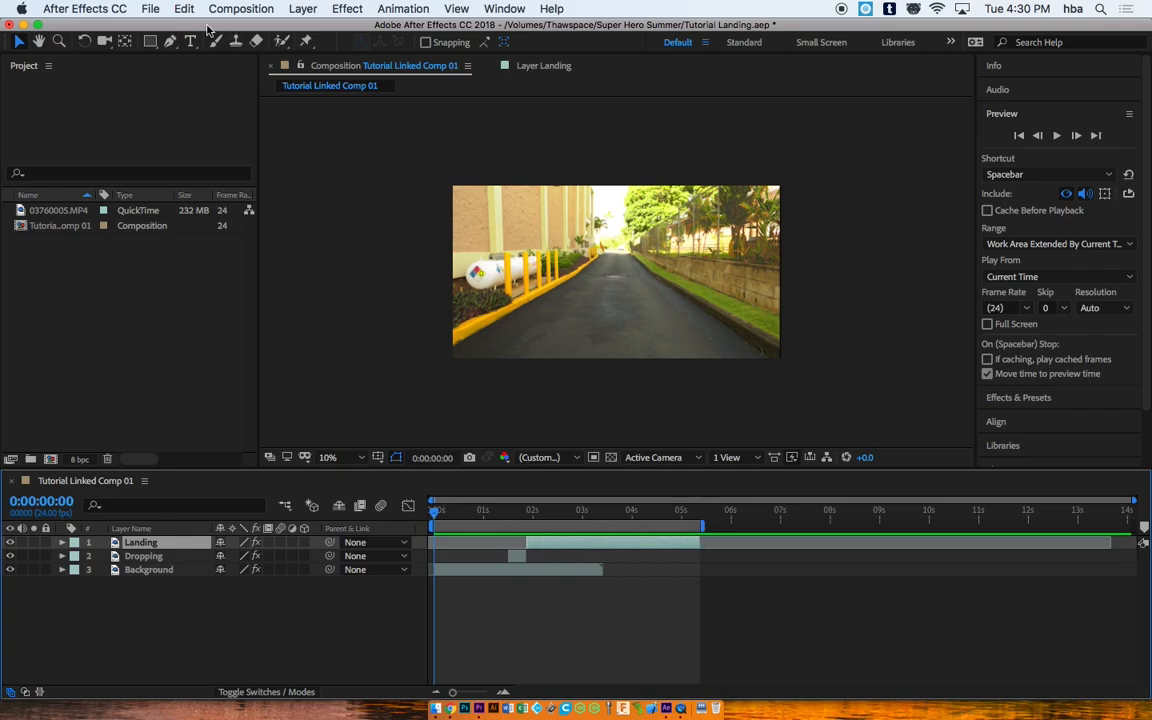
Step: Trim Tutorial Linked Comp 01 to the work area and preview it
{"action": "left_click", "coordinate": [245, 9]}
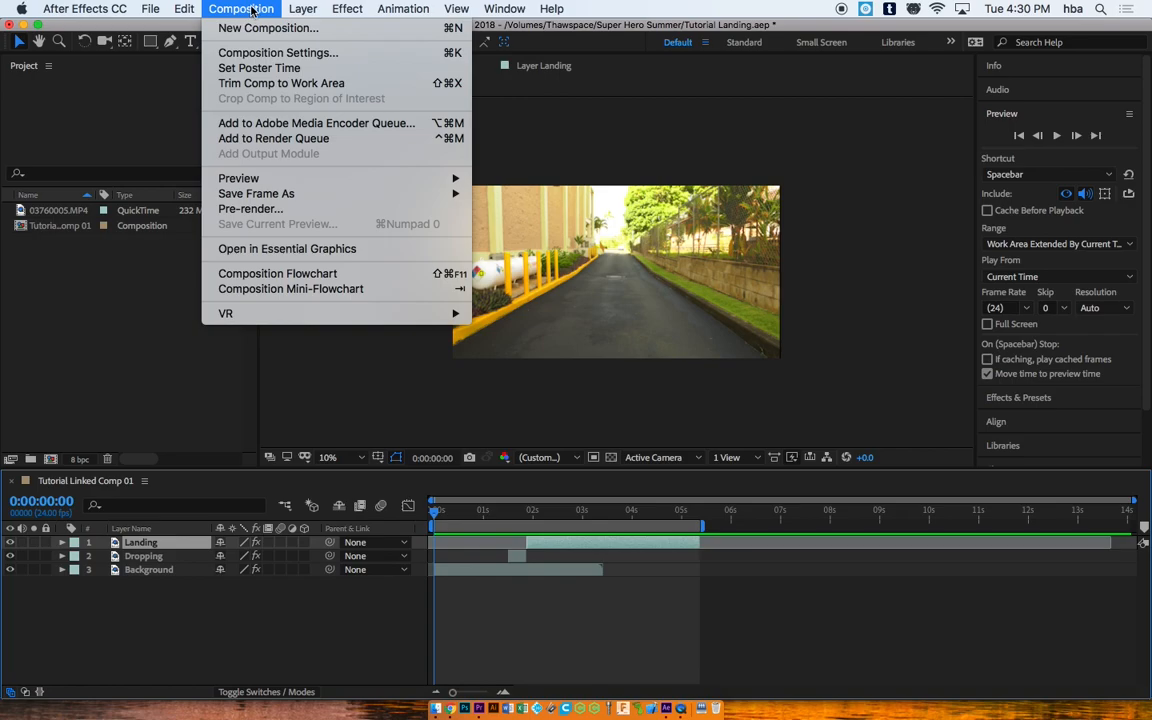
{"action": "left_click", "coordinate": [242, 84]}
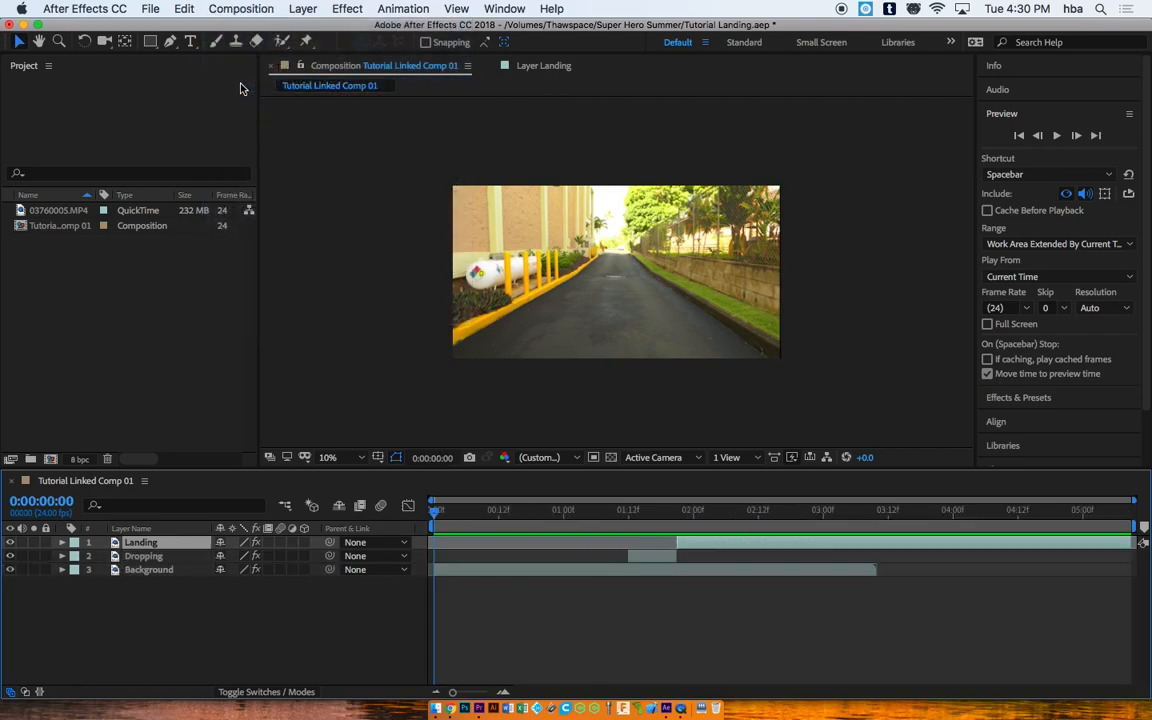
{"action": "left_click_drag", "start_coordinate": [455, 505], "coordinate": [362, 505]}
{"action": "key", "text": "space"}
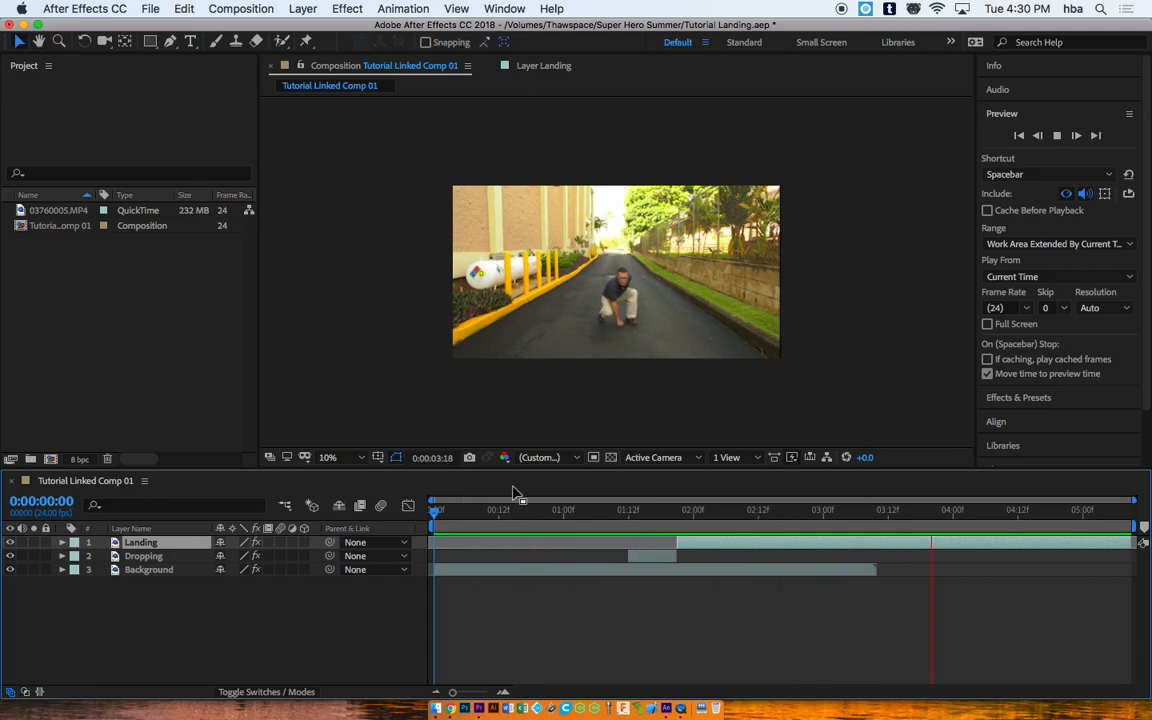
Step: Select the Dropping layer and switch on its Motion Blur, checking frames 1:14 to 1:18
{"action": "left_click_drag", "start_coordinate": [548, 513], "coordinate": [655, 514]}
{"action": "left_click", "coordinate": [651, 558]}
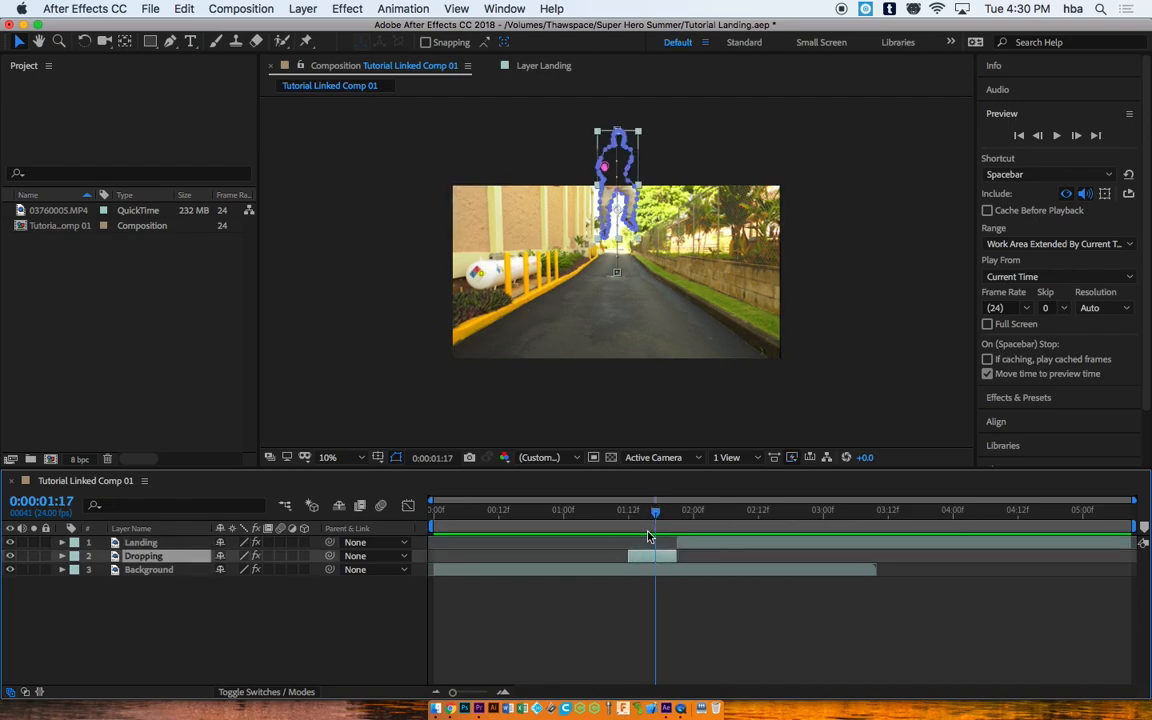
{"action": "left_click_drag", "start_coordinate": [658, 514], "coordinate": [641, 513]}
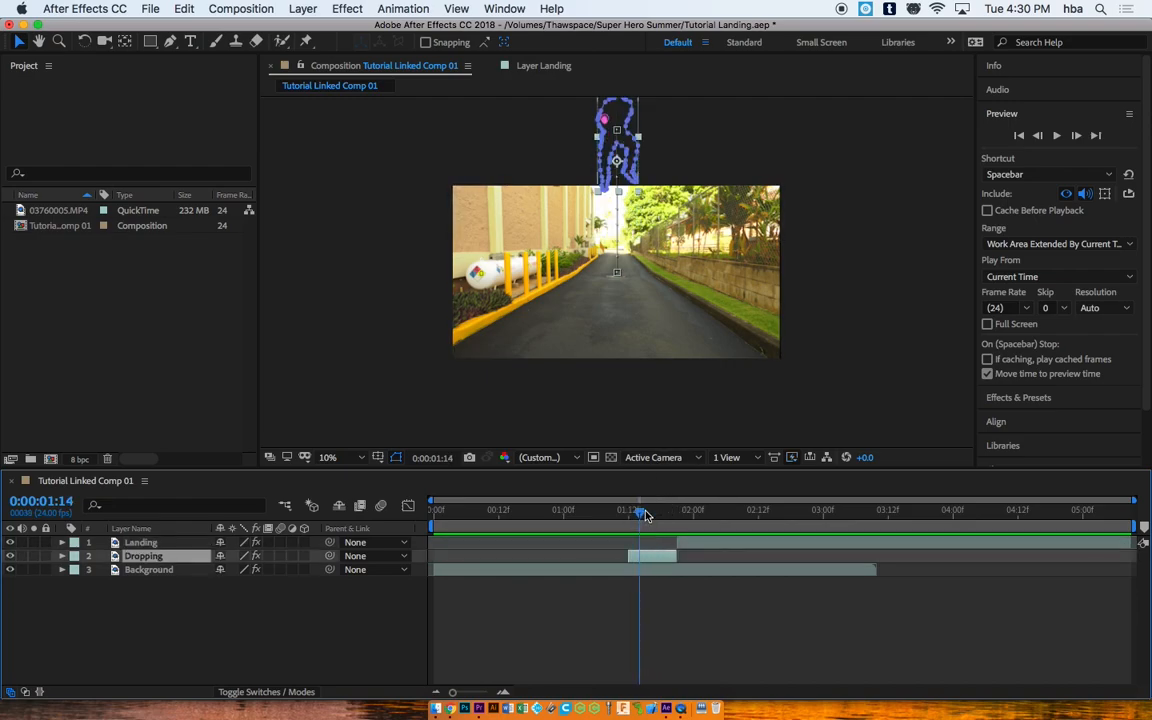
{"action": "key", "text": "Return"}
{"action": "left_click", "coordinate": [282, 556]}
{"action": "left_click_drag", "start_coordinate": [640, 510], "coordinate": [662, 509]}
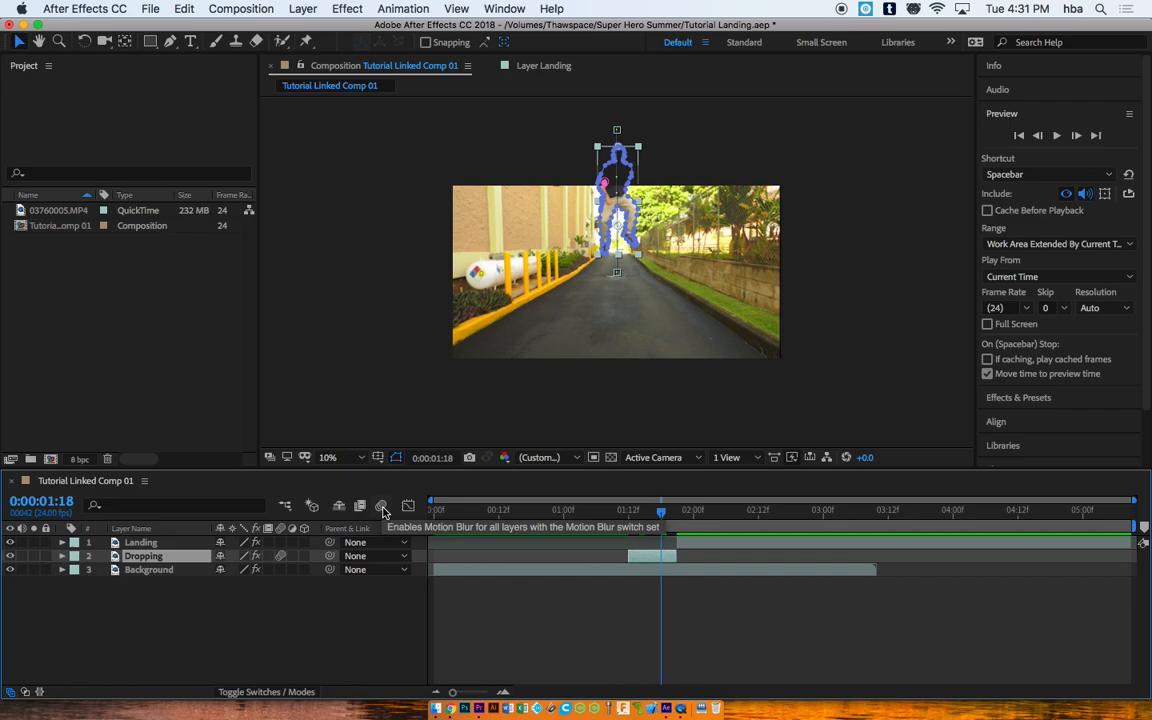
Step: Turn on comp motion blur and review the drop from its first frame
{"action": "left_click", "coordinate": [382, 507]}
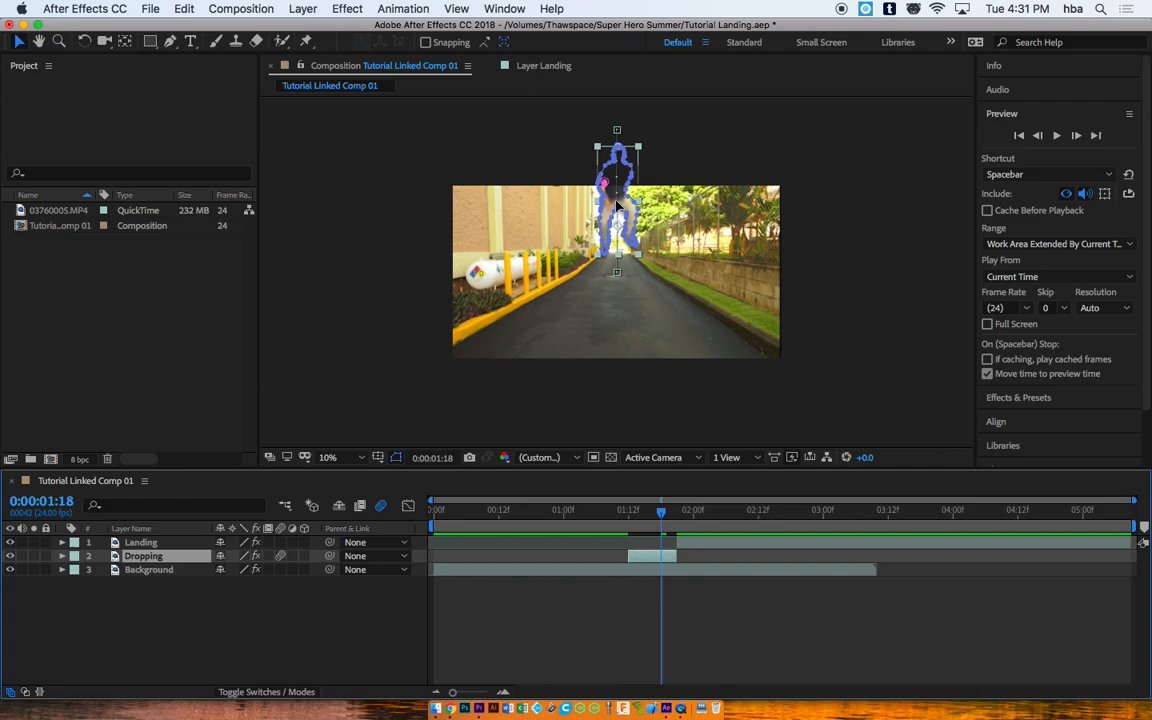
{"action": "left_click_drag", "start_coordinate": [661, 514], "coordinate": [633, 511]}
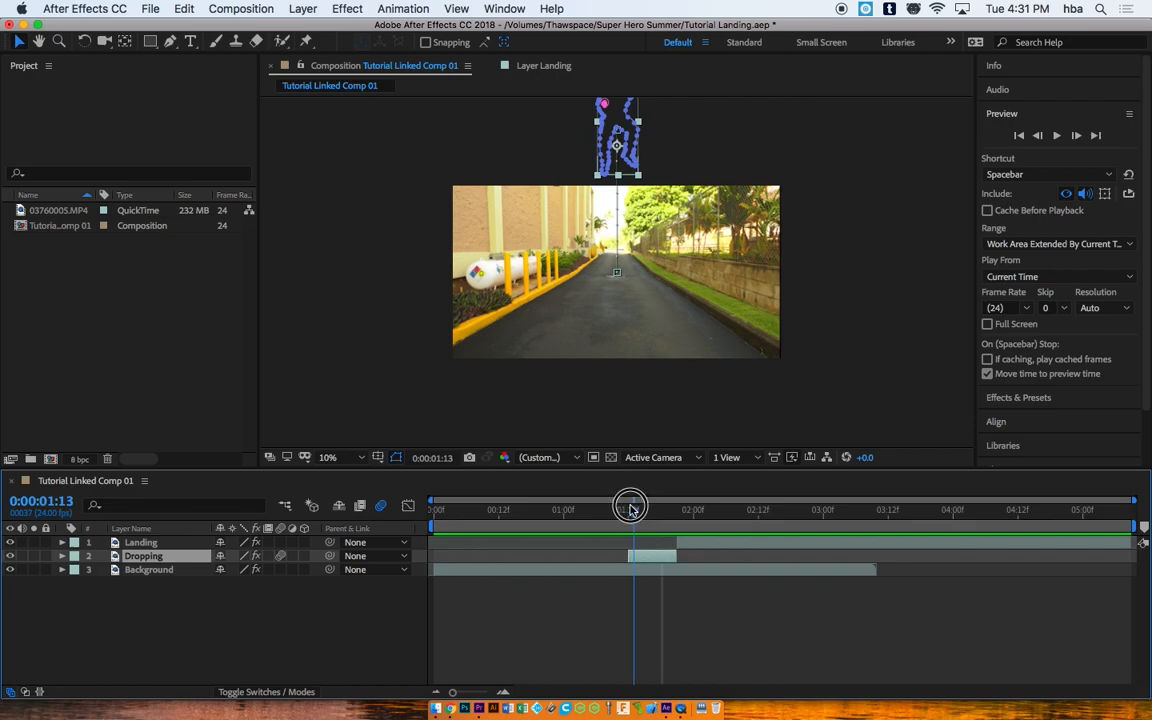
{"action": "left_click_drag", "start_coordinate": [635, 510], "coordinate": [630, 509]}
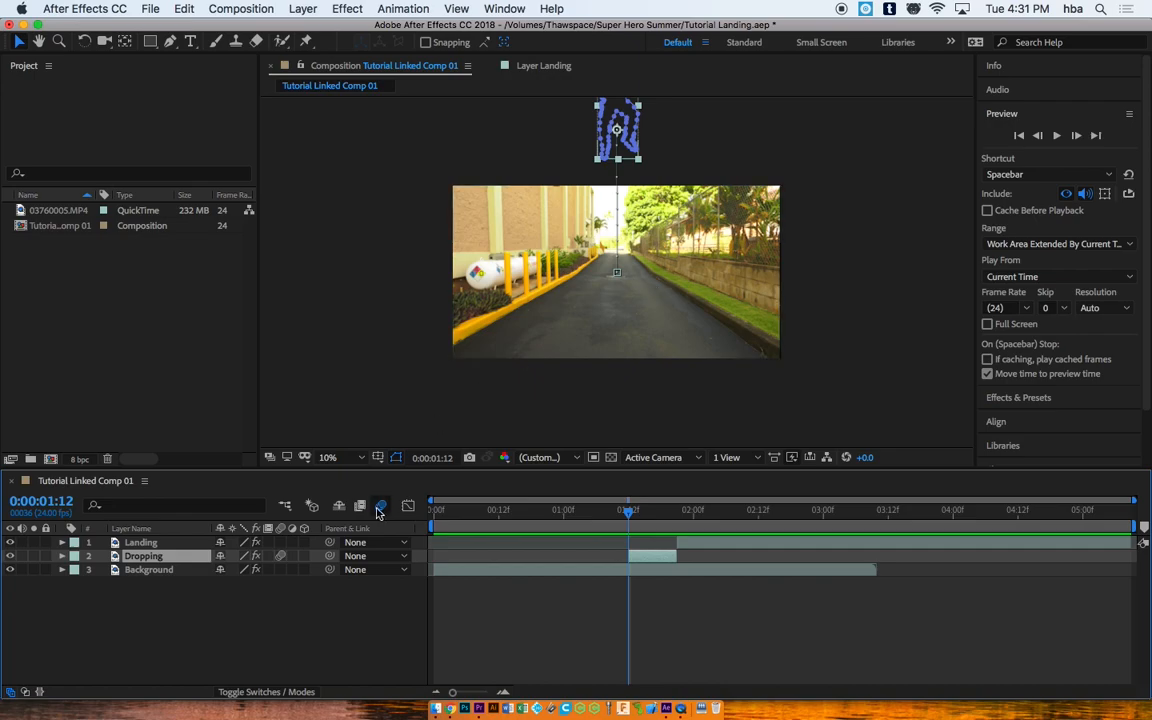
Step: Set the Dropping layer's first Position keyframe to 2048, -406 and check a later frame
{"action": "left_click", "coordinate": [61, 556]}
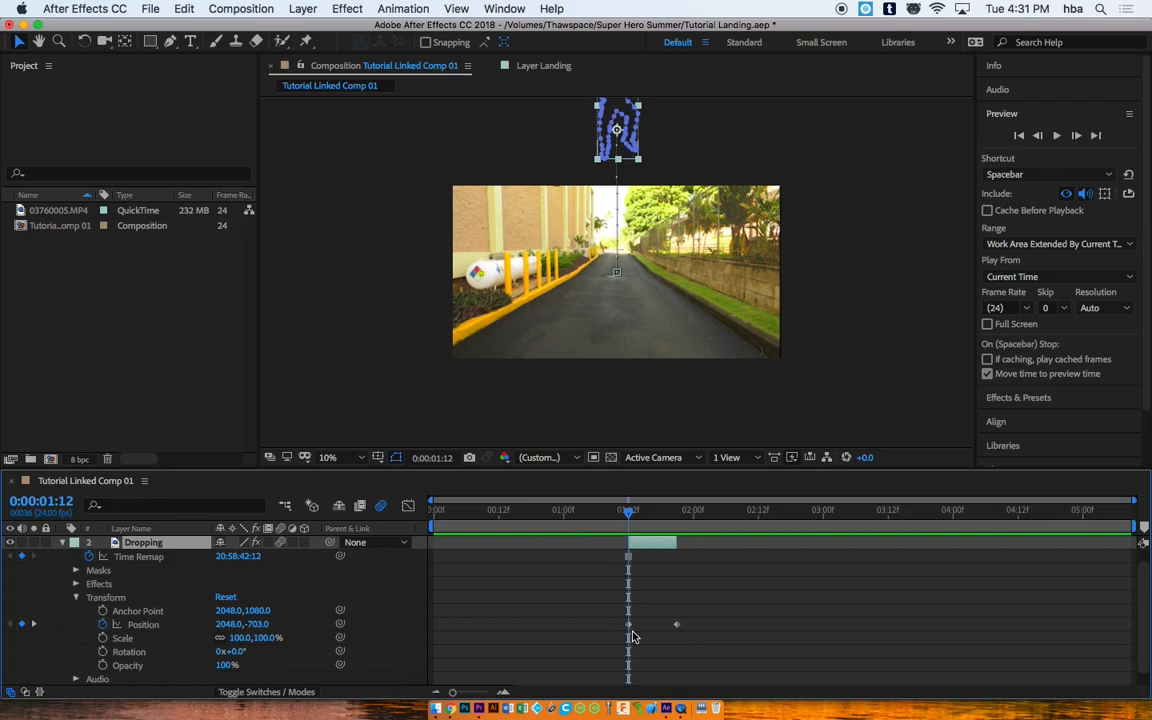
{"action": "left_click_drag", "start_coordinate": [258, 624], "coordinate": [501, 617]}
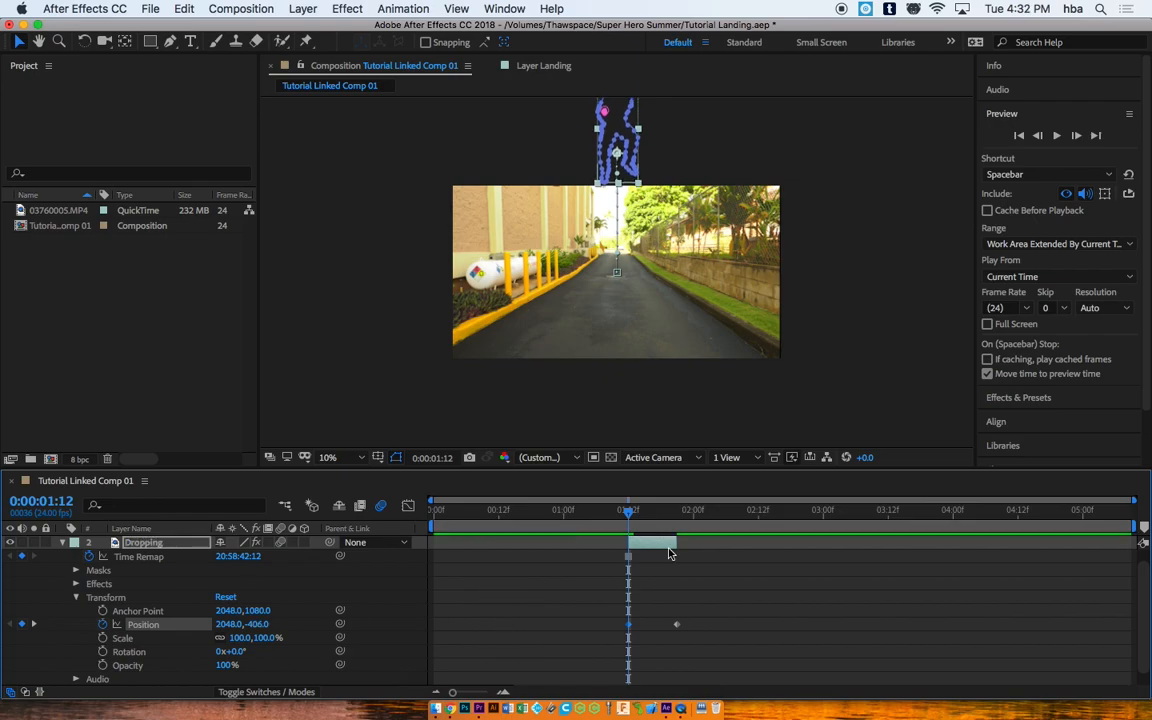
{"action": "left_click_drag", "start_coordinate": [630, 514], "coordinate": [505, 511]}
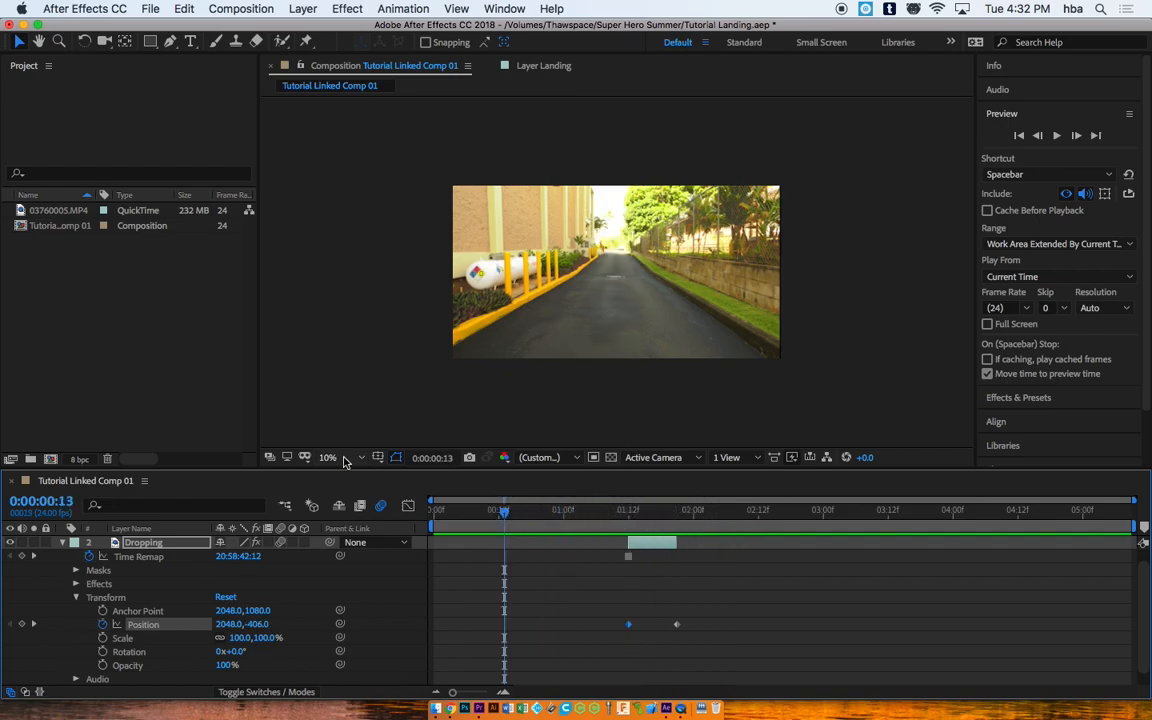
{"action": "left_click", "coordinate": [359, 458]}
Step: Enlarge the comp in the viewer, preview the landing, and save the project
{"action": "left_click", "coordinate": [358, 190]}
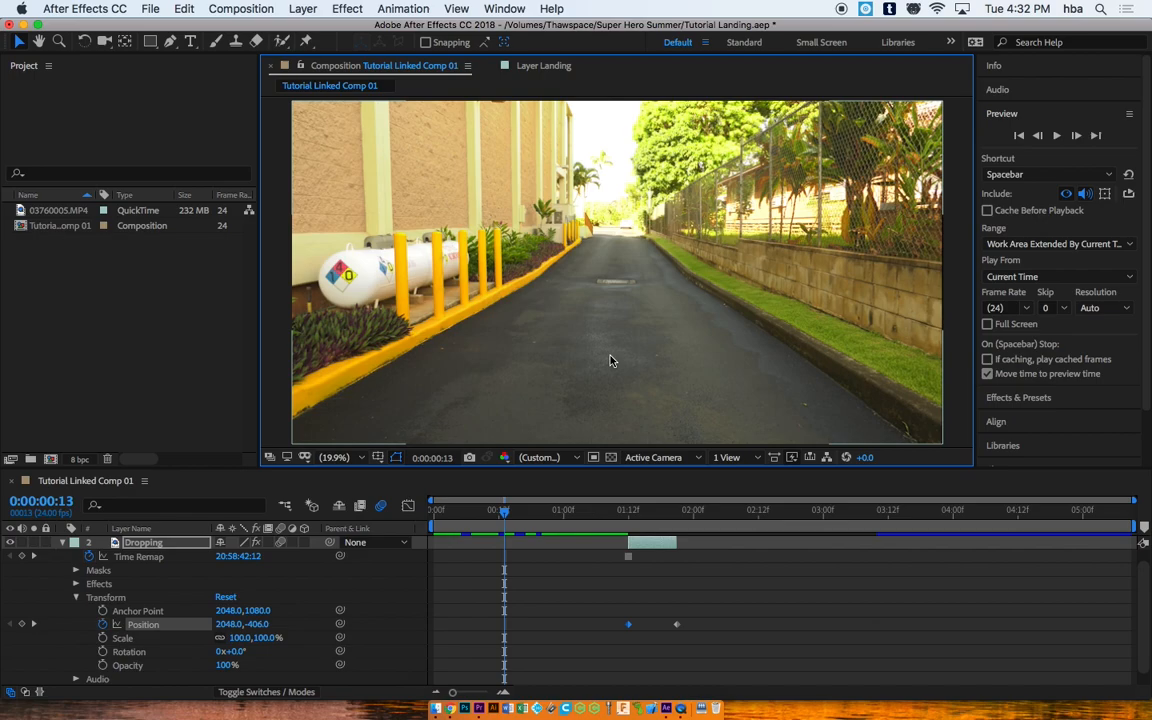
{"action": "left_click", "coordinate": [1057, 137]}
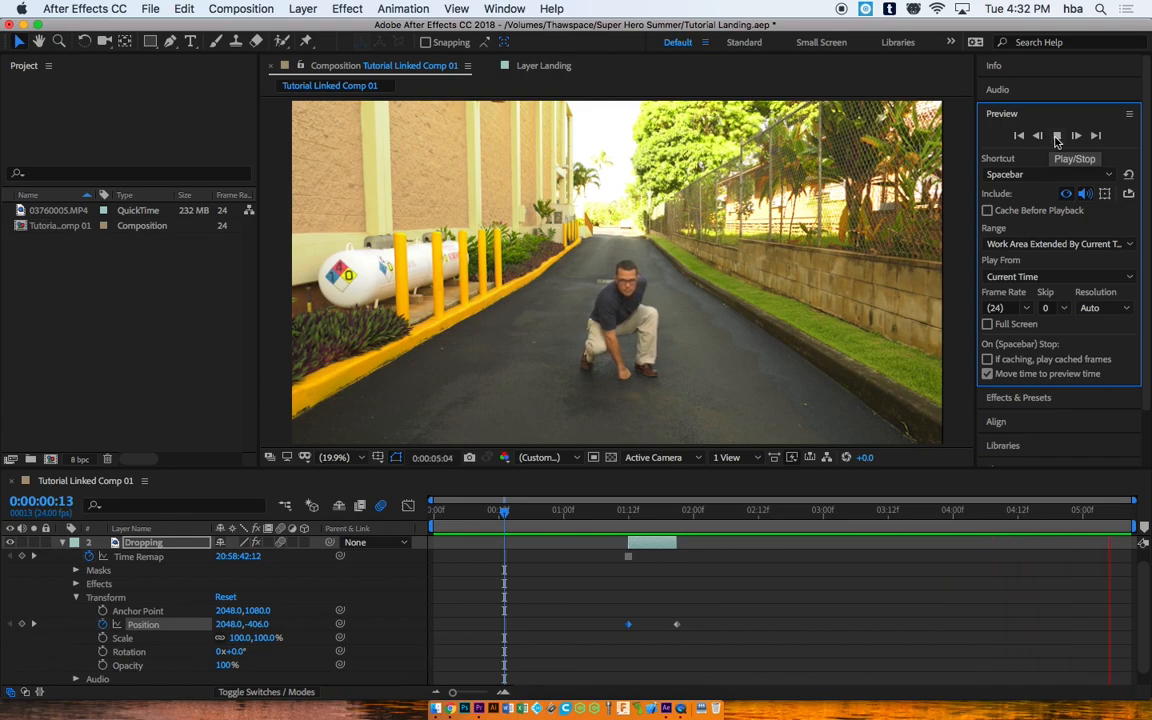
{"action": "left_click", "coordinate": [1052, 141]}
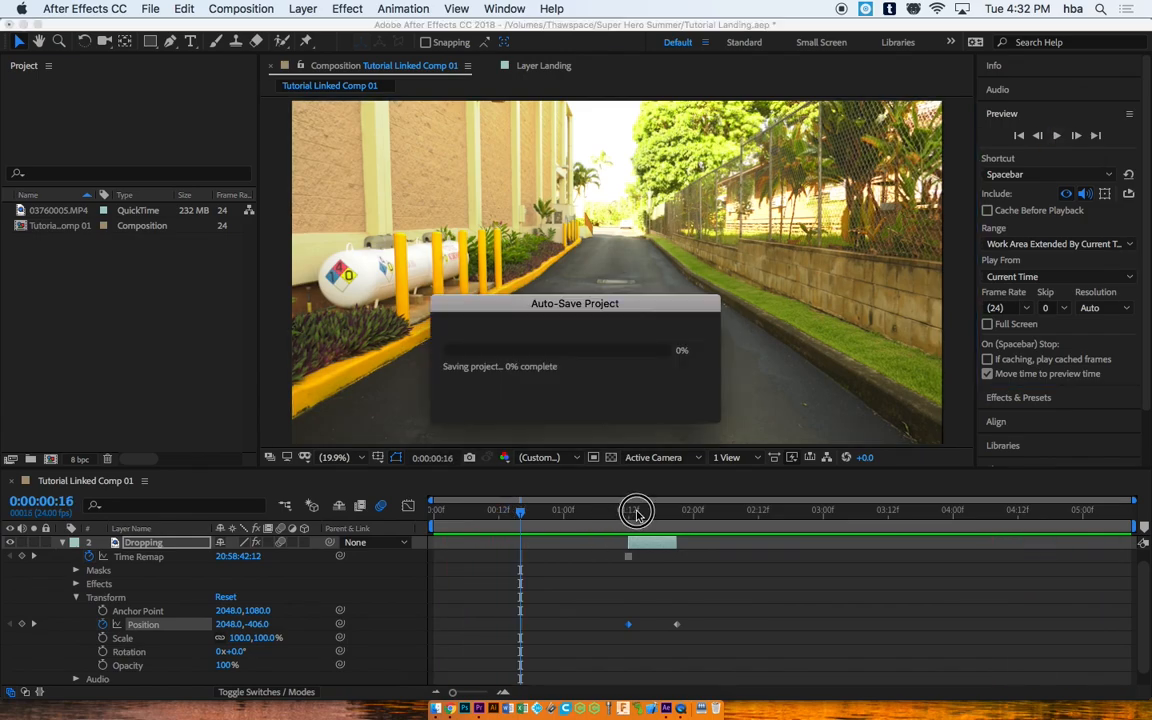
{"action": "left_click", "coordinate": [595, 511]}
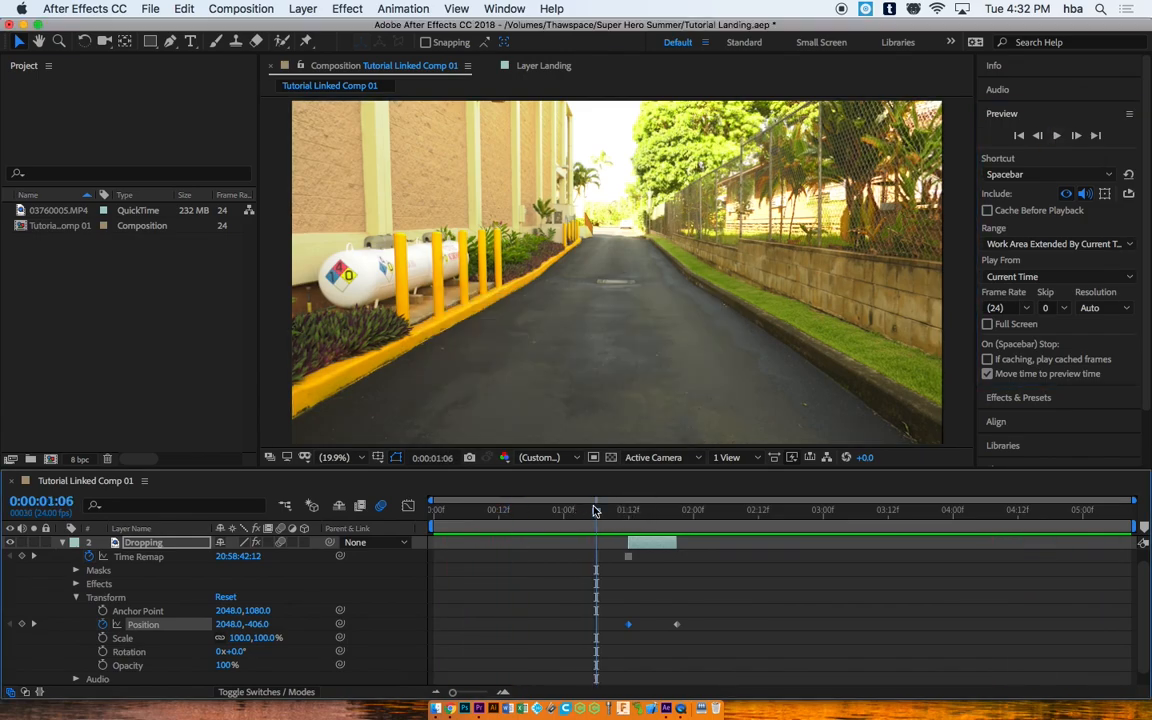
{"action": "key", "text": "super+s"}
Step: Scrub from about 0:00:01:18 through the landing to review the figure's drop
{"action": "left_click_drag", "start_coordinate": [595, 511], "coordinate": [674, 505]}
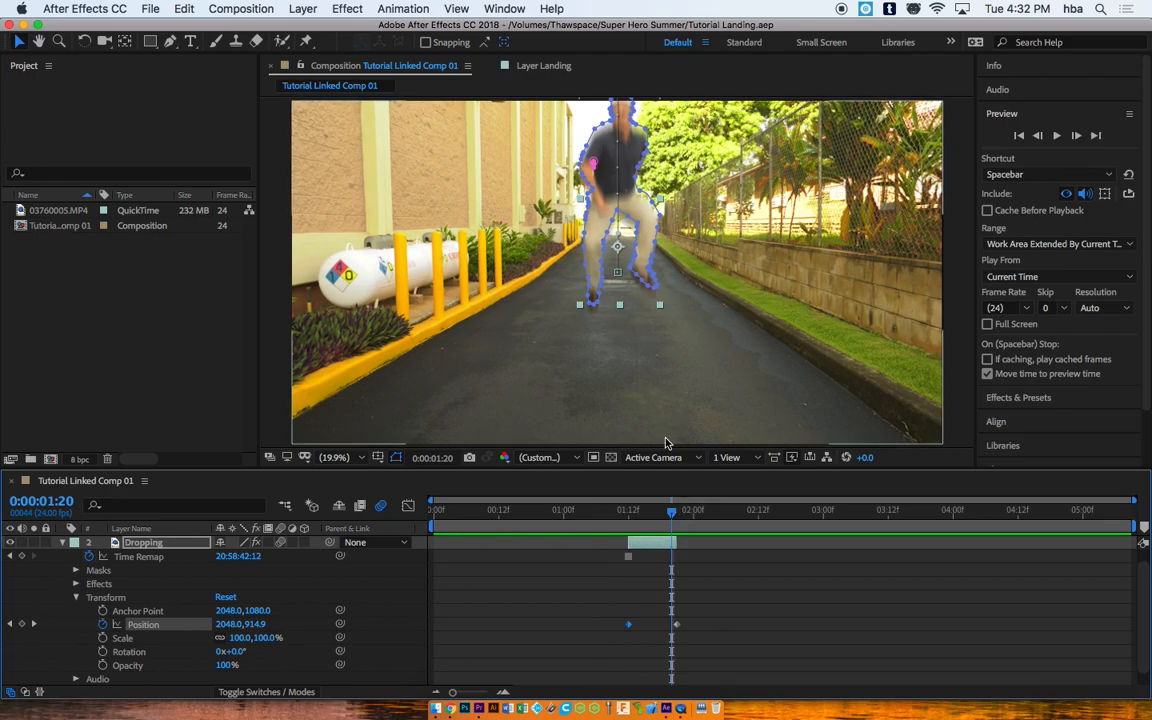
{"action": "mouse_move", "coordinate": [674, 513]}
{"action": "left_mouse_down"}
{"action": "mouse_move", "coordinate": [669, 505]}
{"action": "mouse_move", "coordinate": [690, 513]}
{"action": "left_mouse_up"}
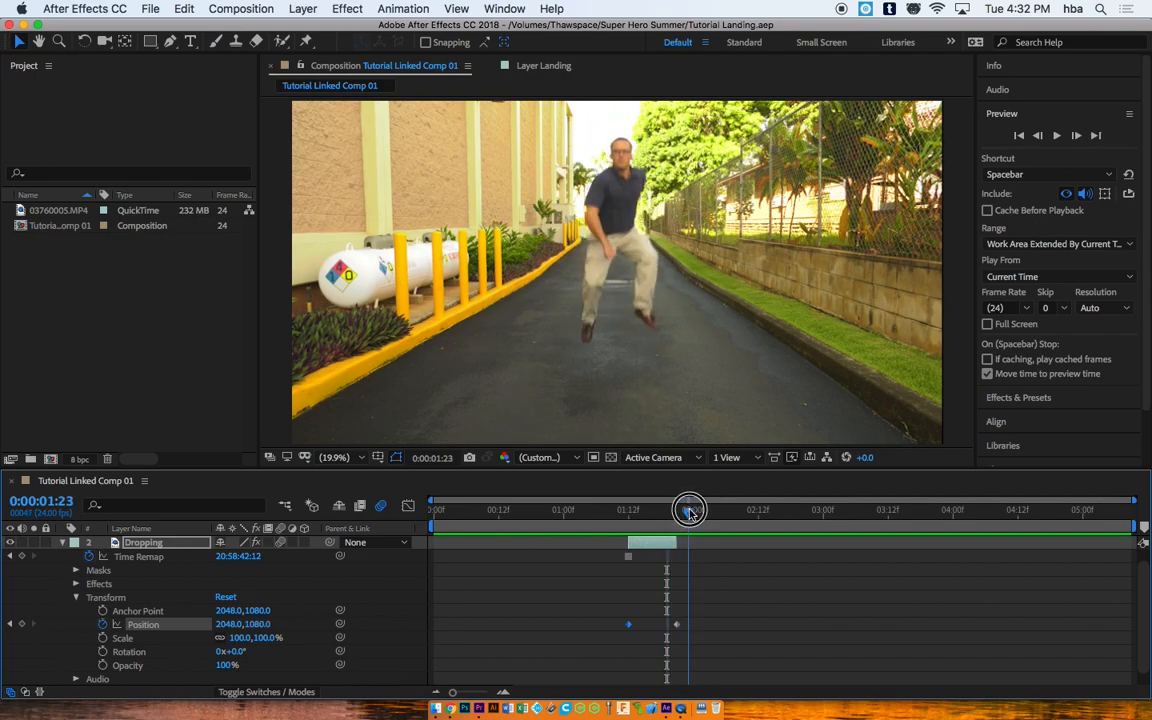
{"action": "left_click_drag", "start_coordinate": [690, 513], "coordinate": [684, 513]}
{"action": "mouse_move", "coordinate": [670, 510]}
{"action": "left_mouse_down"}
{"action": "mouse_move", "coordinate": [753, 512]}
{"action": "mouse_move", "coordinate": [667, 500]}
{"action": "left_mouse_up"}
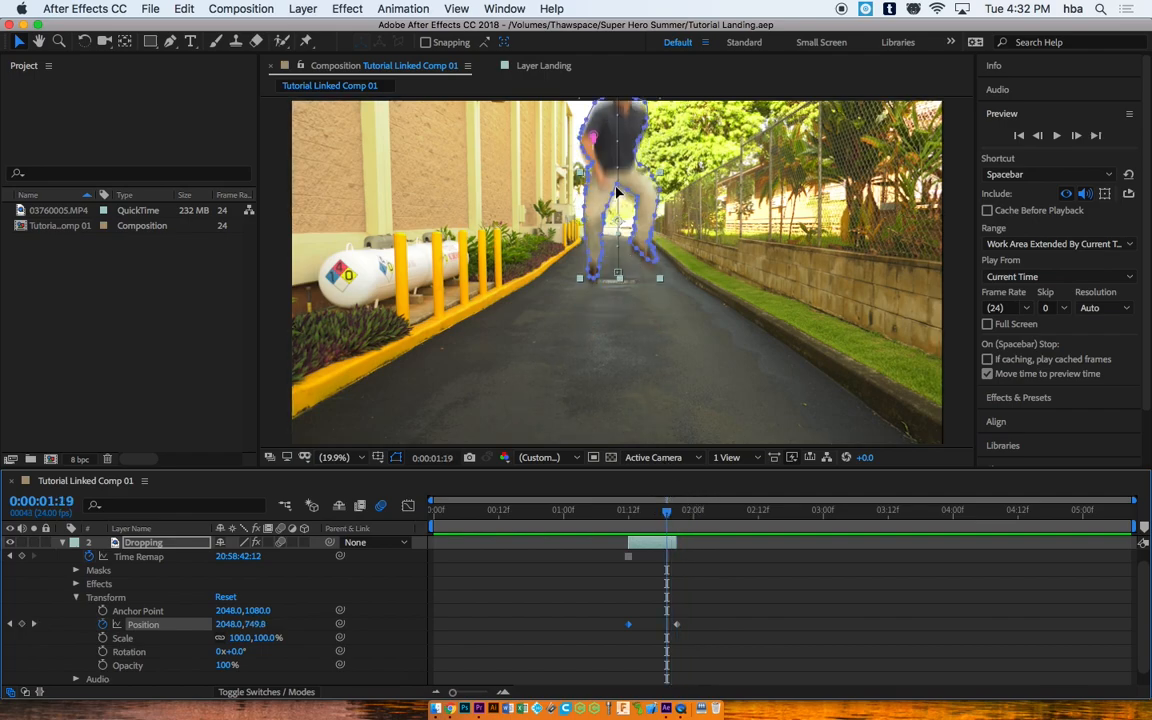
{"action": "left_click_drag", "start_coordinate": [667, 513], "coordinate": [801, 513]}
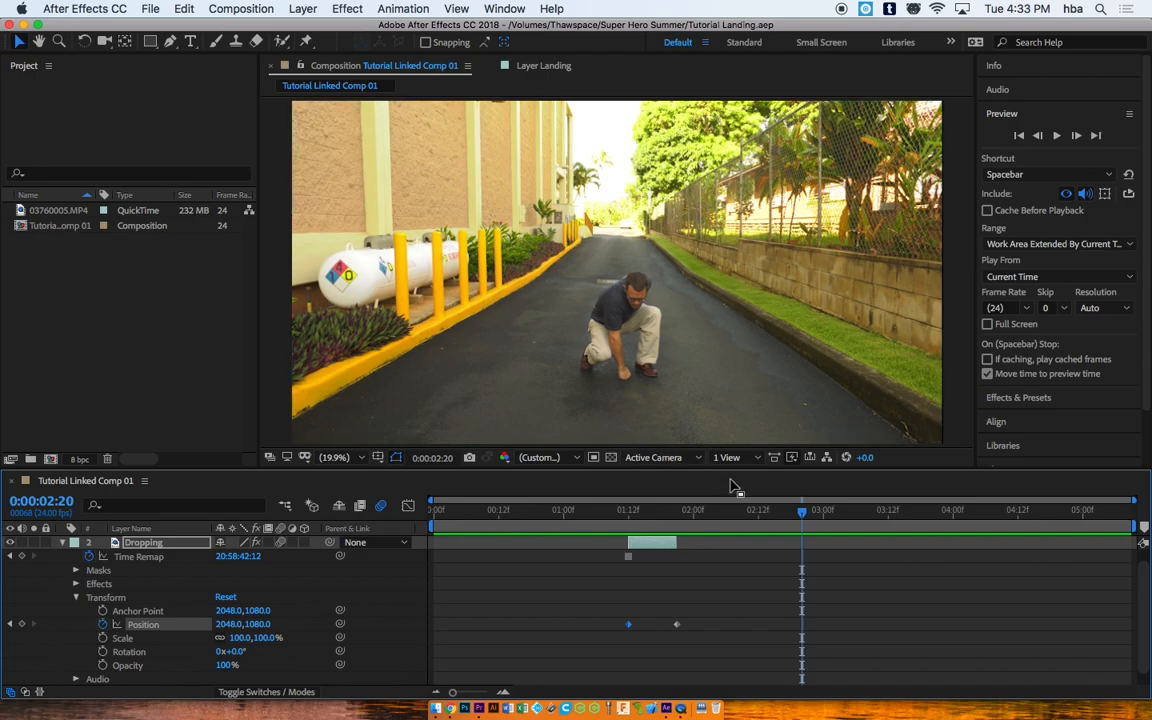
{"action": "left_click_drag", "start_coordinate": [805, 514], "coordinate": [682, 502]}
Step: Collapse the Dropping layer and settle on the crouched landing frame near 0:00:02:12
{"action": "left_click", "coordinate": [64, 546]}
{"action": "left_click", "coordinate": [63, 543]}
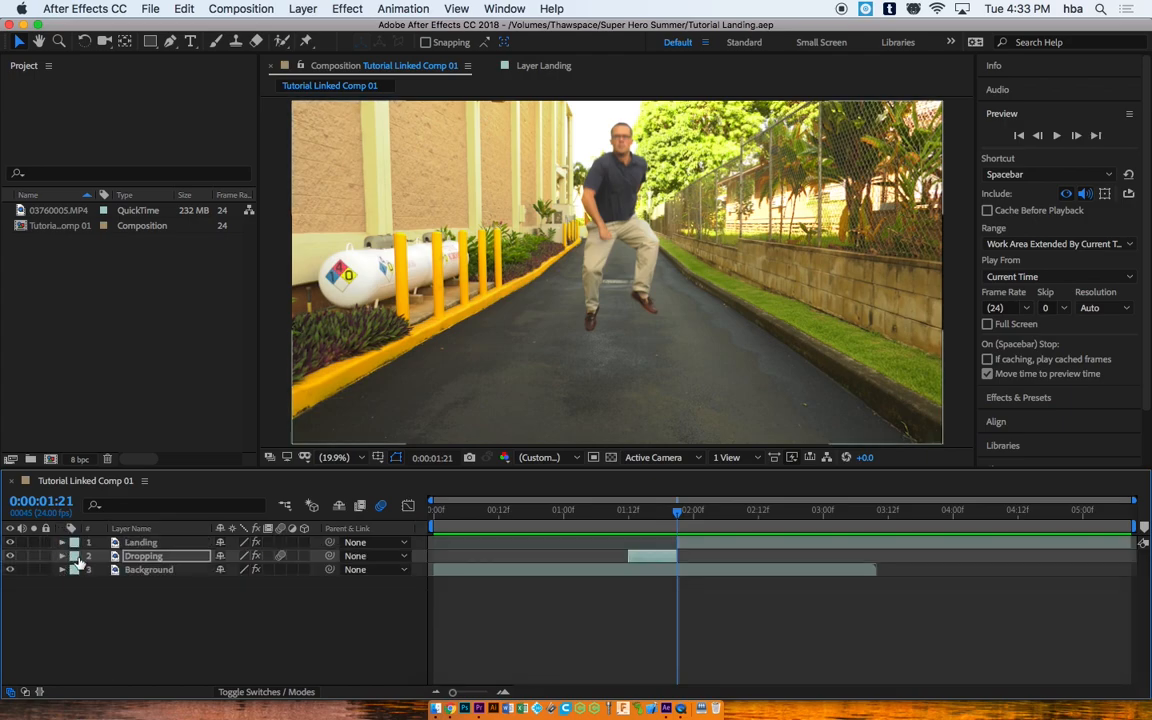
{"action": "left_click_drag", "start_coordinate": [679, 514], "coordinate": [747, 514]}
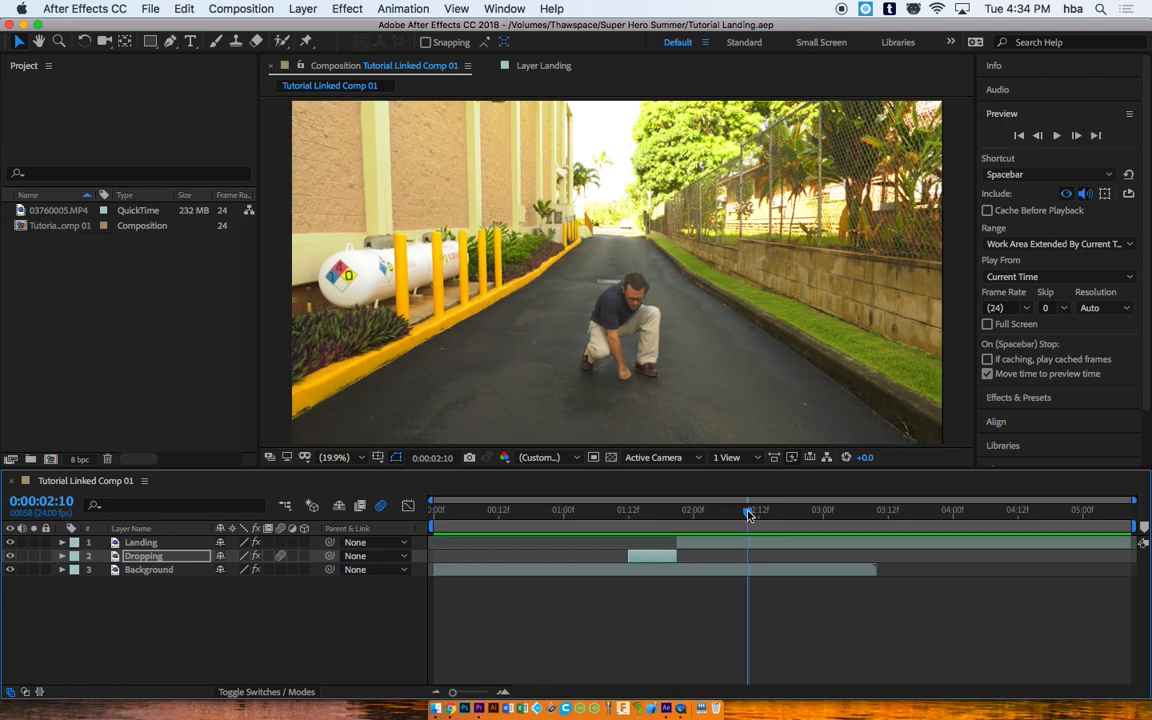
{"action": "left_click_drag", "start_coordinate": [740, 514], "coordinate": [758, 514]}
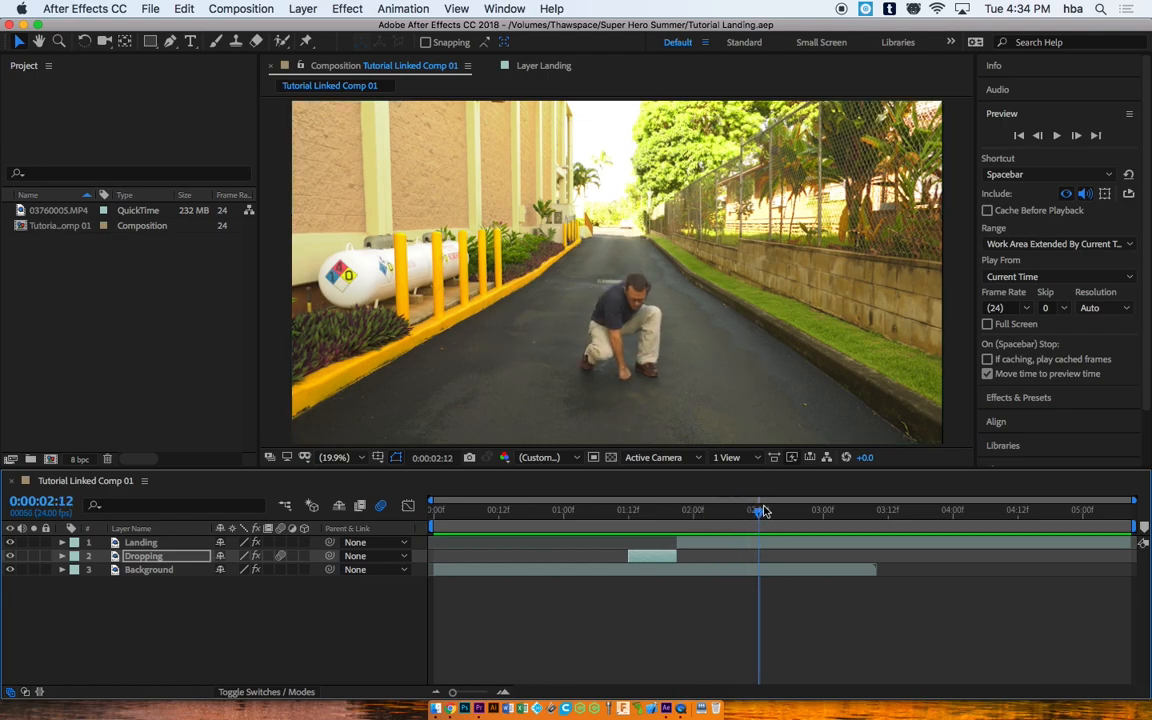
Step: Show the Effects & Presets panel and move the current time to 0:00:02:00
{"action": "left_click", "coordinate": [1130, 115]}
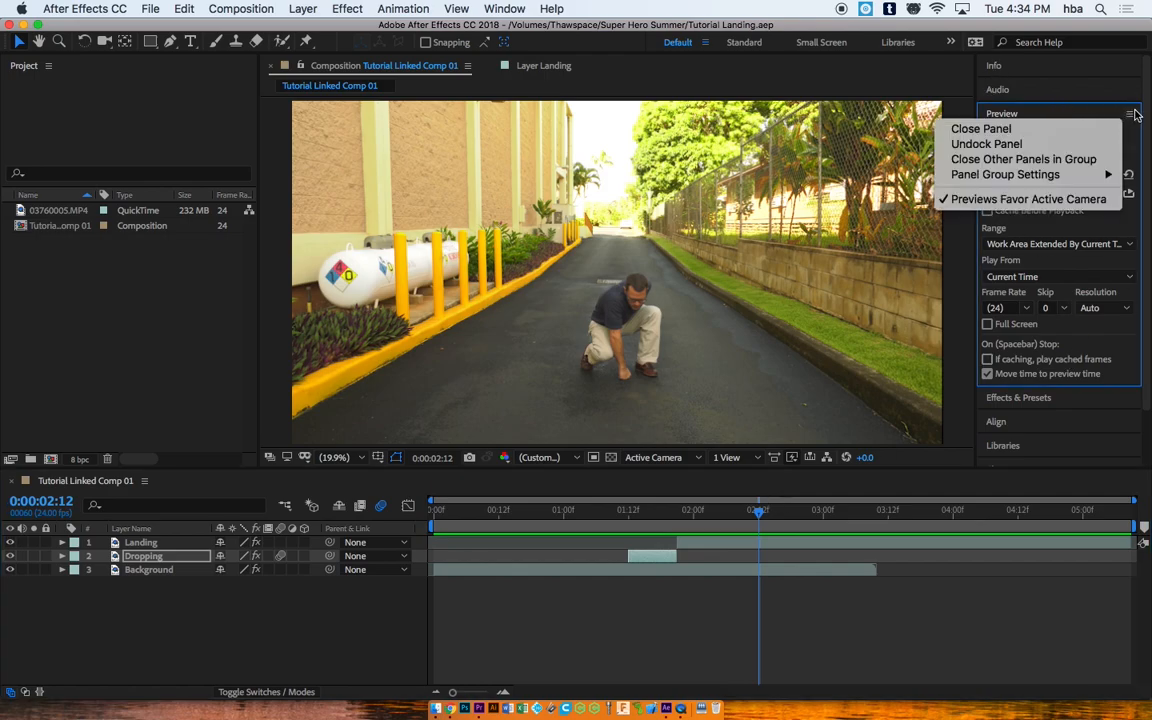
{"action": "left_click", "coordinate": [1134, 125]}
{"action": "left_click", "coordinate": [1036, 399]}
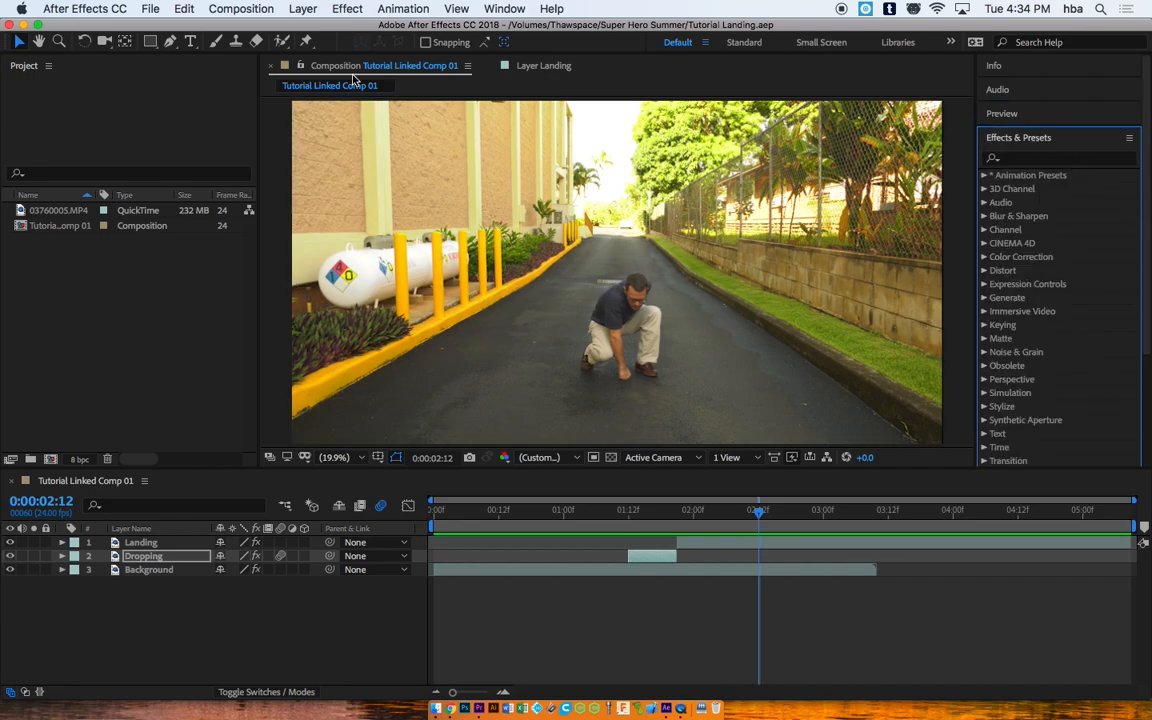
{"action": "left_click", "coordinate": [303, 10]}
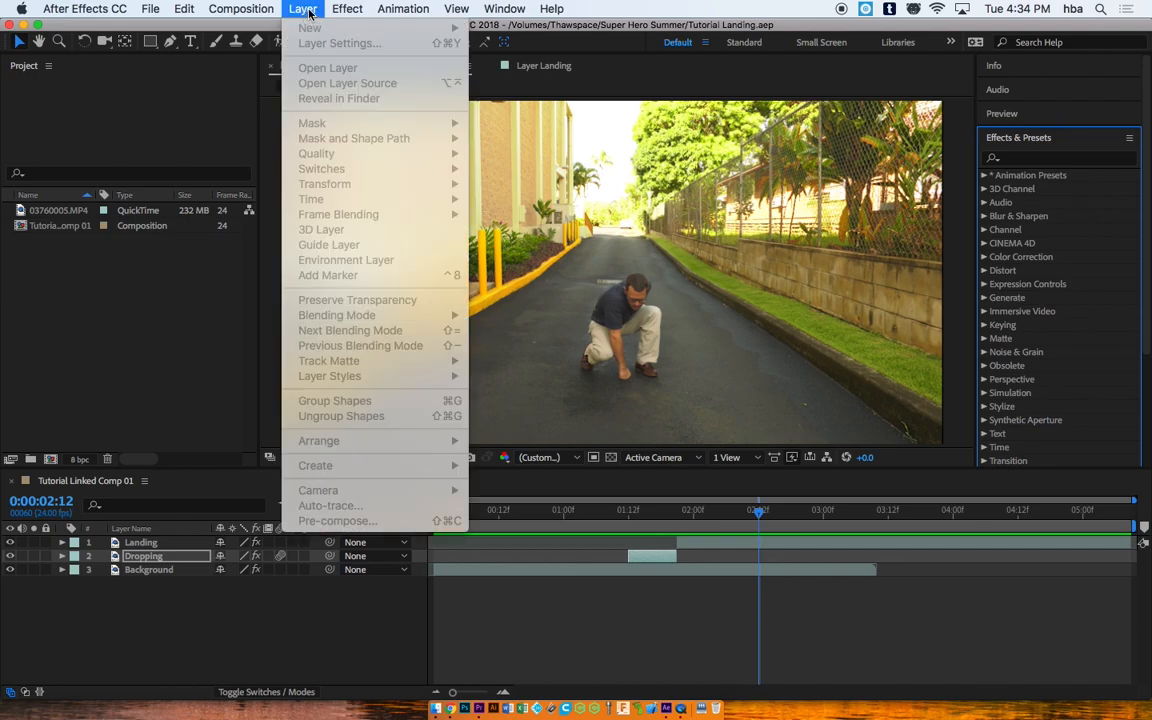
{"action": "mouse_move", "coordinate": [403, 9]}
{"action": "left_click", "coordinate": [685, 85]}
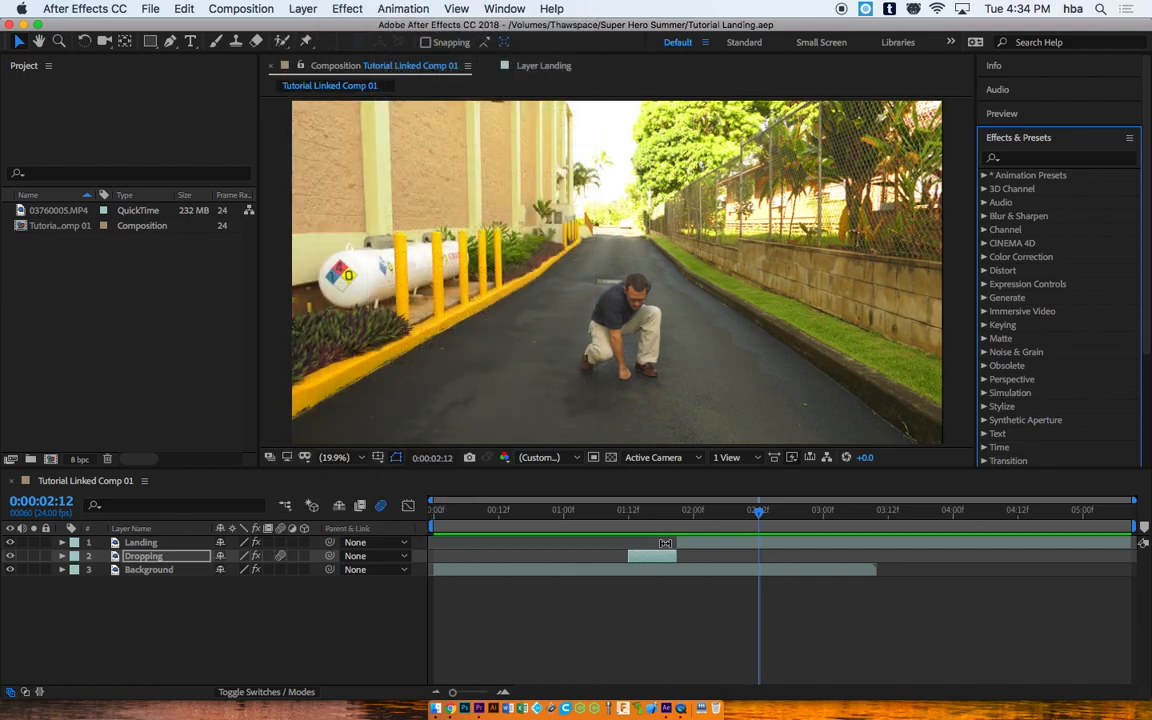
{"action": "left_click", "coordinate": [694, 515]}
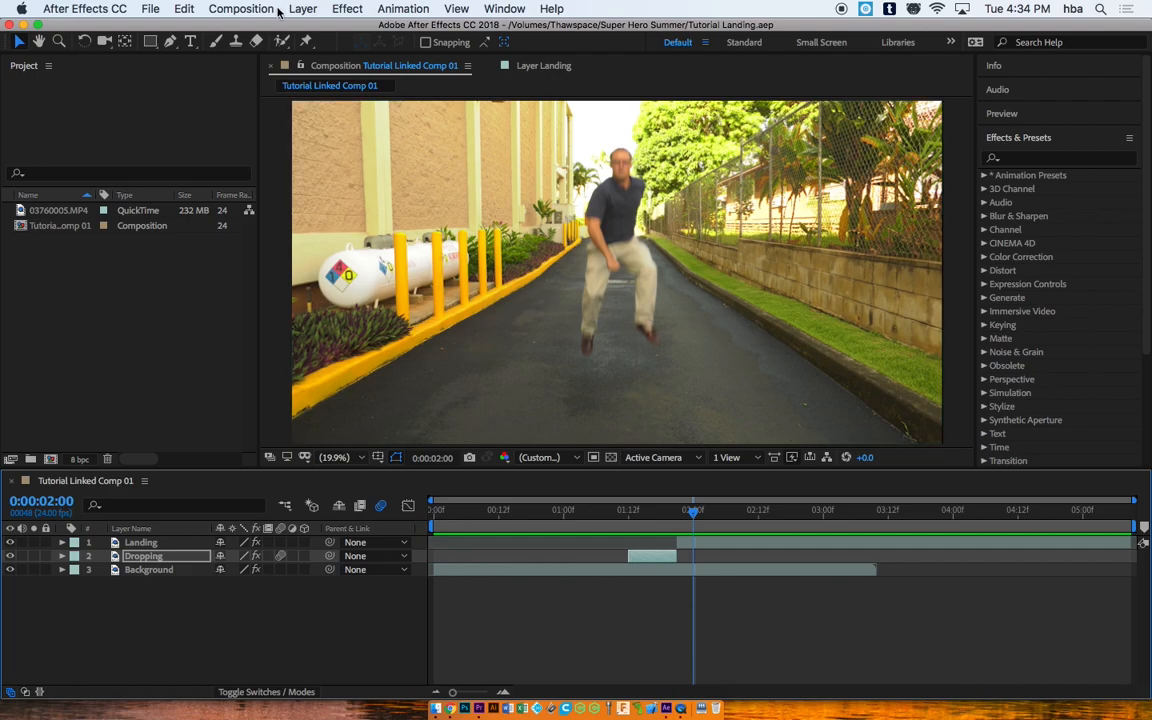
Step: Create a 4096×2160 solid layer named Dust via Layer > New > Solid
{"action": "left_click", "coordinate": [314, 10]}
{"action": "mouse_move", "coordinate": [320, 32]}
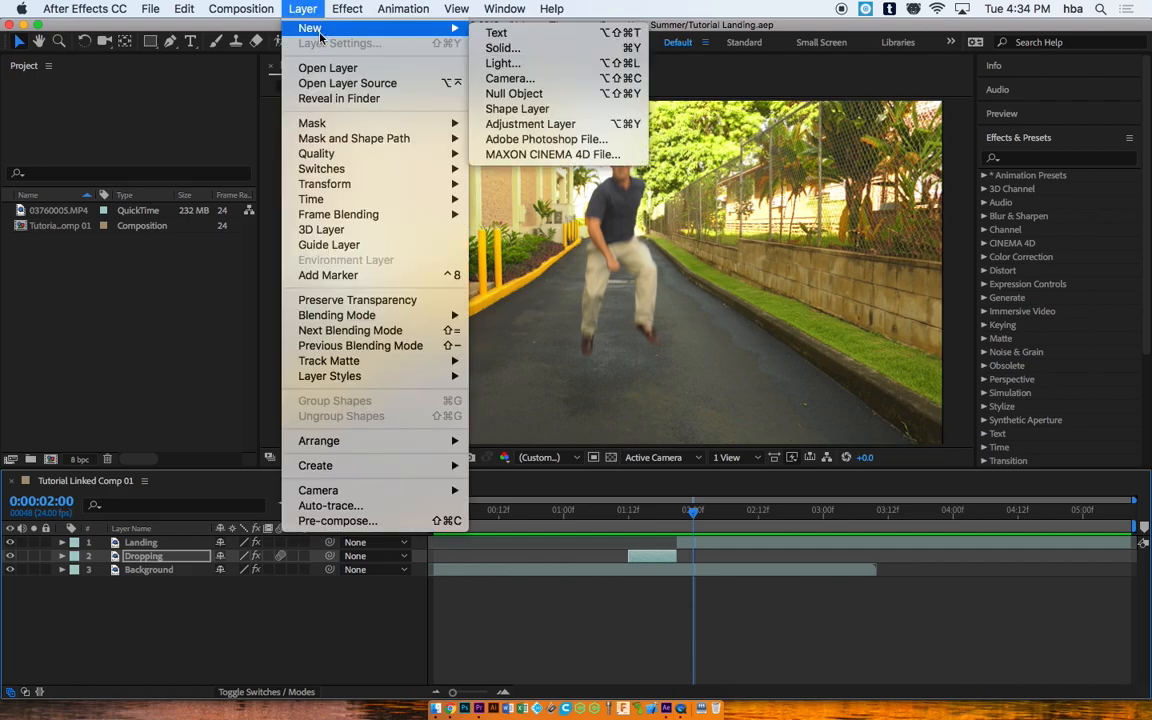
{"action": "left_click", "coordinate": [502, 48]}
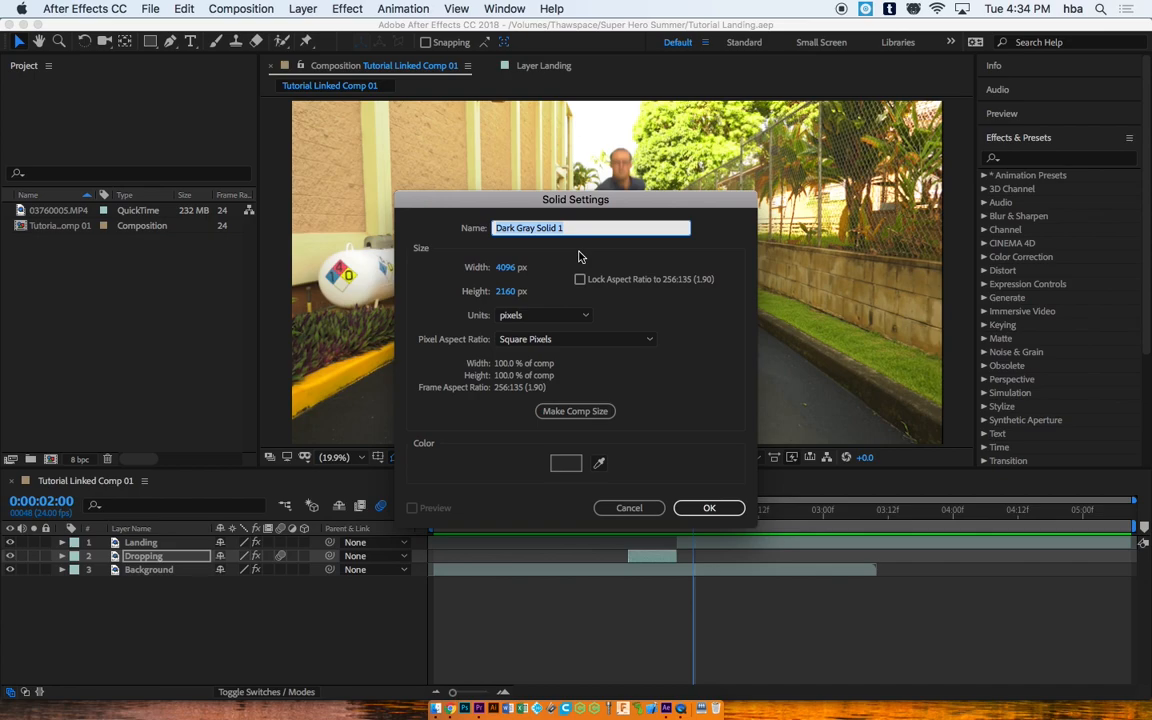
{"action": "type", "text": "Dust"}
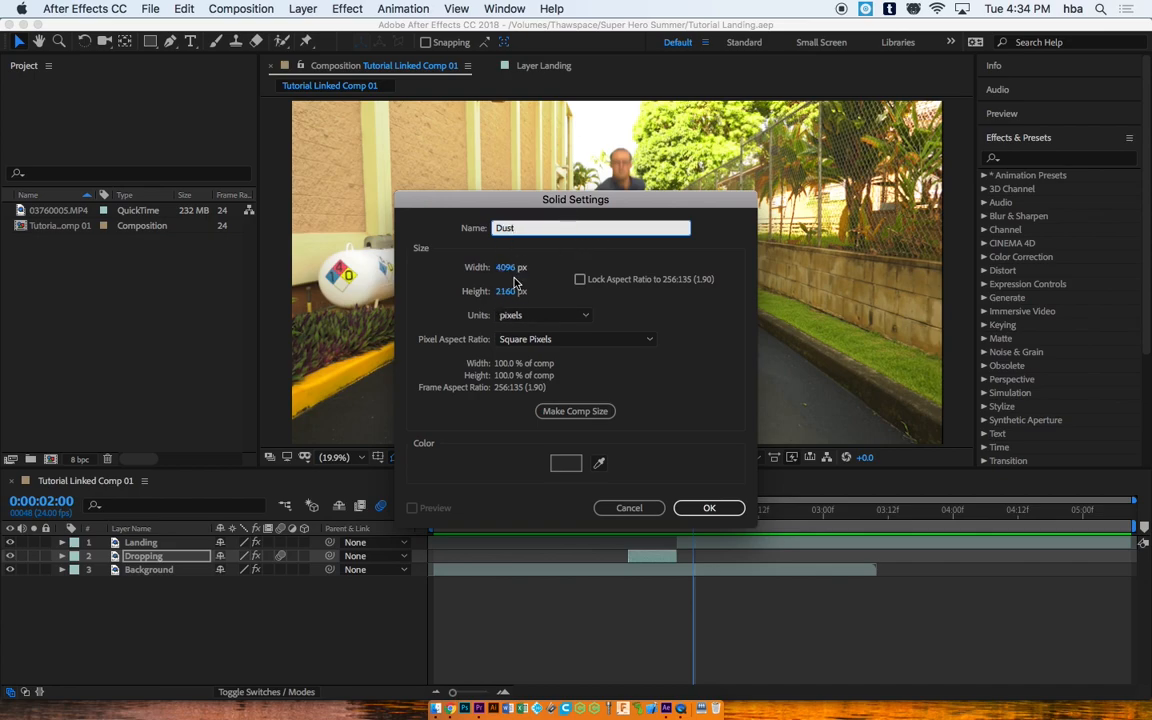
{"action": "left_click", "coordinate": [709, 510]}
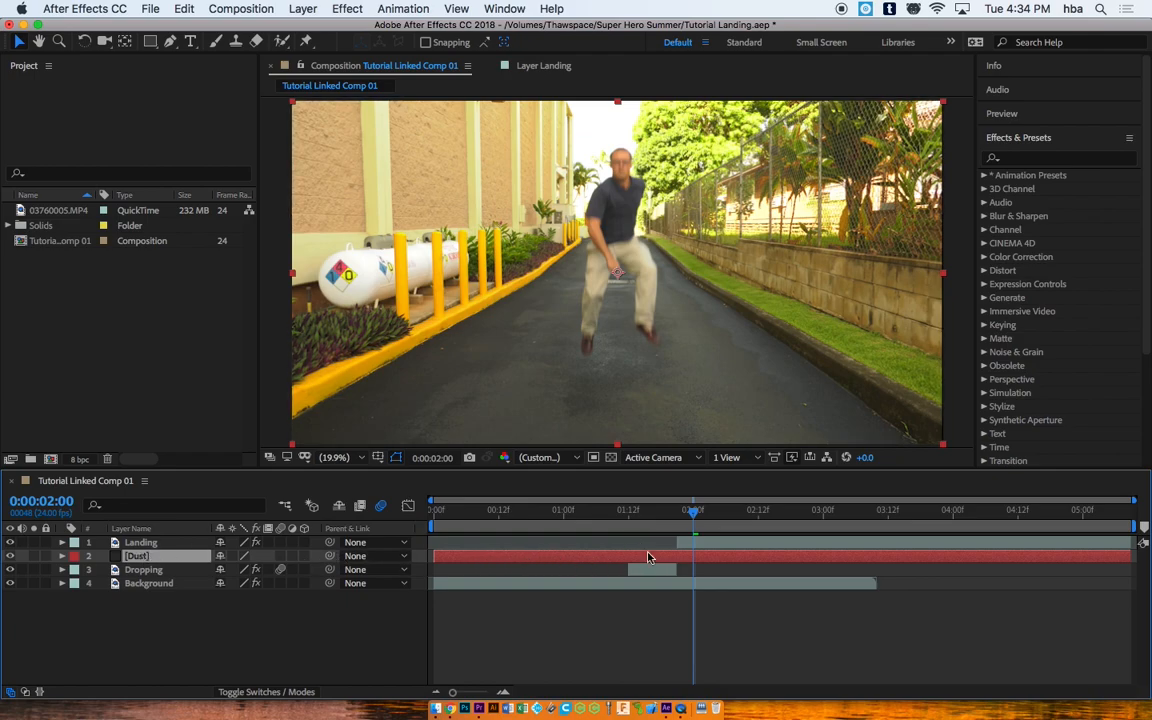
Step: Search the effects for 'el' and drag Generate > Ellipse onto the Dust layer
{"action": "left_click_drag", "start_coordinate": [690, 515], "coordinate": [727, 515]}
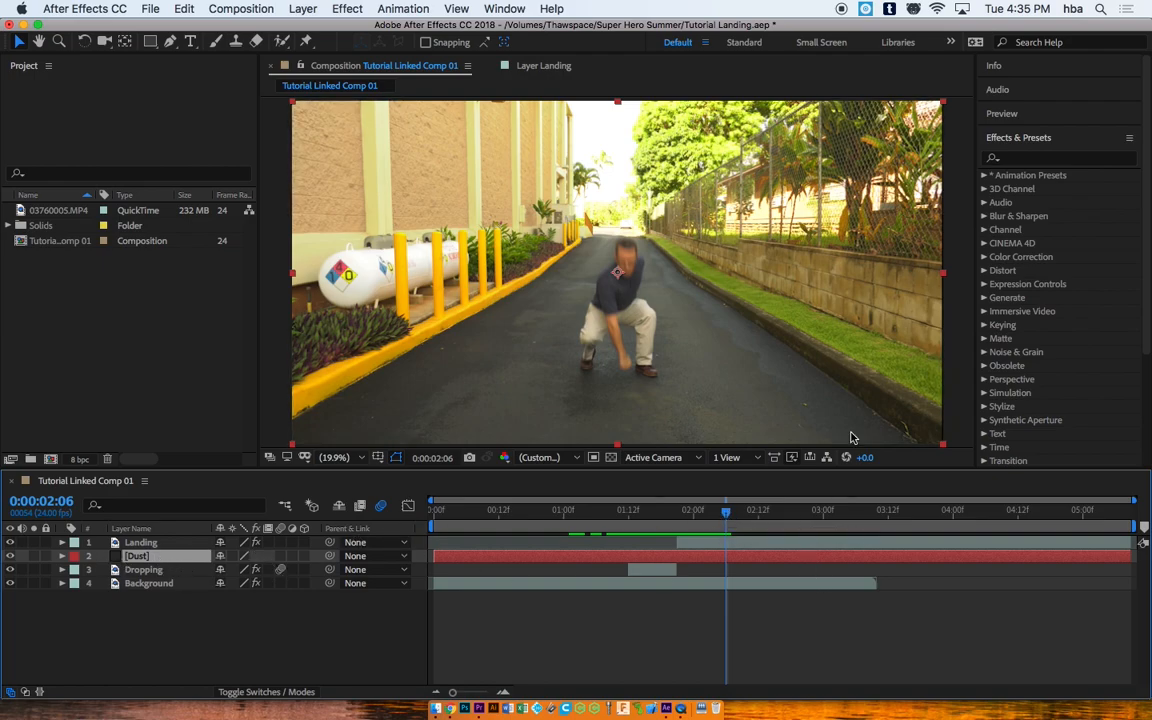
{"action": "left_click", "coordinate": [1024, 160]}
{"action": "type", "text": "e"}
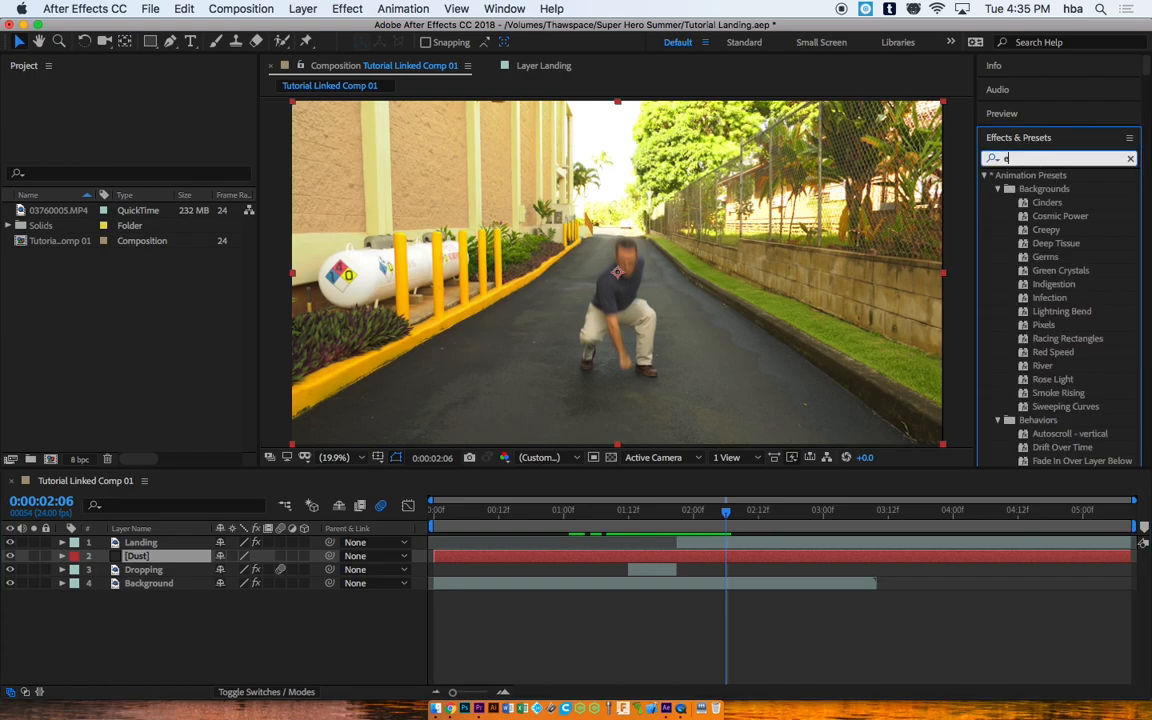
{"action": "type", "text": "ll"}
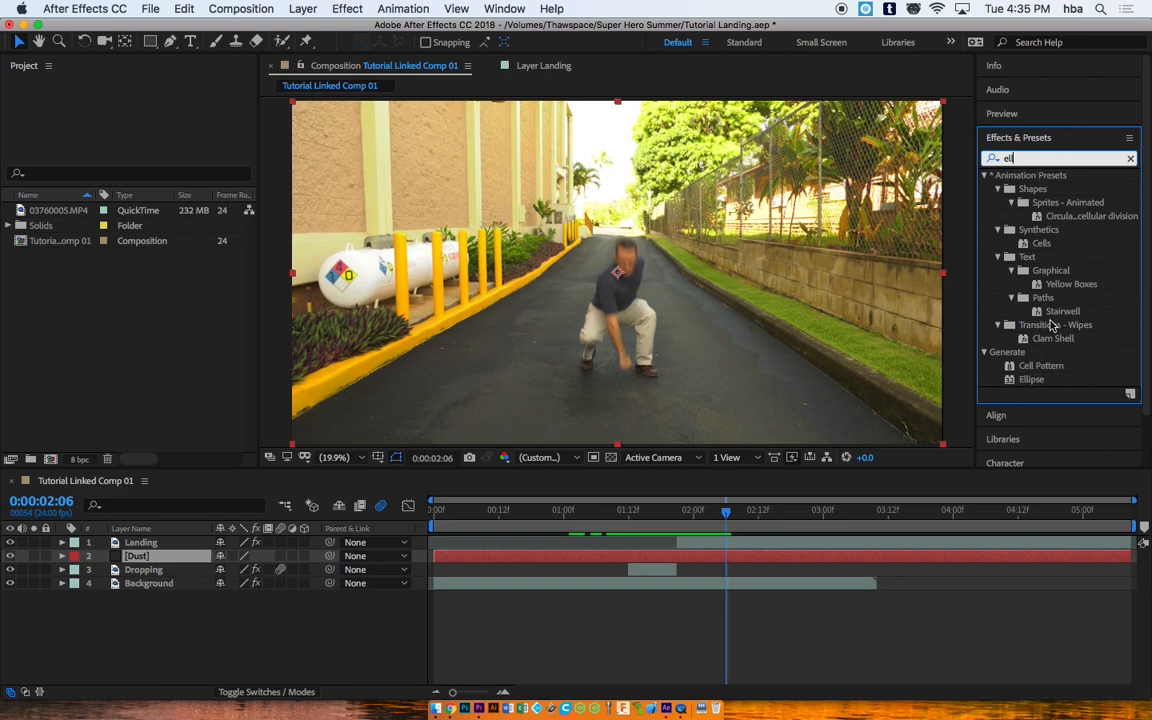
{"action": "left_click_drag", "start_coordinate": [1031, 381], "coordinate": [703, 562]}
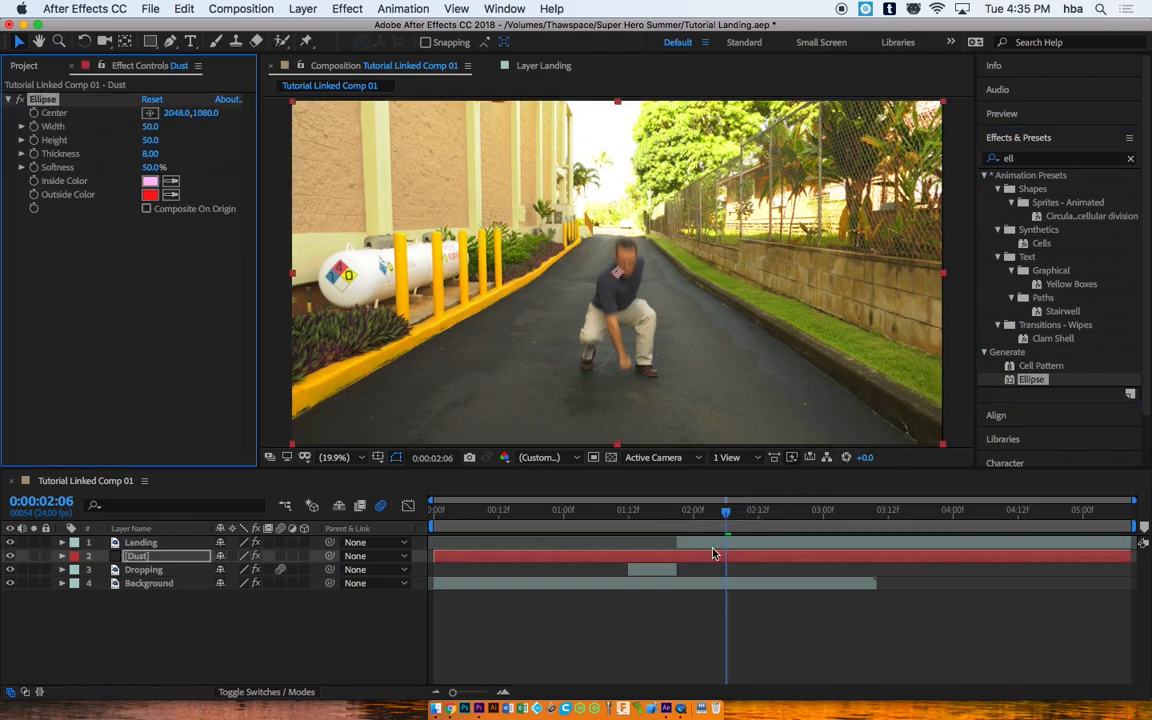
Step: Move the Dust layer above Landing and widen its ellipse to 680
{"action": "mouse_move", "coordinate": [729, 513]}
{"action": "left_mouse_down"}
{"action": "mouse_move", "coordinate": [609, 512]}
{"action": "mouse_move", "coordinate": [742, 524]}
{"action": "left_mouse_up"}
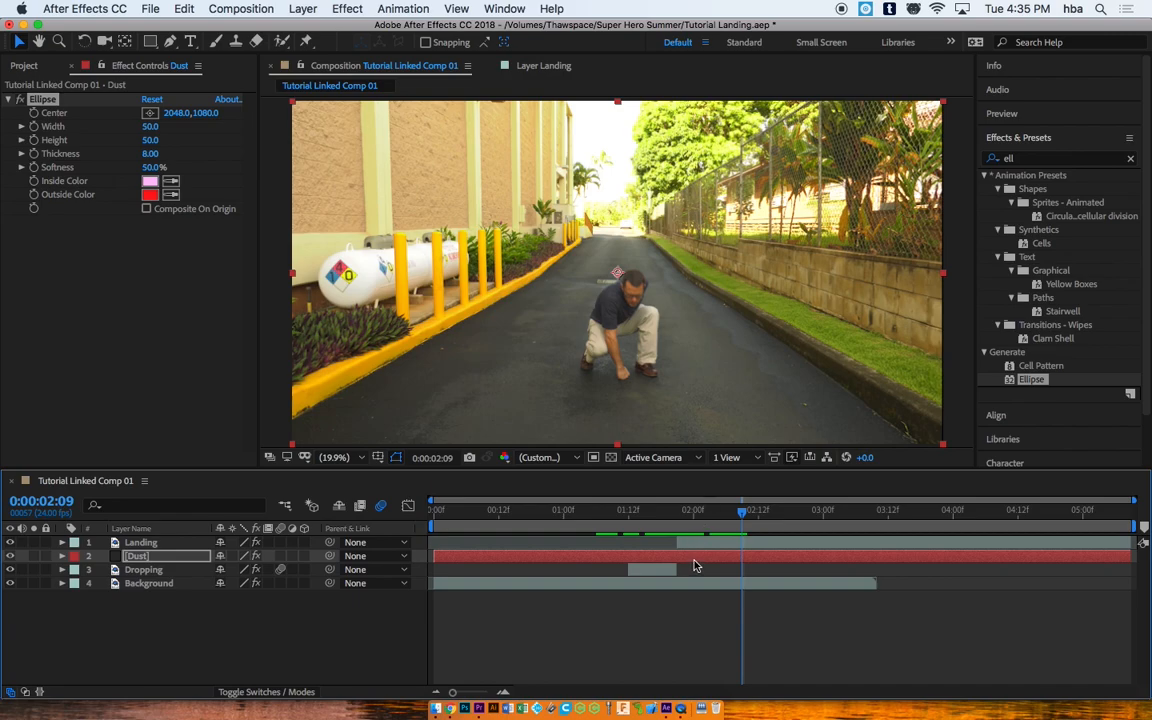
{"action": "left_click", "coordinate": [694, 557]}
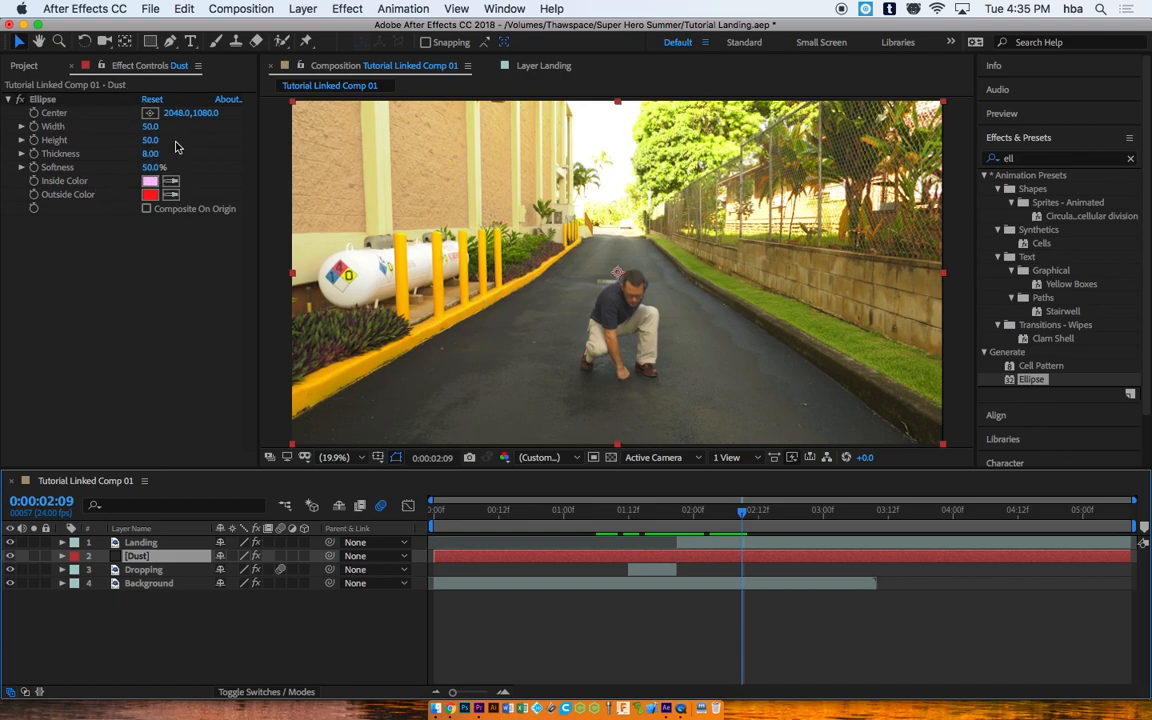
{"action": "left_click_drag", "start_coordinate": [152, 131], "coordinate": [420, 115]}
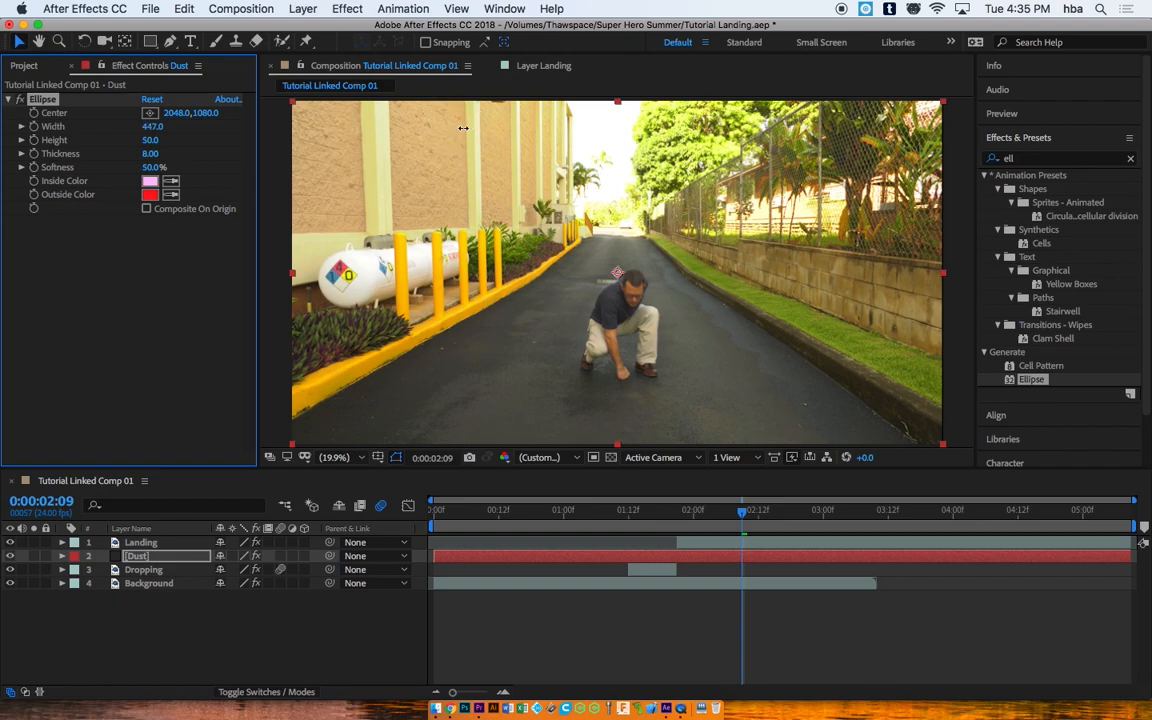
{"action": "left_click_drag", "start_coordinate": [160, 131], "coordinate": [253, 118]}
{"action": "left_click_drag", "start_coordinate": [747, 516], "coordinate": [670, 514]}
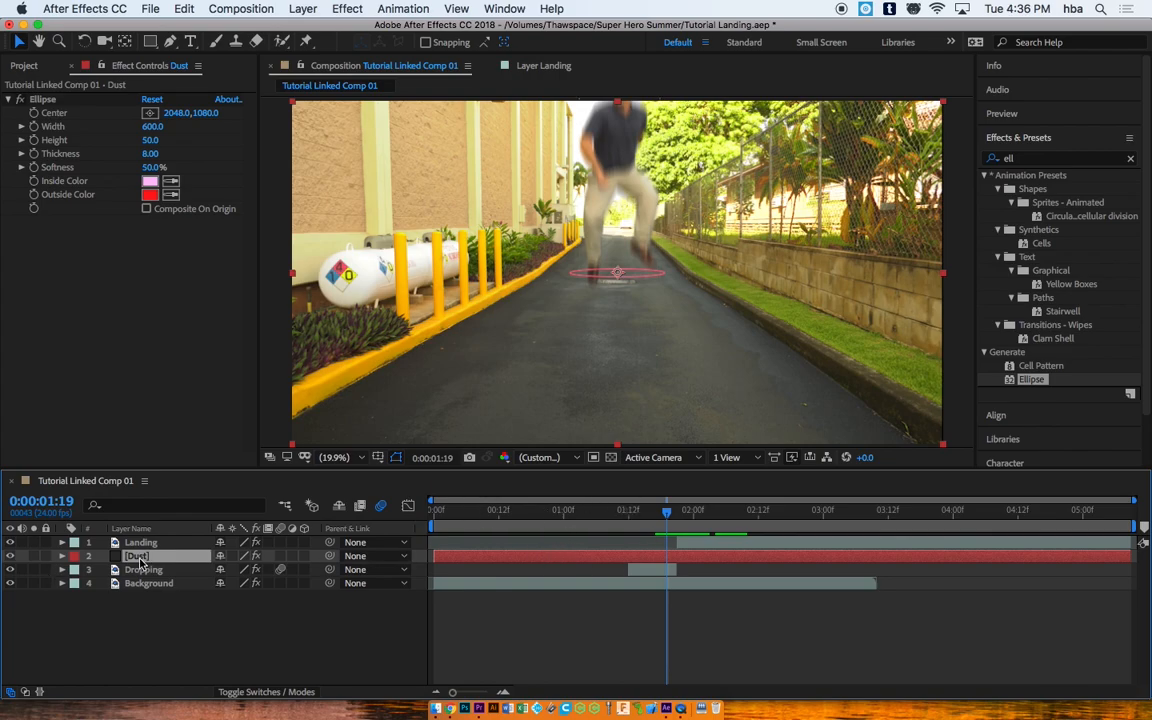
{"action": "left_click_drag", "start_coordinate": [141, 561], "coordinate": [143, 542]}
{"action": "left_click_drag", "start_coordinate": [667, 511], "coordinate": [743, 512]}
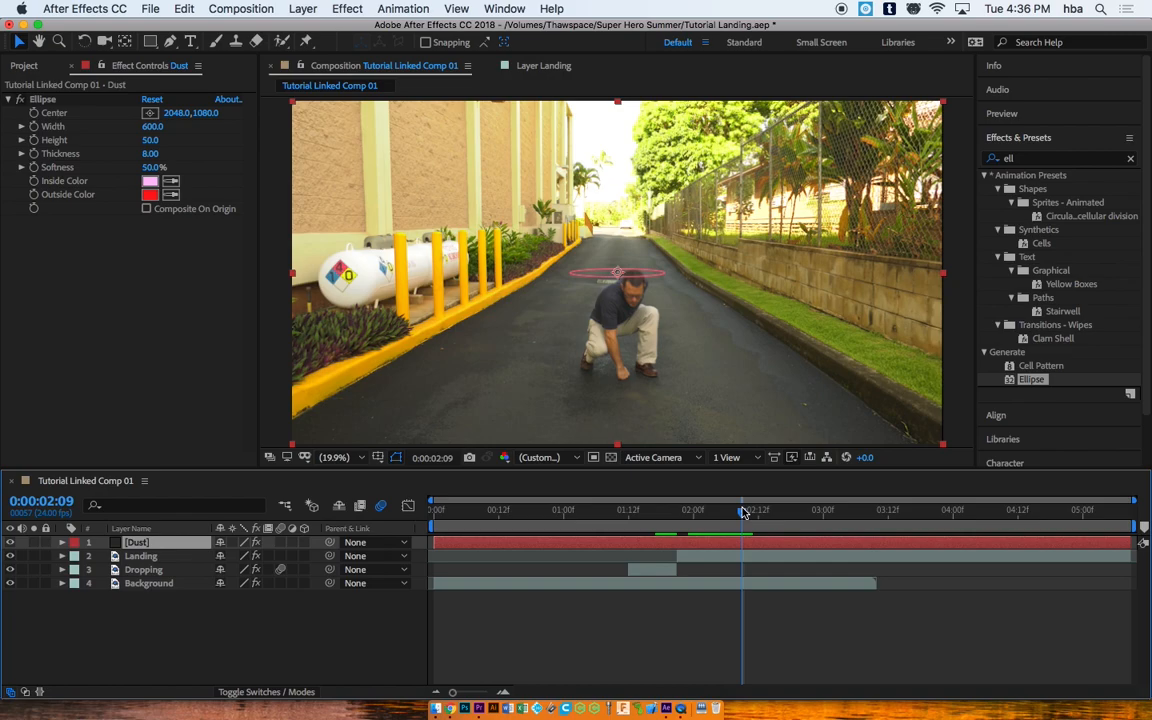
{"action": "left_click_drag", "start_coordinate": [148, 126], "coordinate": [214, 134]}
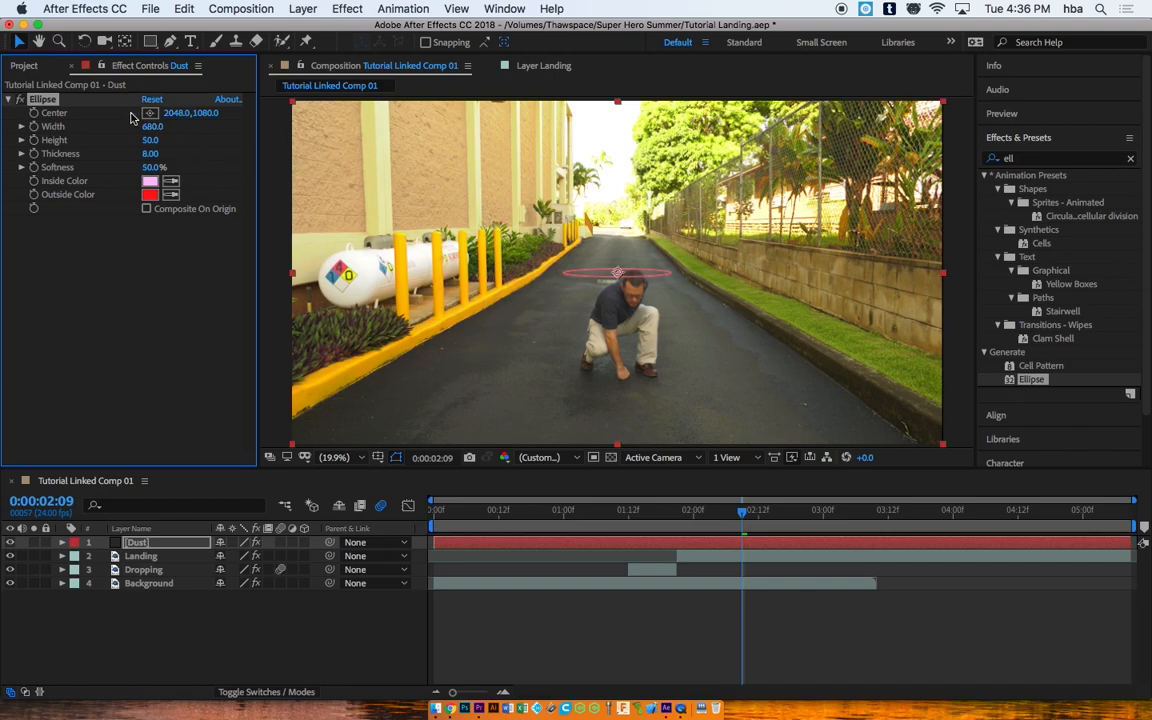
Step: Center the ellipse at 2069.4, 1686.7 under the hands, with Height 81 and Thickness 22.70
{"action": "left_click", "coordinate": [150, 113]}
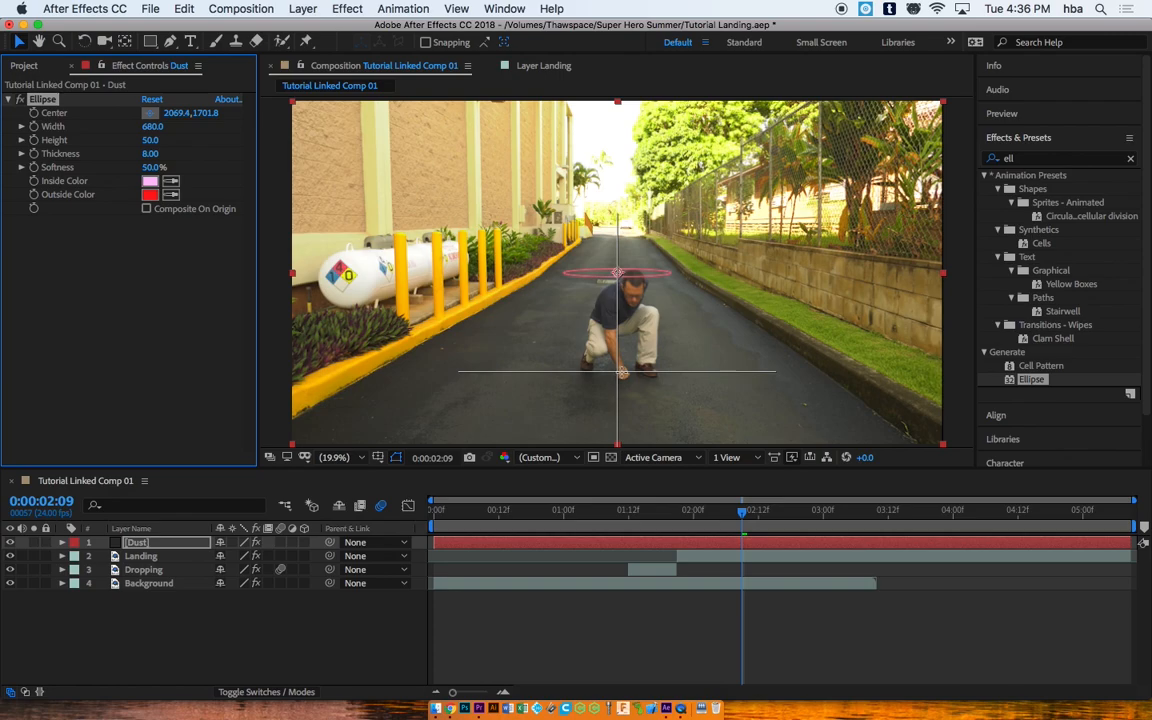
{"action": "left_click", "coordinate": [620, 371]}
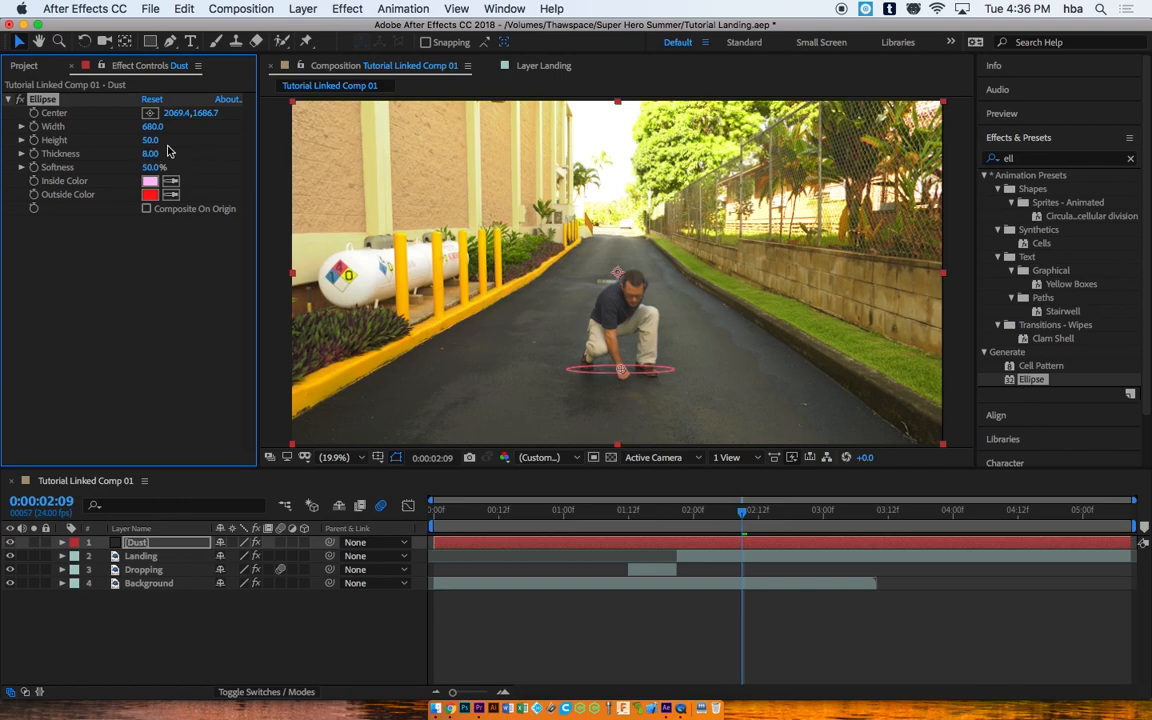
{"action": "left_click_drag", "start_coordinate": [150, 140], "coordinate": [178, 143]}
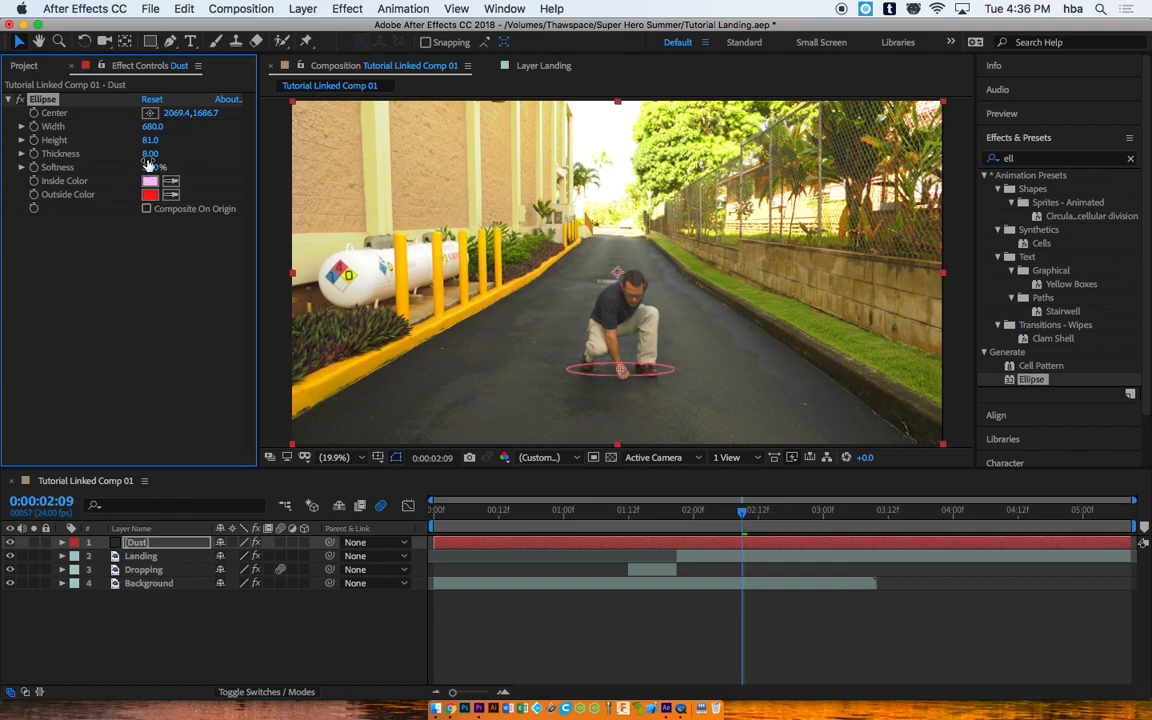
{"action": "left_click_drag", "start_coordinate": [148, 157], "coordinate": [265, 177]}
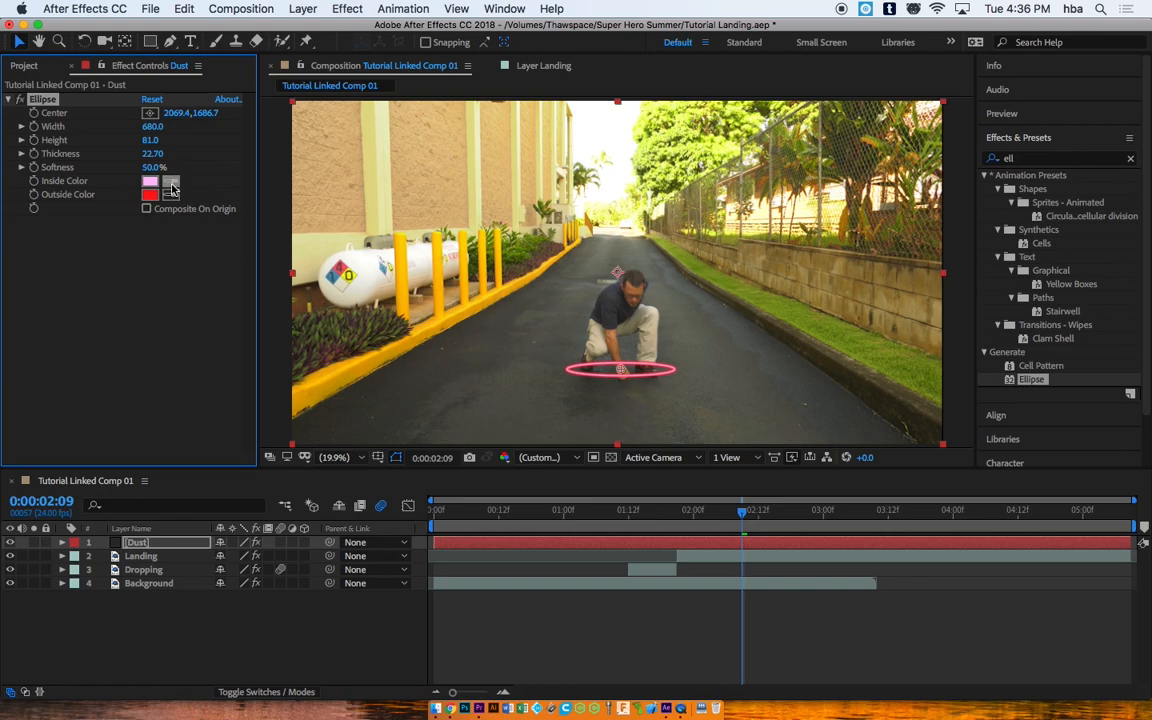
Step: Sample gray from the road footage for the ellipse's inside and outside colours
{"action": "left_click", "coordinate": [170, 186]}
{"action": "left_click", "coordinate": [641, 229]}
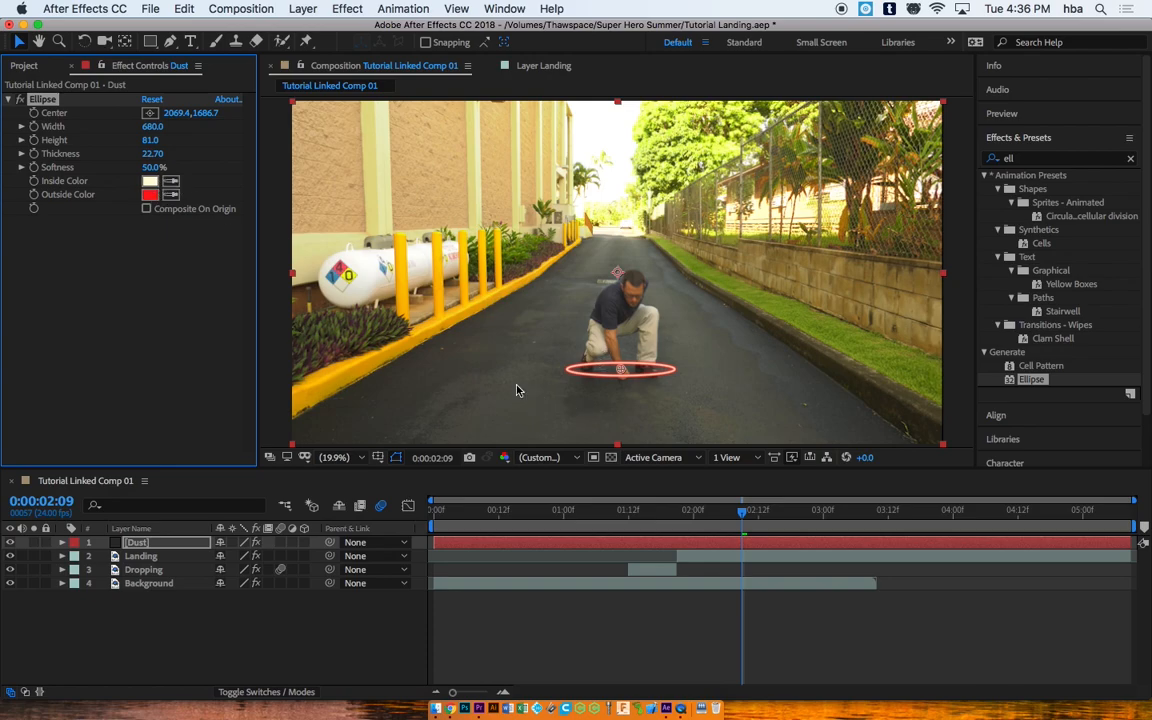
{"action": "left_click", "coordinate": [172, 196]}
{"action": "left_click", "coordinate": [608, 235]}
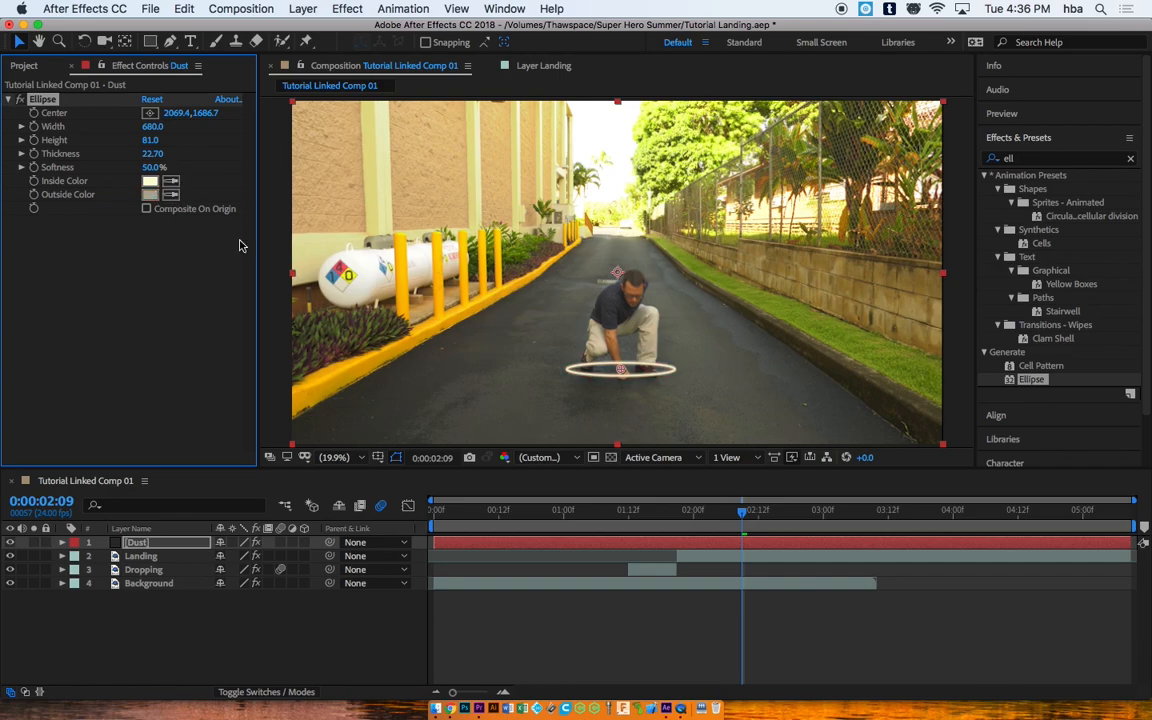
{"action": "left_click", "coordinate": [150, 181]}
{"action": "left_click", "coordinate": [662, 266]}
{"action": "left_click", "coordinate": [172, 184]}
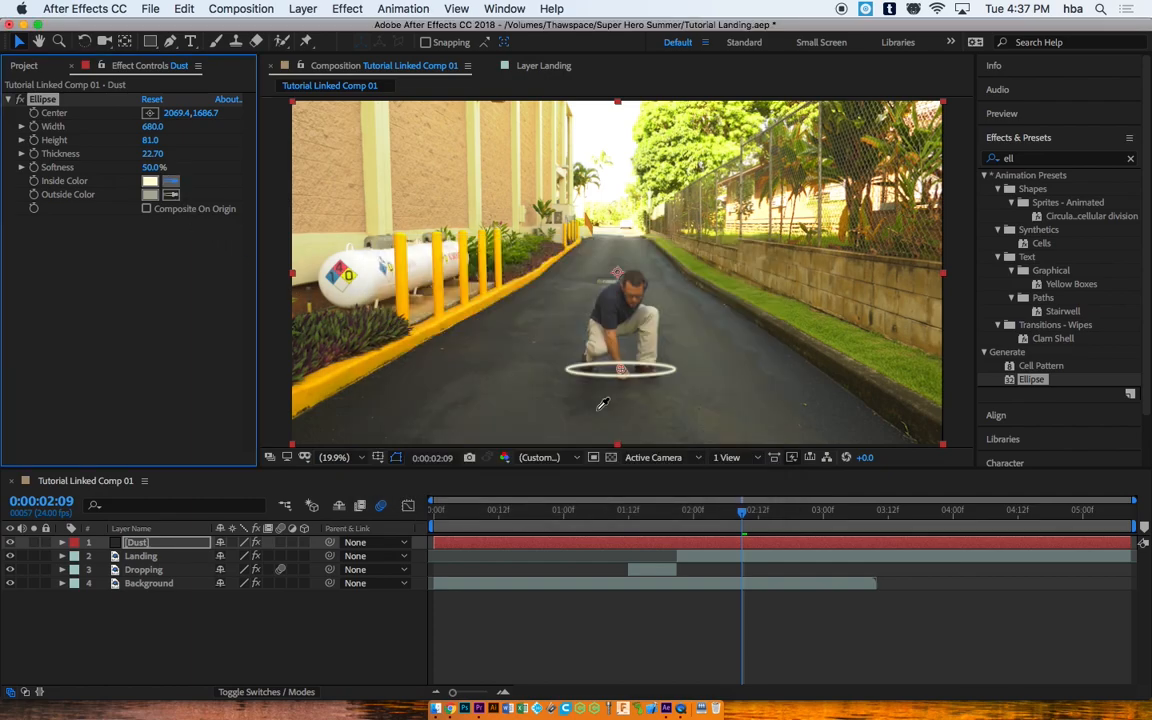
{"action": "left_click", "coordinate": [529, 372]}
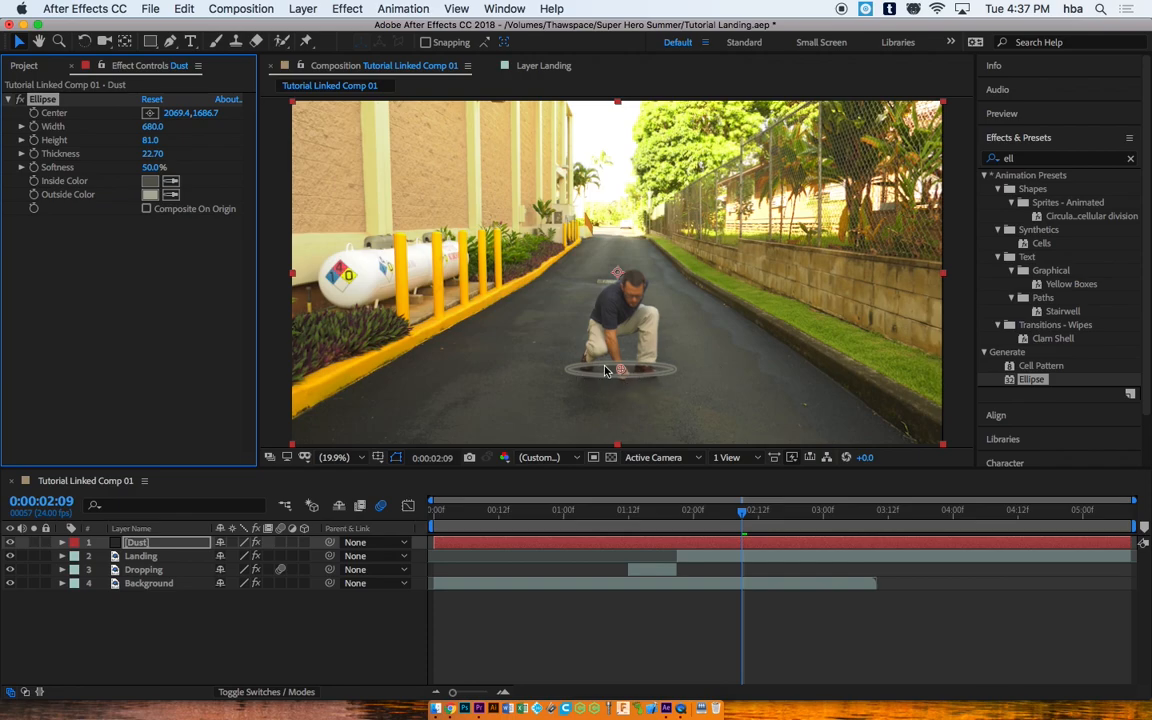
Step: Set the ring's Softness to 100%, Thickness 33.70, and Height 89, then preview near 2 seconds
{"action": "left_click", "coordinate": [157, 168]}
{"action": "left_click_drag", "start_coordinate": [157, 168], "coordinate": [475, 190]}
{"action": "left_click_drag", "start_coordinate": [152, 154], "coordinate": [236, 150]}
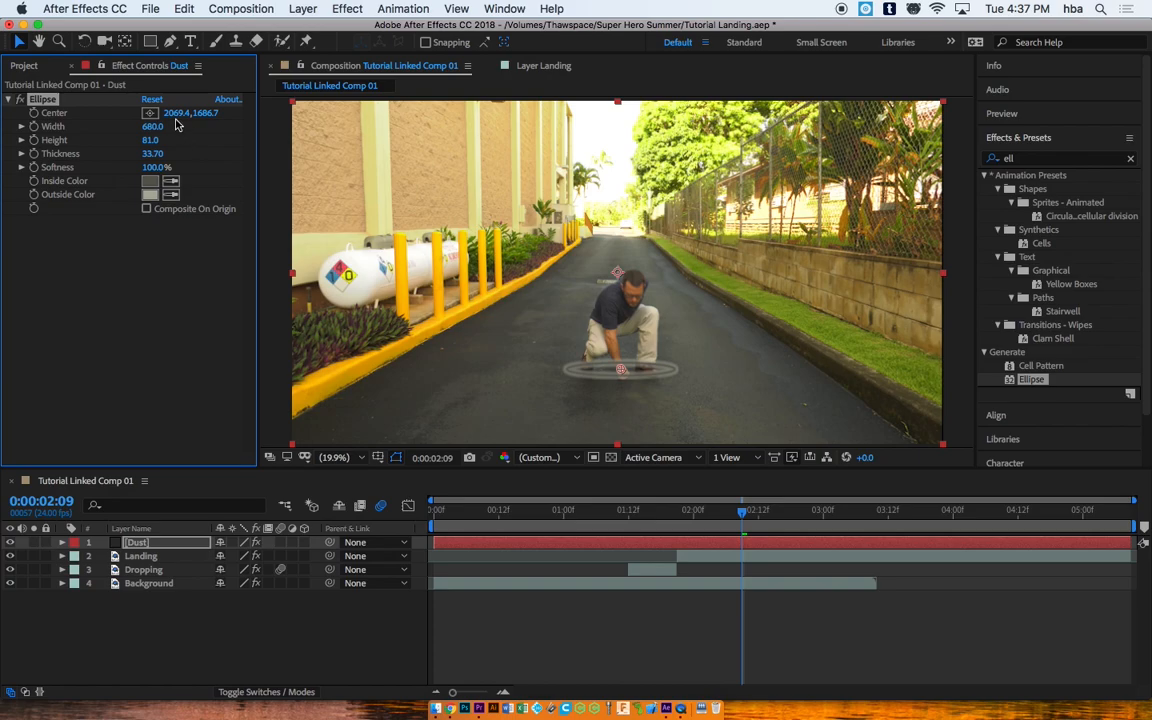
{"action": "mouse_move", "coordinate": [149, 141]}
{"action": "left_mouse_down"}
{"action": "mouse_move", "coordinate": [168, 141]}
{"action": "mouse_move", "coordinate": [158, 141]}
{"action": "left_mouse_up"}
{"action": "left_click_drag", "start_coordinate": [741, 515], "coordinate": [676, 505]}
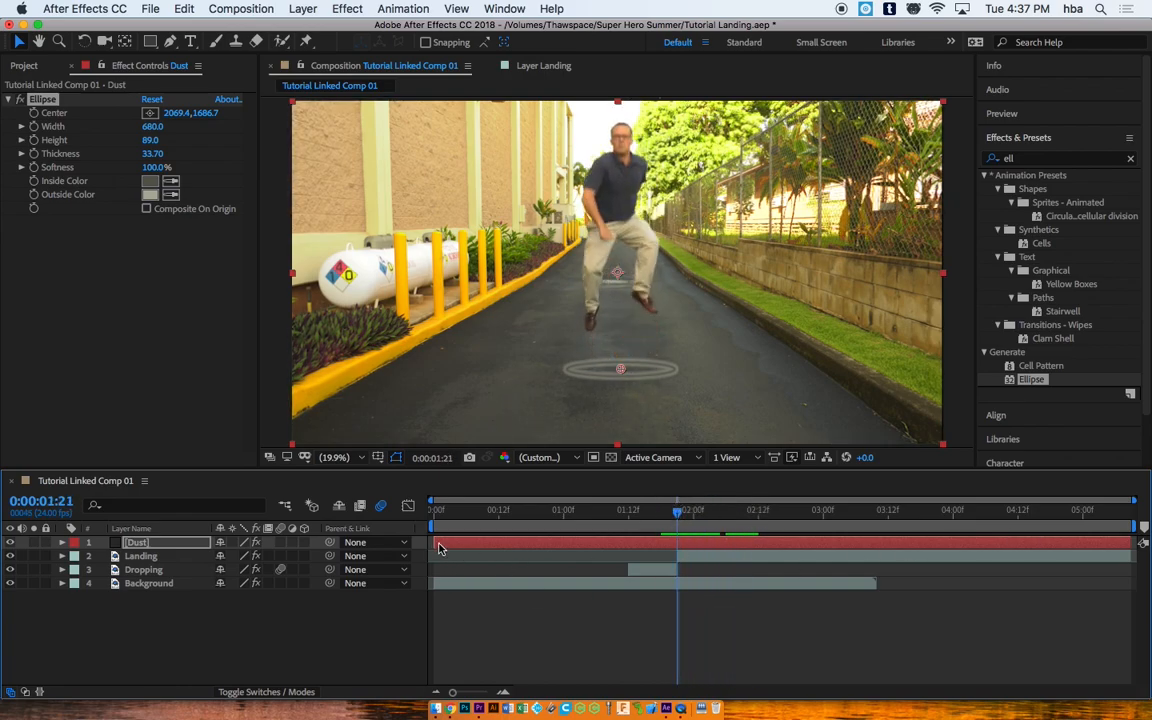
Step: Trim the Dust layer to run from about 0:00:02:07 to roughly 3.5 seconds
{"action": "left_click_drag", "start_coordinate": [435, 542], "coordinate": [797, 520]}
{"action": "left_click", "coordinate": [723, 515]}
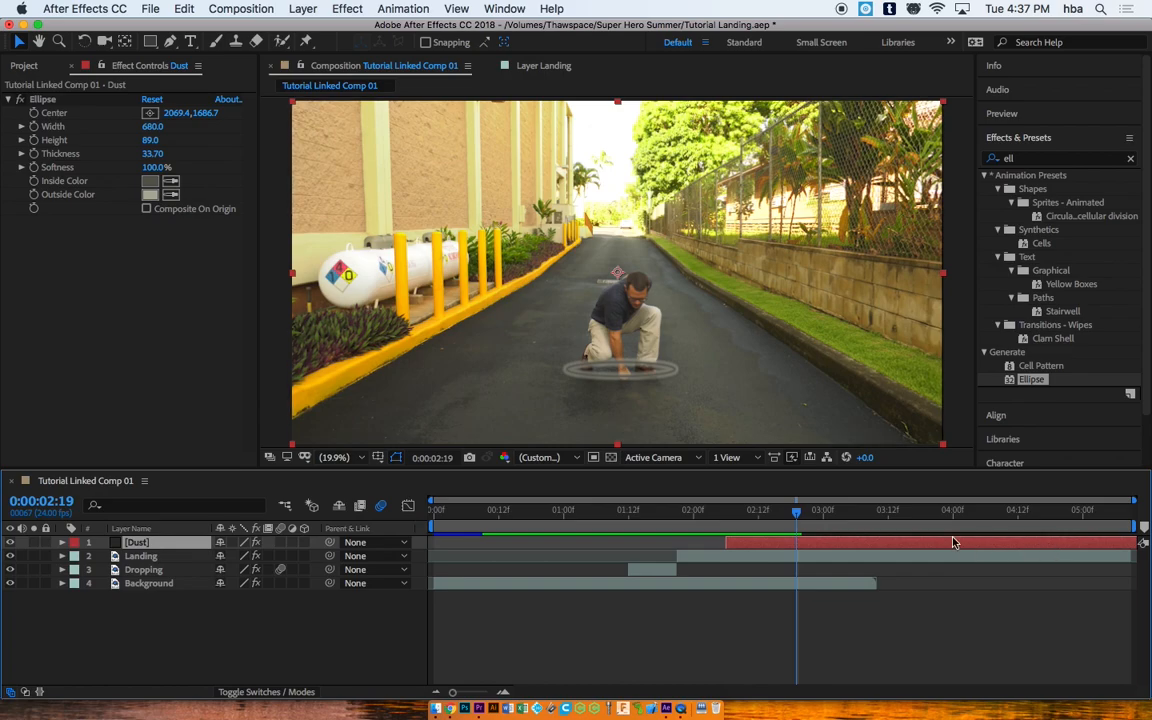
{"action": "left_click_drag", "start_coordinate": [926, 549], "coordinate": [845, 543]}
{"action": "left_click_drag", "start_coordinate": [1070, 543], "coordinate": [807, 543]}
{"action": "left_click_drag", "start_coordinate": [710, 544], "coordinate": [735, 516]}
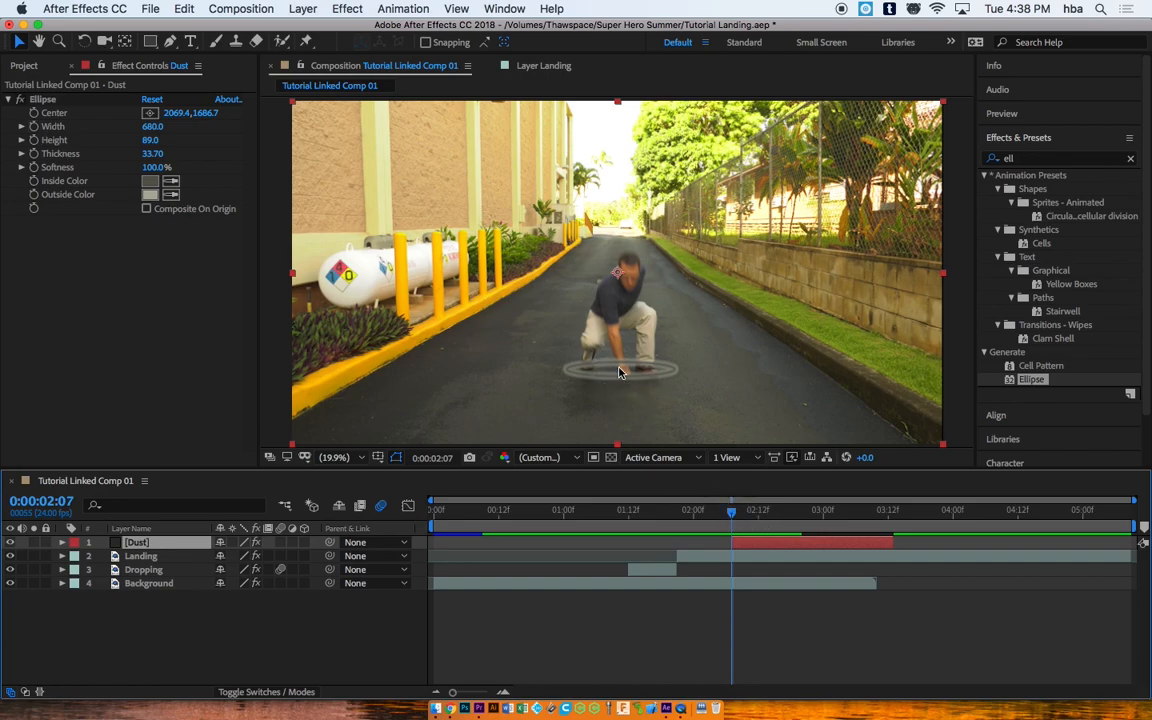
Step: Keyframe the ellipse at Width 33, Height 16, centred at 2089.5, 1737.1 on the hand
{"action": "left_click", "coordinate": [34, 140]}
{"action": "left_click", "coordinate": [35, 127]}
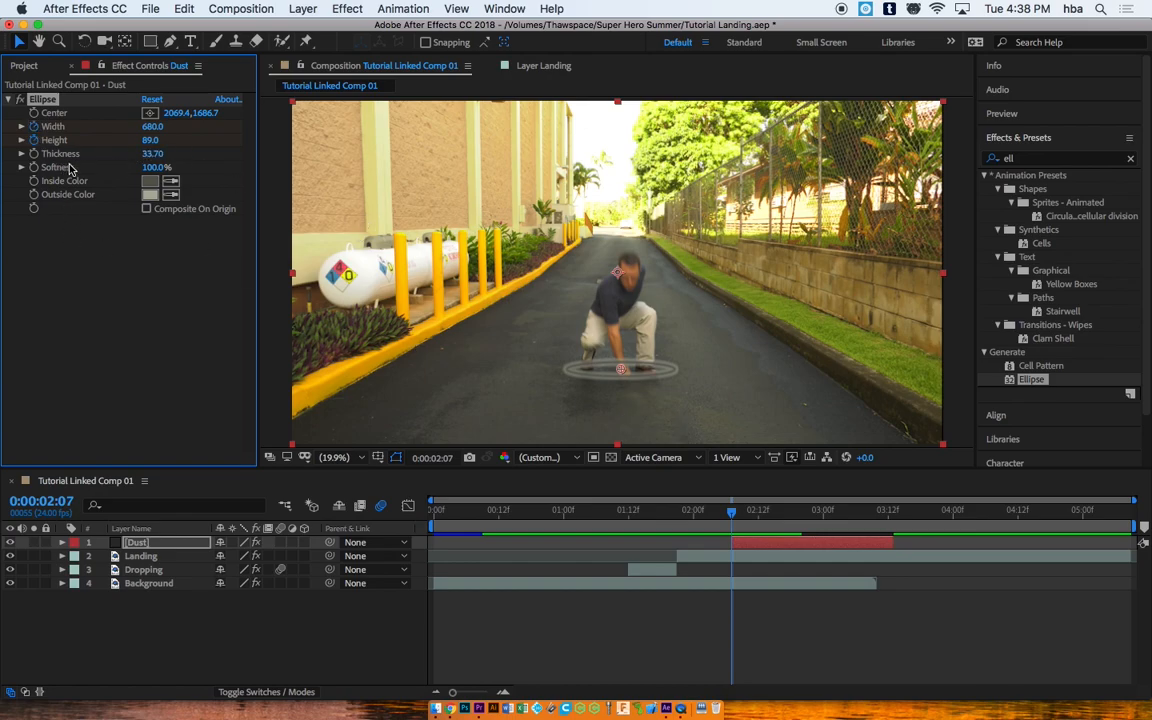
{"action": "left_click_drag", "start_coordinate": [153, 128], "coordinate": [35, 140]}
{"action": "left_click_drag", "start_coordinate": [157, 130], "coordinate": [4, 119]}
{"action": "left_click_drag", "start_coordinate": [157, 132], "coordinate": [10, 110]}
{"action": "left_click", "coordinate": [150, 142]}
{"action": "left_click_drag", "start_coordinate": [150, 142], "coordinate": [103, 121]}
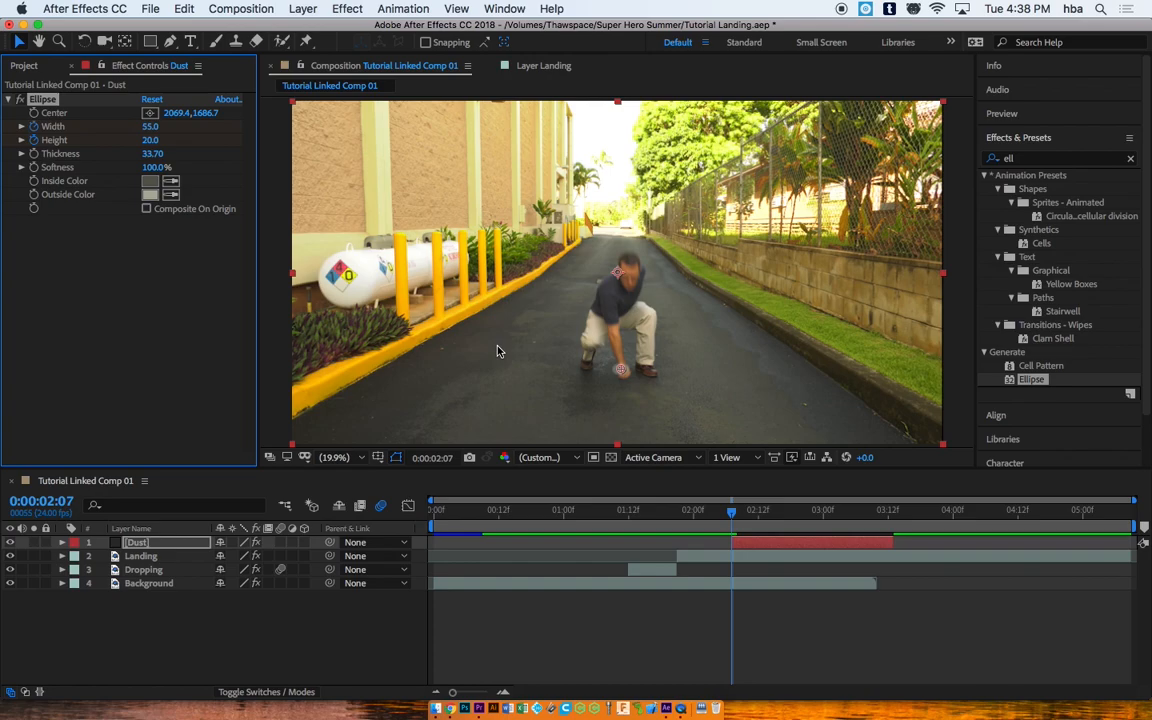
{"action": "left_click_drag", "start_coordinate": [621, 373], "coordinate": [624, 378]}
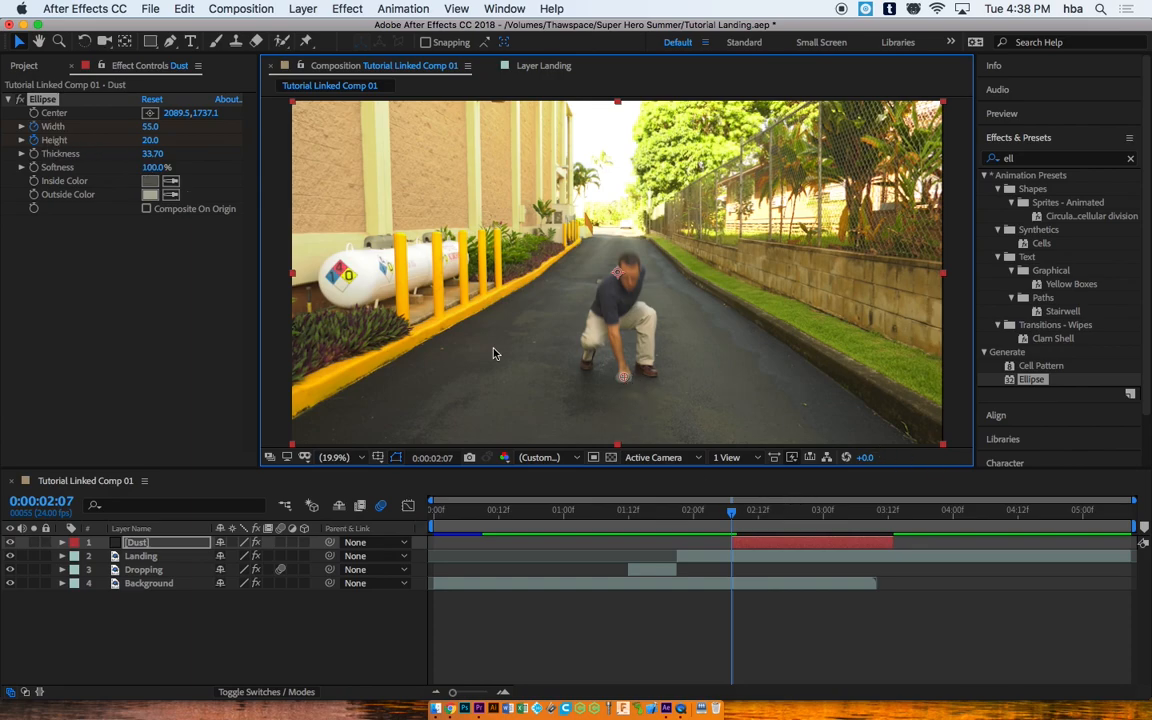
{"action": "mouse_move", "coordinate": [149, 127]}
{"action": "left_mouse_down"}
{"action": "mouse_move", "coordinate": [130, 127]}
{"action": "mouse_move", "coordinate": [148, 141]}
{"action": "left_mouse_up"}
{"action": "left_click", "coordinate": [357, 458]}
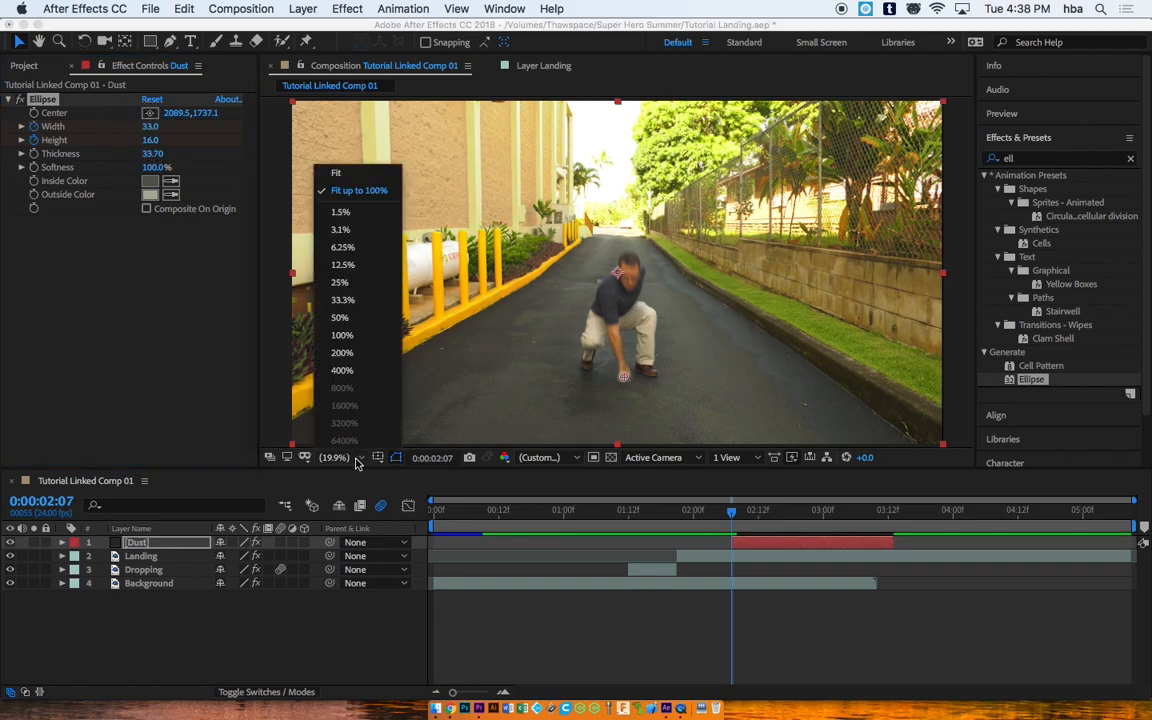
{"action": "left_click", "coordinate": [350, 335]}
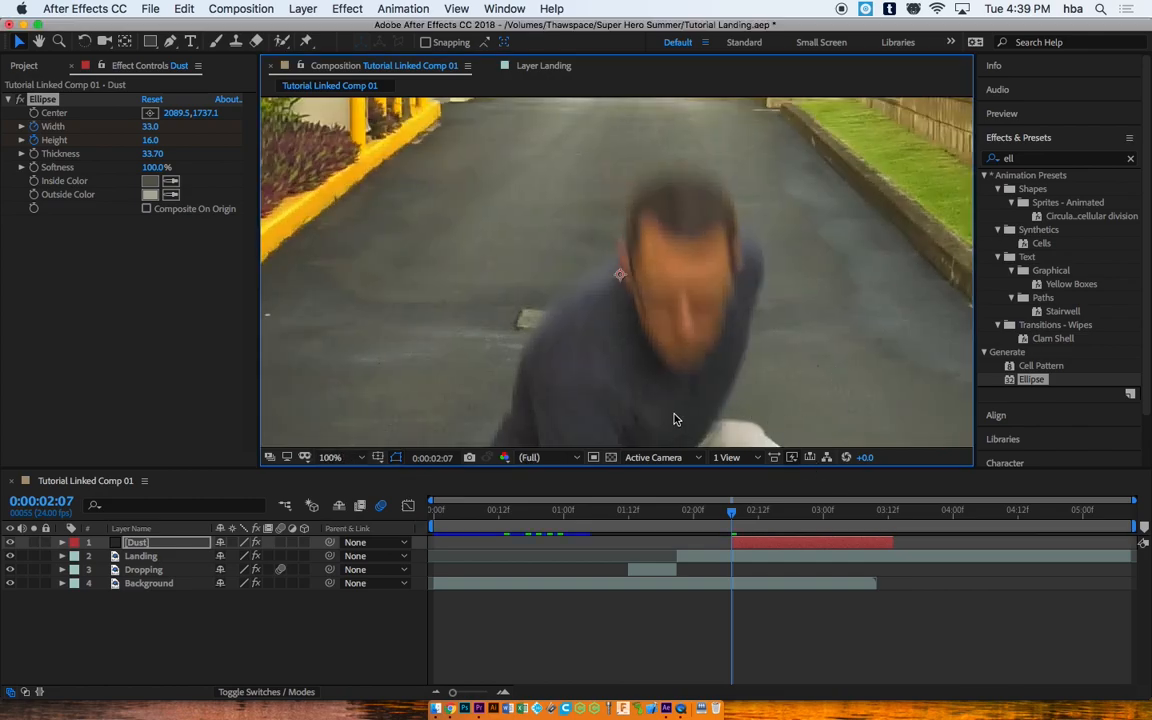
{"action": "left_click_drag", "start_coordinate": [692, 411], "coordinate": [730, 159]}
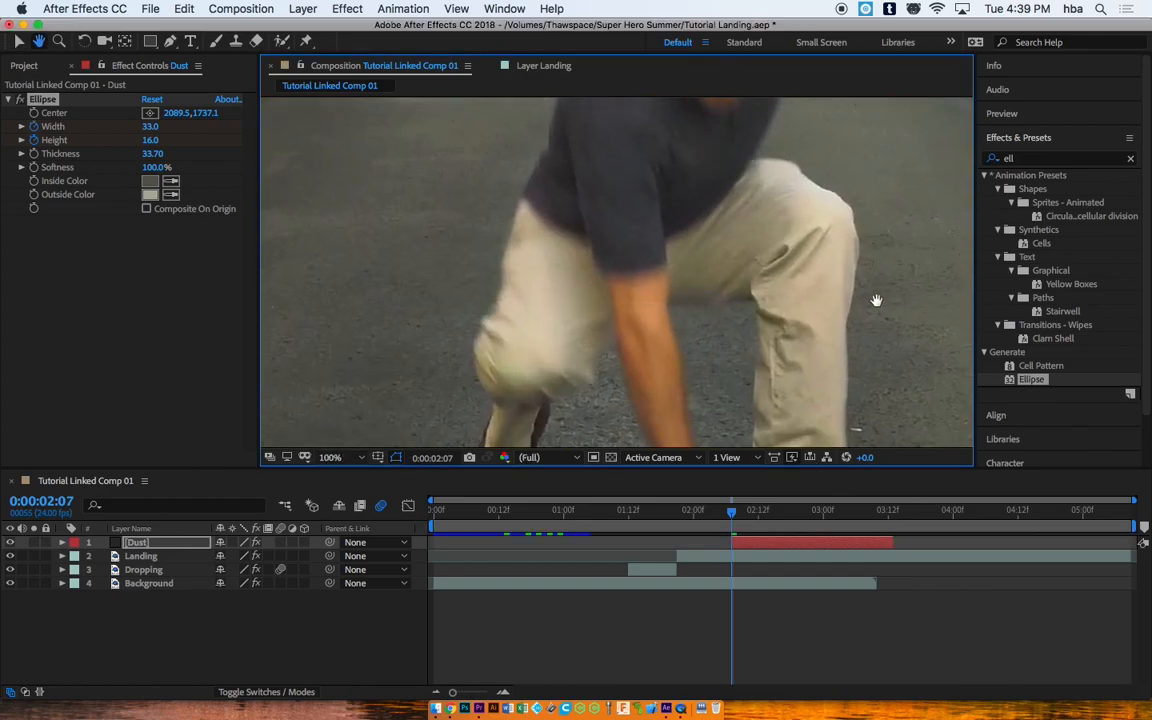
{"action": "left_click_drag", "start_coordinate": [877, 301], "coordinate": [857, 50]}
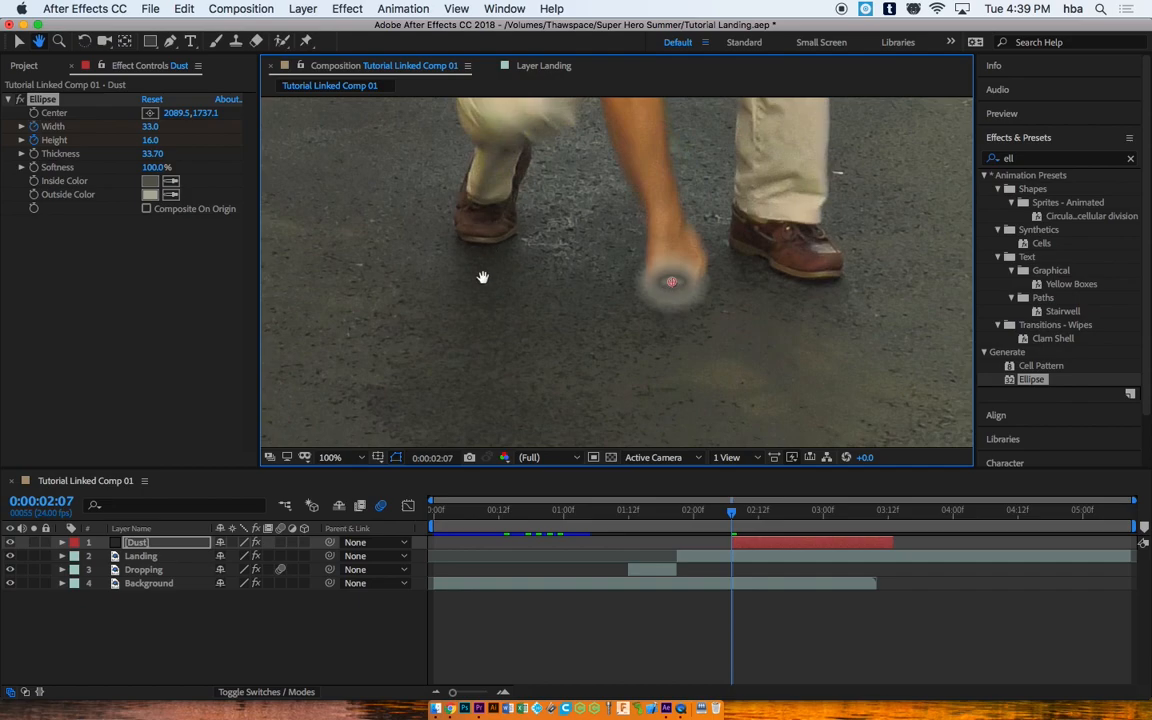
{"action": "key", "text": "v"}
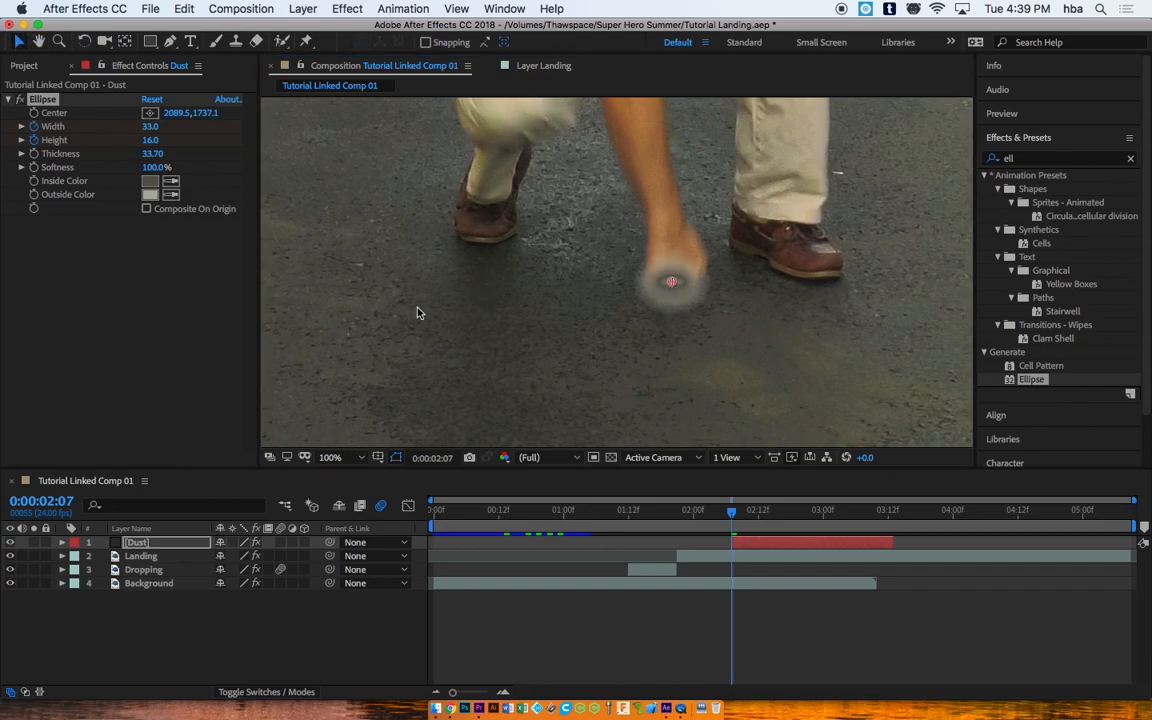
{"action": "left_click", "coordinate": [333, 456]}
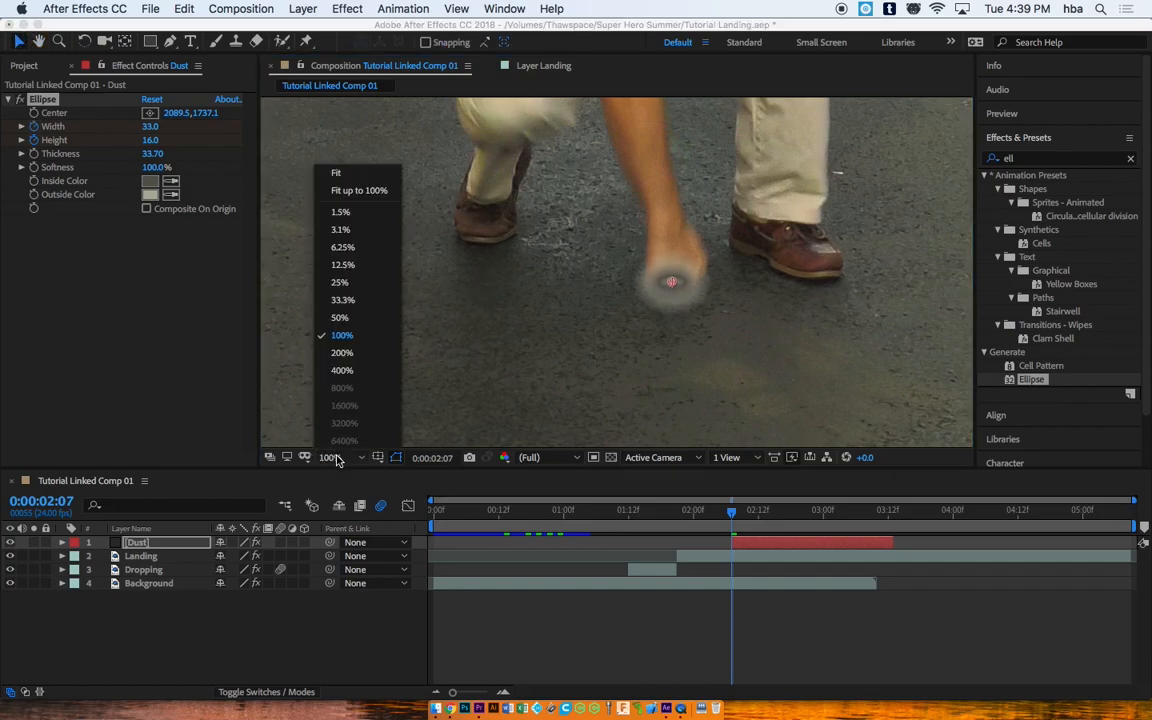
{"action": "left_click", "coordinate": [352, 182]}
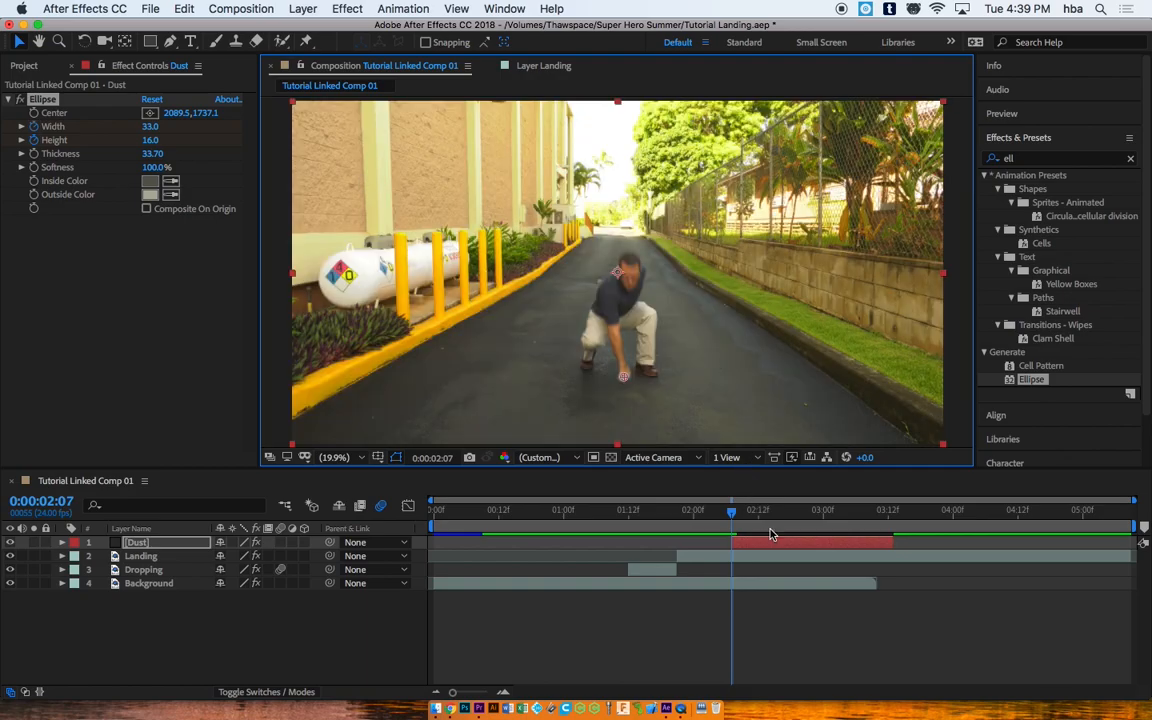
Step: Reveal Dust's Ellipse properties and keyframe the ring at about 896×138 at 0:00:02:17
{"action": "left_click_drag", "start_coordinate": [731, 515], "coordinate": [783, 519]}
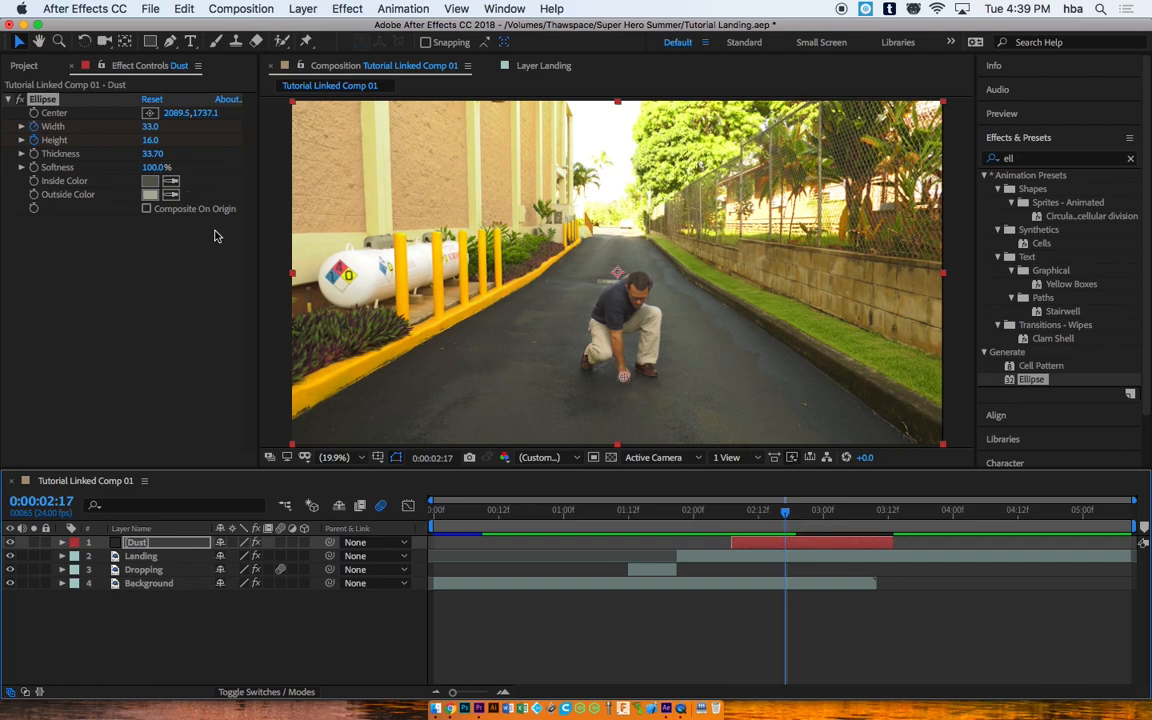
{"action": "left_click", "coordinate": [62, 542]}
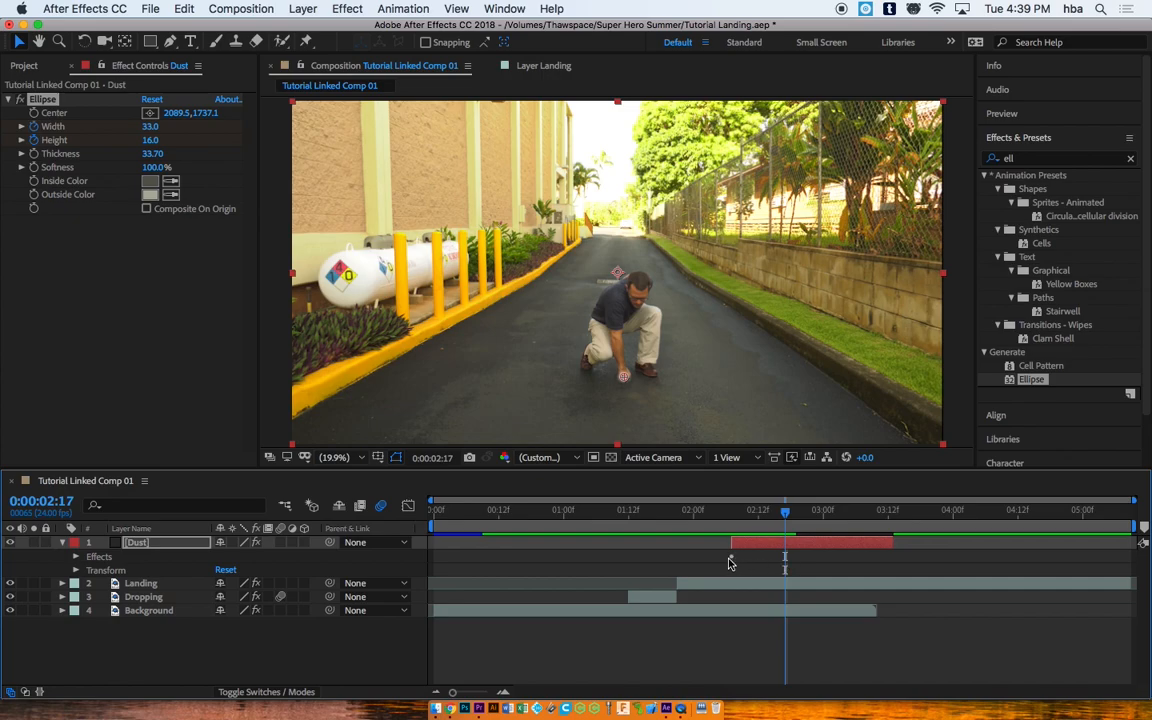
{"action": "left_click", "coordinate": [76, 557]}
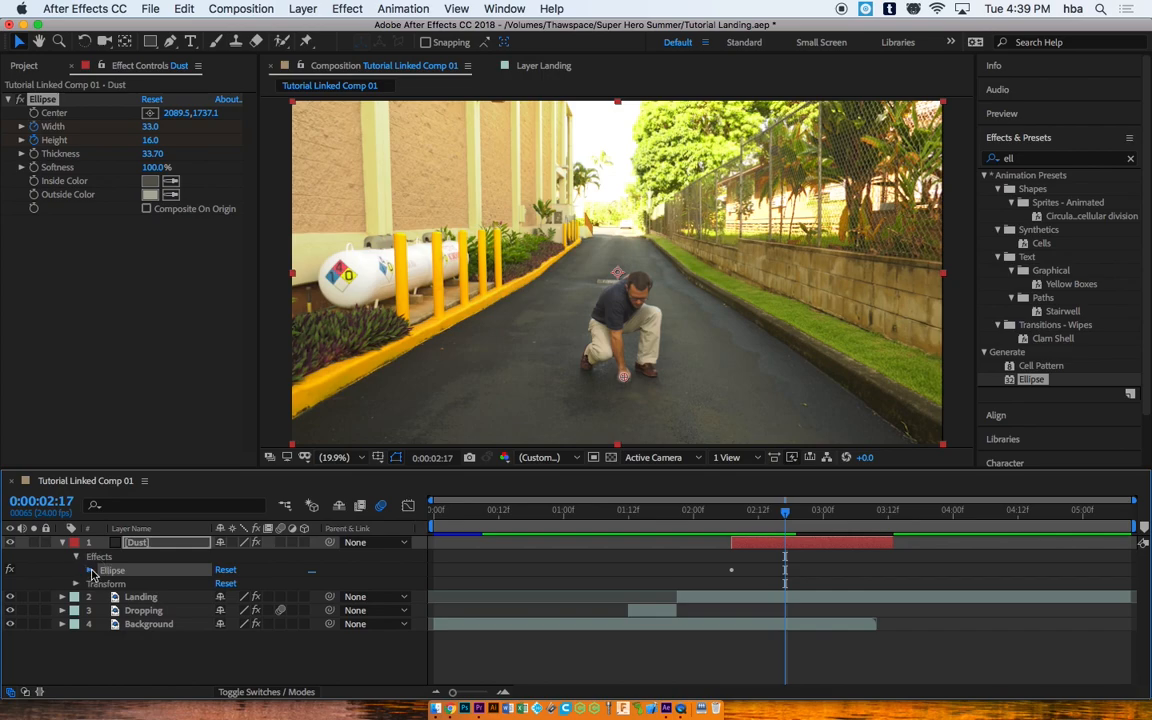
{"action": "left_click", "coordinate": [90, 570]}
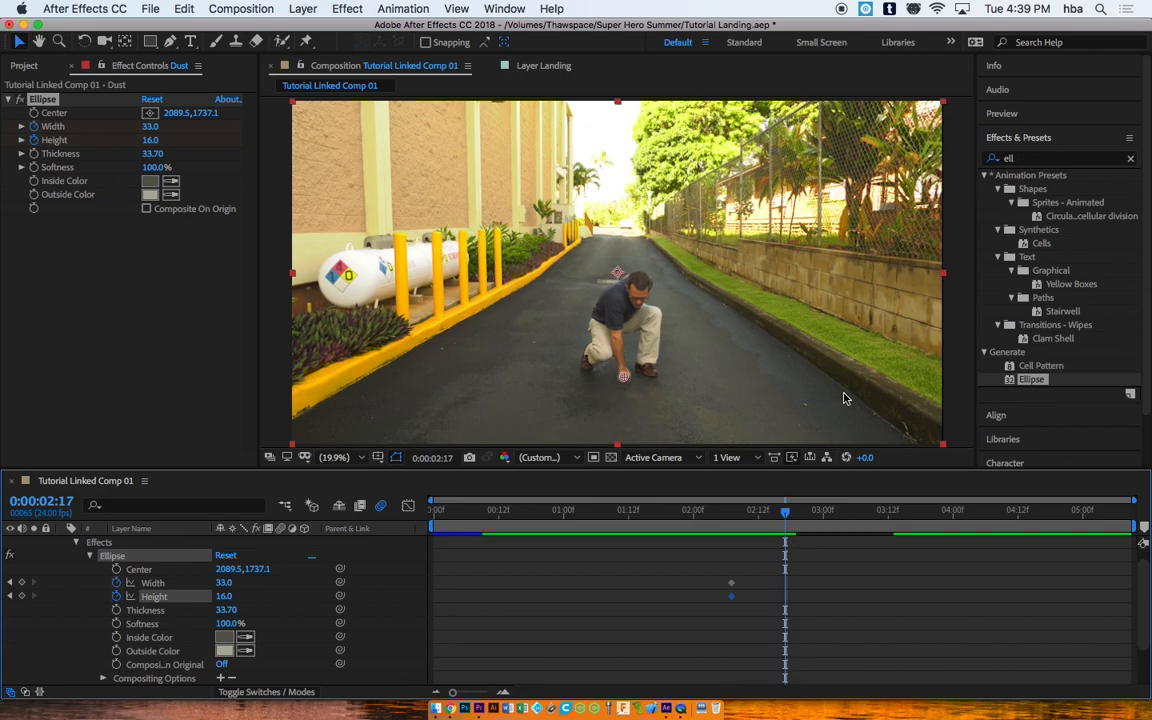
{"action": "left_click_drag", "start_coordinate": [148, 126], "coordinate": [503, 154]}
{"action": "left_click_drag", "start_coordinate": [152, 126], "coordinate": [244, 139]}
{"action": "left_click_drag", "start_coordinate": [150, 140], "coordinate": [262, 158]}
{"action": "left_click_drag", "start_coordinate": [152, 126], "coordinate": [350, 165]}
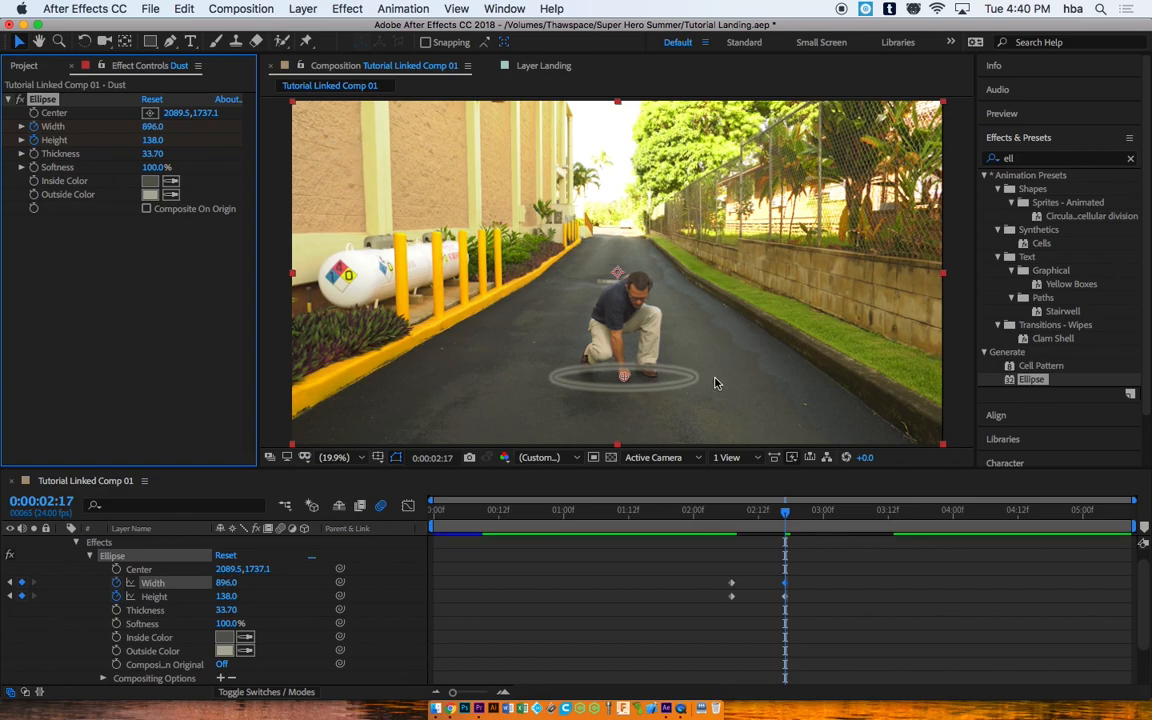
Step: Add a keyframe near 0:00:03:11 expanding the ring to 1538×192, then collapse the Dust layer
{"action": "left_click_drag", "start_coordinate": [786, 514], "coordinate": [856, 528]}
{"action": "left_click_drag", "start_coordinate": [857, 527], "coordinate": [885, 527]}
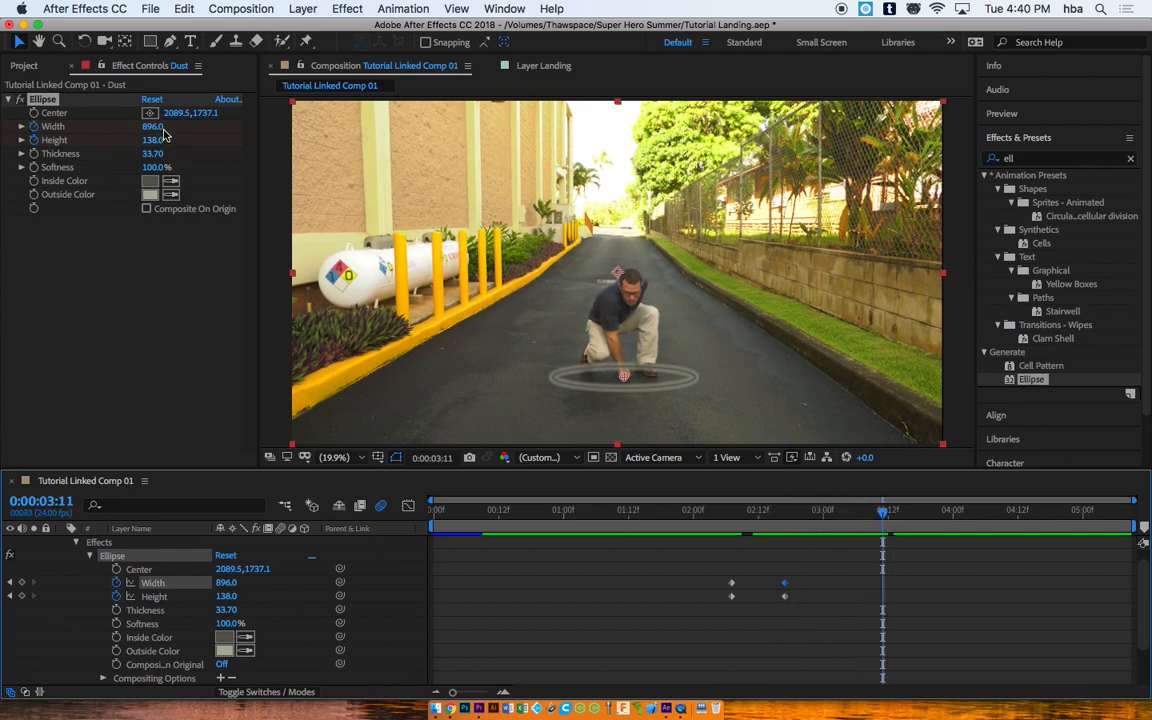
{"action": "left_click_drag", "start_coordinate": [152, 126], "coordinate": [452, 134]}
{"action": "left_click_drag", "start_coordinate": [150, 140], "coordinate": [393, 159]}
{"action": "left_click_drag", "start_coordinate": [885, 512], "coordinate": [937, 514]}
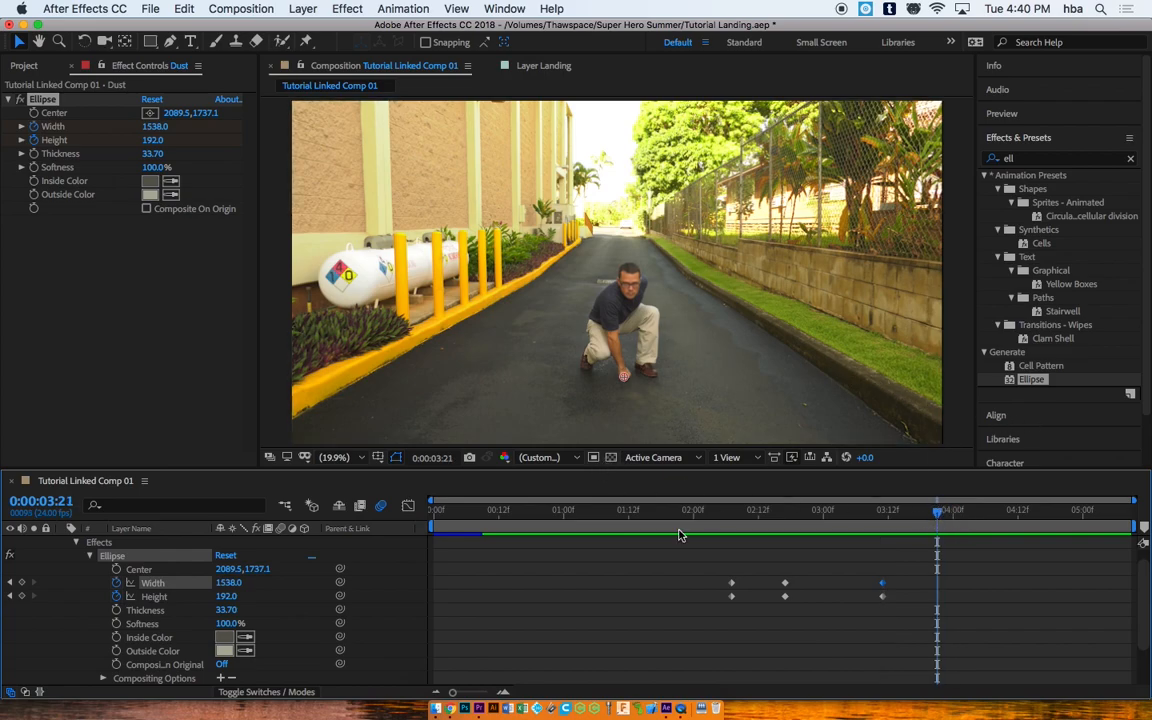
{"action": "left_click", "coordinate": [88, 558]}
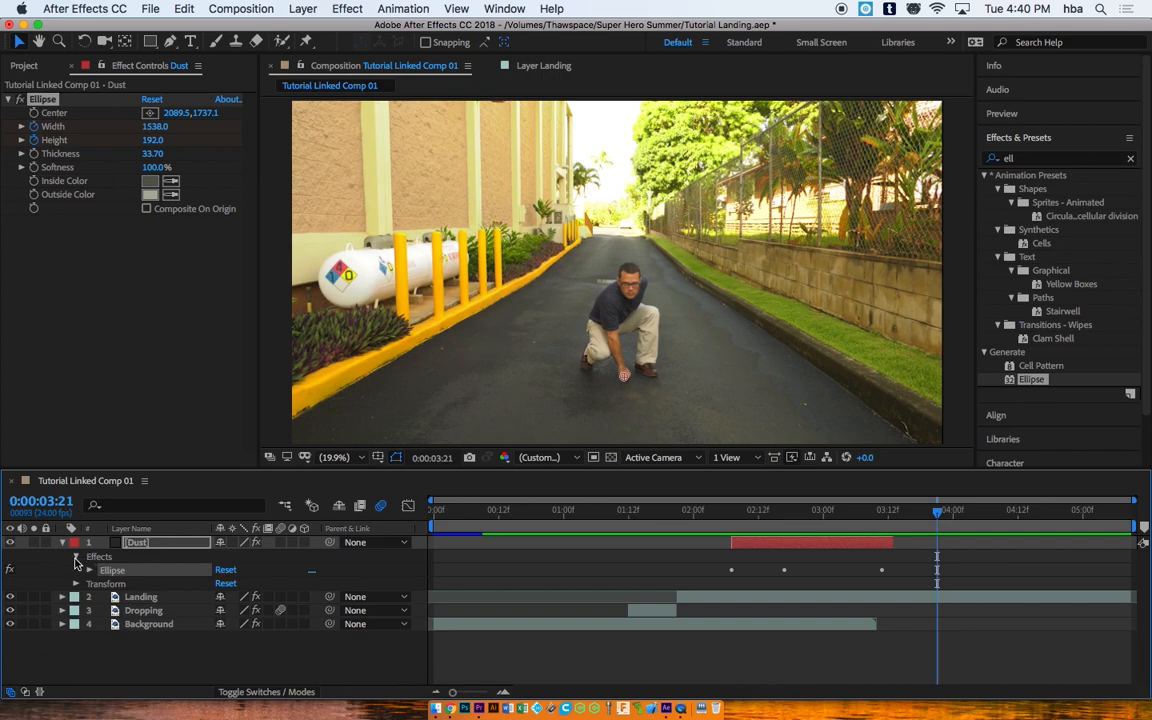
{"action": "left_click", "coordinate": [76, 557]}
{"action": "left_click", "coordinate": [62, 542]}
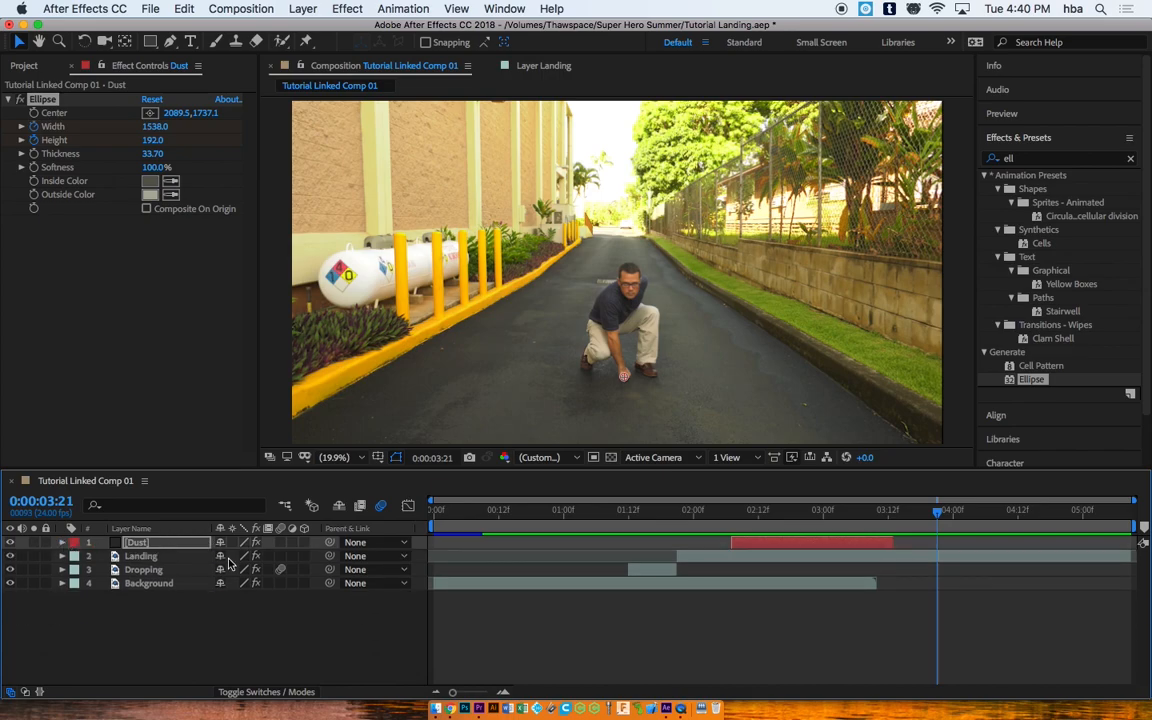
{"action": "left_click_drag", "start_coordinate": [937, 511], "coordinate": [818, 512]}
Step: Select the Dust layer and show the Layer > Blending Mode submenu
{"action": "left_click", "coordinate": [784, 545]}
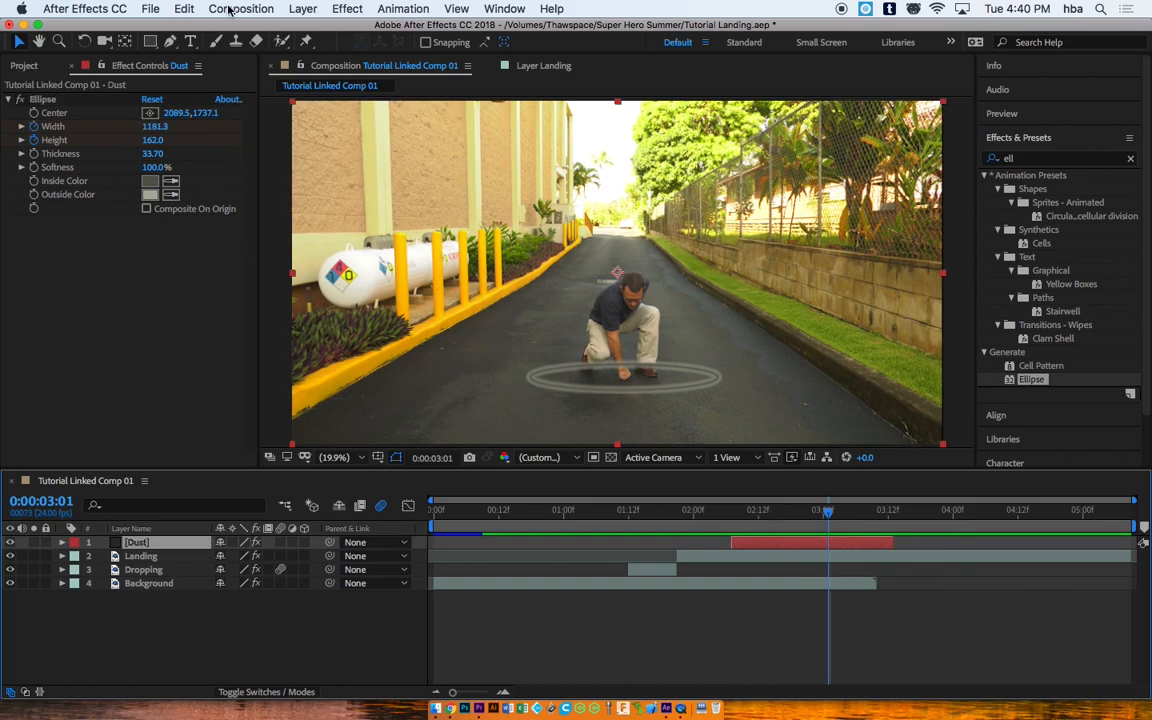
{"action": "left_click", "coordinate": [301, 9]}
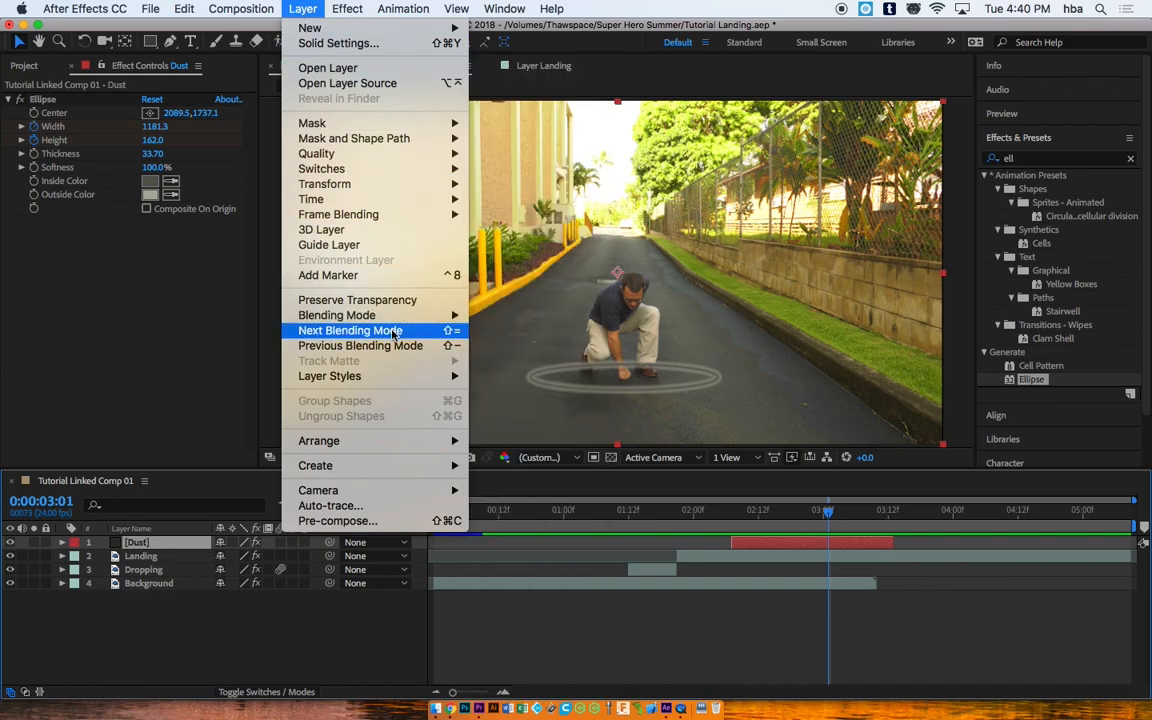
{"action": "mouse_move", "coordinate": [401, 320]}
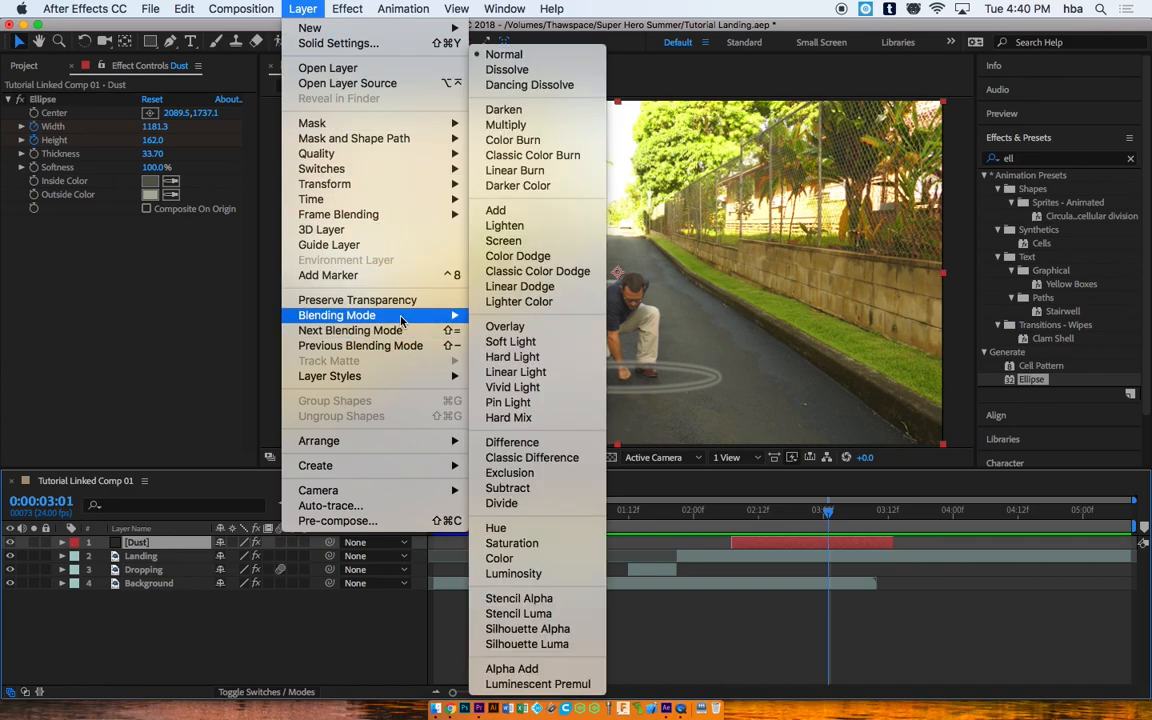
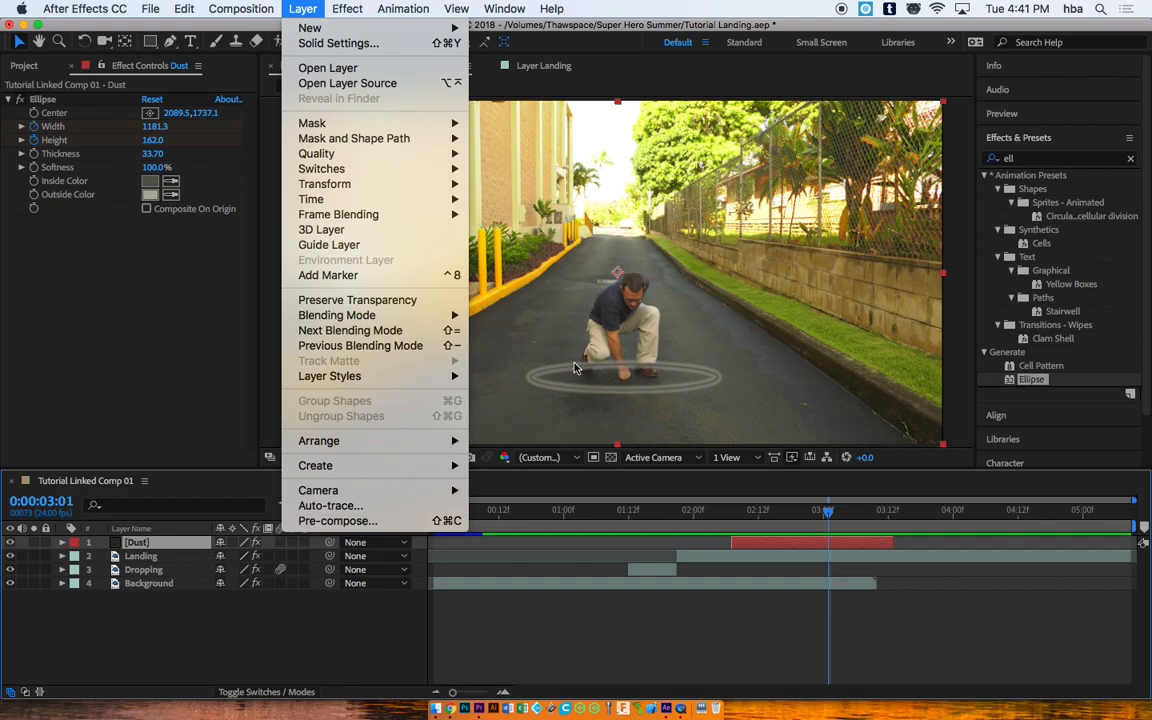
Step: Cycle the Dust layer's blending modes with Shift+= and compare how each one renders the ring over the road
{"action": "left_click", "coordinate": [766, 541]}
{"action": "key", "text": "shift+equal"}
{"action": "key", "text": "shift+equal"}
{"action": "key", "text": "shift+equal"}
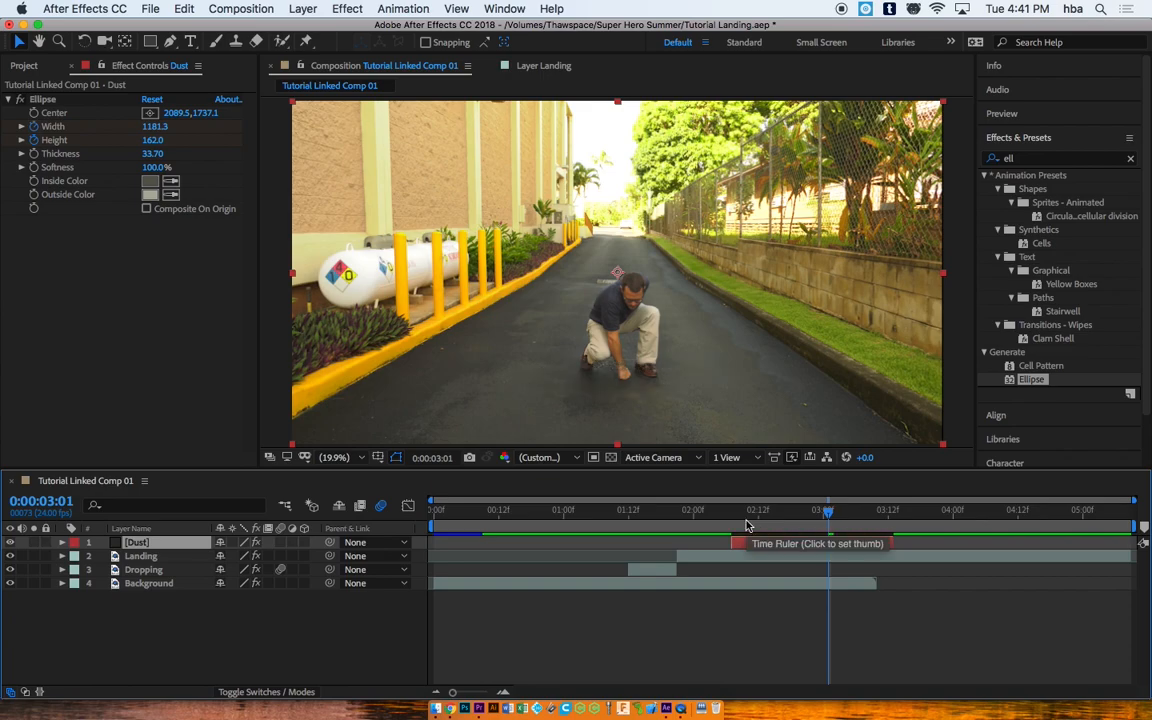
{"action": "key", "text": "shift+equal"}
{"action": "key", "text": "shift+equal"}
{"action": "key", "text": "shift+equal"}
{"action": "key", "text": "shift+equal"}
{"action": "key", "text": "shift+equal"}
{"action": "key", "text": "shift+equal"}
{"action": "key", "text": "shift+equal"}
{"action": "key", "text": "shift+equal"}
{"action": "key", "text": "shift+equal"}
{"action": "key", "text": "shift+equal"}
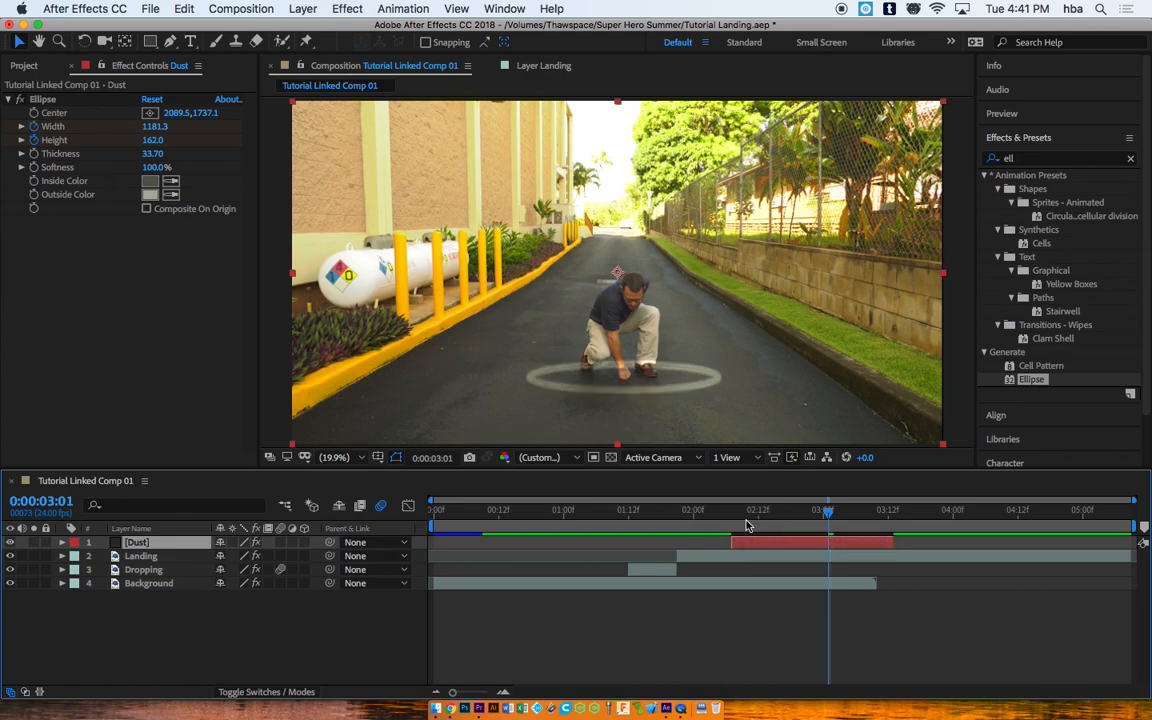
{"action": "key", "text": "shift+equal"}
{"action": "key", "text": "shift+equal"}
{"action": "key", "text": "shift+equal"}
{"action": "key", "text": "shift+equal"}
{"action": "key", "text": "shift+equal"}
{"action": "key", "text": "shift+equal"}
{"action": "key", "text": "shift+equal"}
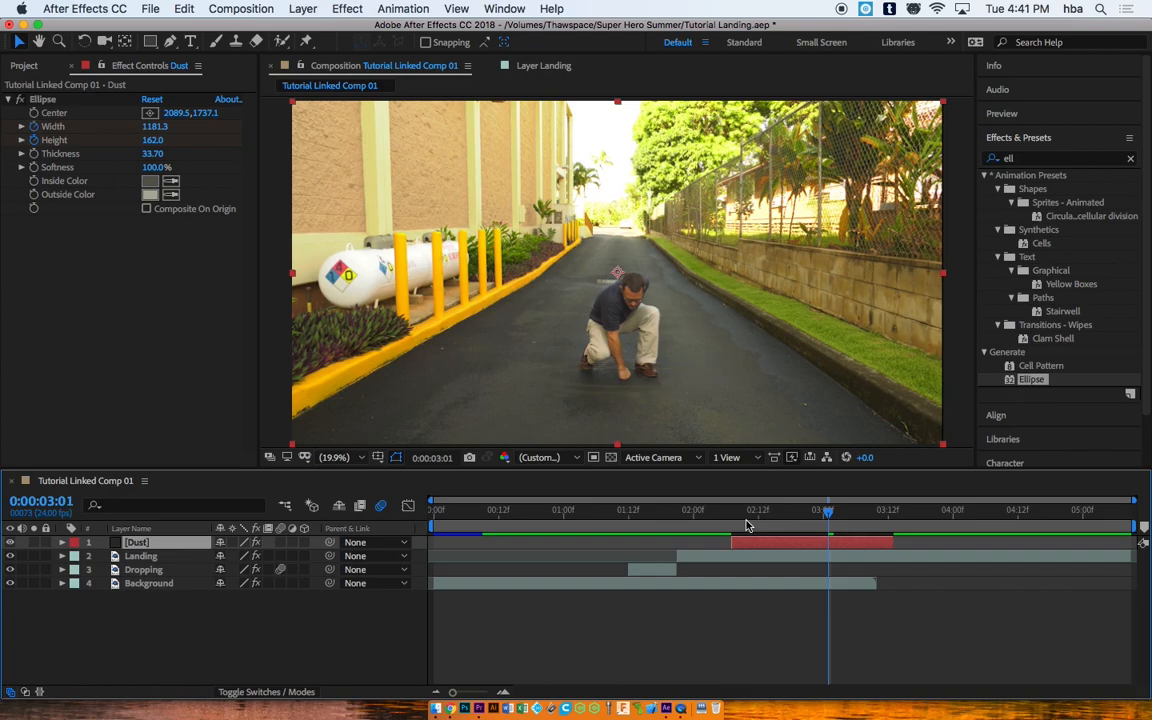
{"action": "key", "text": "shift+equal"}
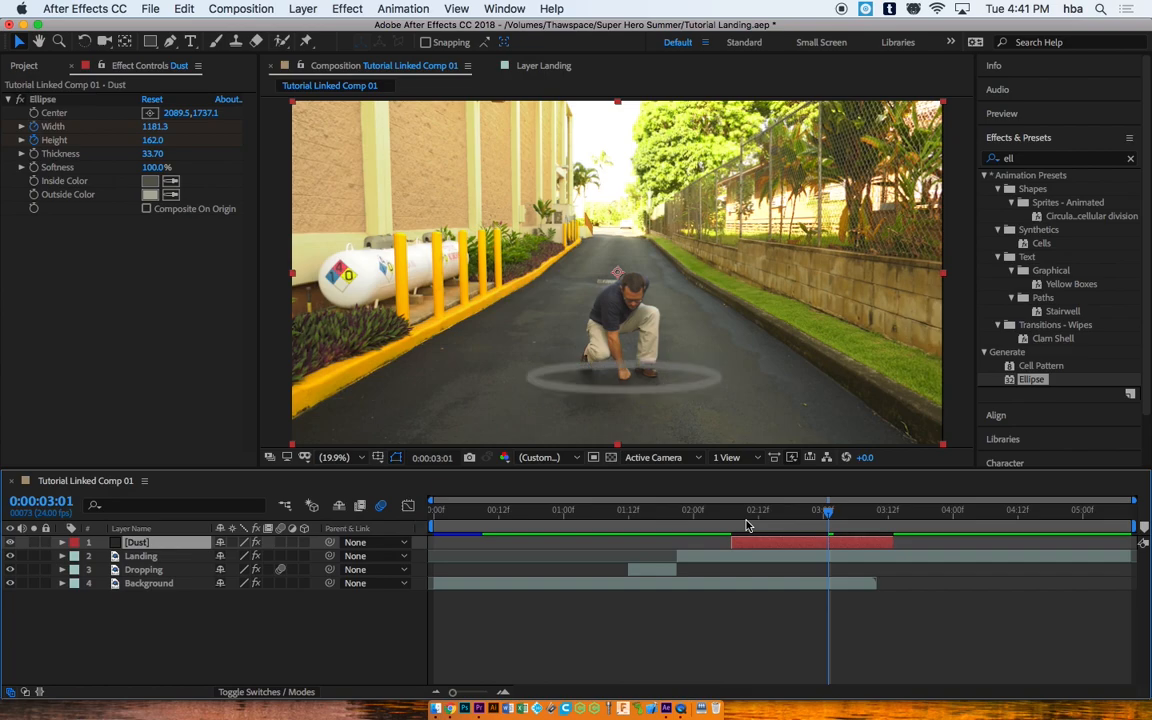
{"action": "key", "text": "shift+equal"}
{"action": "key", "text": "shift+equal"}
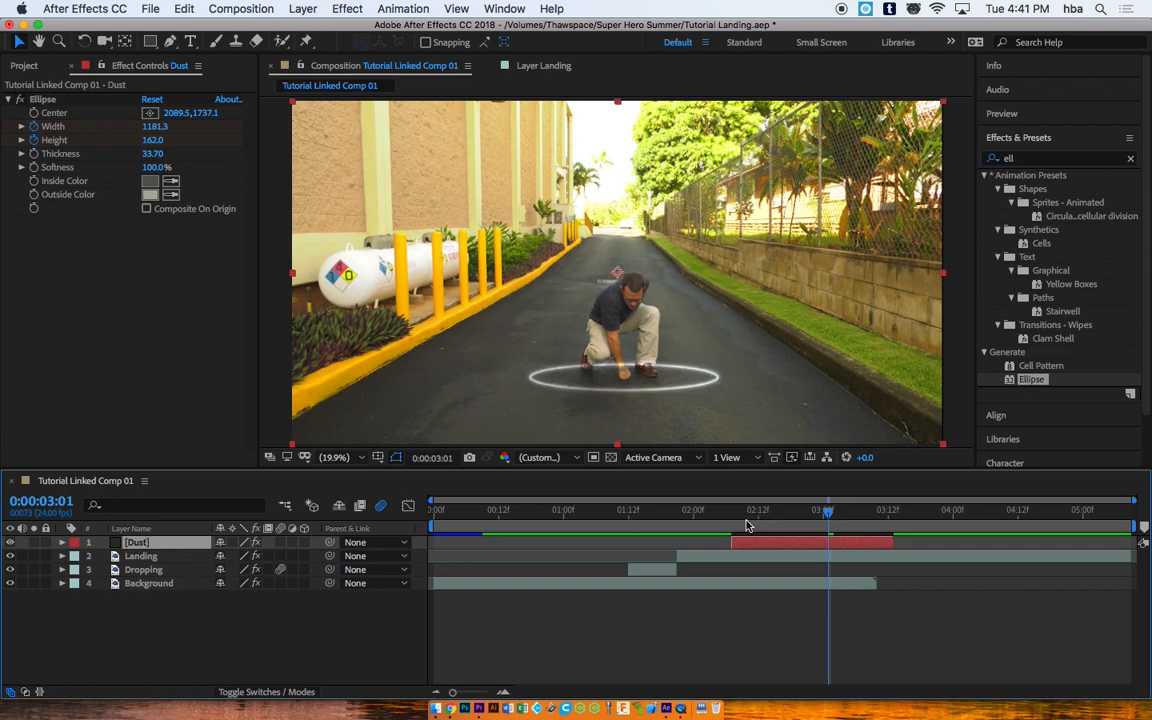
{"action": "key", "text": "shift+equal"}
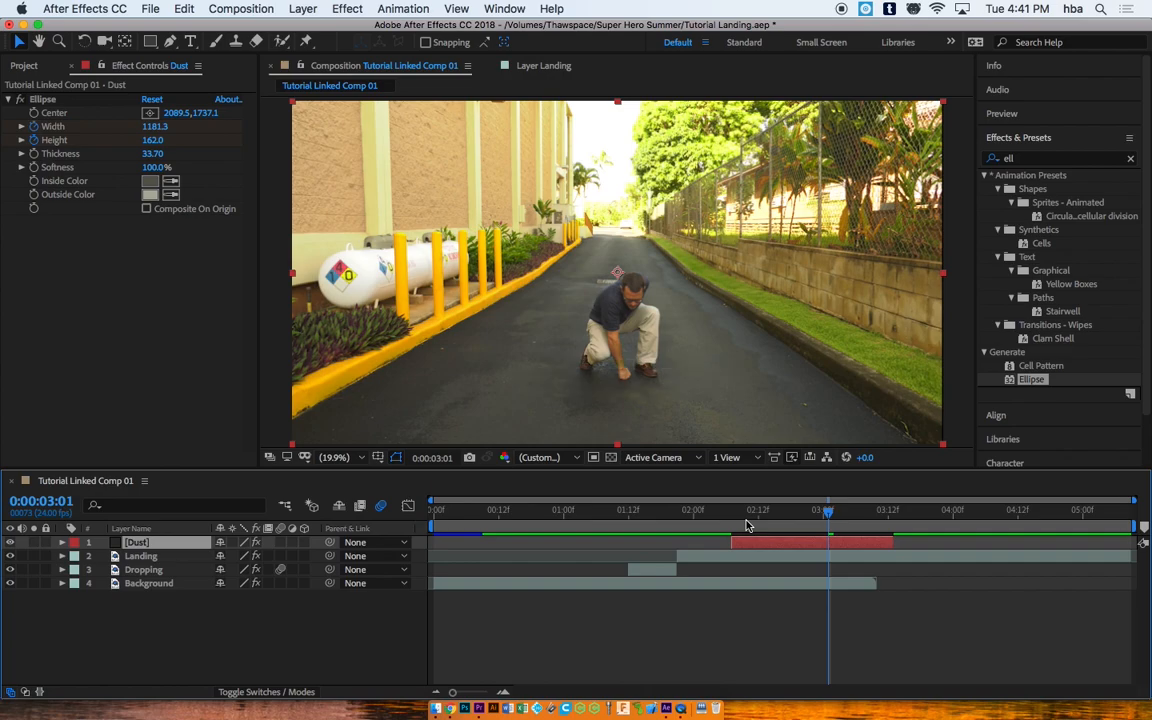
{"action": "key", "text": "shift+equal"}
{"action": "key", "text": "shift+equal"}
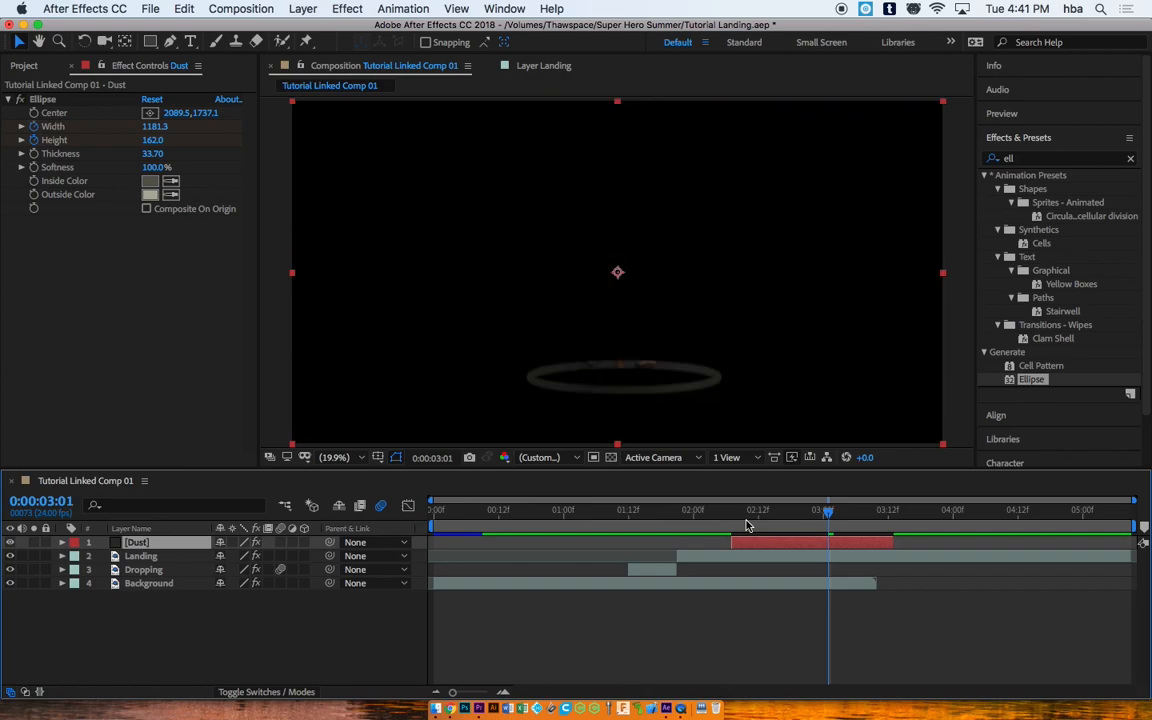
{"action": "key", "text": "shift+equal"}
{"action": "key", "text": "shift+equal"}
{"action": "key", "text": "shift+equal"}
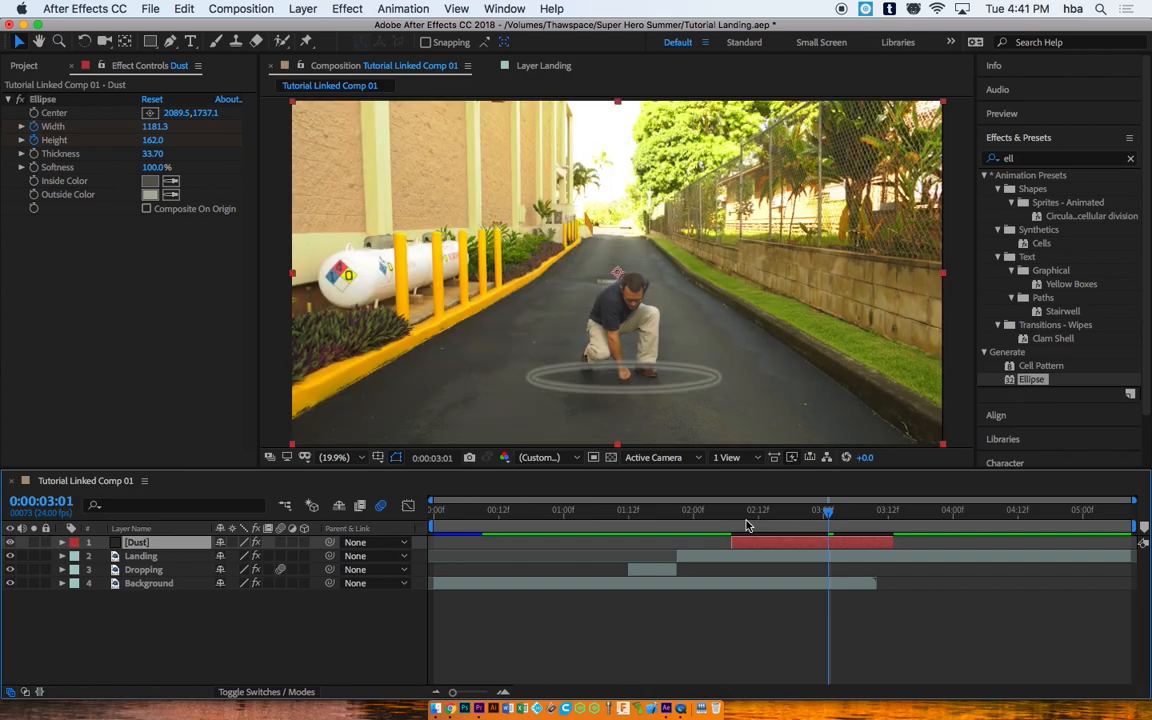
{"action": "key", "text": "shift+equal"}
{"action": "key", "text": "shift+equal"}
{"action": "key", "text": "shift+equal"}
{"action": "key", "text": "shift+equal"}
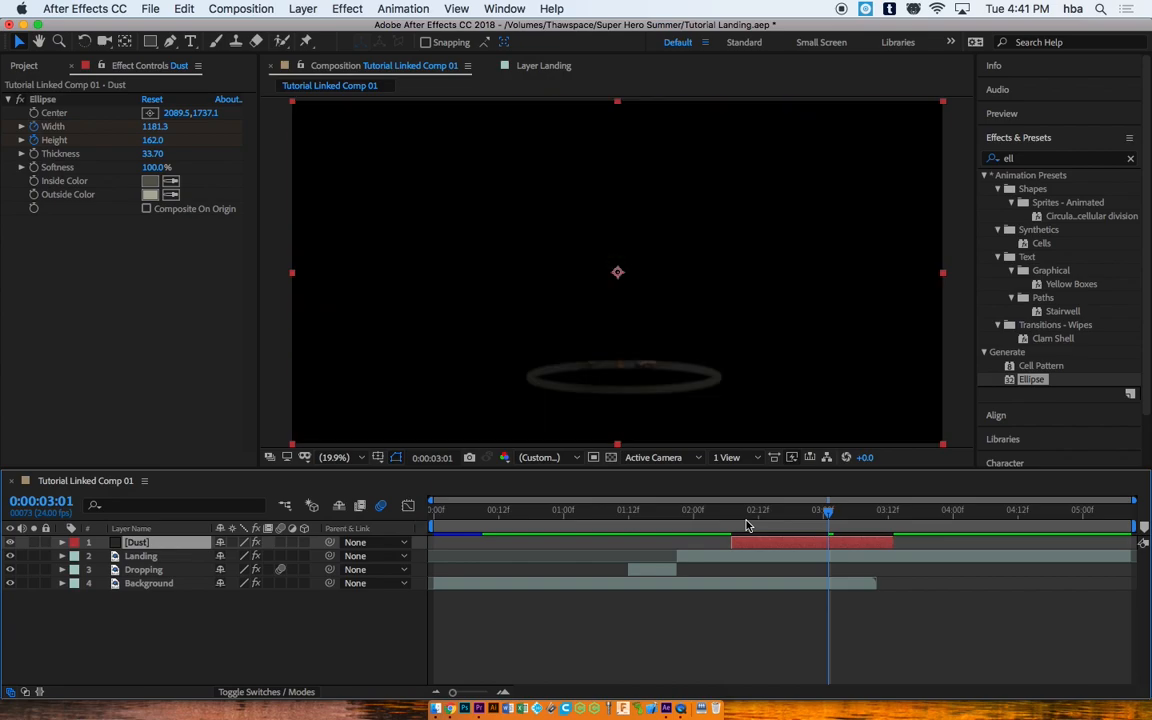
{"action": "key", "text": "shift+equal"}
{"action": "key", "text": "shift+equal"}
{"action": "key", "text": "shift+equal"}
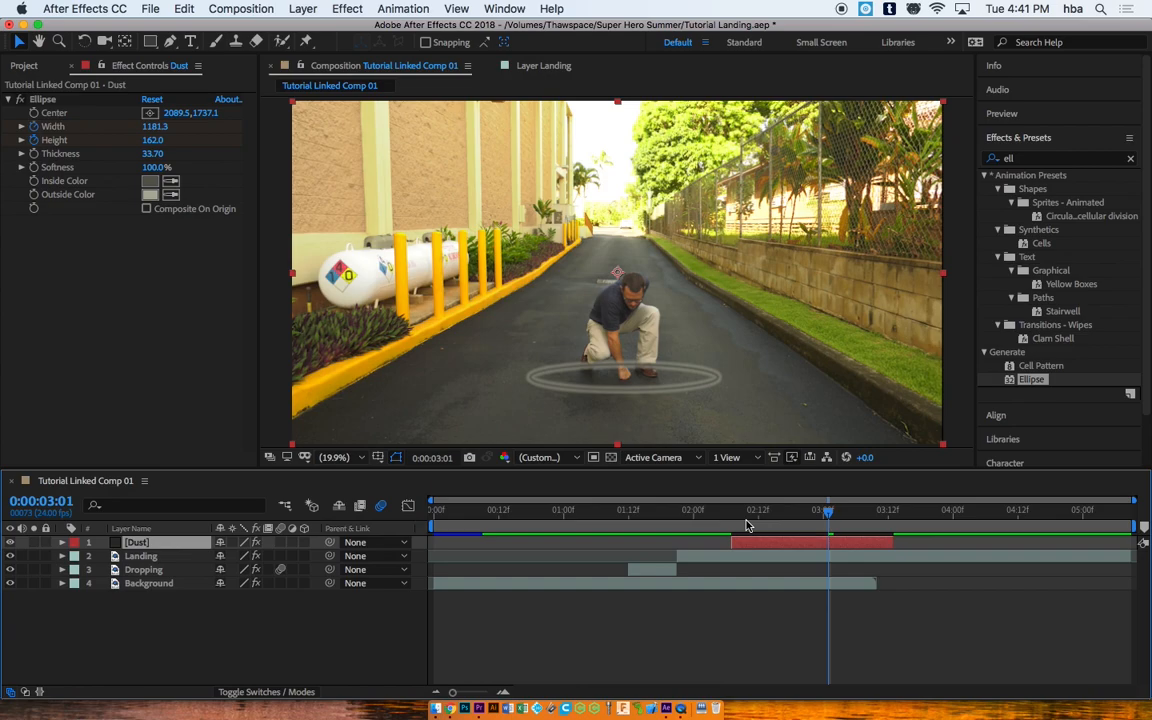
{"action": "key", "text": "shift+equal"}
{"action": "key", "text": "shift+equal"}
{"action": "key", "text": "shift+equal"}
{"action": "key", "text": "shift+equal"}
{"action": "key", "text": "shift+equal"}
{"action": "key", "text": "shift+equal"}
{"action": "key", "text": "shift+equal"}
{"action": "key", "text": "shift+equal"}
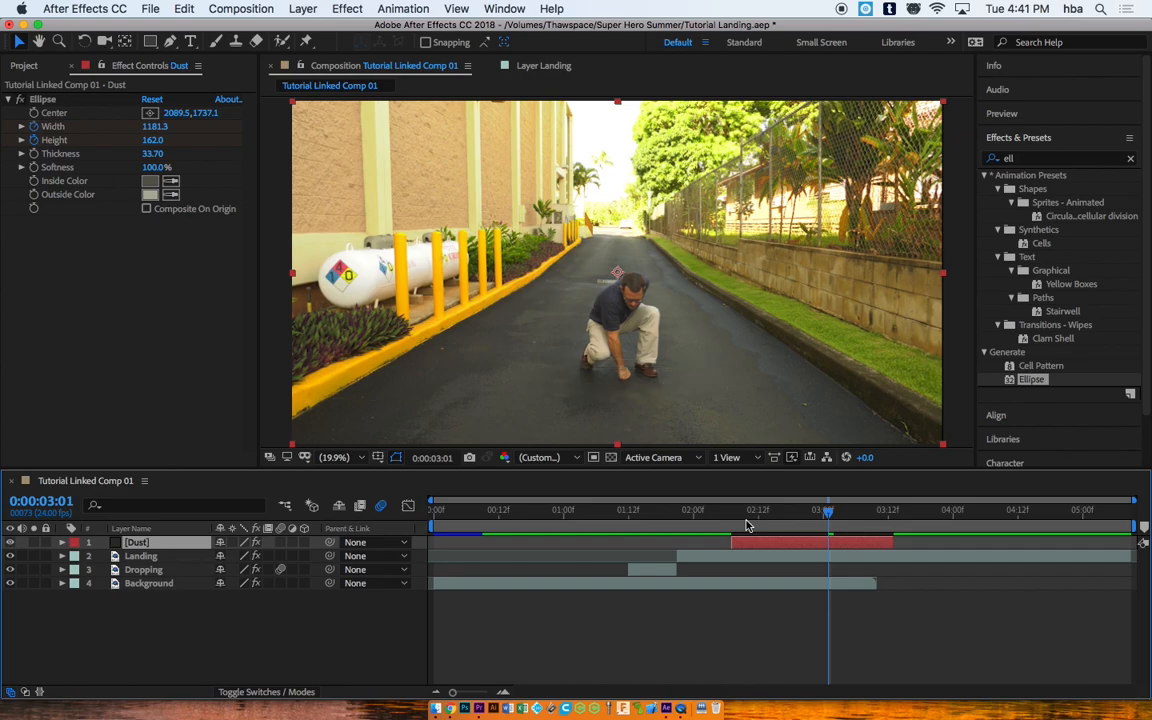
{"action": "key", "text": "shift+equal"}
{"action": "key", "text": "shift+equal"}
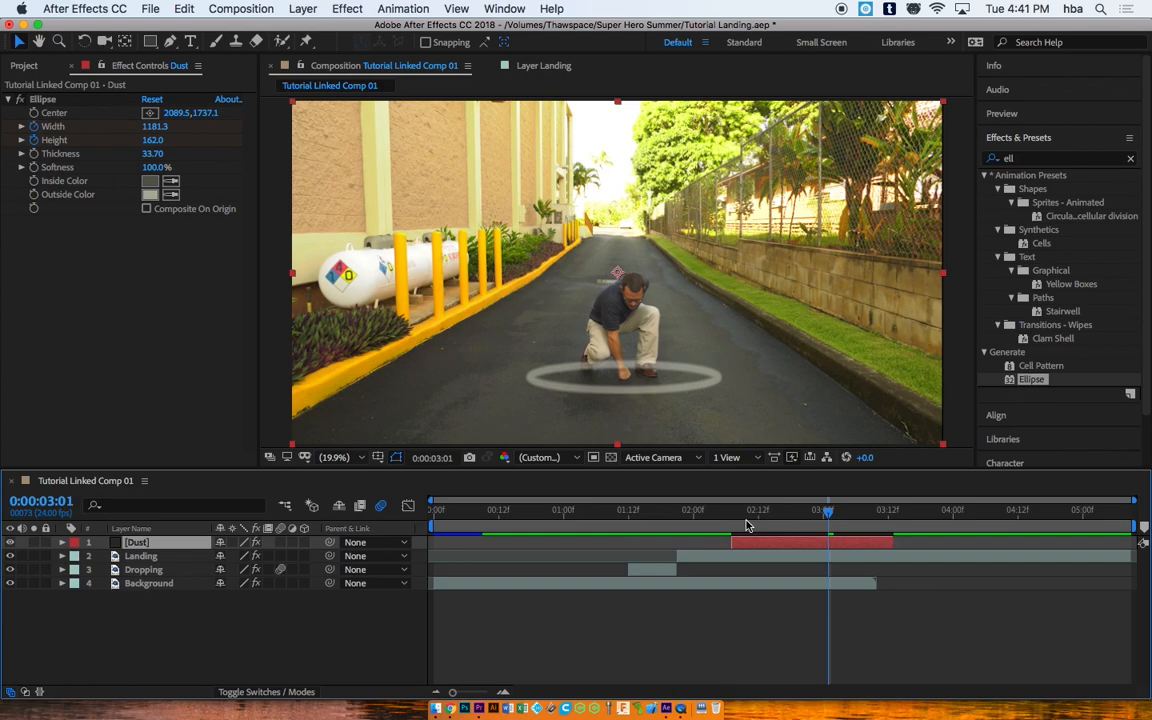
Step: Change the Ellipse ring's Outside Color to a darker tone
{"action": "left_click", "coordinate": [149, 193]}
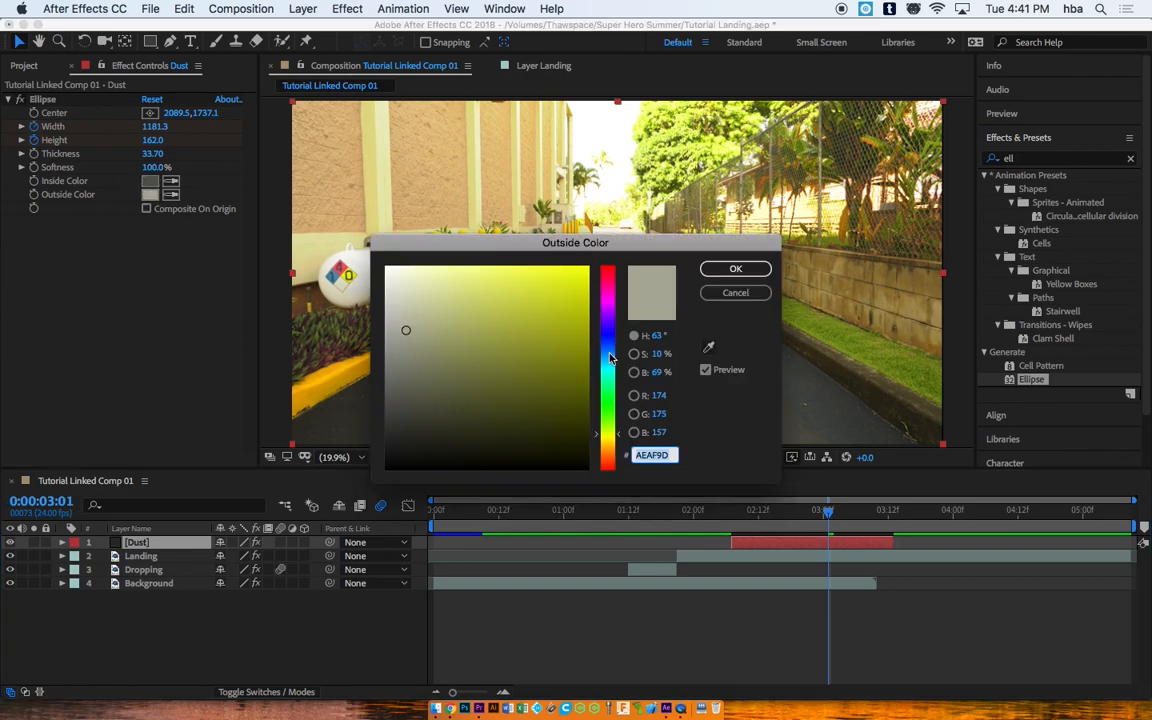
{"action": "left_click", "coordinate": [398, 378]}
{"action": "left_click", "coordinate": [735, 268]}
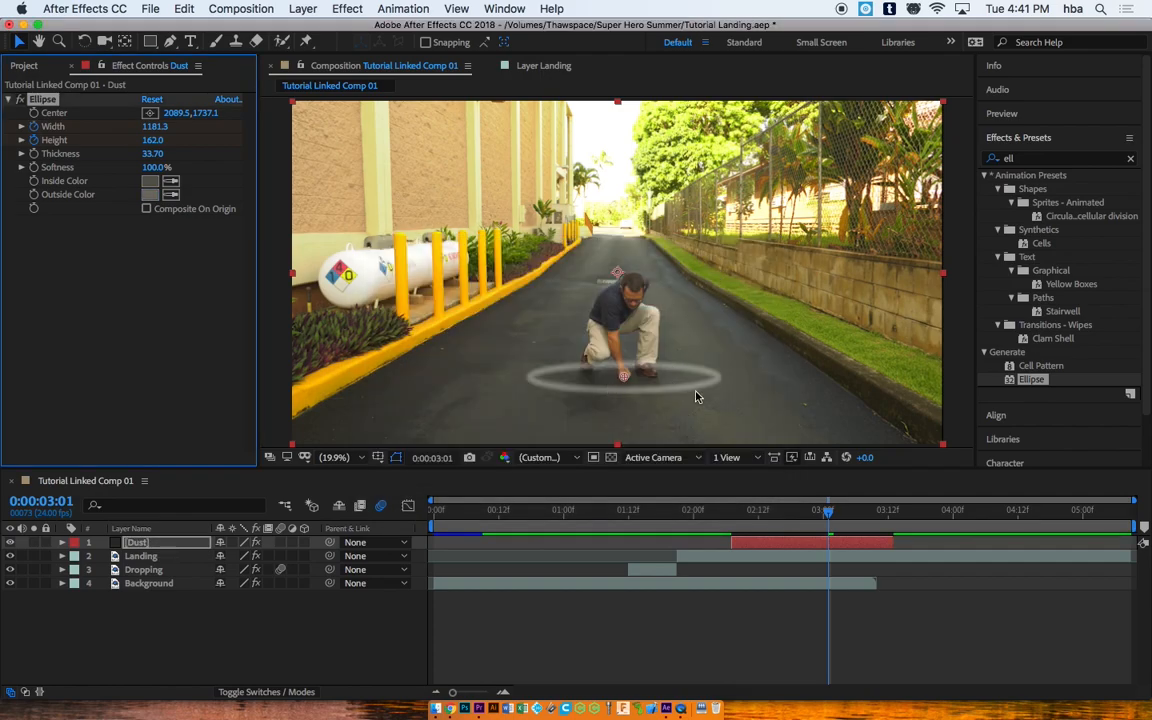
Step: Set the ring's Inside Color to 373633 and scrub the timeline to preview the expanding ring
{"action": "left_click", "coordinate": [149, 181]}
{"action": "left_click_drag", "start_coordinate": [378, 355], "coordinate": [400, 426]}
{"action": "left_click", "coordinate": [735, 268]}
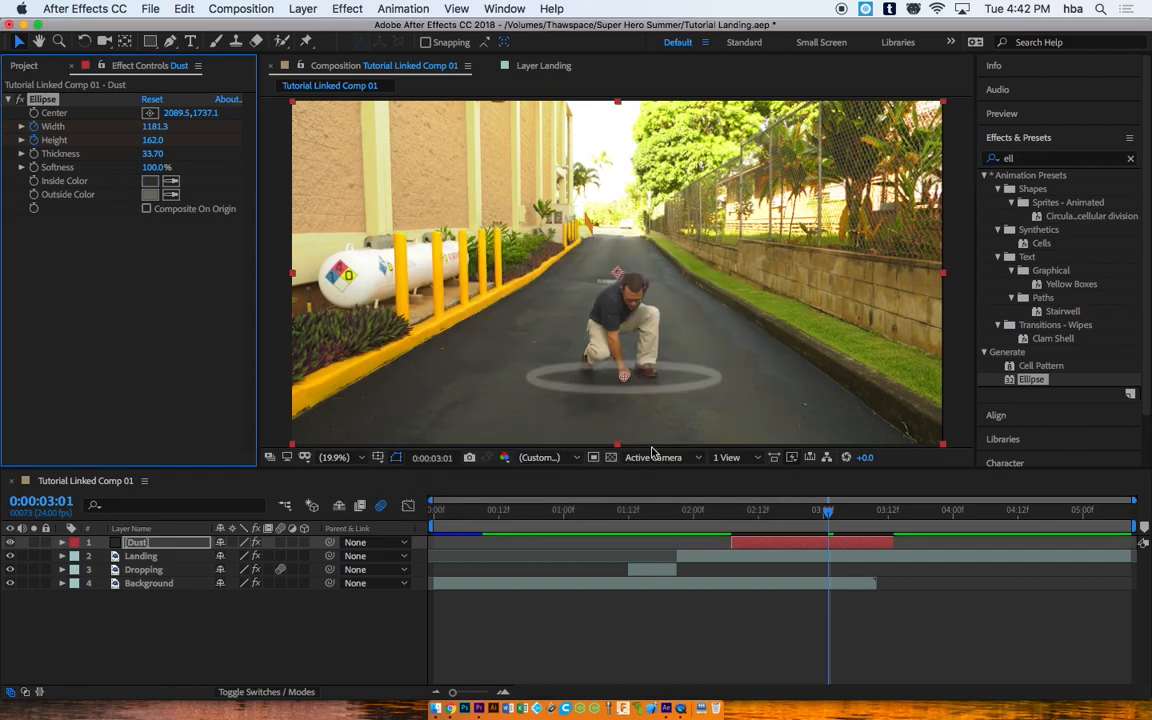
{"action": "mouse_move", "coordinate": [843, 497]}
{"action": "left_mouse_down"}
{"action": "mouse_move", "coordinate": [802, 510]}
{"action": "mouse_move", "coordinate": [699, 501]}
{"action": "mouse_move", "coordinate": [892, 501]}
{"action": "mouse_move", "coordinate": [800, 489]}
{"action": "mouse_move", "coordinate": [782, 494]}
{"action": "mouse_move", "coordinate": [833, 494]}
{"action": "mouse_move", "coordinate": [715, 497]}
{"action": "mouse_move", "coordinate": [824, 501]}
{"action": "left_mouse_up"}
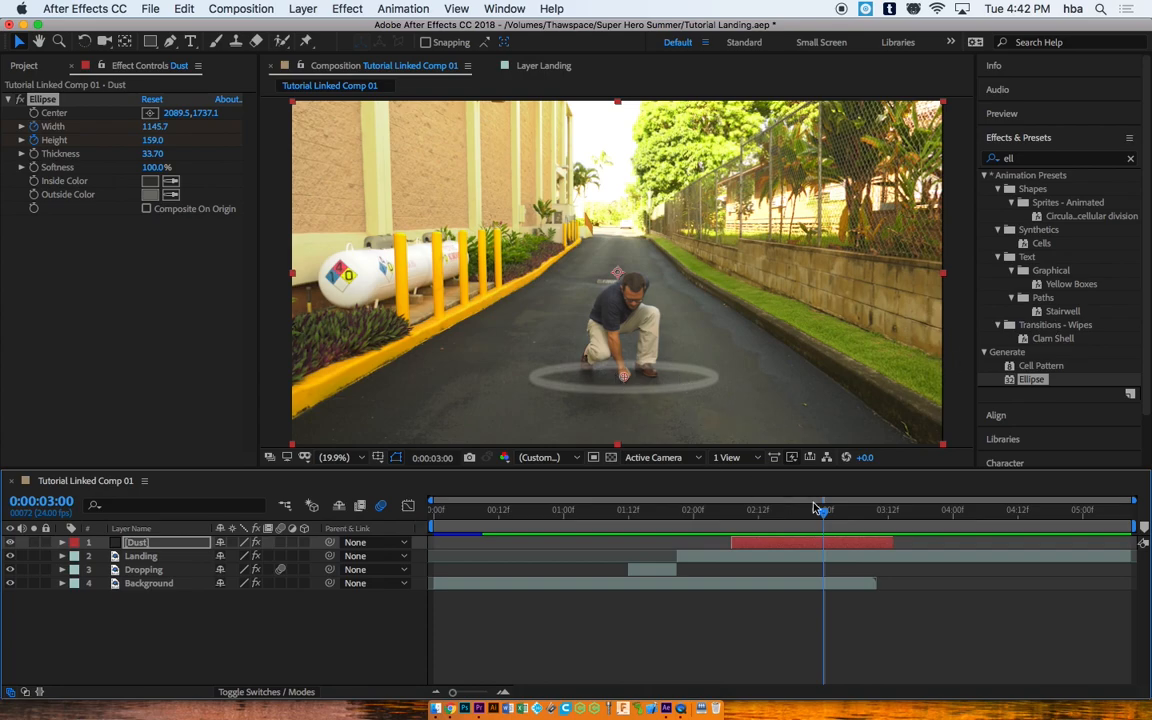
{"action": "mouse_move", "coordinate": [822, 511]}
{"action": "left_mouse_down"}
{"action": "mouse_move", "coordinate": [740, 512]}
{"action": "mouse_move", "coordinate": [810, 513]}
{"action": "left_mouse_up"}
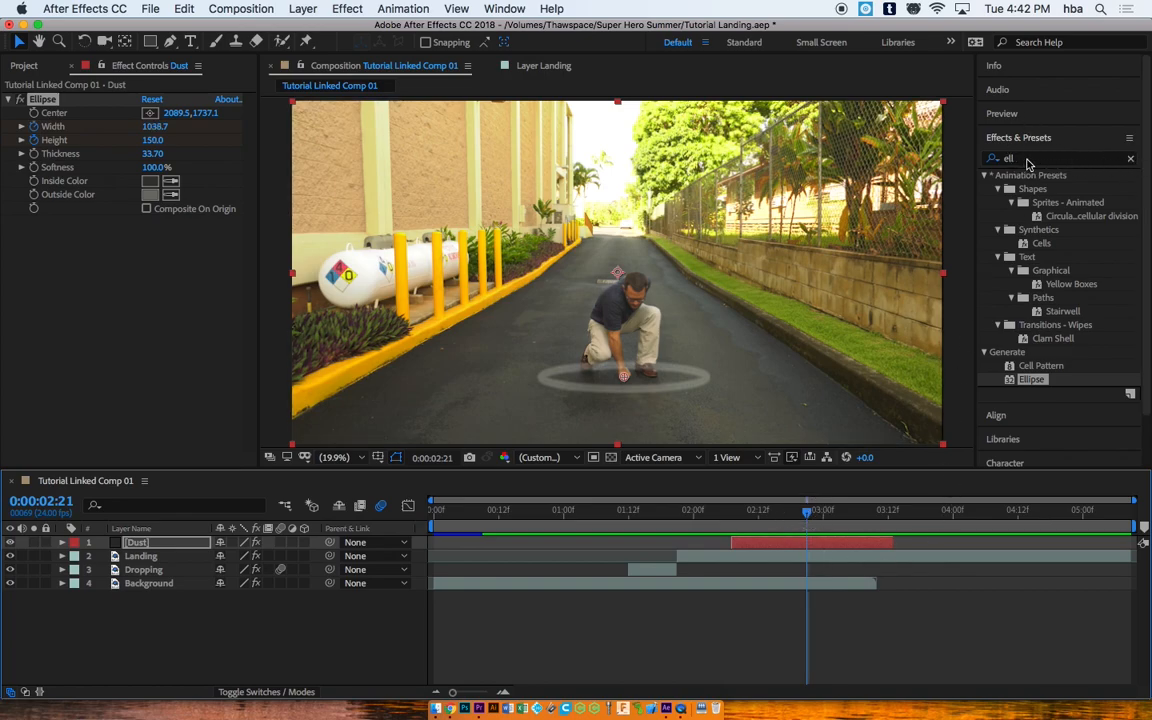
Step: Search Effects & Presets for 'blur' and apply Gaussian Blur to the Dust layer
{"action": "left_click", "coordinate": [990, 158]}
{"action": "type", "text": "blur"}
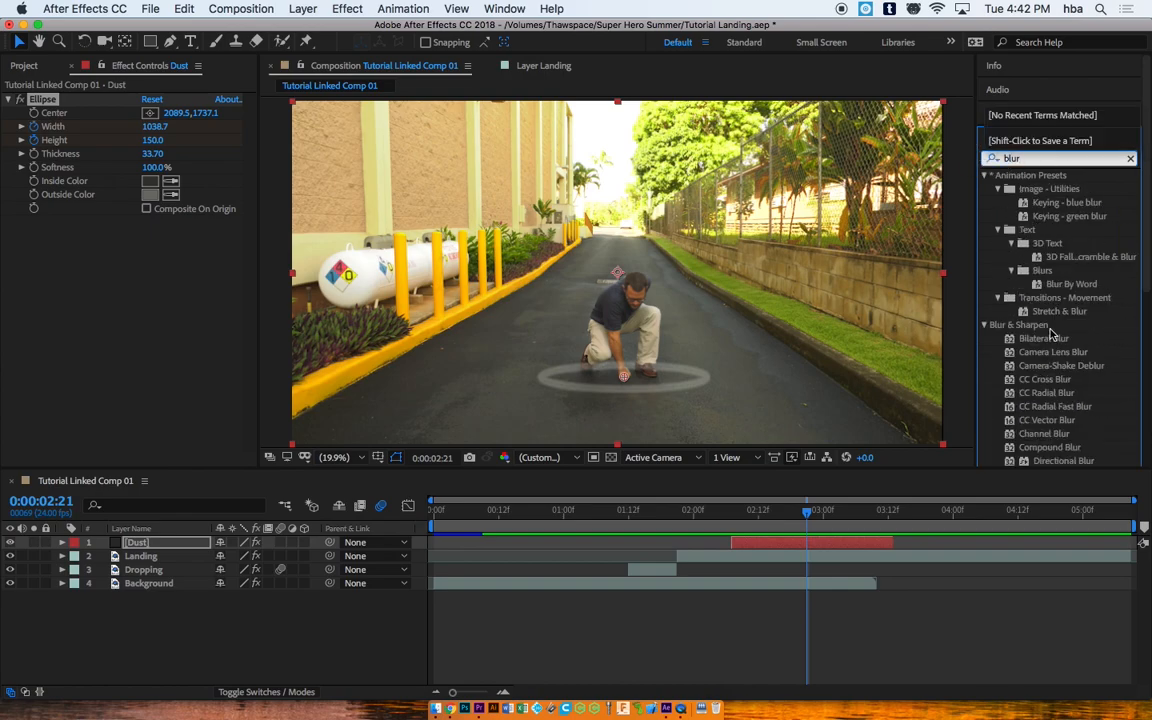
{"action": "left_click_drag", "start_coordinate": [1145, 255], "coordinate": [1136, 311]}
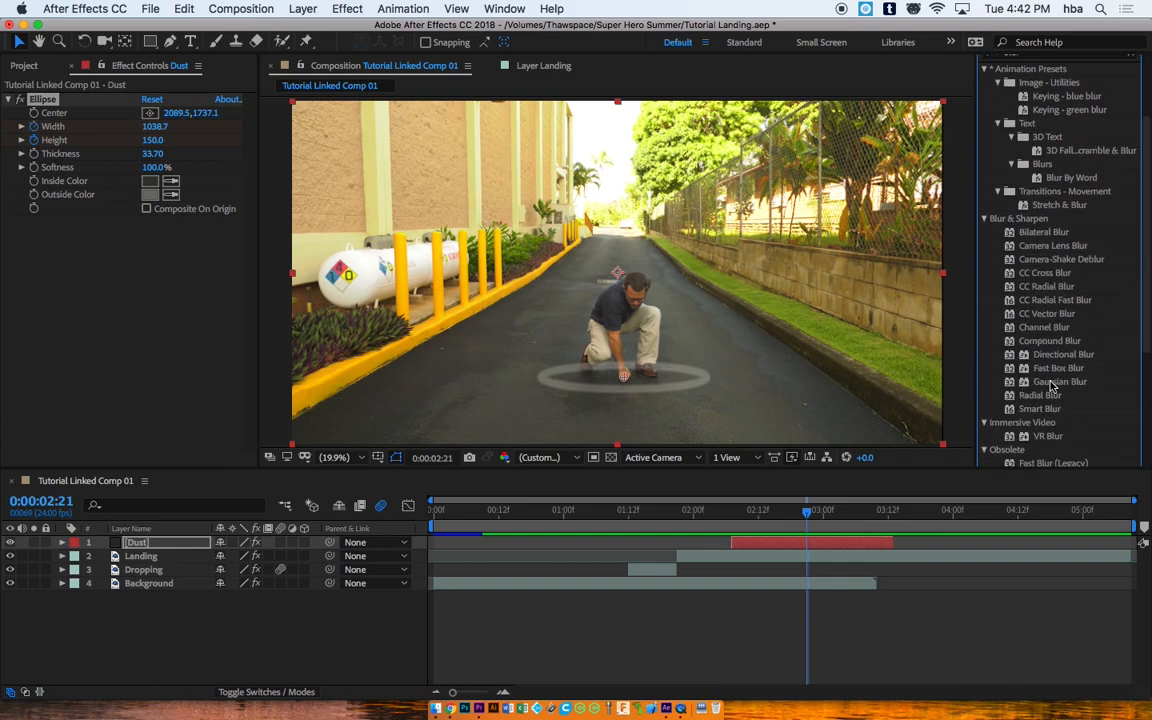
{"action": "left_click_drag", "start_coordinate": [1045, 386], "coordinate": [779, 547]}
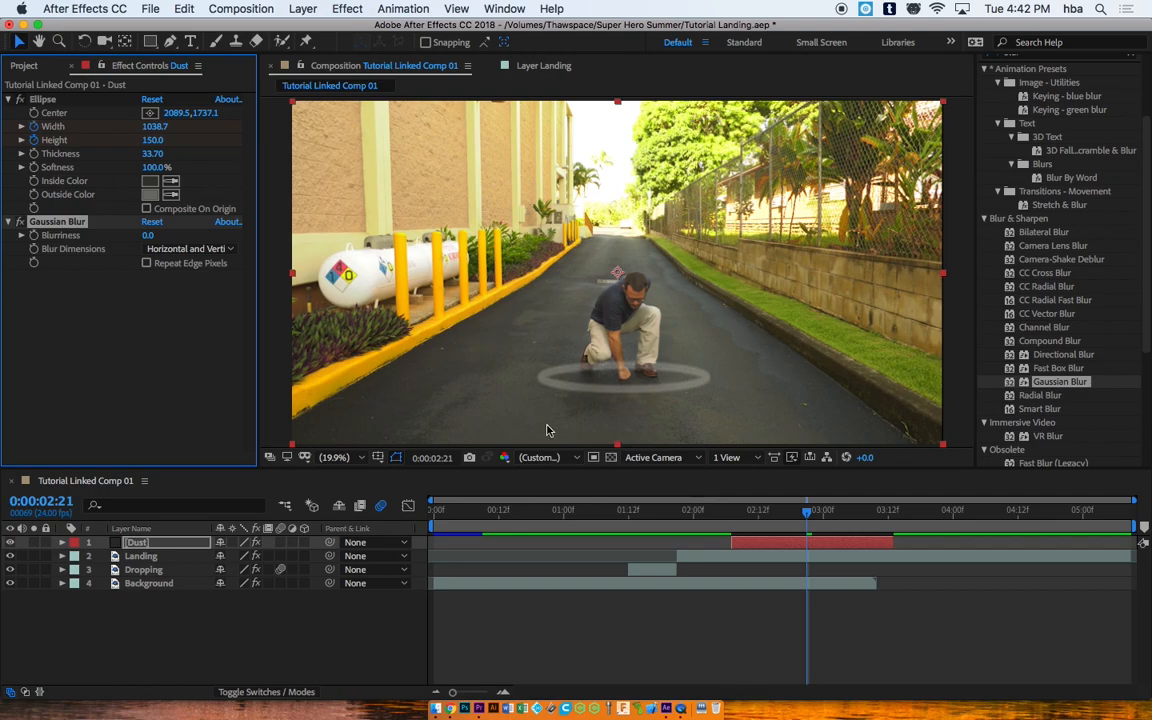
Step: Raise the Dust layer's Gaussian Blur Blurriness to 124
{"action": "left_click_drag", "start_coordinate": [148, 235], "coordinate": [510, 246]}
{"action": "left_click_drag", "start_coordinate": [150, 233], "coordinate": [495, 255]}
{"action": "left_click_drag", "start_coordinate": [150, 235], "coordinate": [405, 250]}
Step: Preview the blurred dust and extend the Dust layer's out-point to 0:00:03:23
{"action": "mouse_move", "coordinate": [818, 508]}
{"action": "left_mouse_down"}
{"action": "mouse_move", "coordinate": [707, 501]}
{"action": "mouse_move", "coordinate": [902, 514]}
{"action": "mouse_move", "coordinate": [885, 517]}
{"action": "left_mouse_up"}
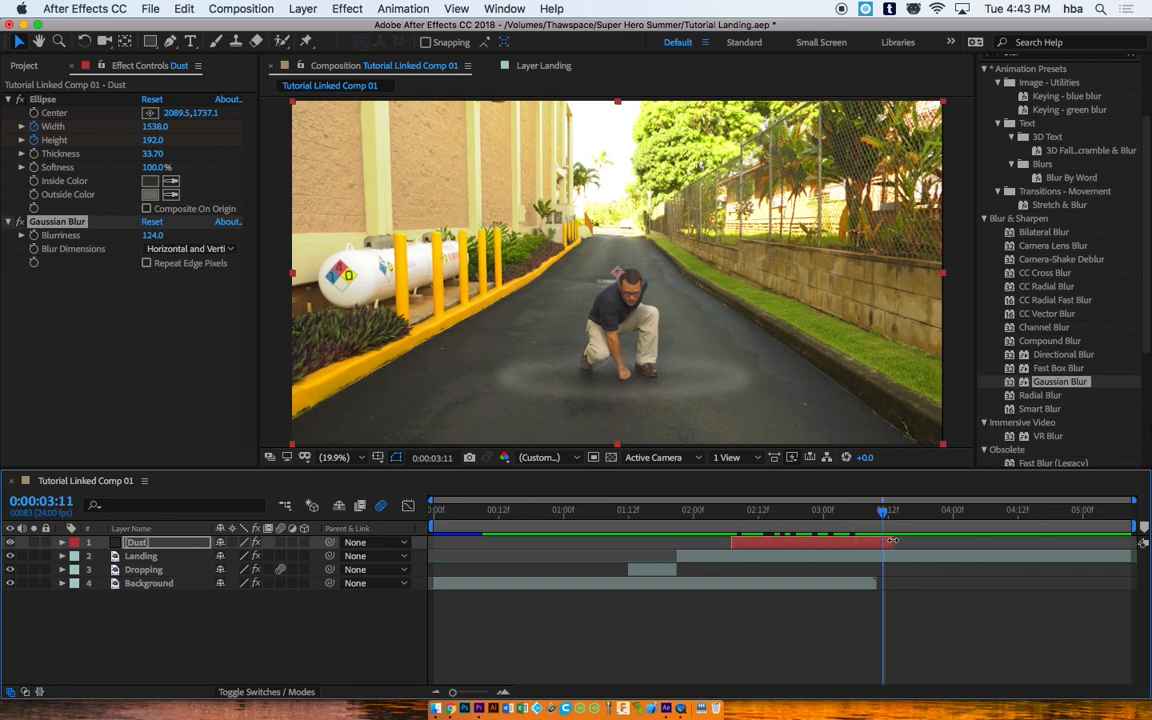
{"action": "left_click_drag", "start_coordinate": [886, 513], "coordinate": [948, 514]}
{"action": "left_click_drag", "start_coordinate": [891, 543], "coordinate": [963, 543]}
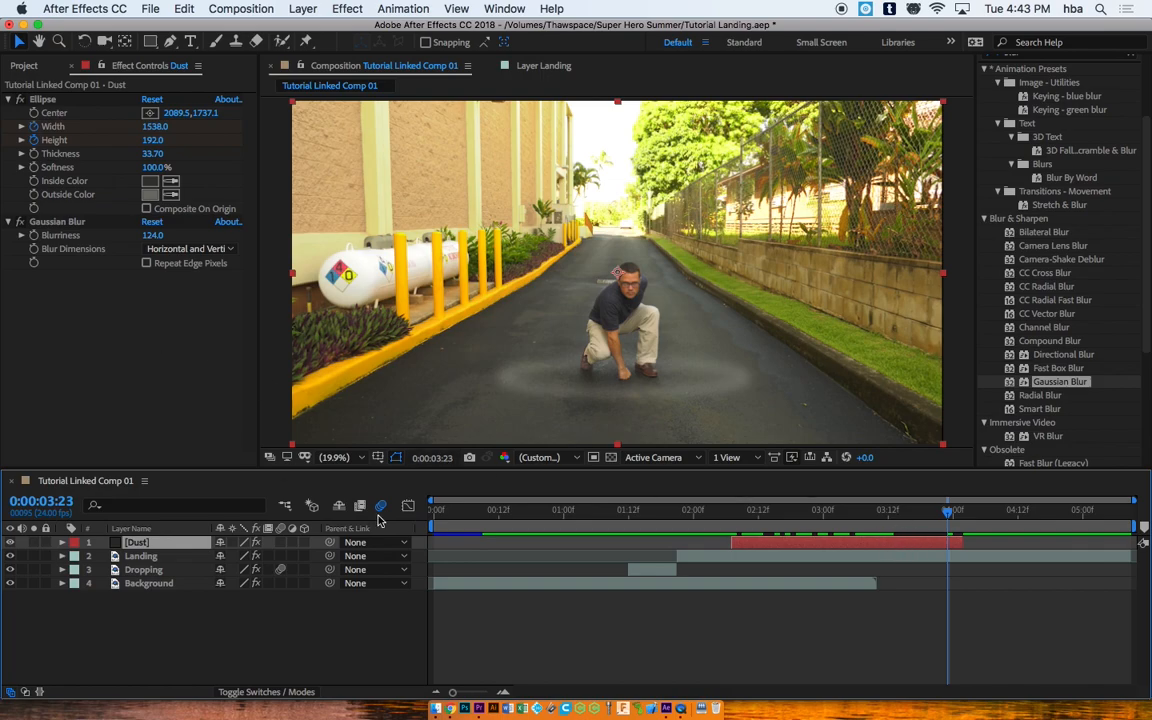
{"action": "left_click", "coordinate": [62, 543]}
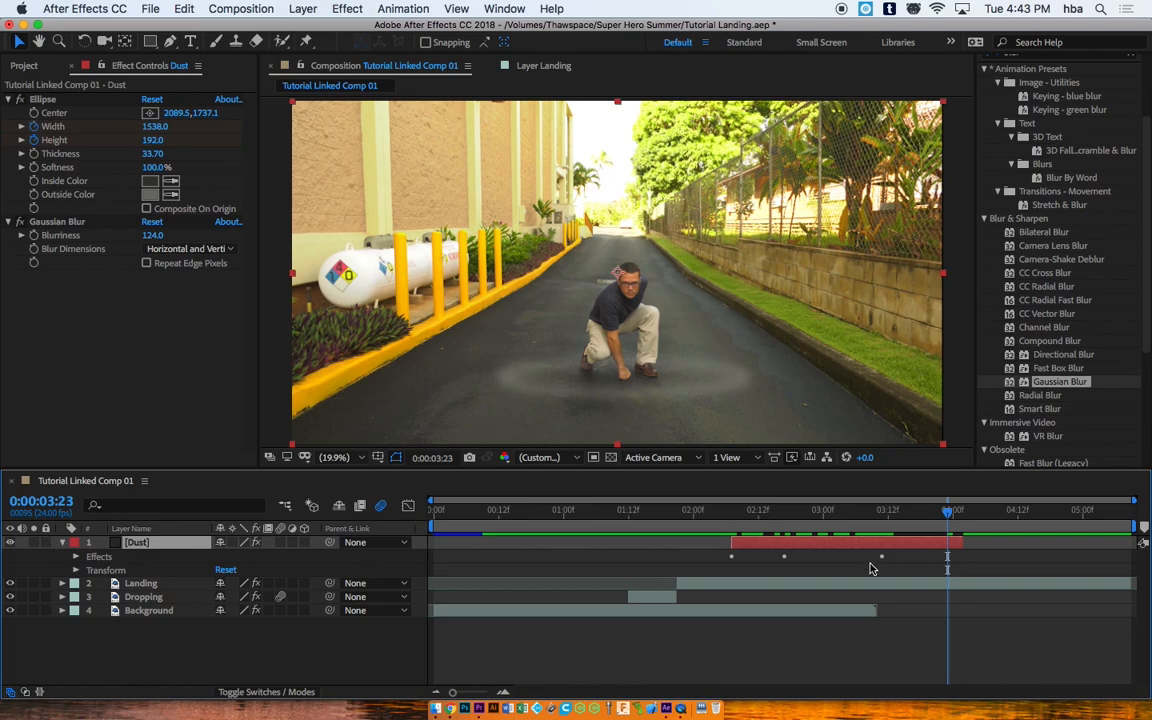
{"action": "left_click", "coordinate": [77, 557]}
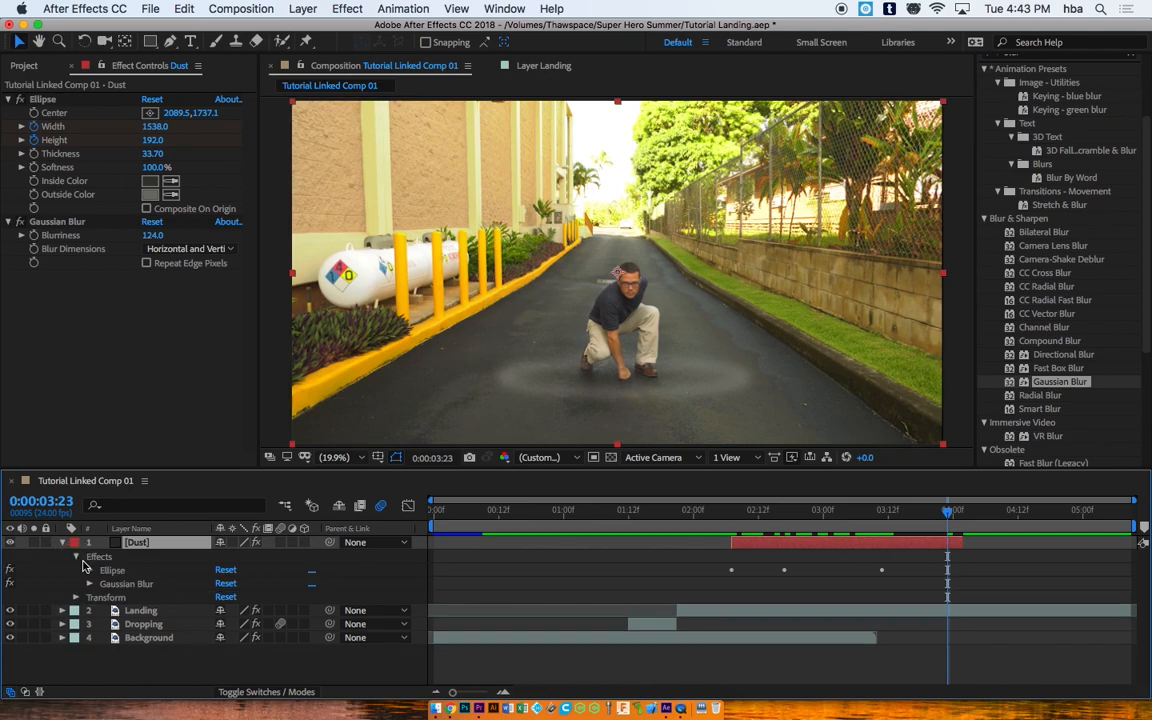
{"action": "left_click", "coordinate": [89, 570]}
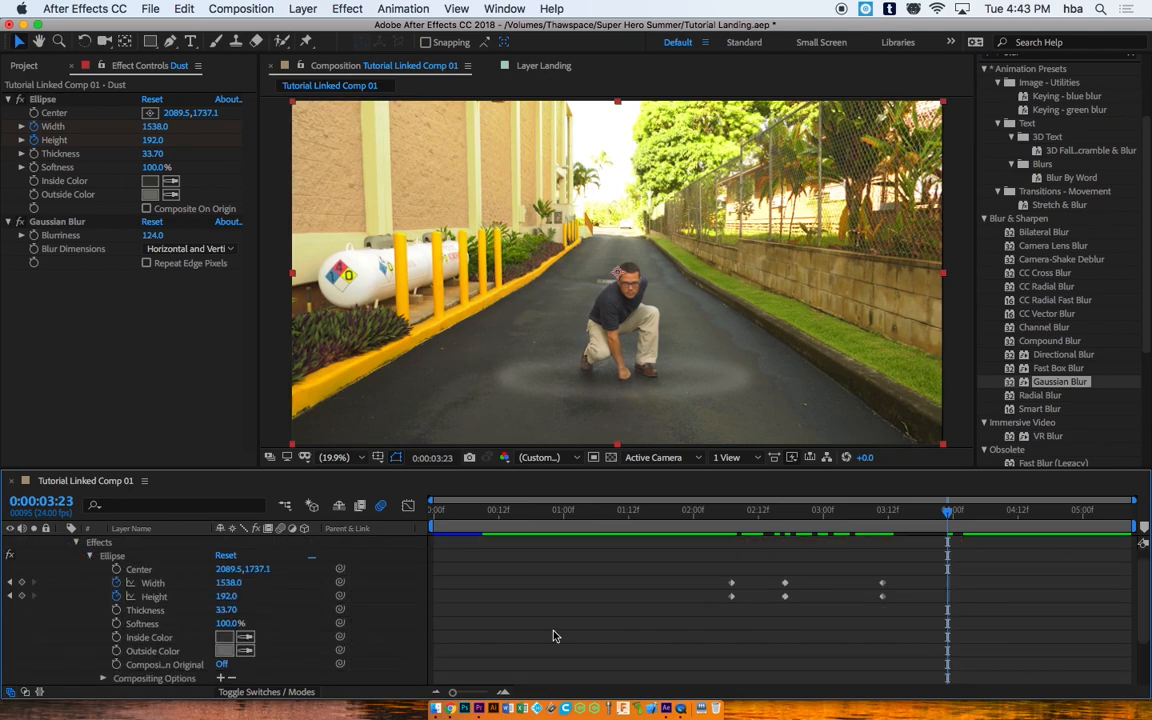
{"action": "left_click_drag", "start_coordinate": [878, 579], "coordinate": [947, 600]}
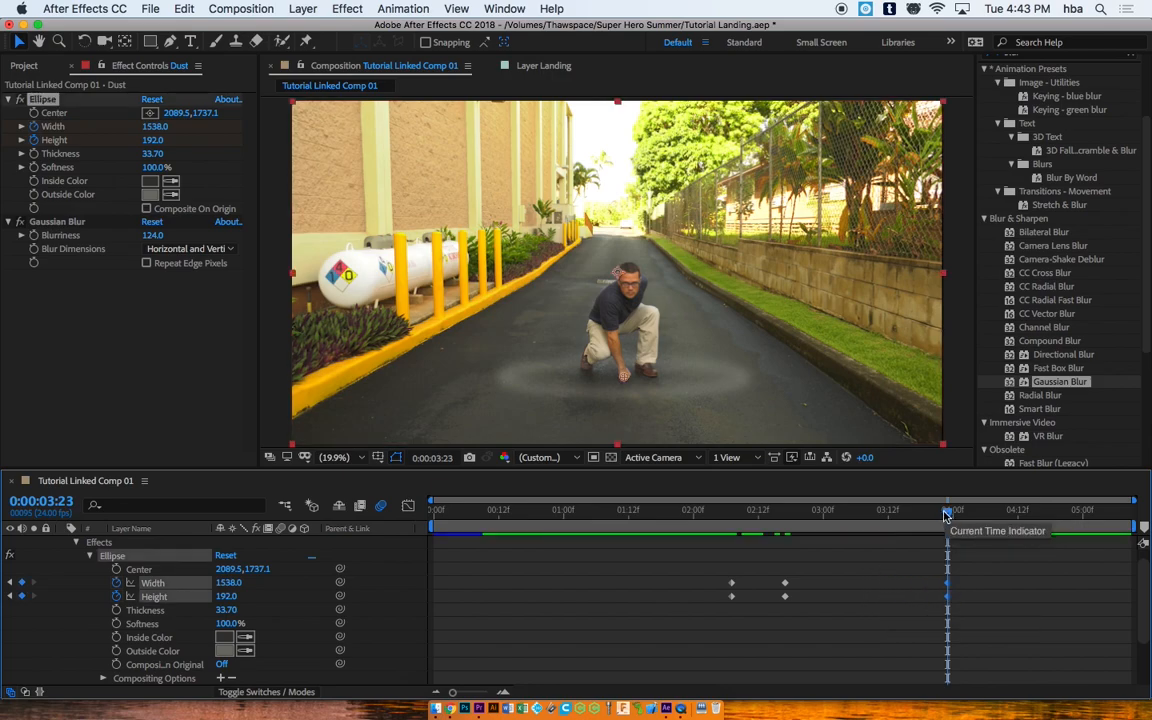
{"action": "left_click", "coordinate": [89, 556]}
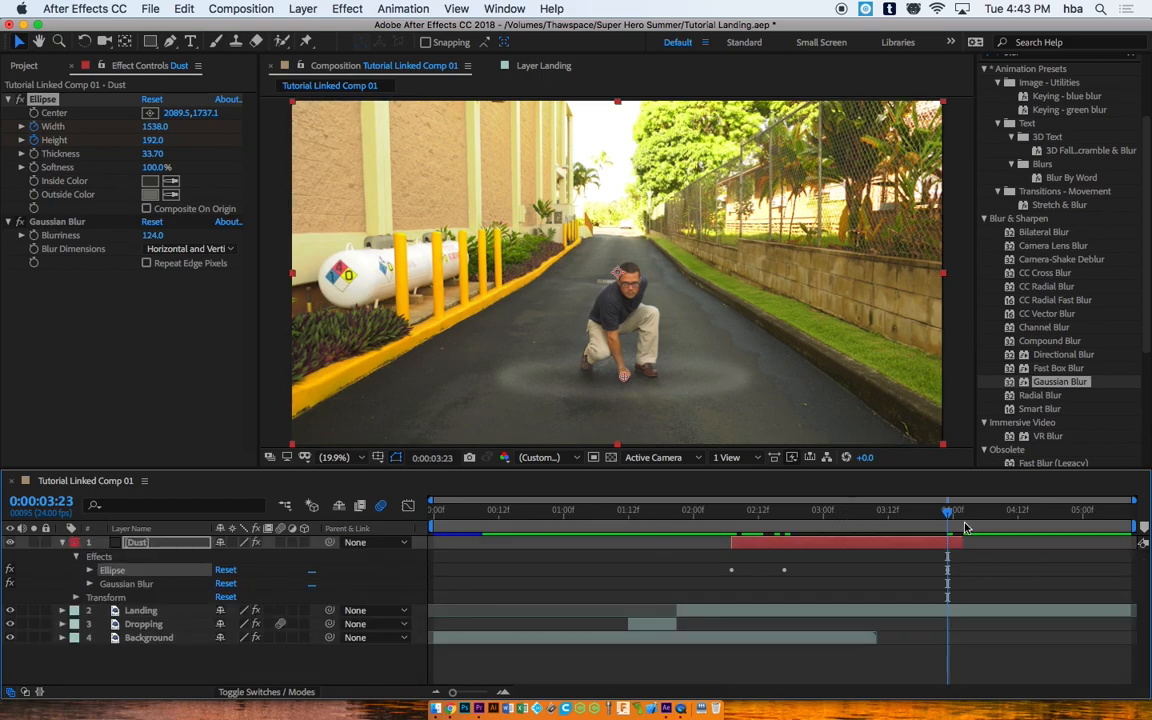
{"action": "left_click_drag", "start_coordinate": [949, 515], "coordinate": [737, 510]}
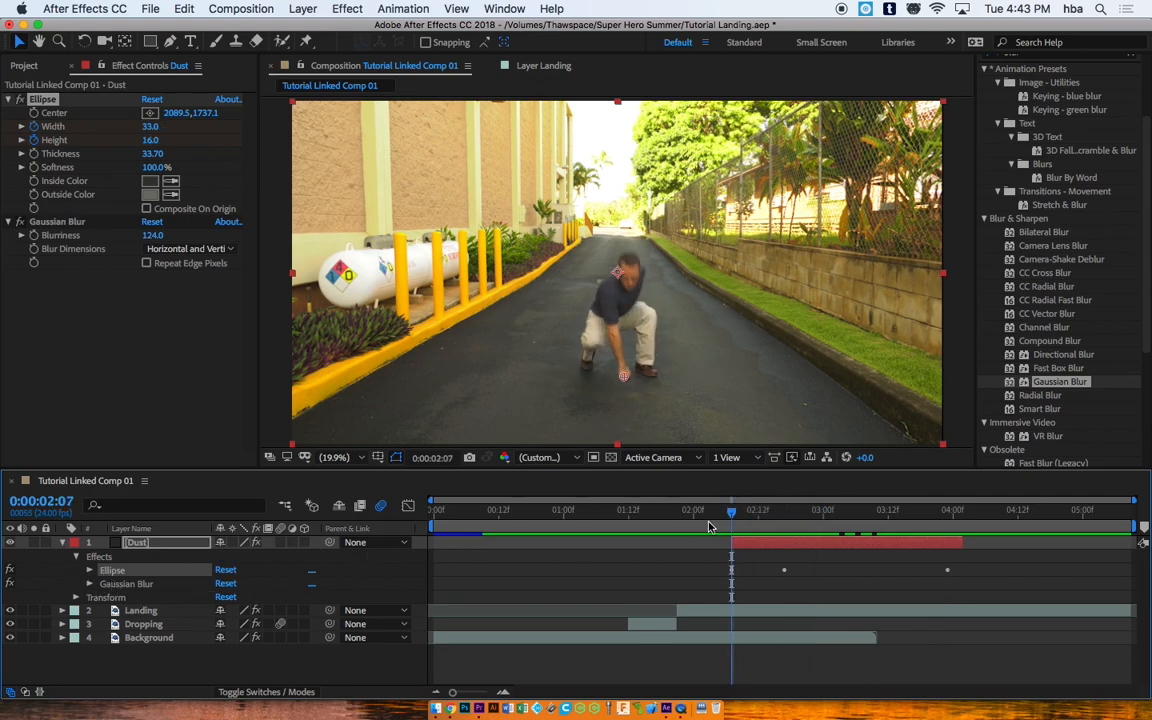
{"action": "left_click_drag", "start_coordinate": [738, 516], "coordinate": [741, 516]}
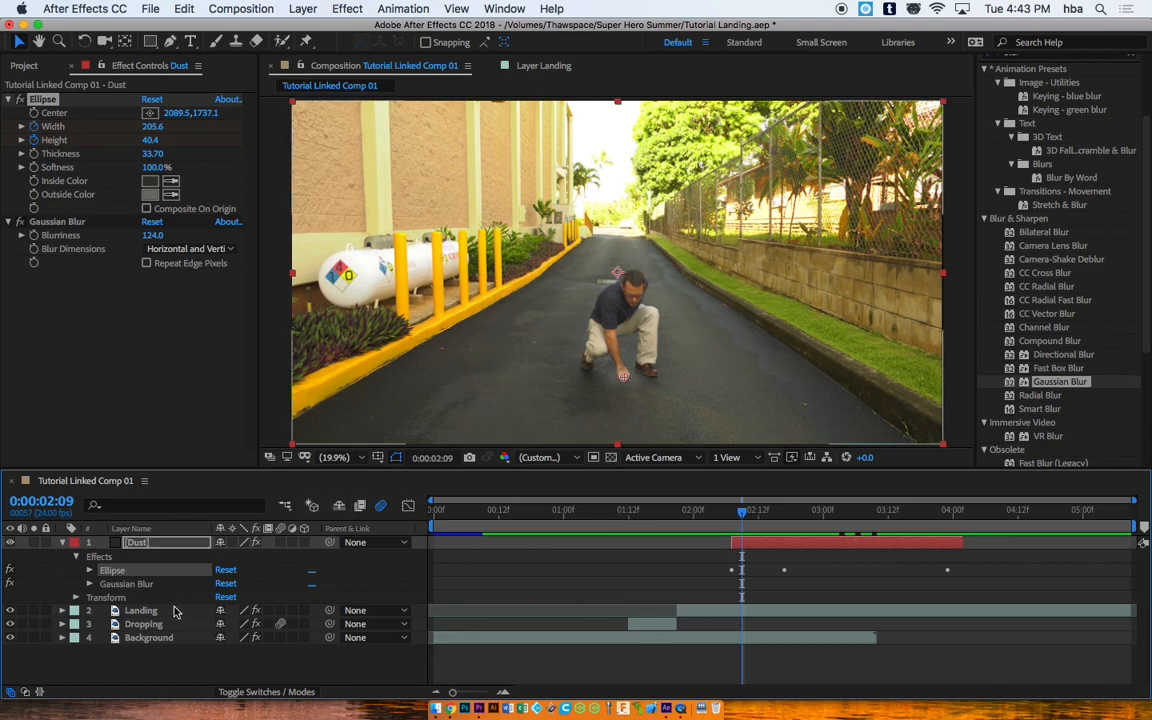
Step: Keyframe the Dust Gaussian Blur so Blurriness rises from 124.0 to 386.9 at 0:00:03:23
{"action": "left_click", "coordinate": [32, 222]}
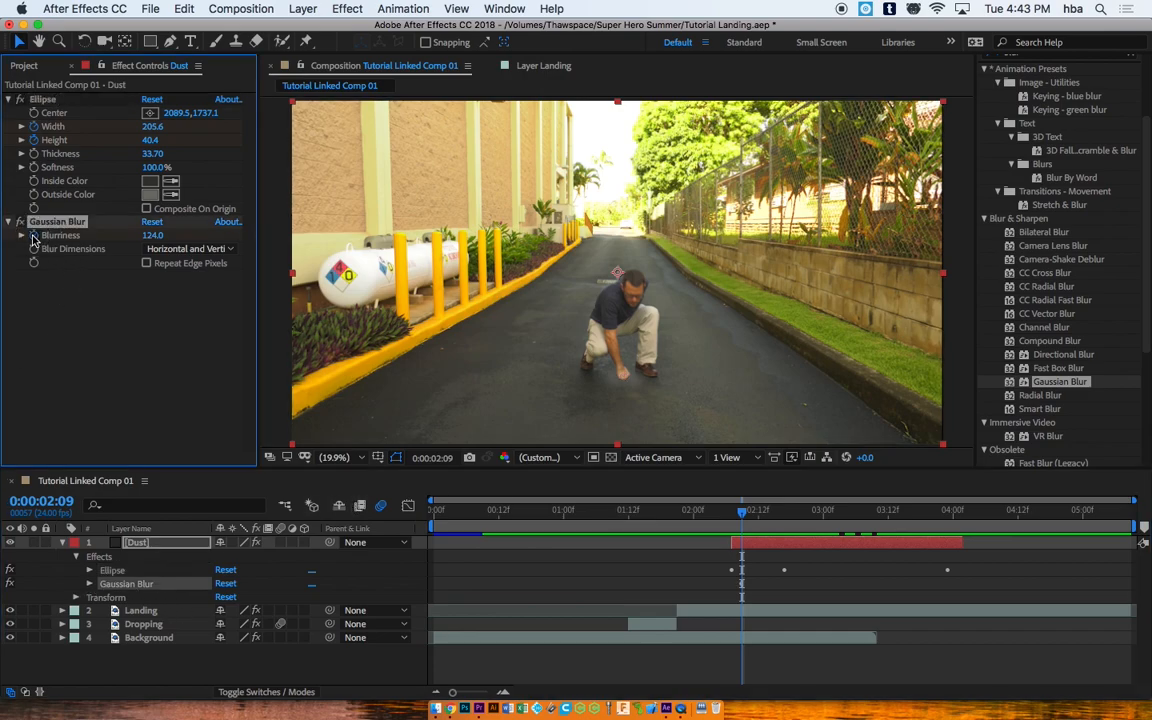
{"action": "left_click_drag", "start_coordinate": [744, 519], "coordinate": [785, 517]}
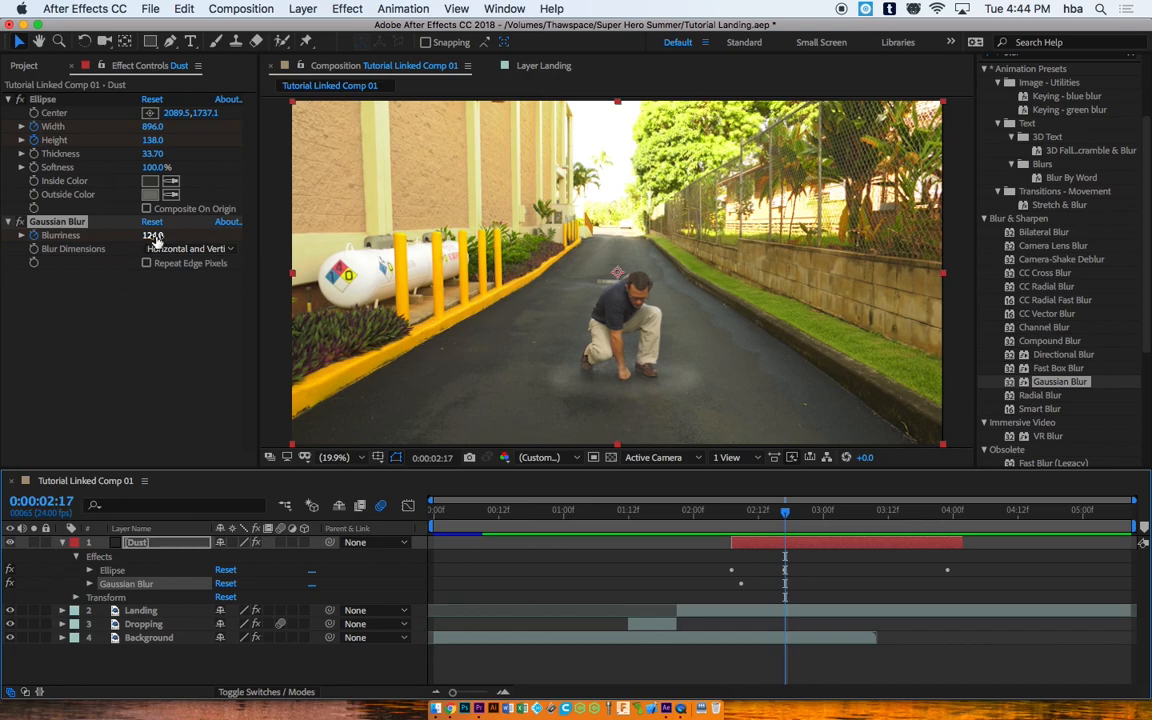
{"action": "left_click_drag", "start_coordinate": [152, 235], "coordinate": [231, 235]}
{"action": "left_click_drag", "start_coordinate": [789, 519], "coordinate": [949, 515]}
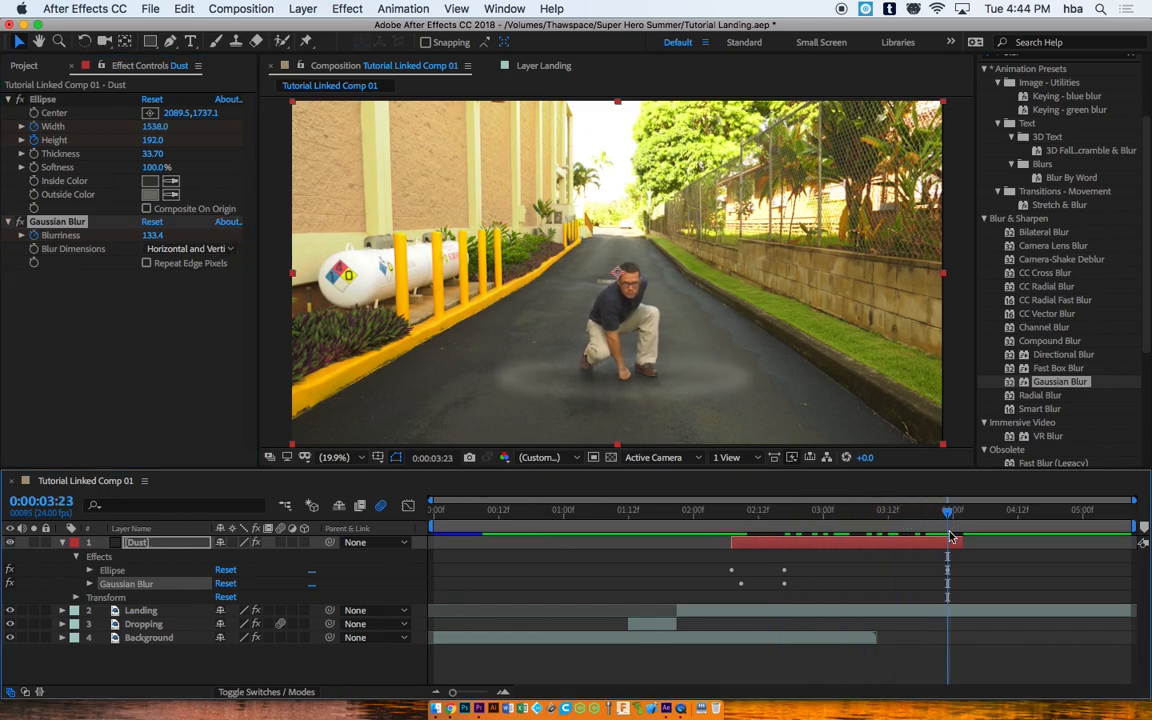
{"action": "left_click_drag", "start_coordinate": [152, 235], "coordinate": [685, 223]}
{"action": "left_click_drag", "start_coordinate": [155, 236], "coordinate": [889, 232]}
{"action": "left_click_drag", "start_coordinate": [152, 235], "coordinate": [758, 220]}
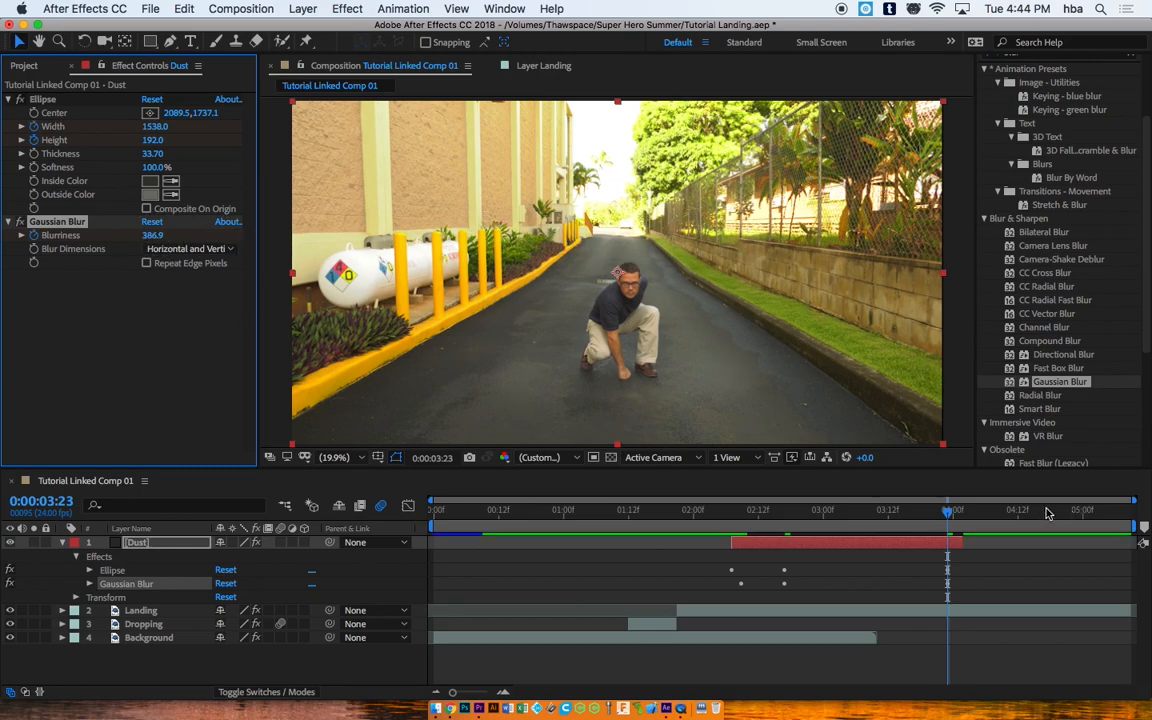
{"action": "mouse_move", "coordinate": [953, 515]}
{"action": "left_mouse_down"}
{"action": "mouse_move", "coordinate": [977, 514]}
{"action": "mouse_move", "coordinate": [797, 494]}
{"action": "mouse_move", "coordinate": [950, 512]}
{"action": "left_mouse_up"}
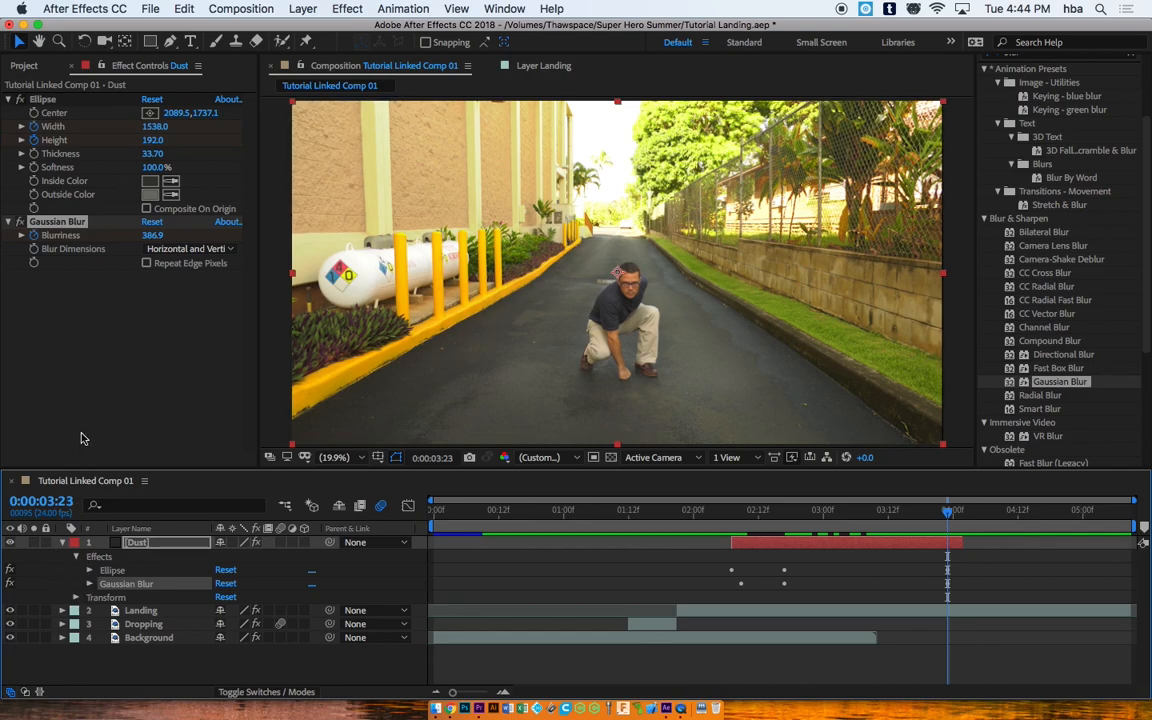
Step: Reveal Dust's Transform properties and set an Opacity keyframe of 100% at 0:00:03:23
{"action": "left_click", "coordinate": [74, 557]}
{"action": "left_click", "coordinate": [77, 557]}
{"action": "left_click", "coordinate": [77, 598]}
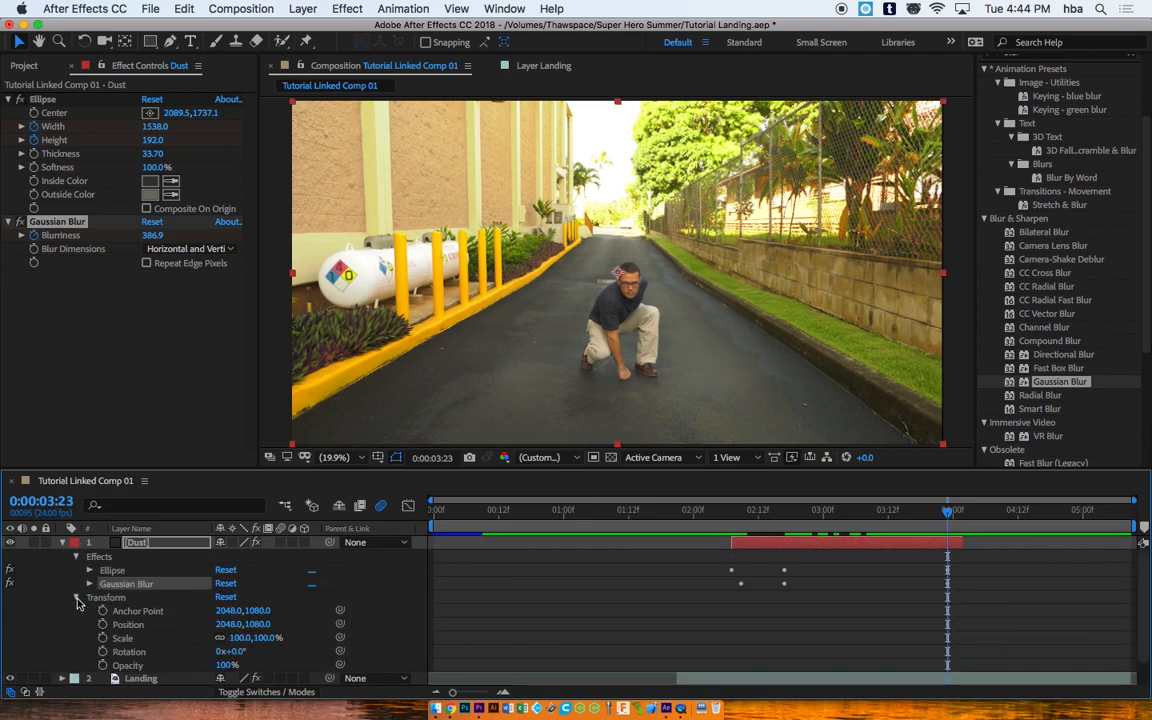
{"action": "left_click", "coordinate": [103, 665]}
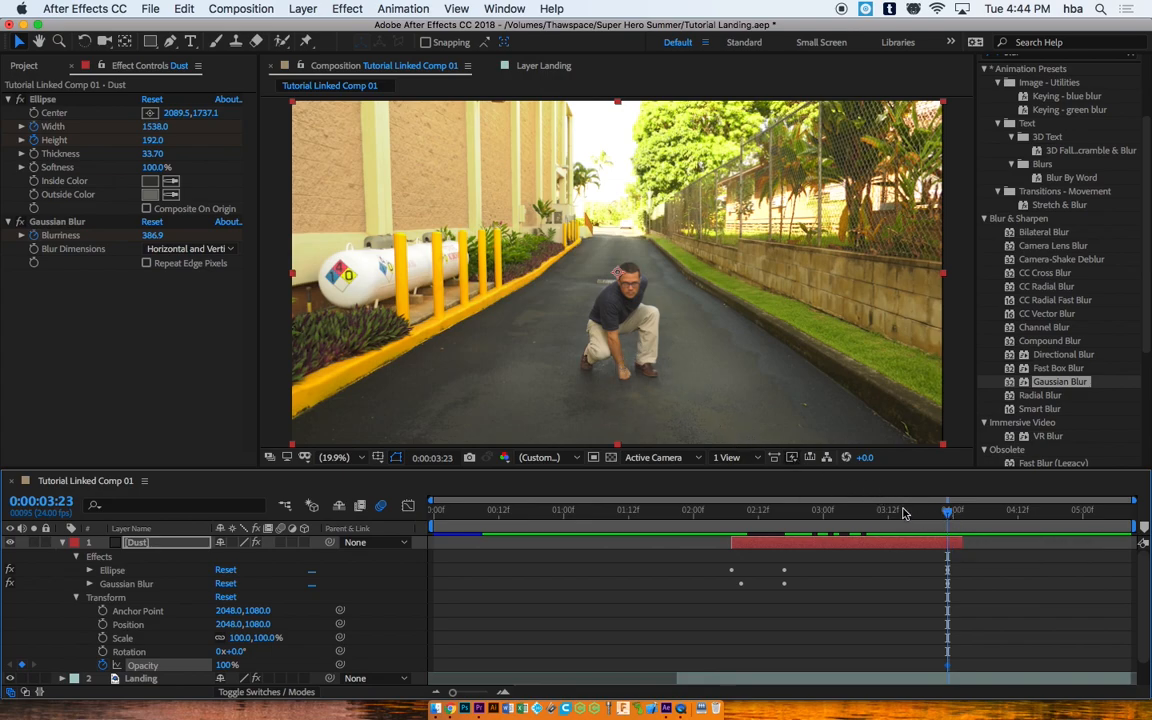
Step: Drop the Dust opacity to 1% at 0:00:04:02 and play back to check the fade
{"action": "left_click_drag", "start_coordinate": [948, 515], "coordinate": [963, 512]}
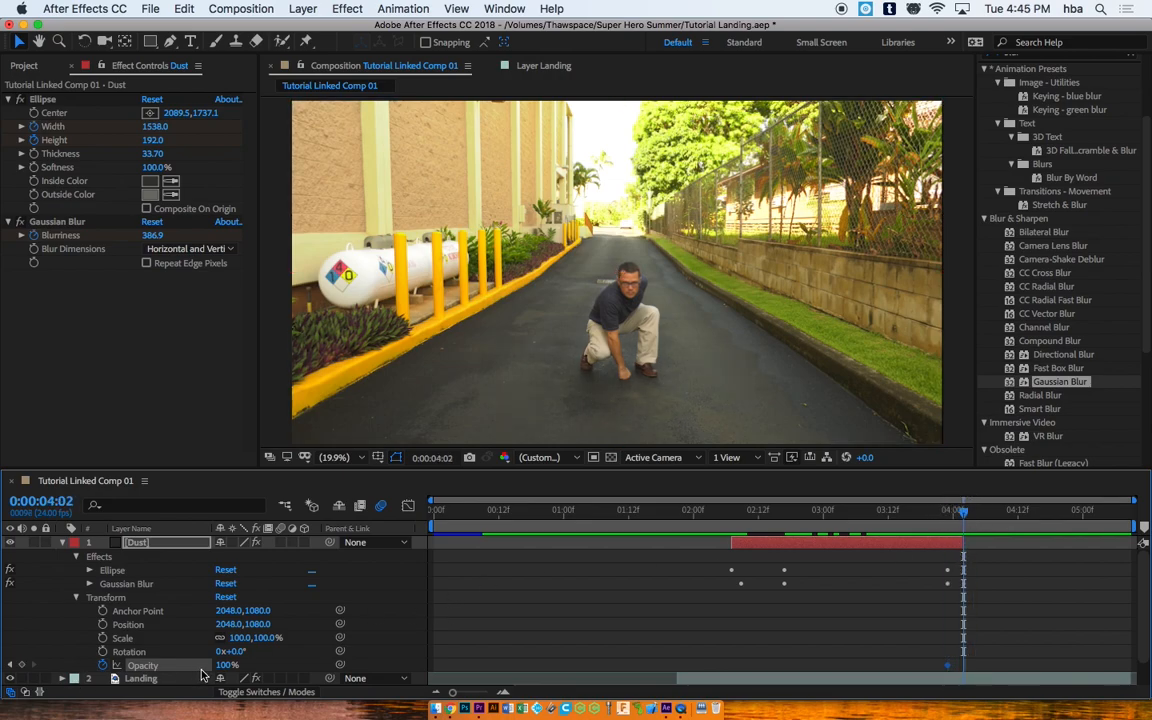
{"action": "left_click_drag", "start_coordinate": [225, 665], "coordinate": [6, 664]}
{"action": "left_click_drag", "start_coordinate": [964, 514], "coordinate": [360, 481]}
{"action": "key", "text": "space"}
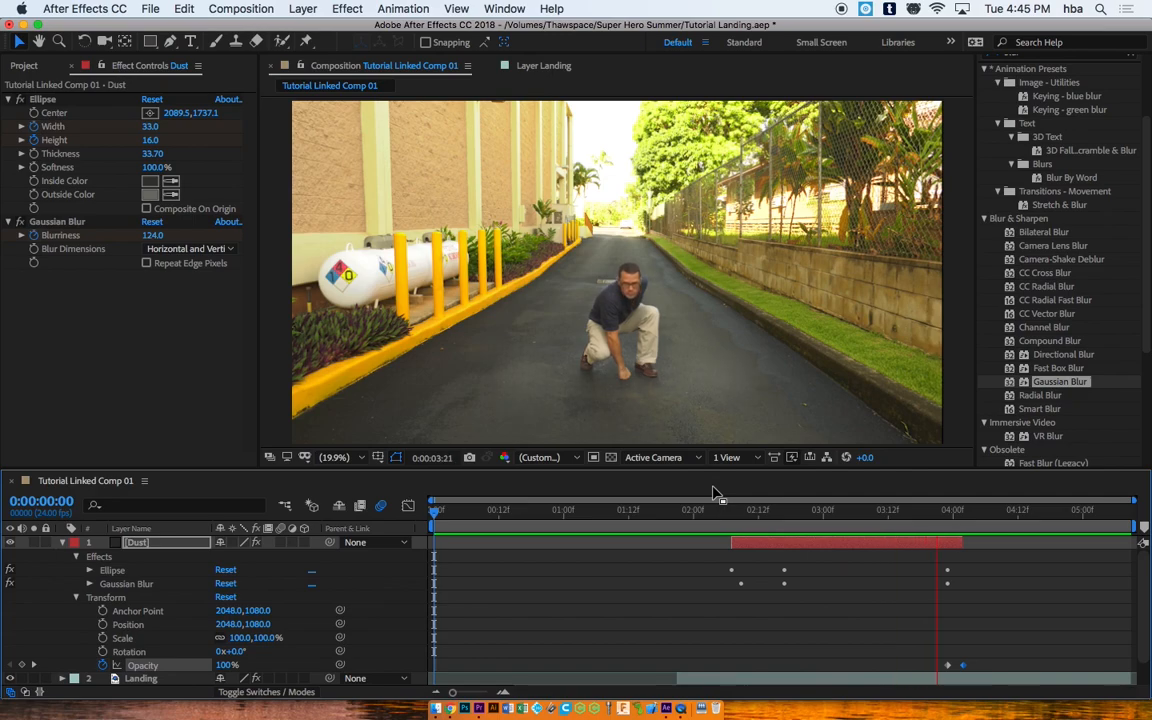
{"action": "left_click_drag", "start_coordinate": [980, 512], "coordinate": [949, 512]}
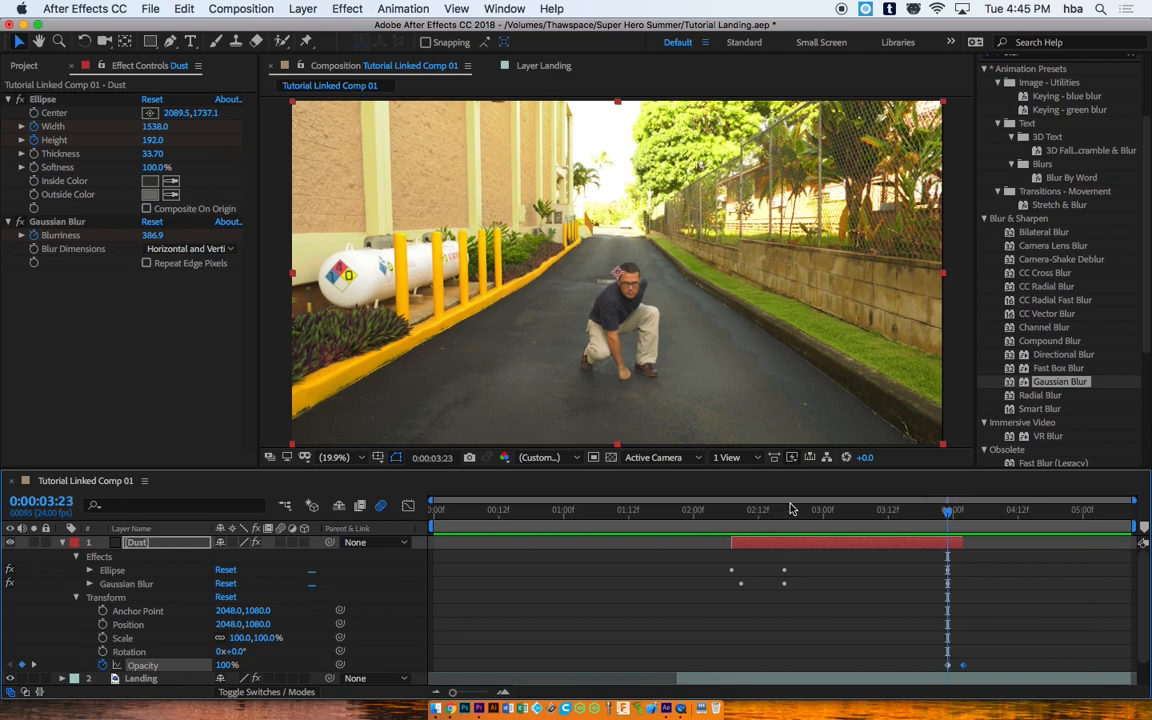
{"action": "left_click", "coordinate": [822, 548]}
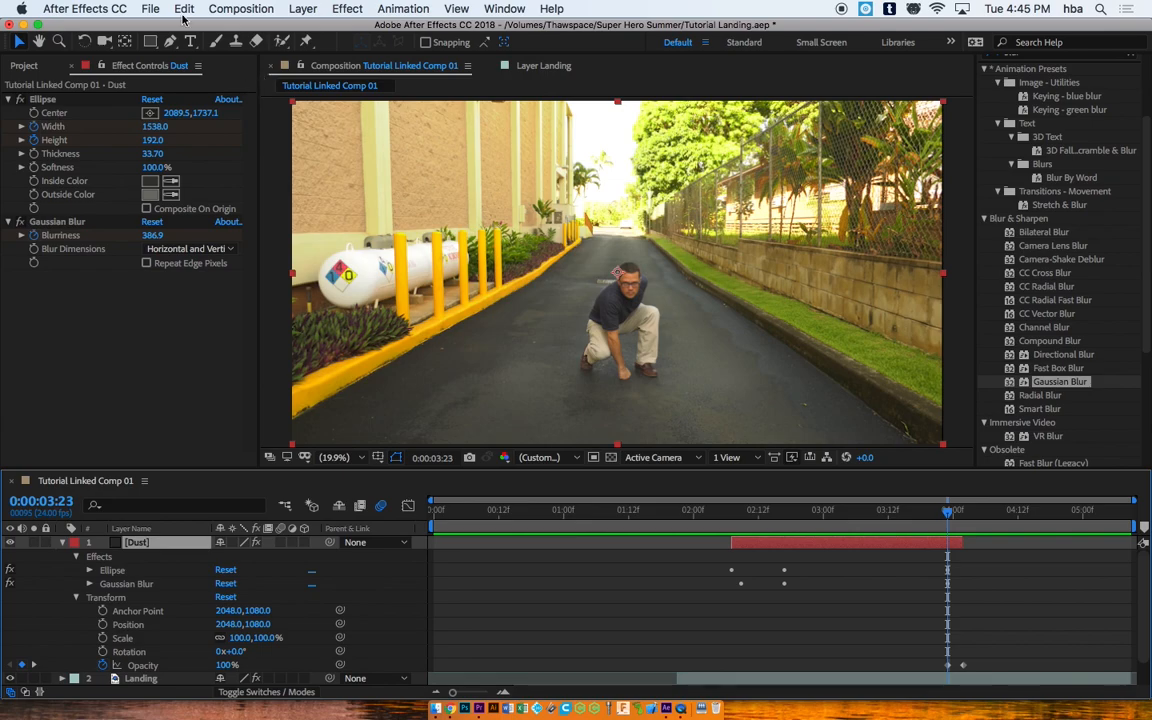
Step: Set the Dust layer's blending mode to Overlay
{"action": "left_click", "coordinate": [309, 10]}
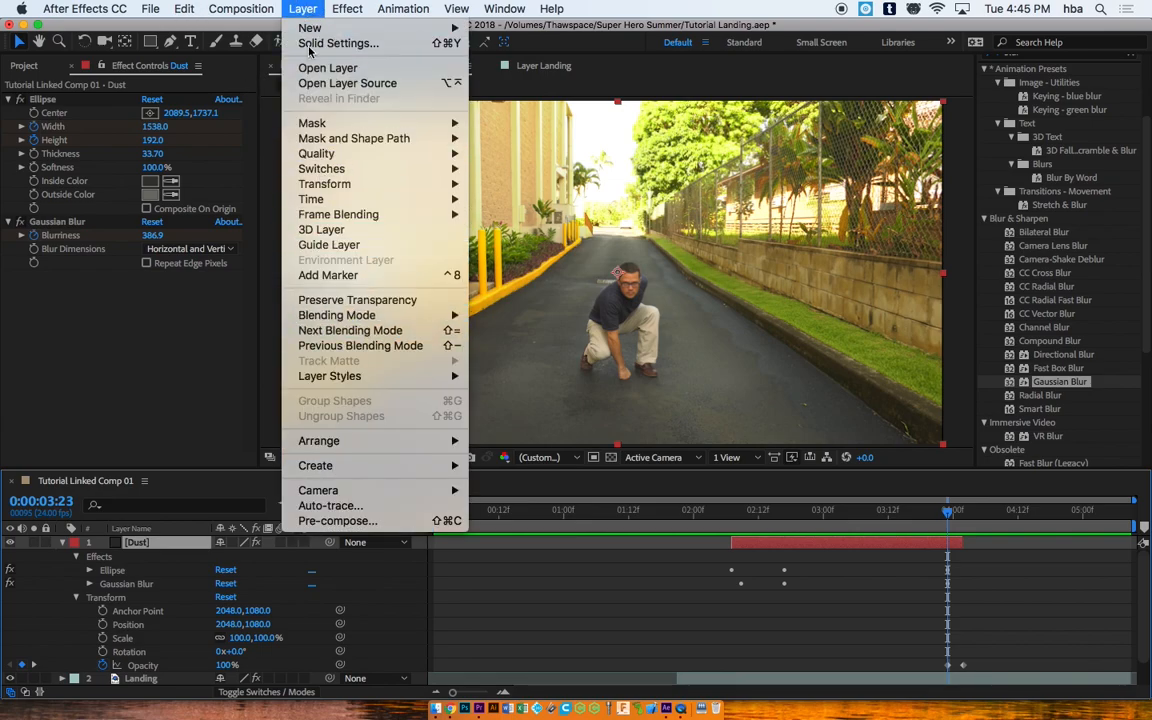
{"action": "mouse_move", "coordinate": [388, 320]}
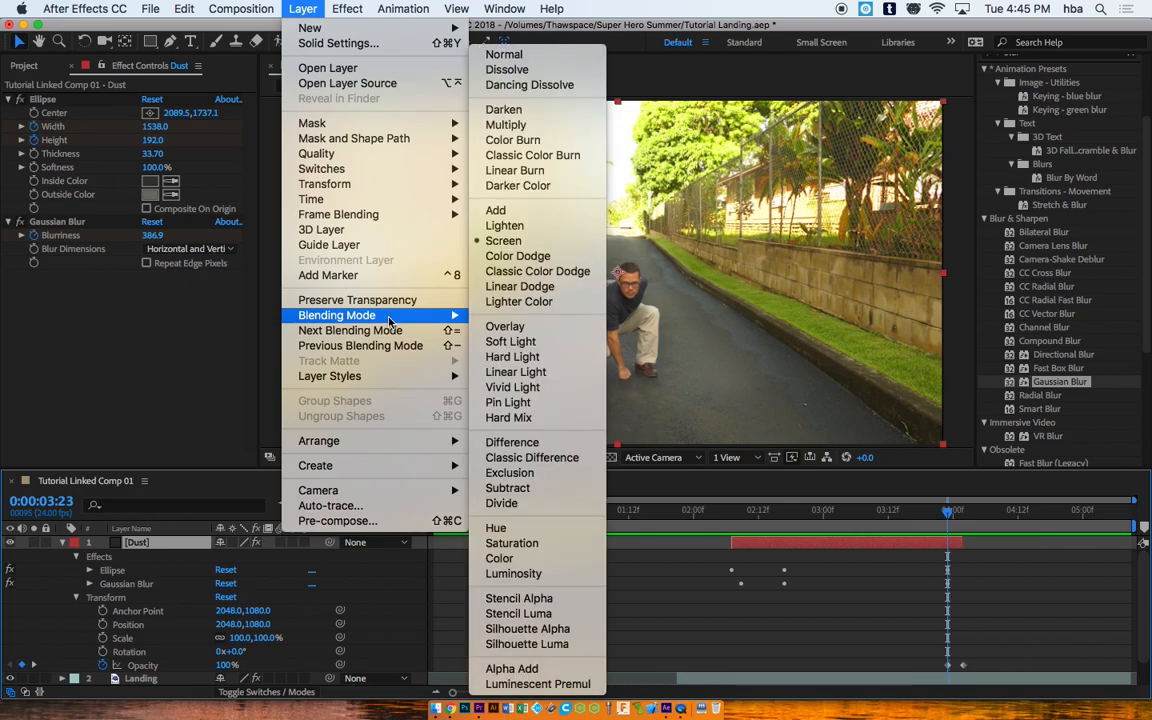
{"action": "left_click", "coordinate": [500, 326]}
Step: Preview the Overlay dust ring around 2:13 and collapse the Dust layer's properties
{"action": "left_click_drag", "start_coordinate": [957, 518], "coordinate": [689, 500]}
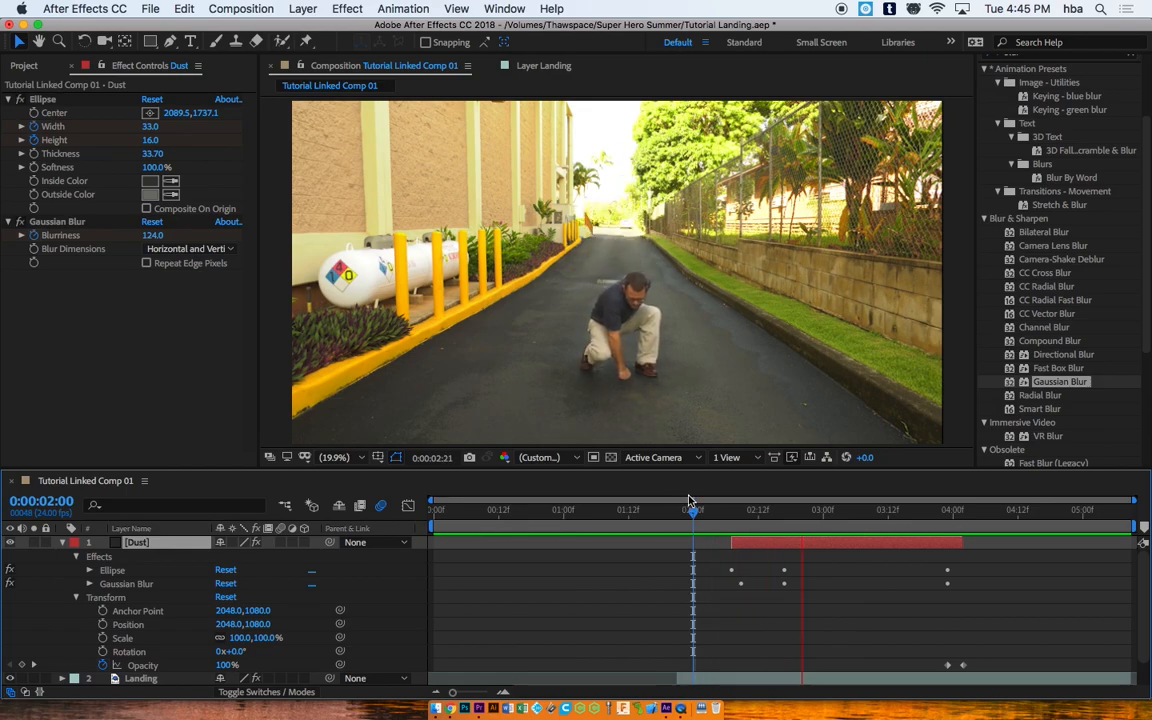
{"action": "key", "text": "space"}
{"action": "left_click", "coordinate": [709, 507]}
{"action": "left_click_drag", "start_coordinate": [709, 507], "coordinate": [765, 519]}
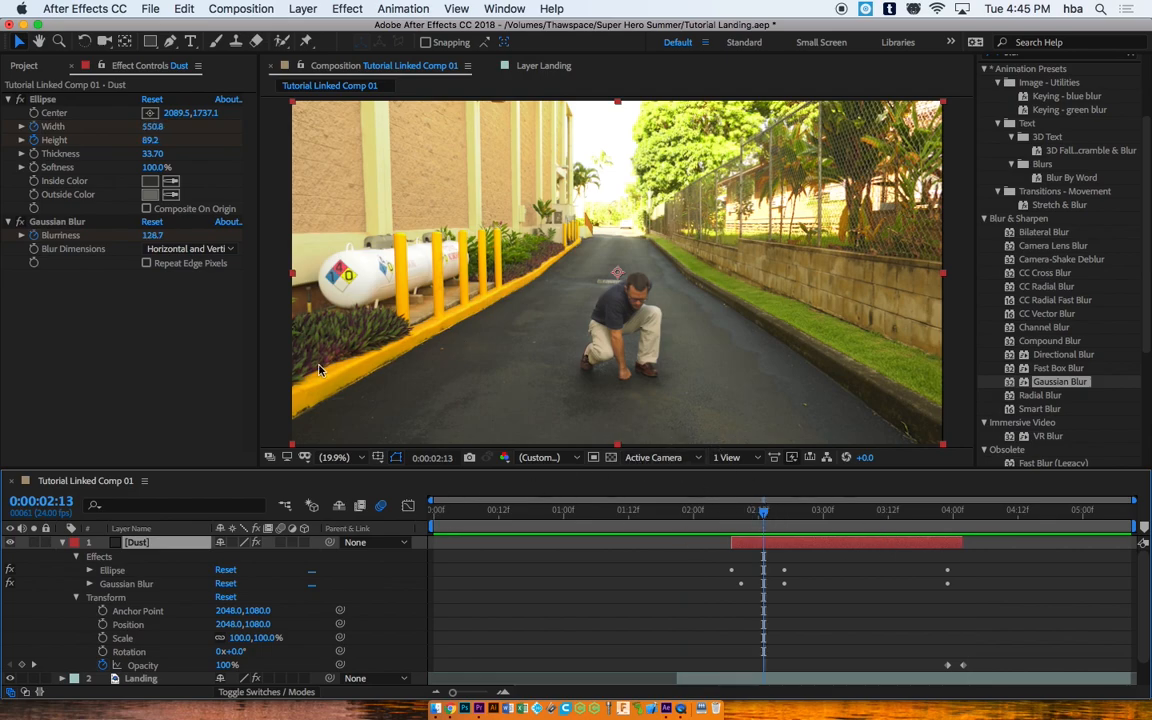
{"action": "left_click", "coordinate": [62, 542]}
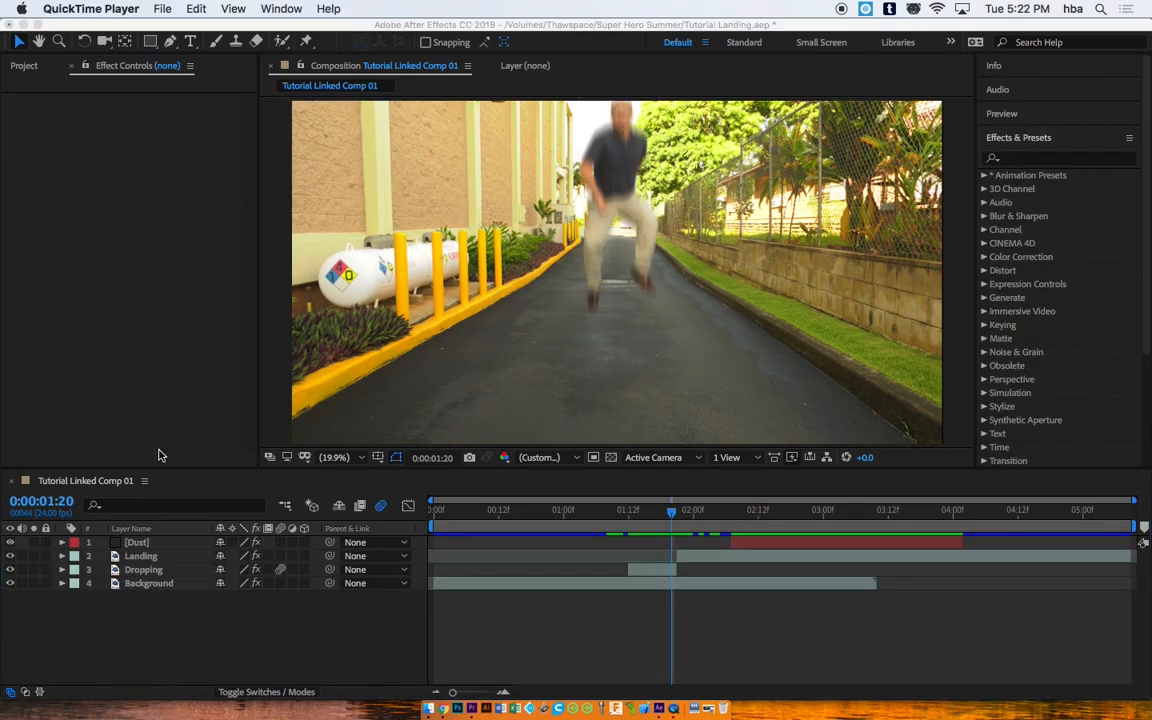
Step: Select the Background, Dropping, Landing and Dust layers together in the timeline
{"action": "mouse_move", "coordinate": [674, 516]}
{"action": "left_mouse_down"}
{"action": "mouse_move", "coordinate": [723, 512]}
{"action": "mouse_move", "coordinate": [677, 514]}
{"action": "left_mouse_up"}
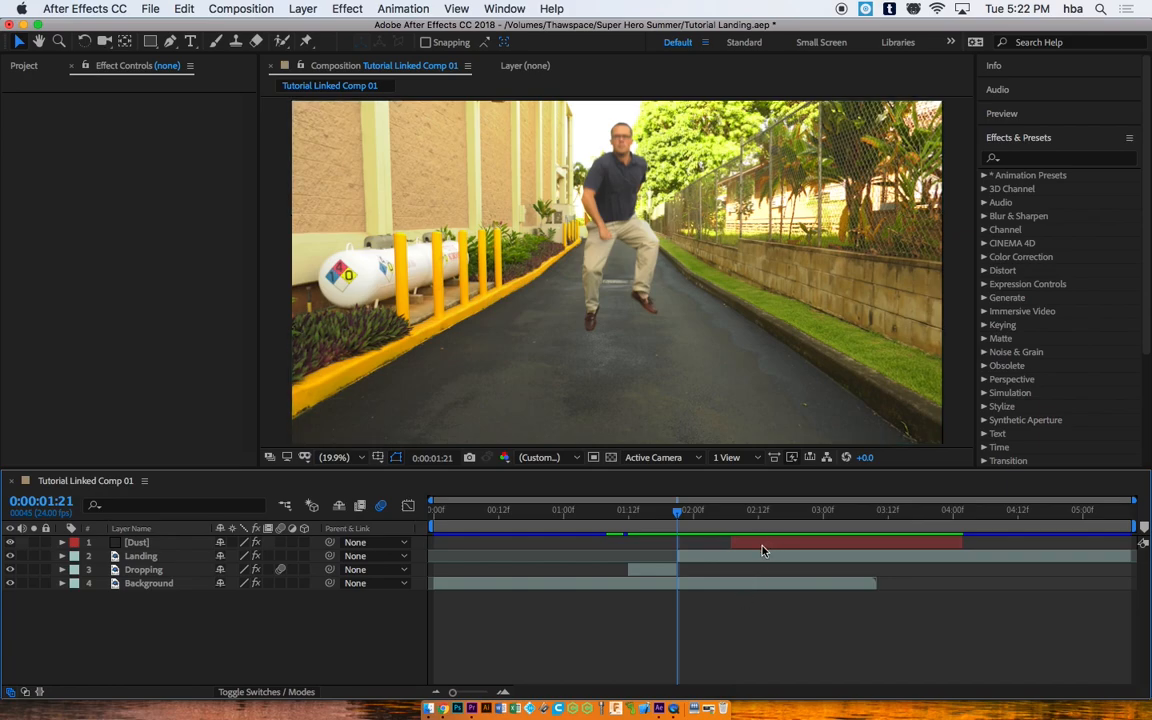
{"action": "left_click", "coordinate": [137, 585]}
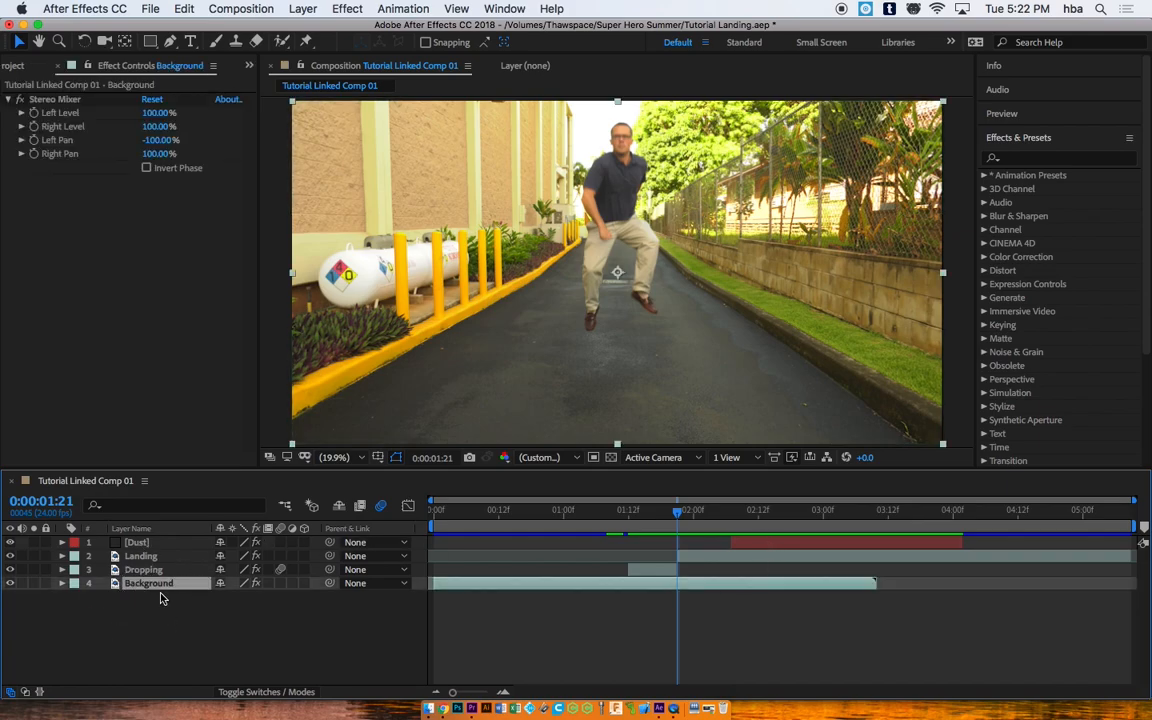
{"action": "left_click", "coordinate": [142, 543], "text": "shift"}
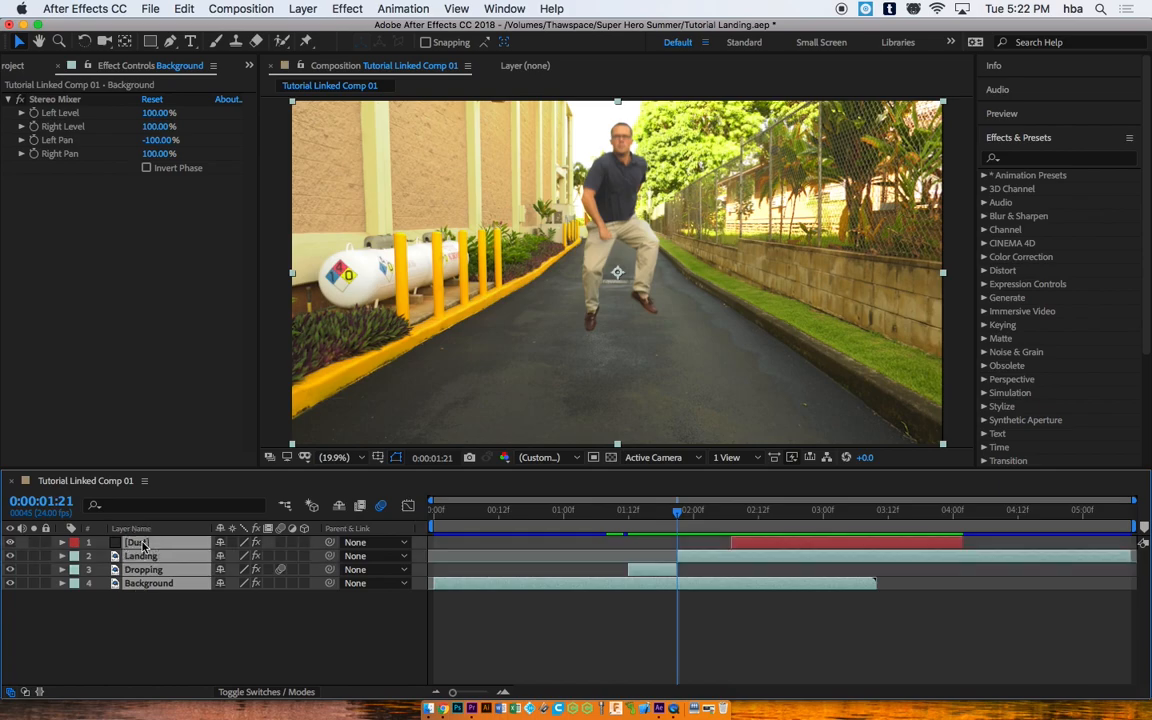
{"action": "left_click", "coordinate": [157, 600]}
{"action": "left_click_drag", "start_coordinate": [157, 600], "coordinate": [142, 543]}
Step: Pre-compose the four selected layers into a new comp named Shaking Comp, moving all attributes
{"action": "right_click", "coordinate": [175, 547]}
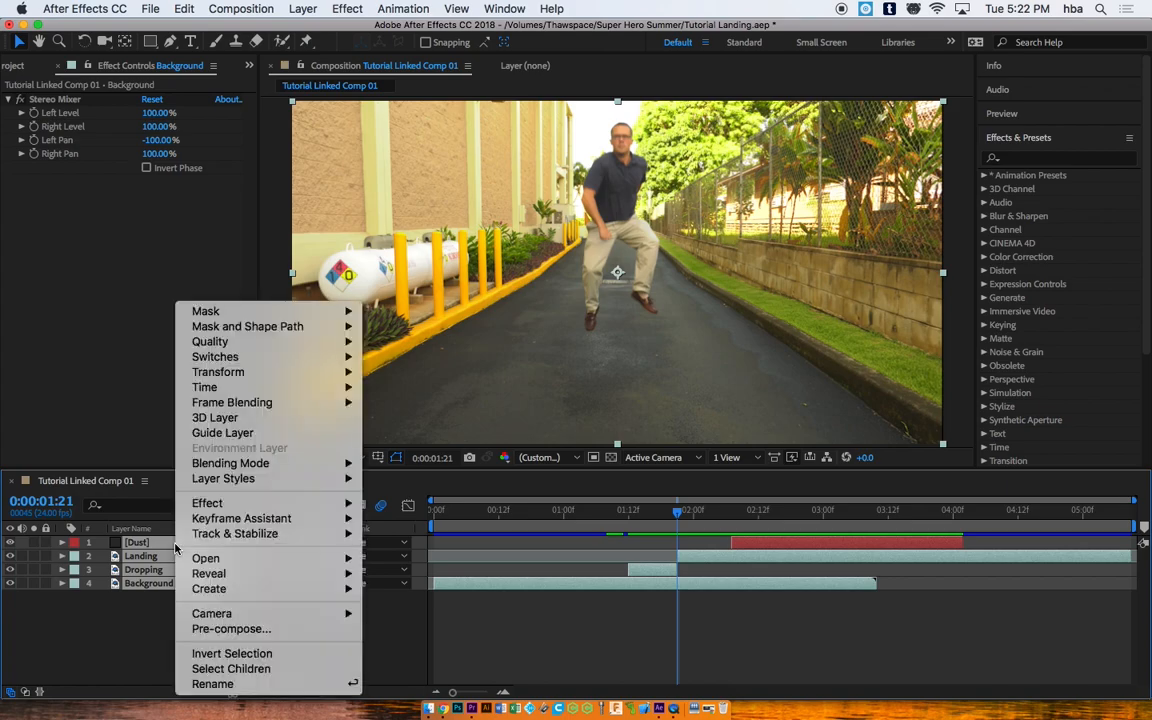
{"action": "left_click", "coordinate": [237, 630]}
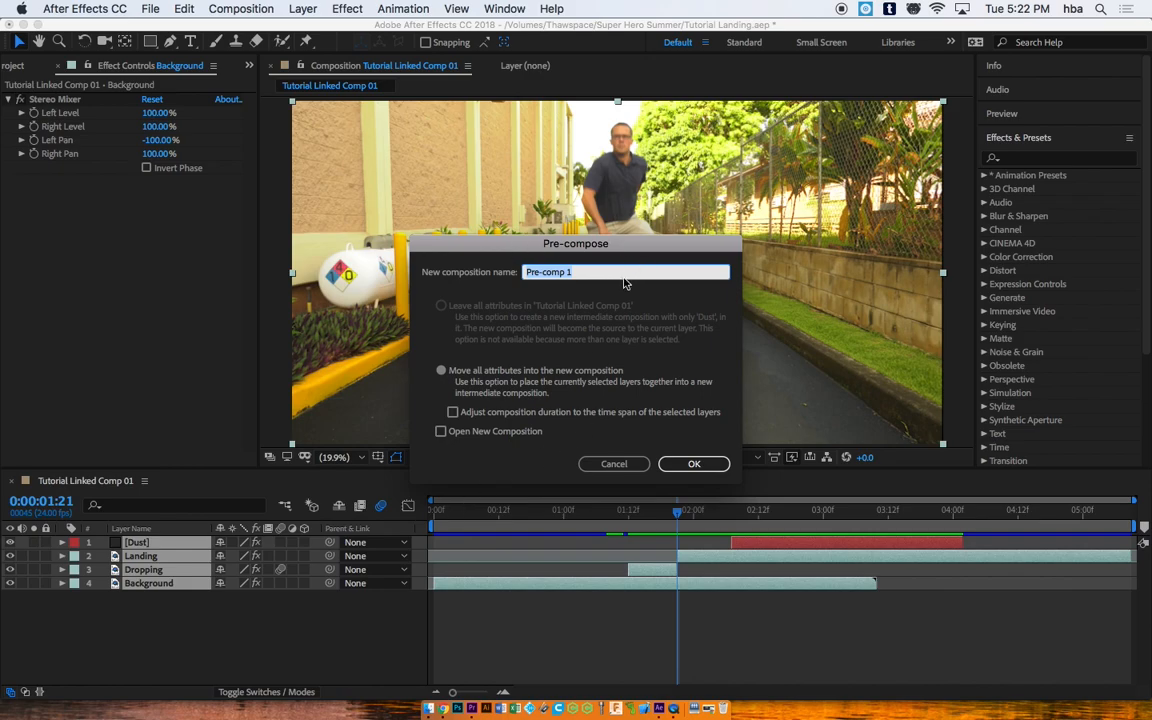
{"action": "type", "text": "Shaking Comp"}
{"action": "left_click", "coordinate": [695, 466]}
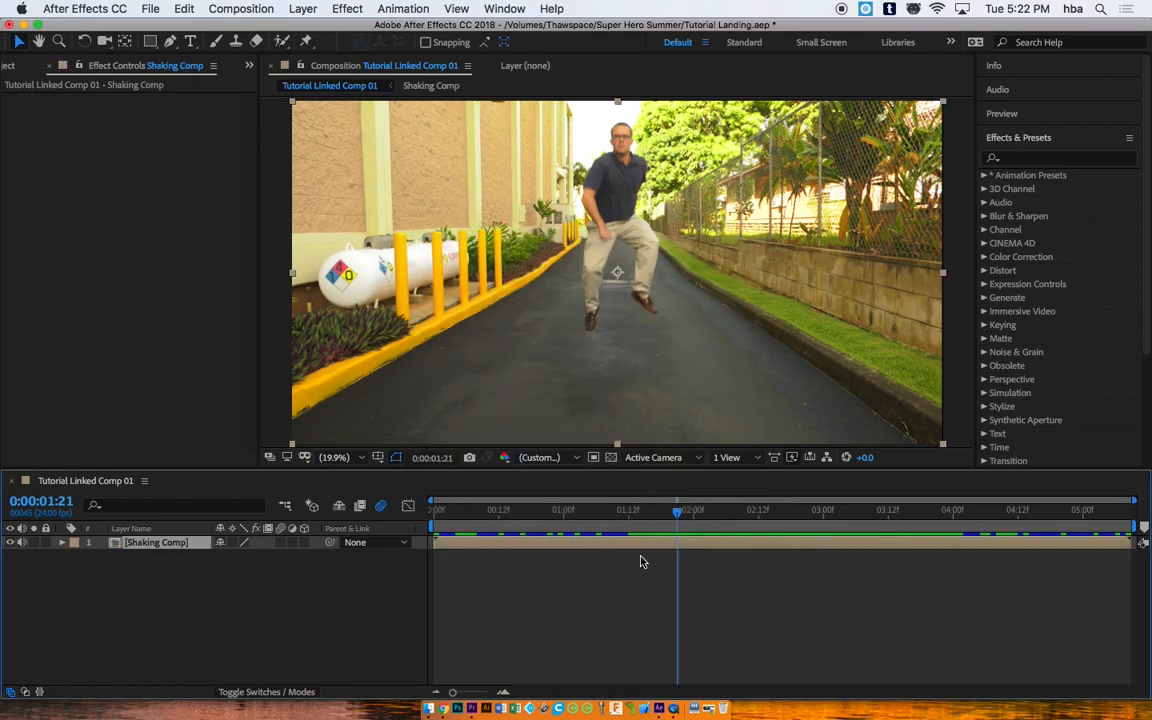
Step: Split the Shaking Comp layer into two layers at 0:00:02:02
{"action": "left_click_drag", "start_coordinate": [676, 514], "coordinate": [708, 512]}
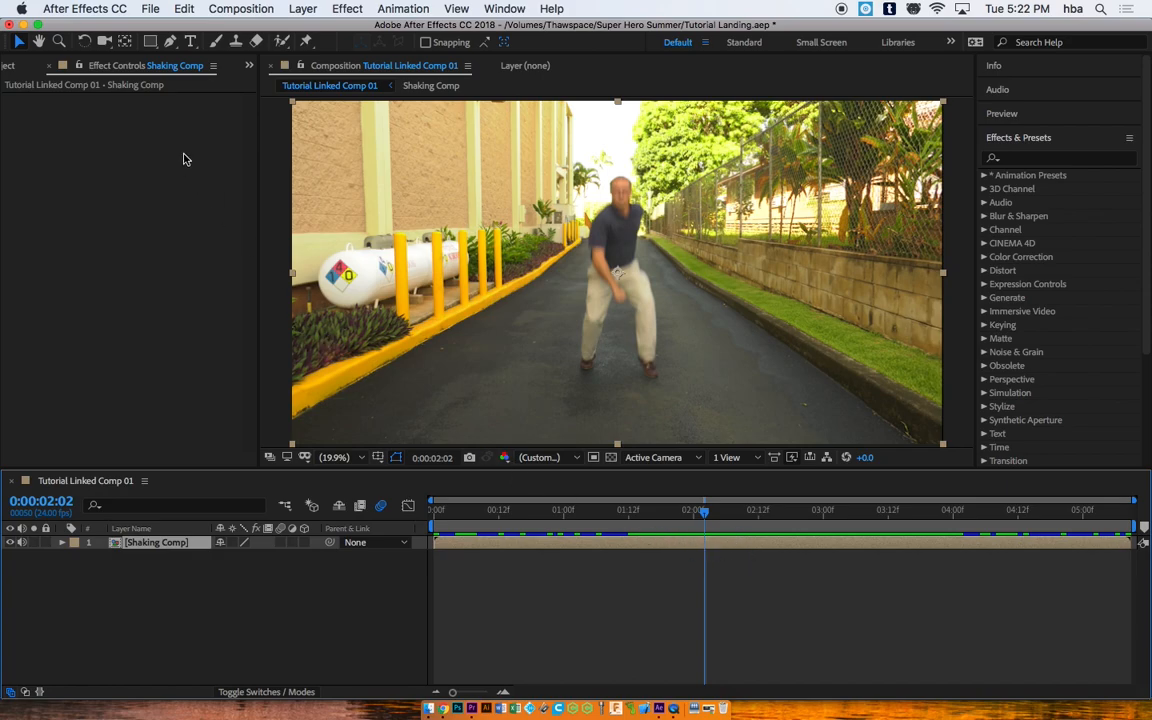
{"action": "left_click", "coordinate": [185, 10]}
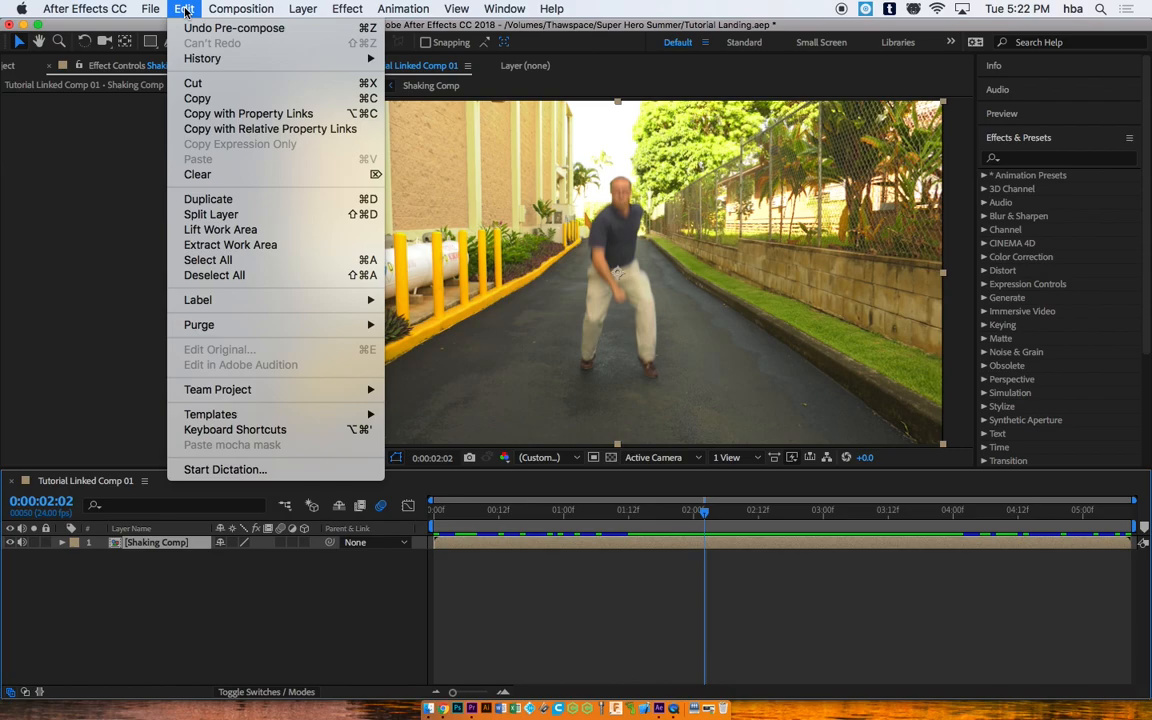
{"action": "left_click", "coordinate": [240, 214]}
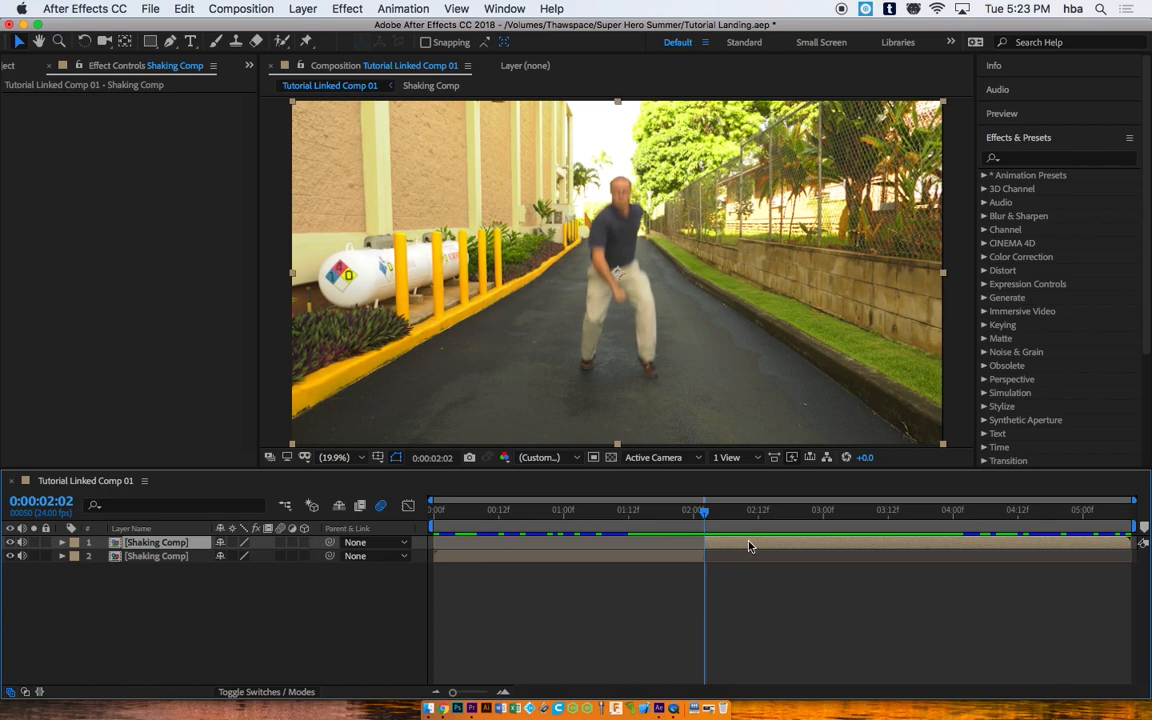
Step: Make the upper split layer 3D and rename it Shaking
{"action": "left_click", "coordinate": [304, 542]}
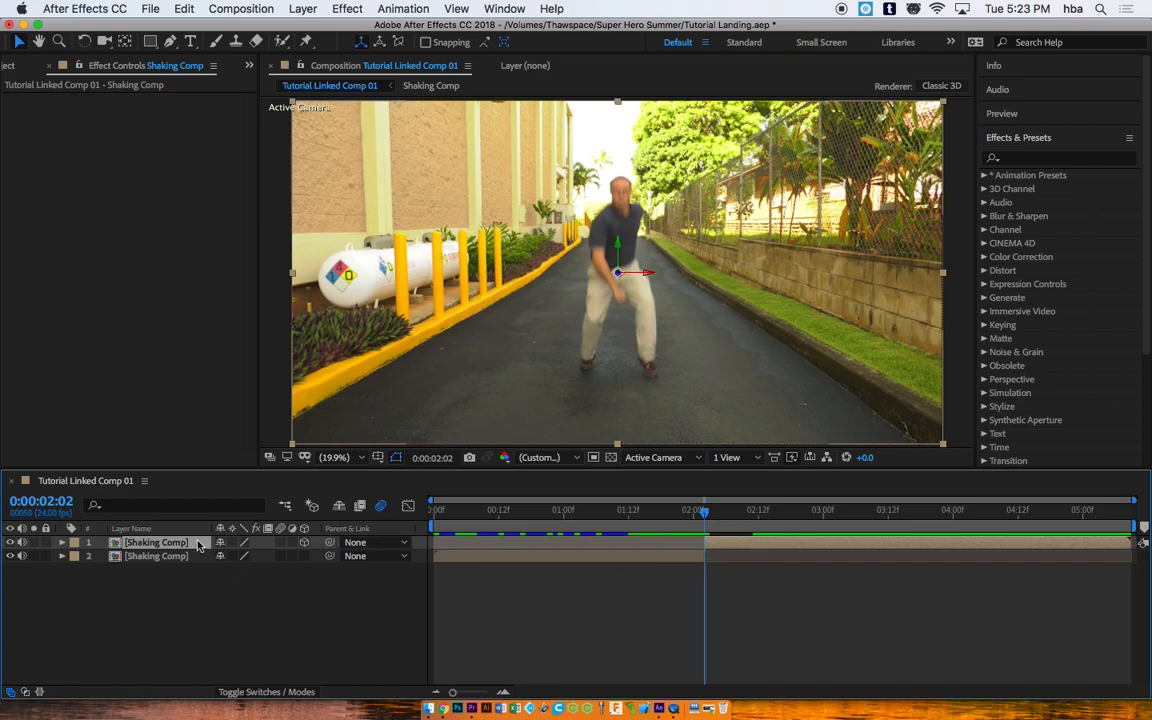
{"action": "right_click", "coordinate": [166, 543]}
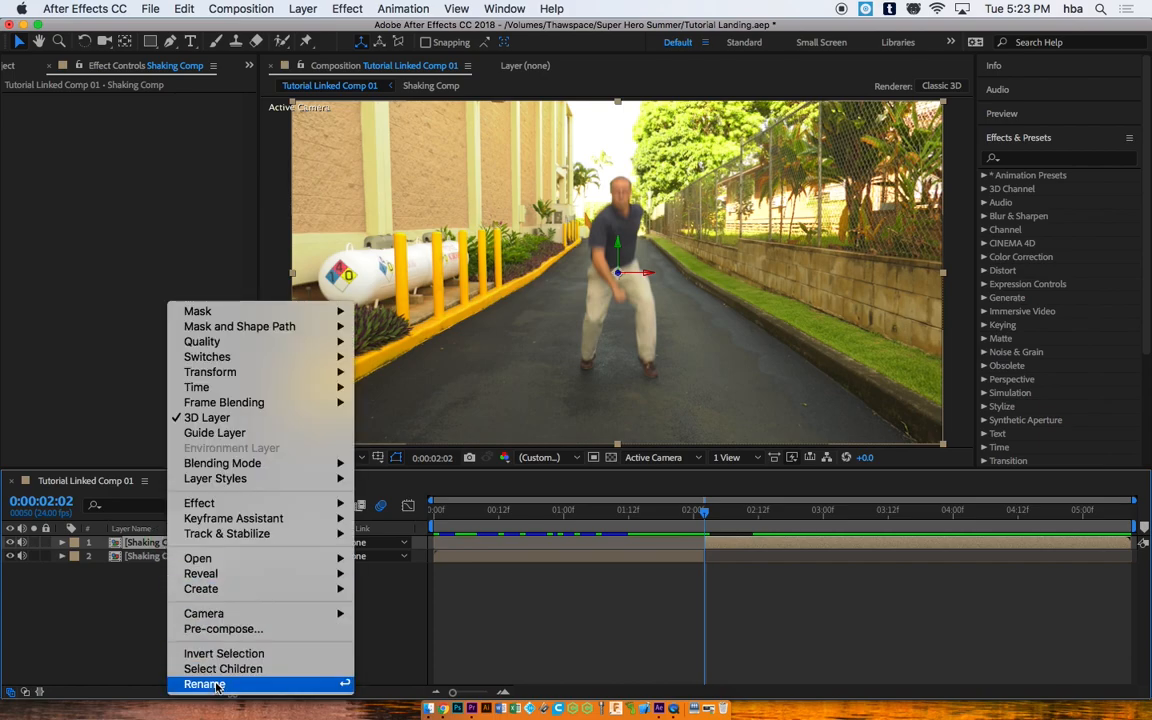
{"action": "left_click", "coordinate": [205, 684]}
{"action": "type", "text": "Shakin"}
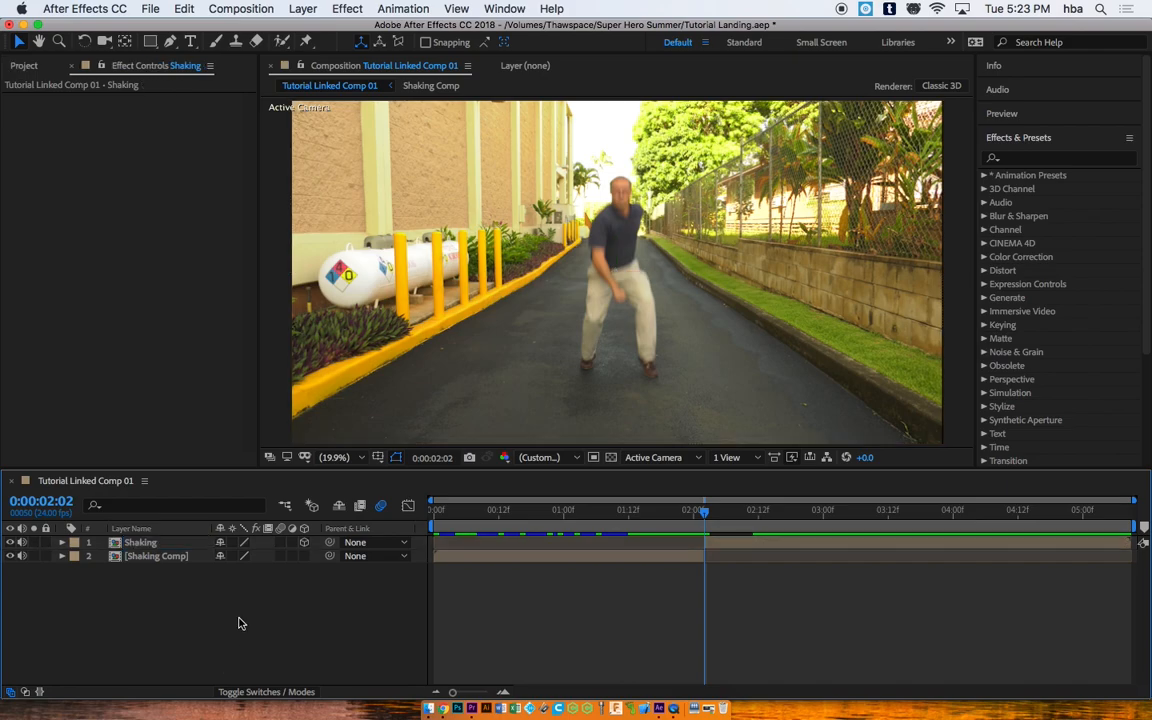
{"action": "left_click", "coordinate": [157, 558]}
Step: Rename the lower split layer to Landing
{"action": "right_click", "coordinate": [157, 558]}
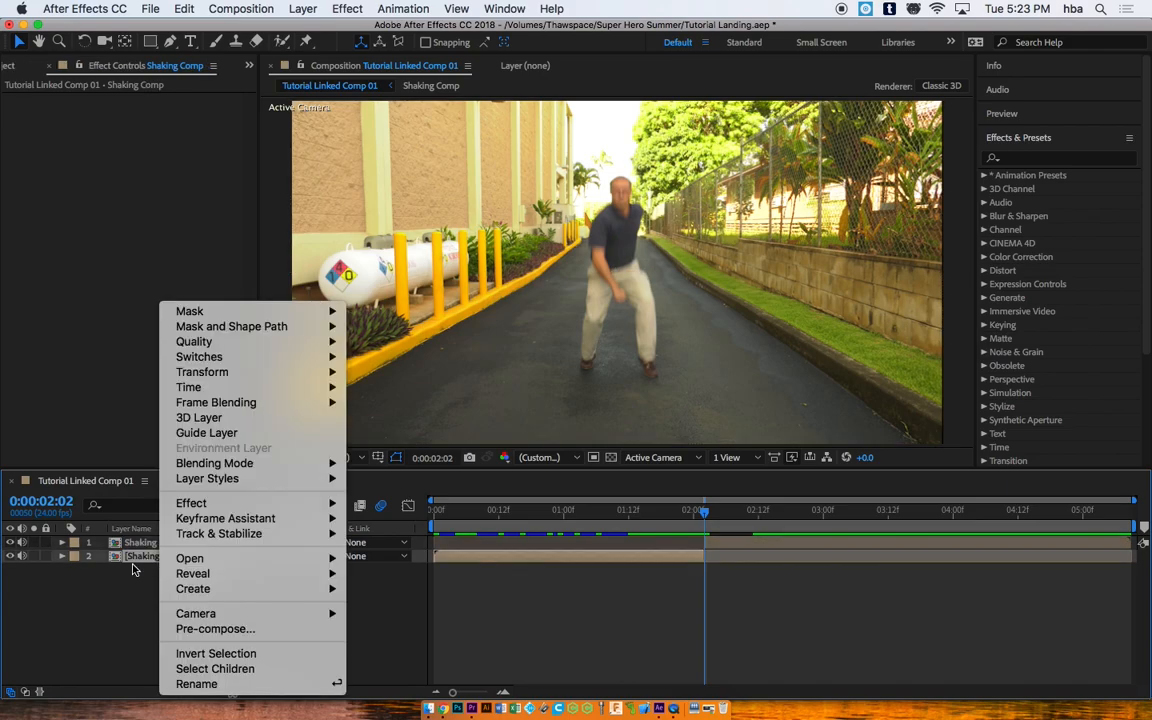
{"action": "mouse_move", "coordinate": [164, 563]}
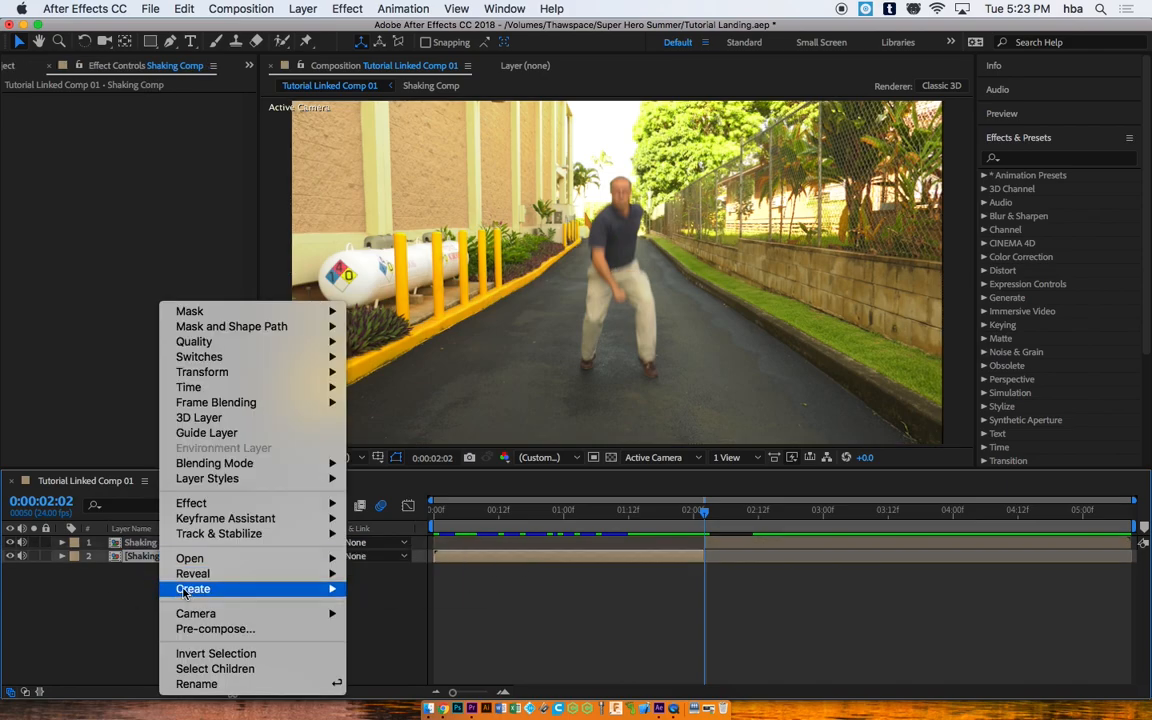
{"action": "left_click", "coordinate": [196, 684]}
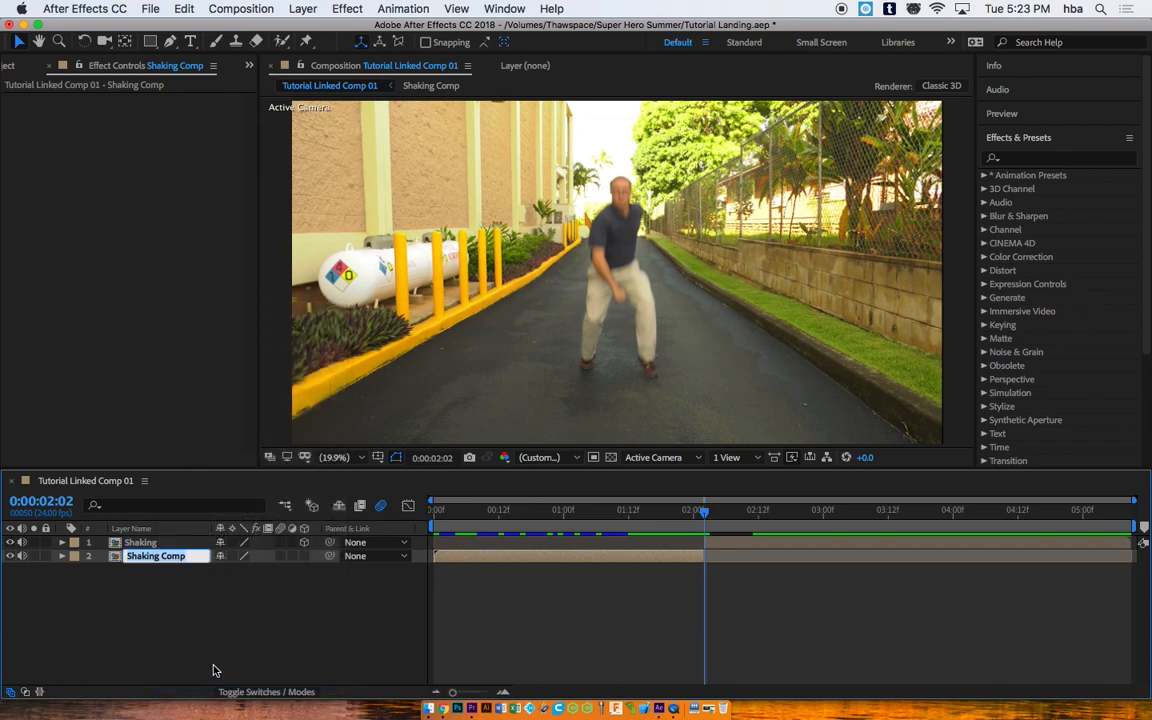
{"action": "type", "text": "Landing"}
{"action": "key", "text": "Return"}
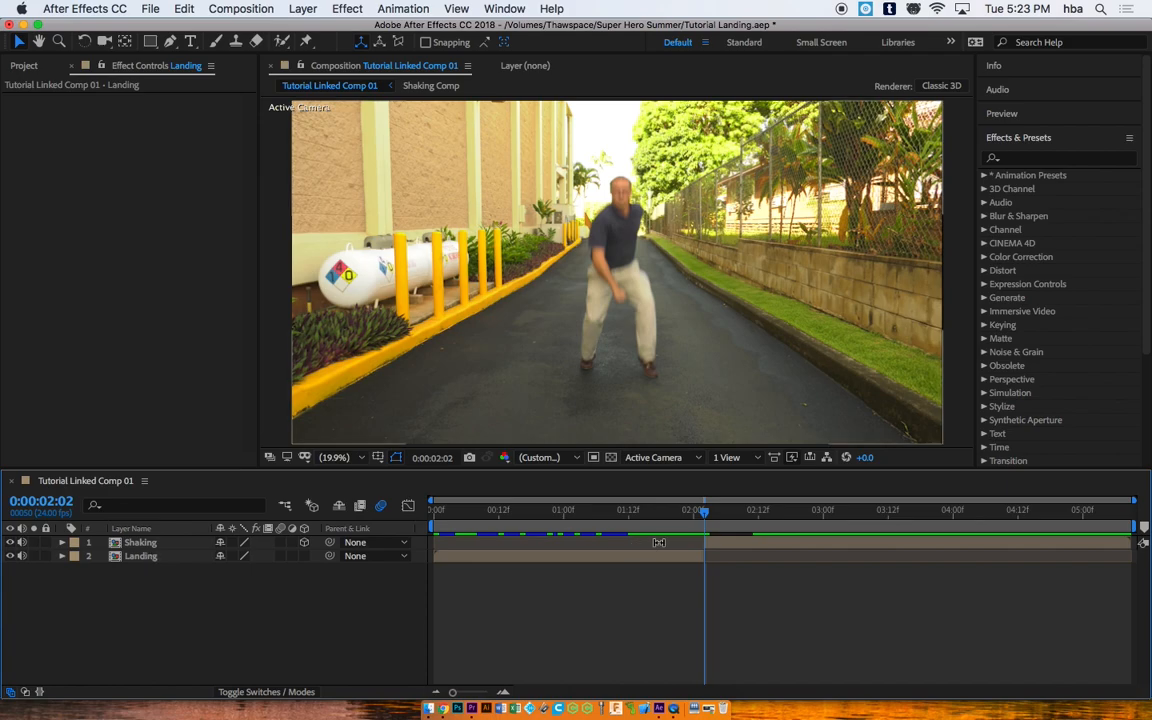
Step: Review the Shaking and Landing layers across the cut and reselect Shaking
{"action": "left_click", "coordinate": [726, 542]}
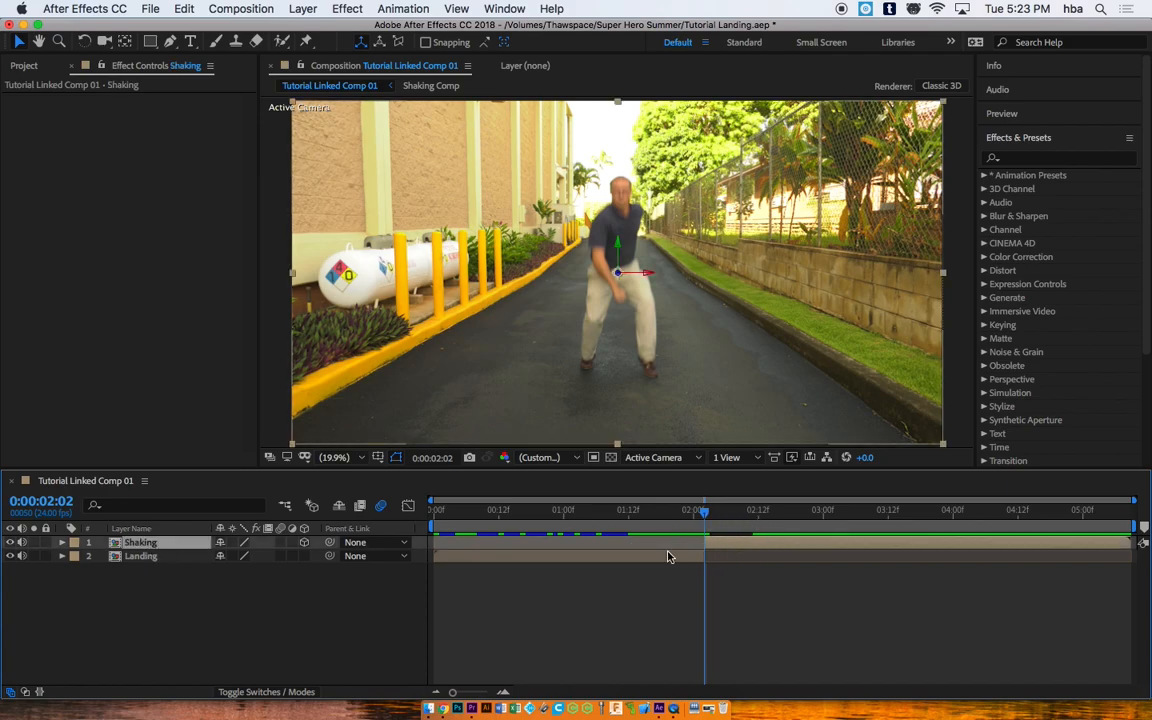
{"action": "left_click", "coordinate": [624, 560]}
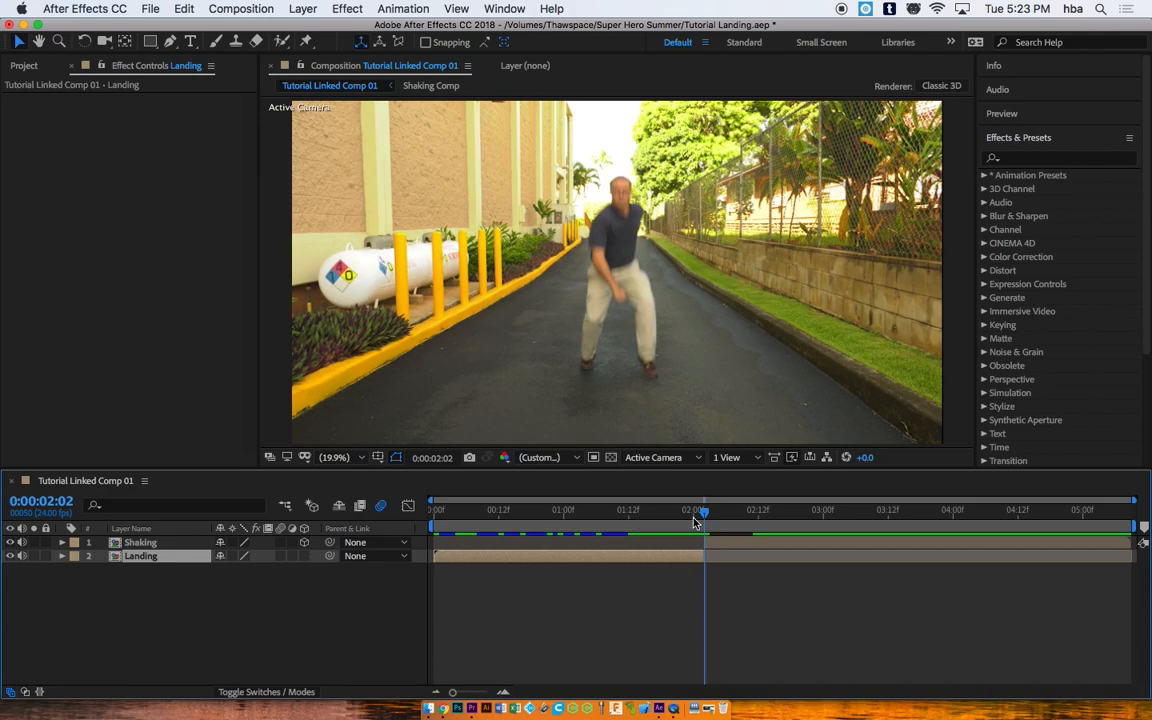
{"action": "mouse_move", "coordinate": [703, 515]}
{"action": "left_mouse_down"}
{"action": "mouse_move", "coordinate": [791, 522]}
{"action": "mouse_move", "coordinate": [703, 514]}
{"action": "left_mouse_up"}
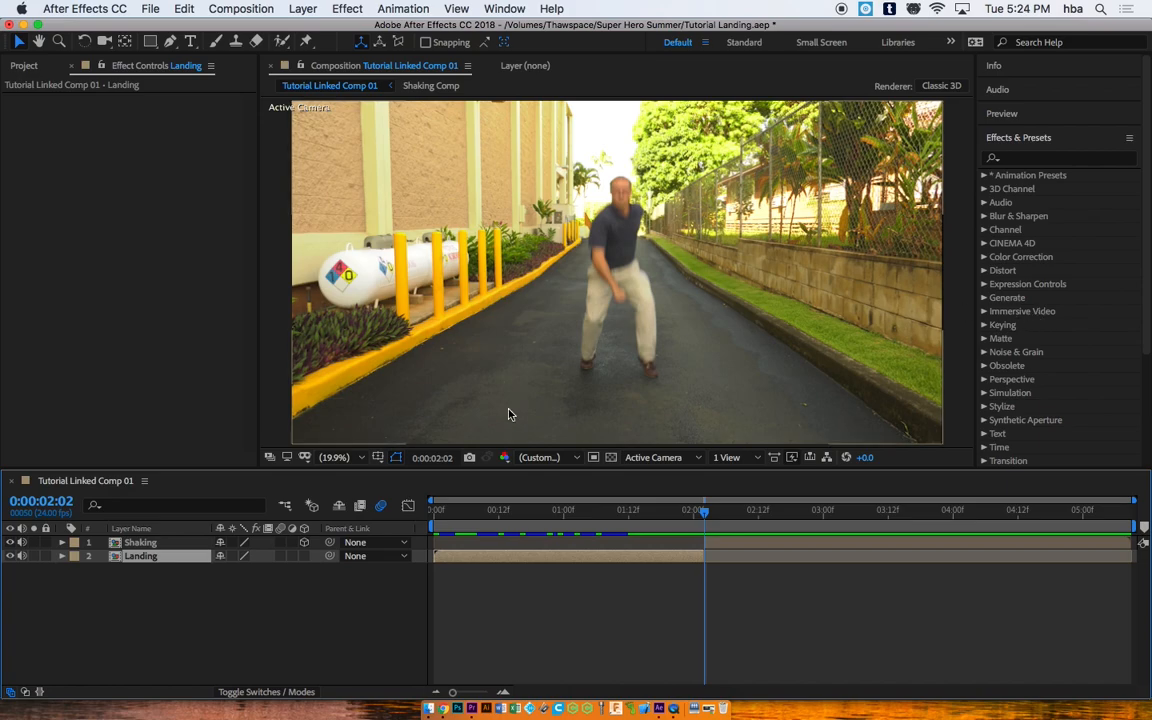
{"action": "left_click", "coordinate": [145, 544]}
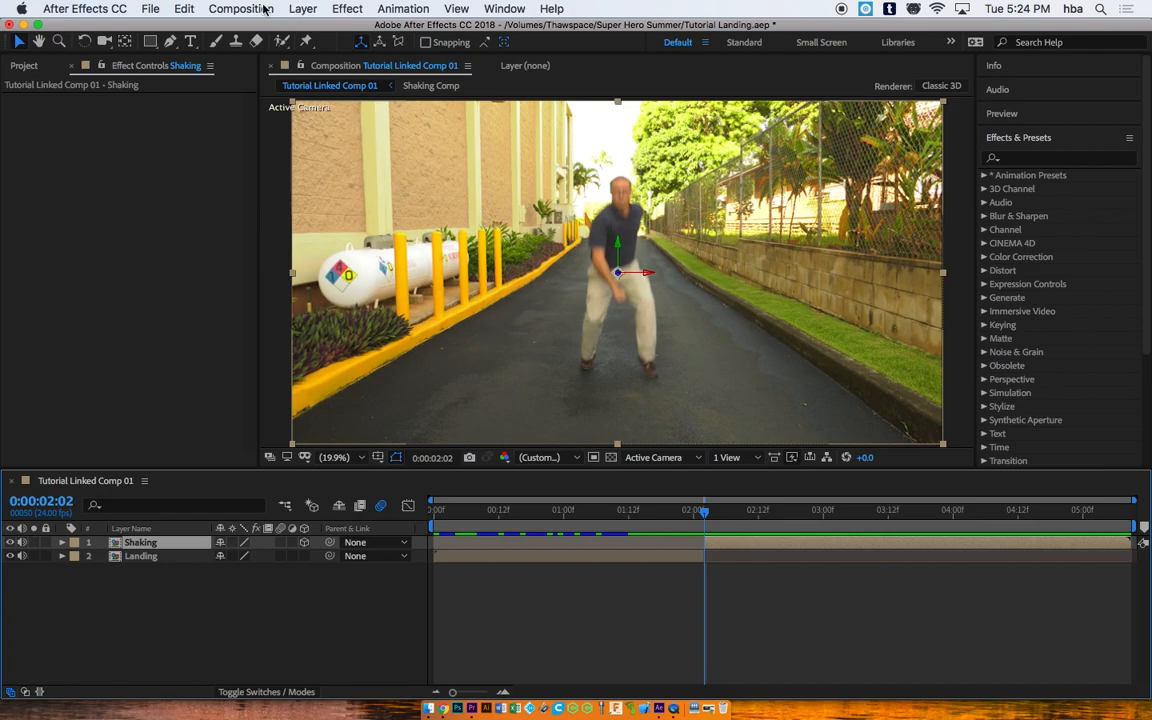
Step: Add a Null Object layer that starts at 0:00:02:02
{"action": "left_click", "coordinate": [303, 9]}
{"action": "mouse_move", "coordinate": [330, 30]}
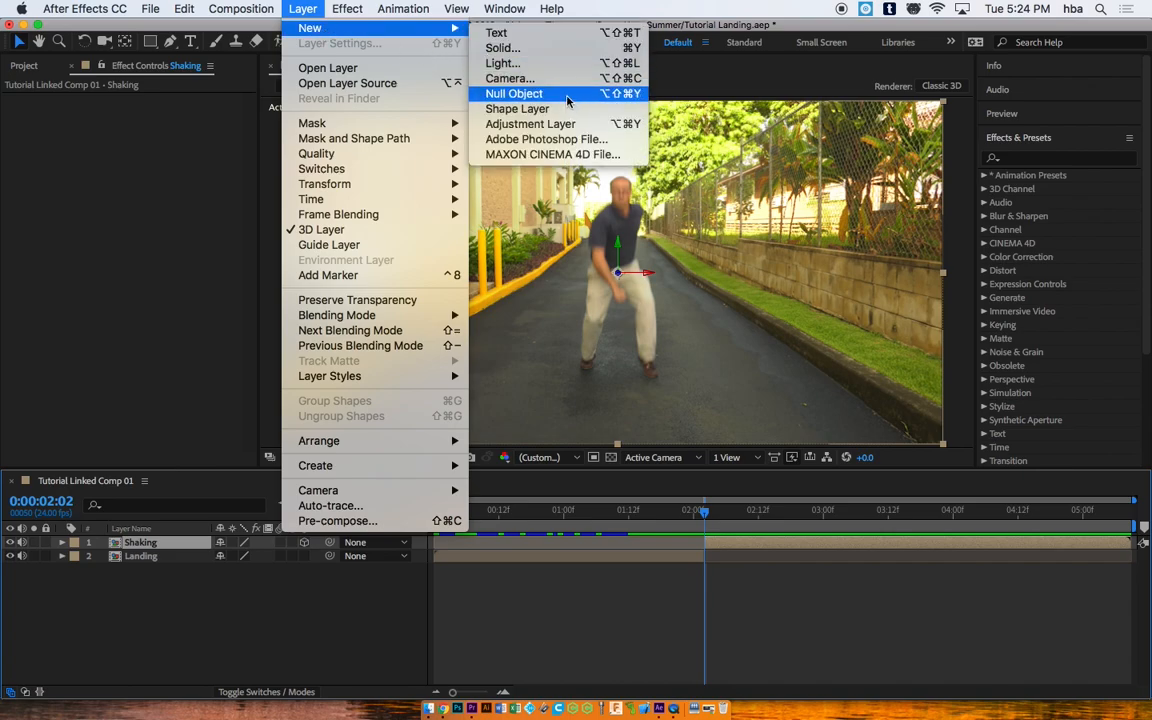
{"action": "left_click", "coordinate": [513, 93]}
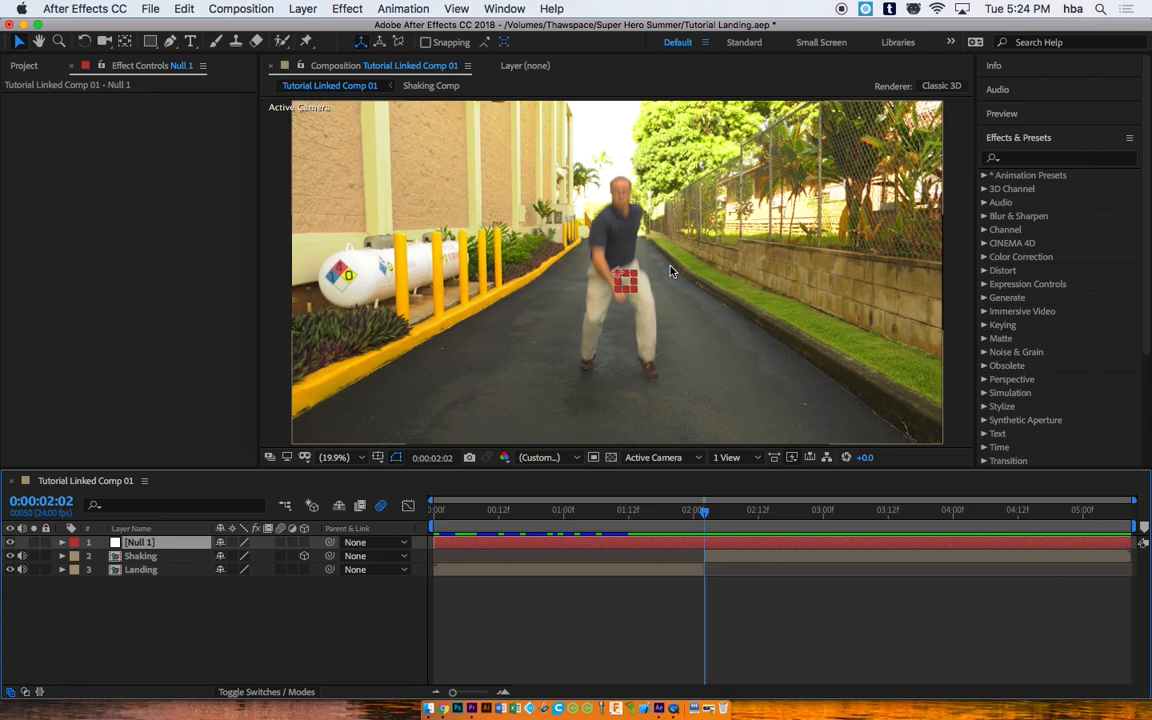
{"action": "left_click_drag", "start_coordinate": [492, 545], "coordinate": [703, 547]}
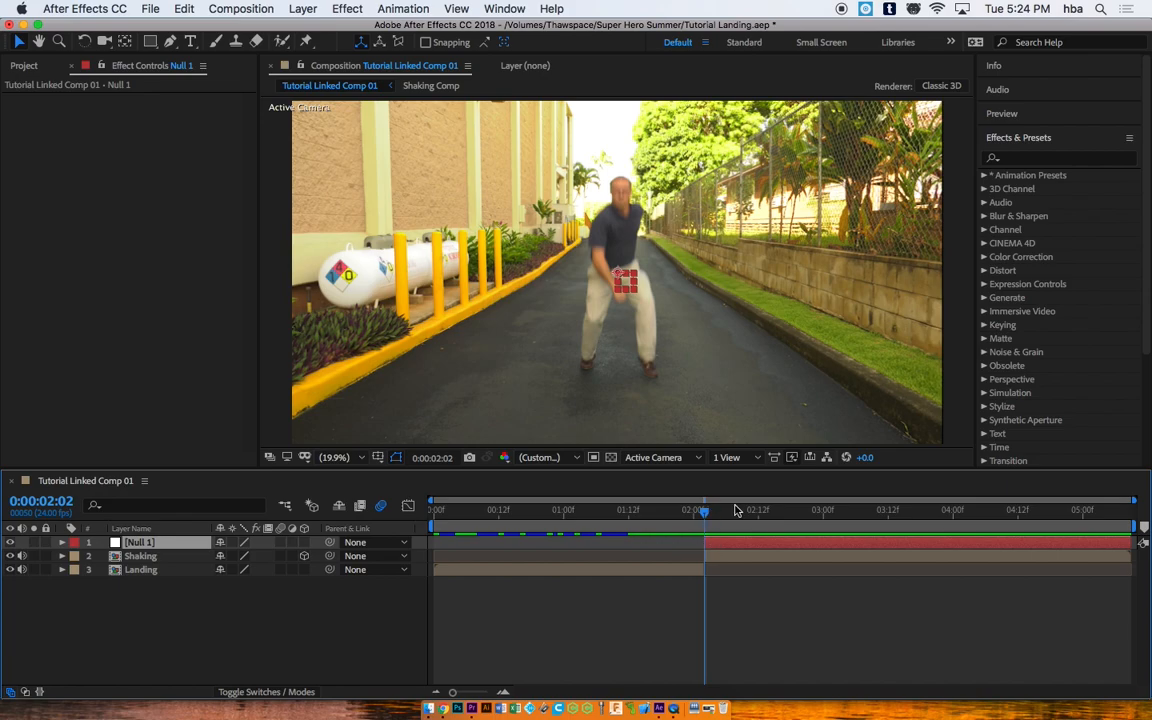
Step: Apply the Slider Control effect to Null 1, searched as 'slider'
{"action": "left_click", "coordinate": [1027, 160]}
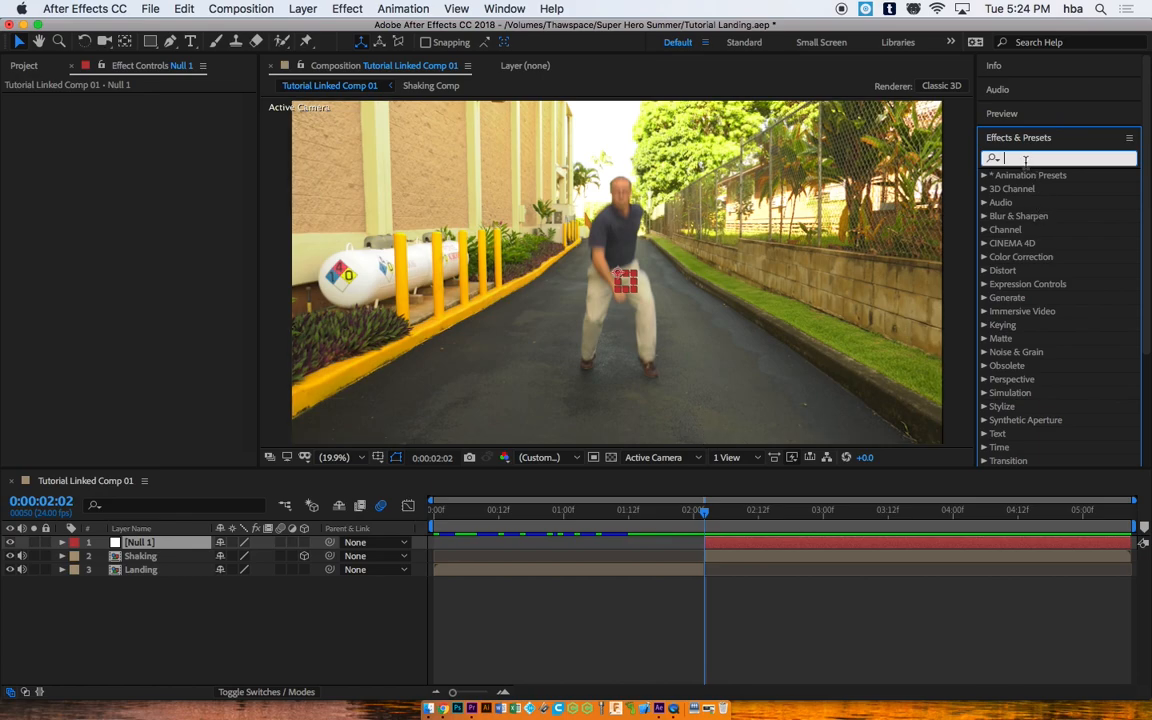
{"action": "type", "text": "slid"}
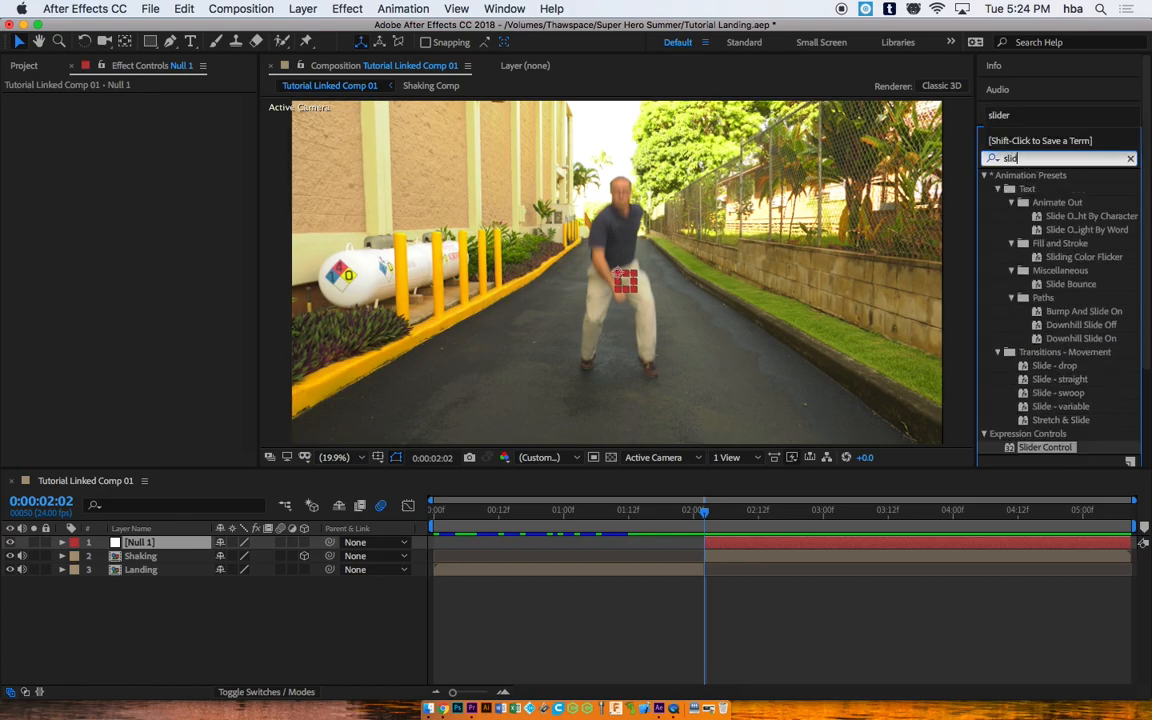
{"action": "type", "text": "er"}
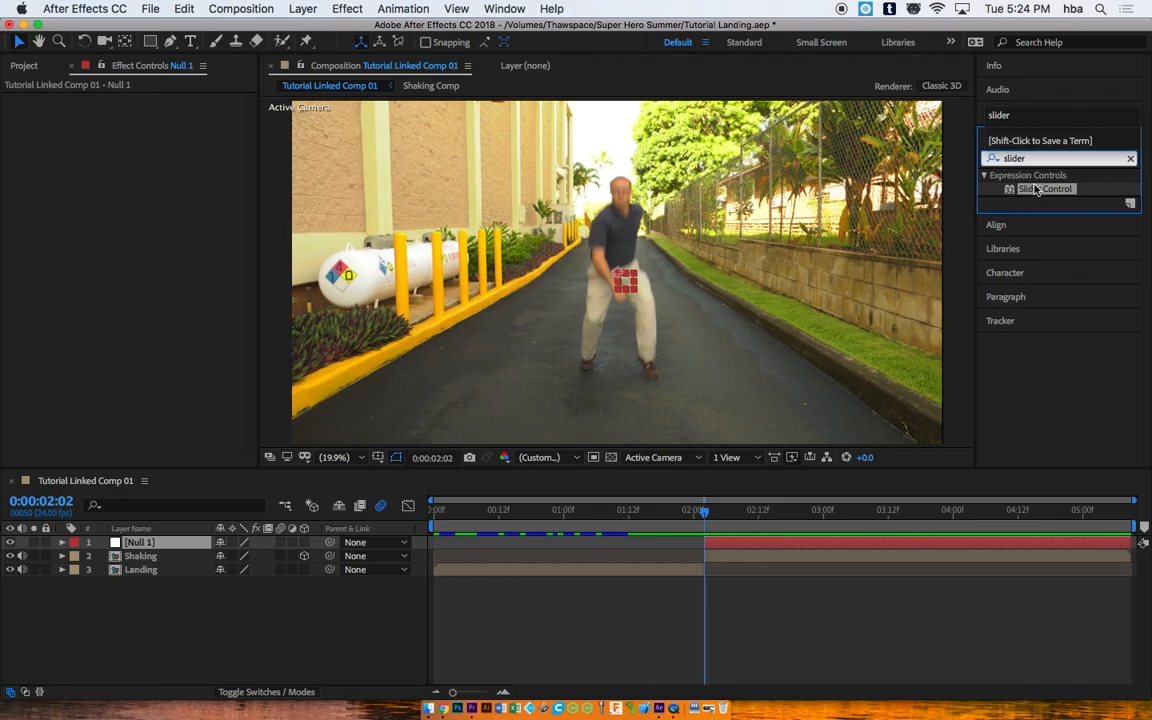
{"action": "left_click_drag", "start_coordinate": [1036, 190], "coordinate": [726, 545]}
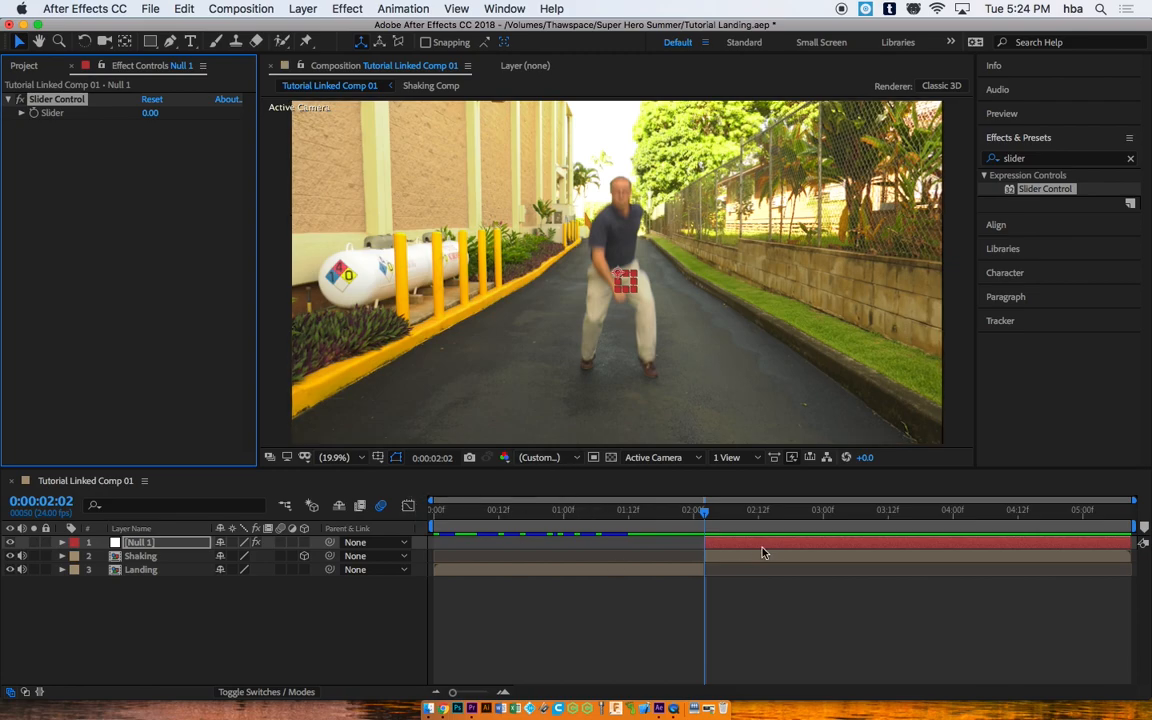
Step: Add an expression to the Shaking layer's Position, starting it as 'wiggle (10, )'
{"action": "left_click", "coordinate": [729, 560]}
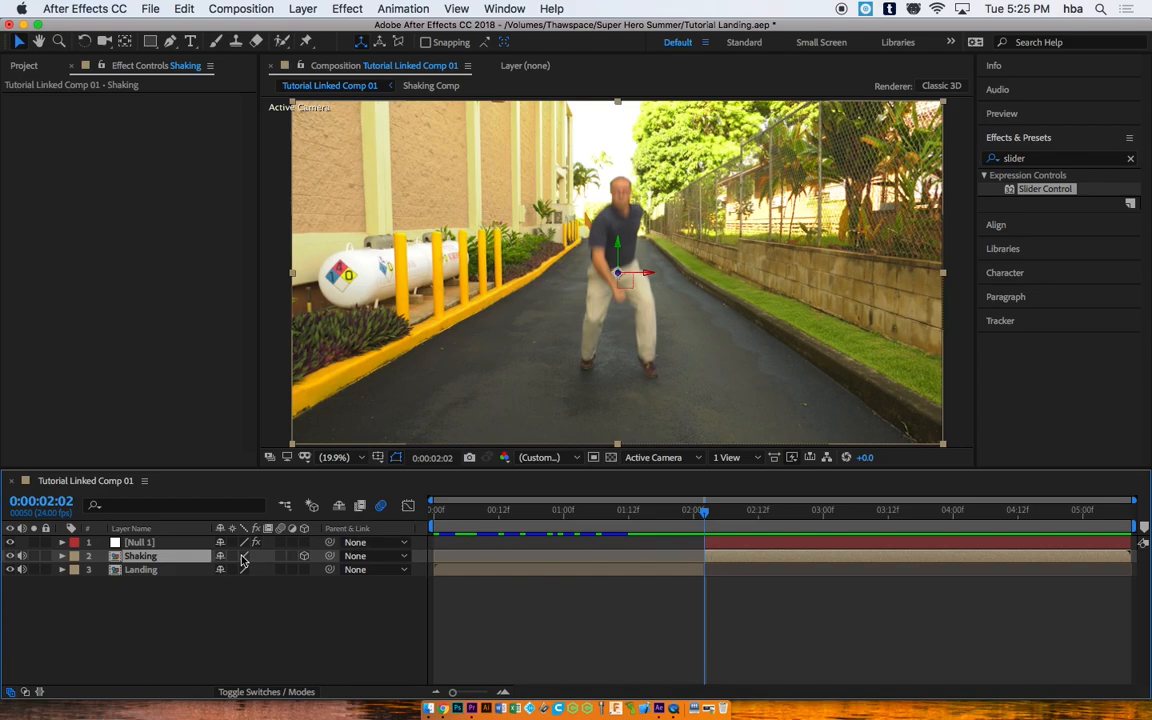
{"action": "left_click", "coordinate": [62, 556]}
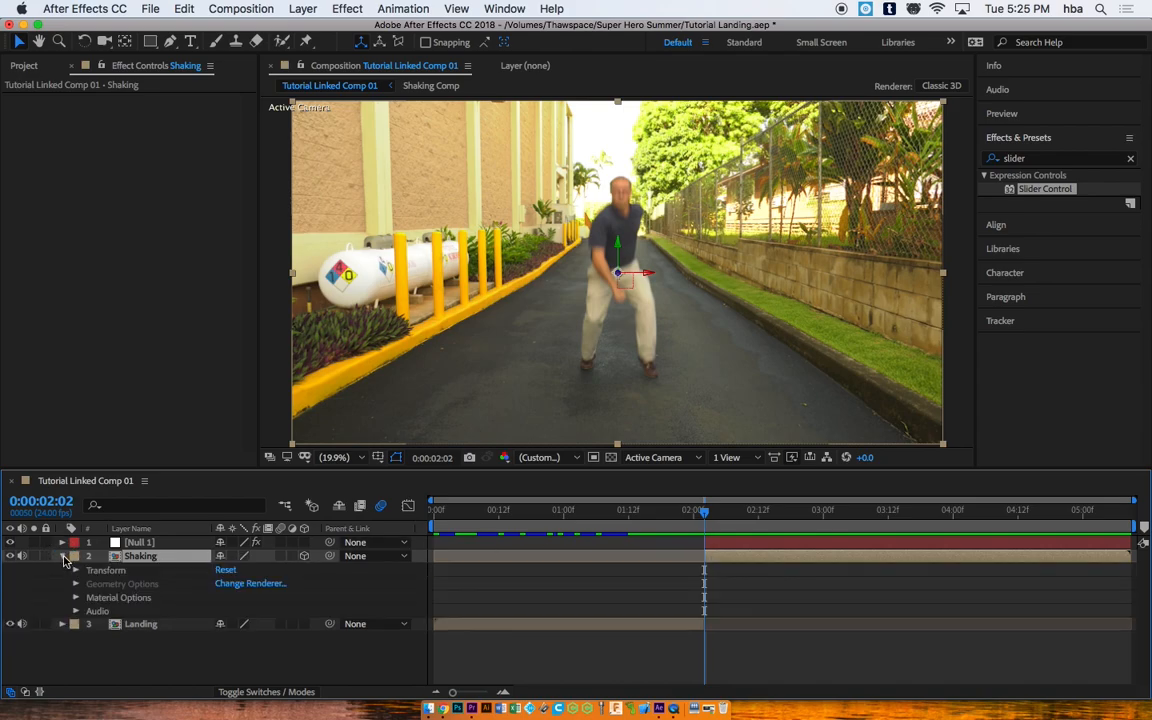
{"action": "left_click", "coordinate": [75, 570]}
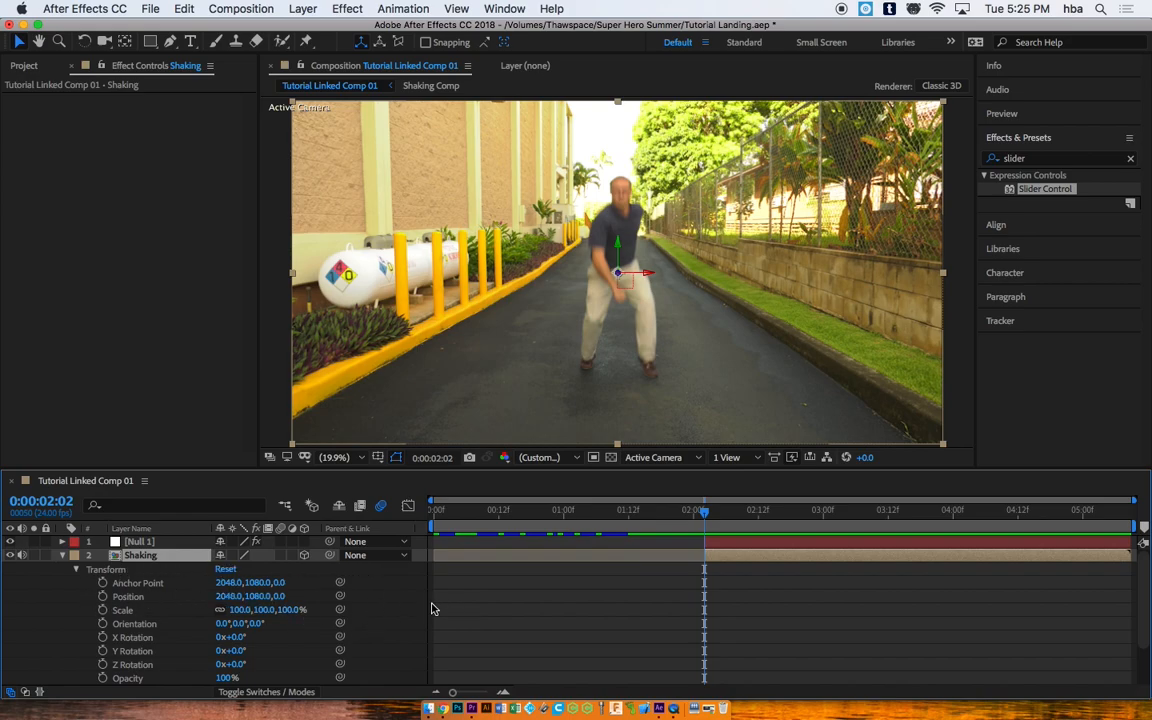
{"action": "left_click", "coordinate": [103, 597], "text": "alt"}
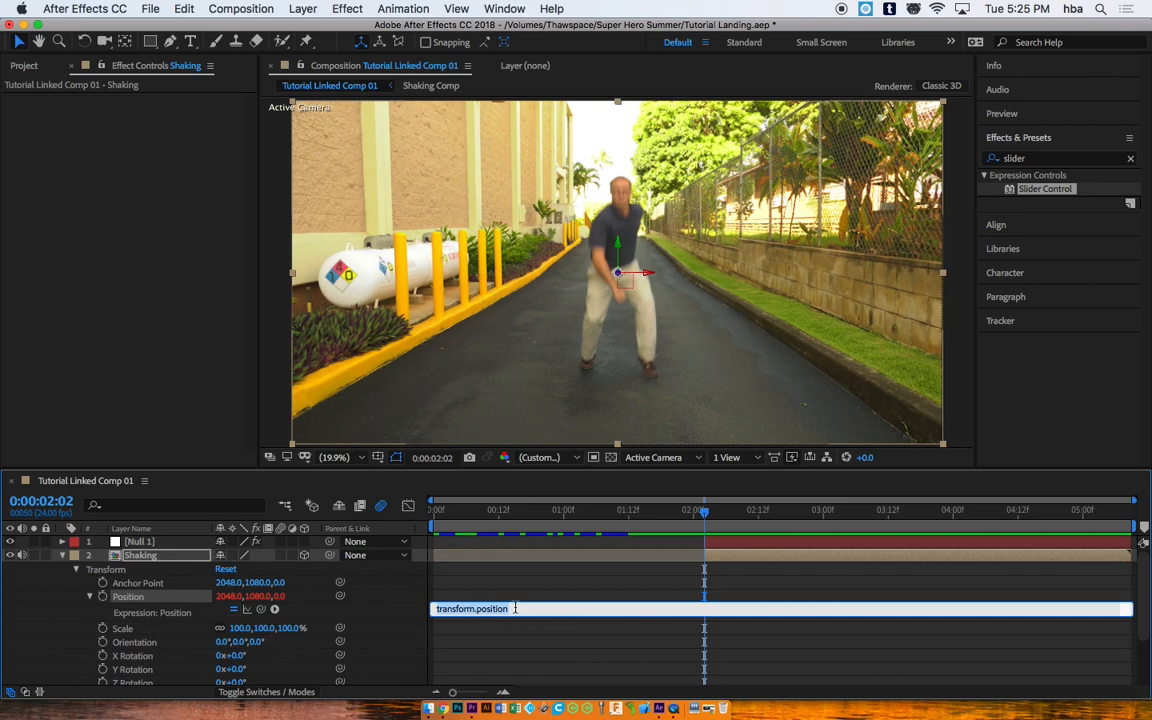
{"action": "type", "text": "wiggle (10,"}
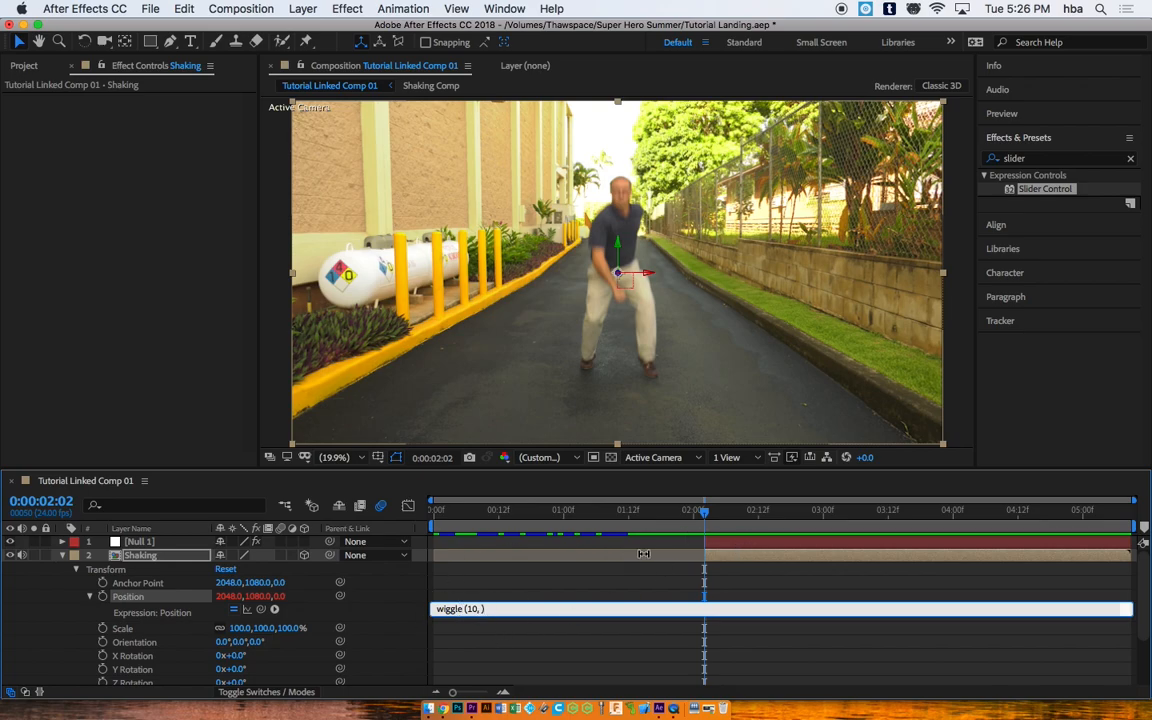
Step: Link the Position wiggle amount to Null 1's Slider Control and commit the expression
{"action": "left_click", "coordinate": [745, 543]}
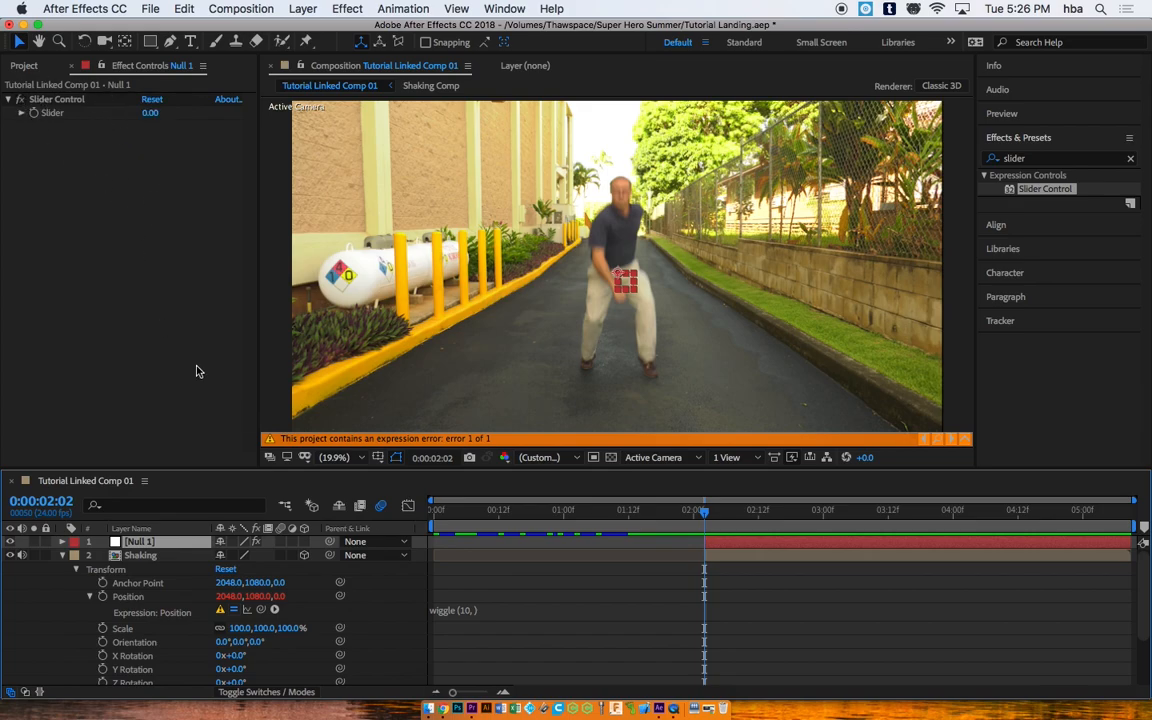
{"action": "left_click", "coordinate": [478, 611]}
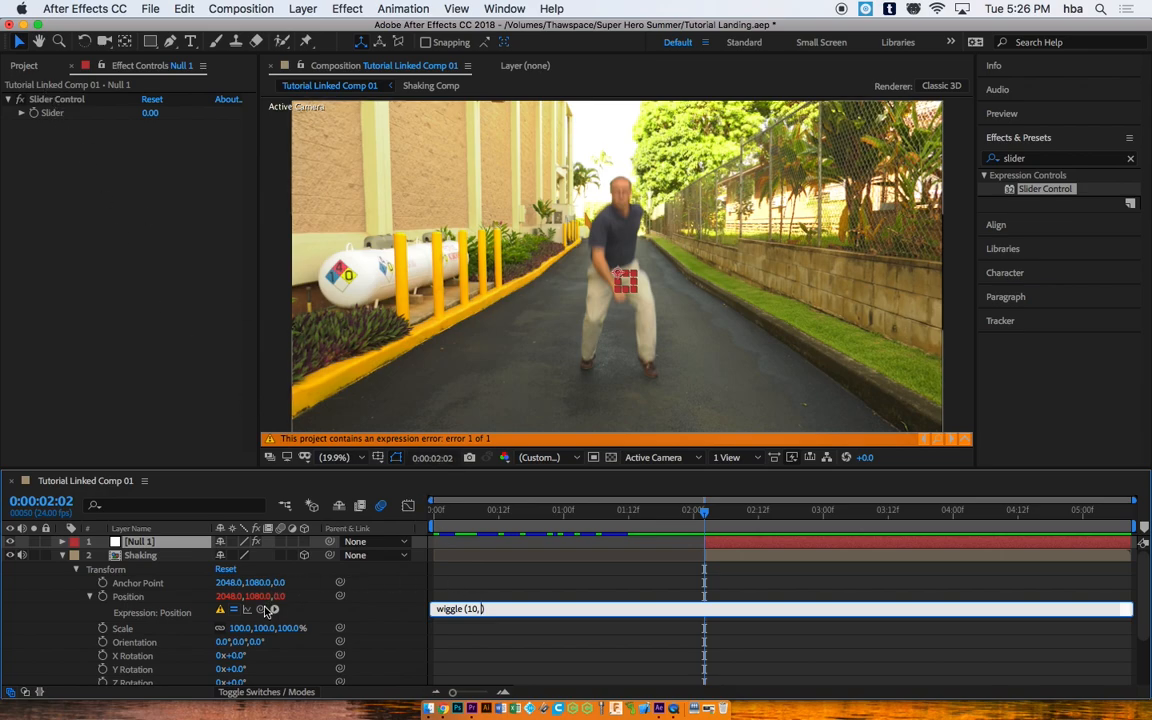
{"action": "left_click_drag", "start_coordinate": [262, 611], "coordinate": [55, 117]}
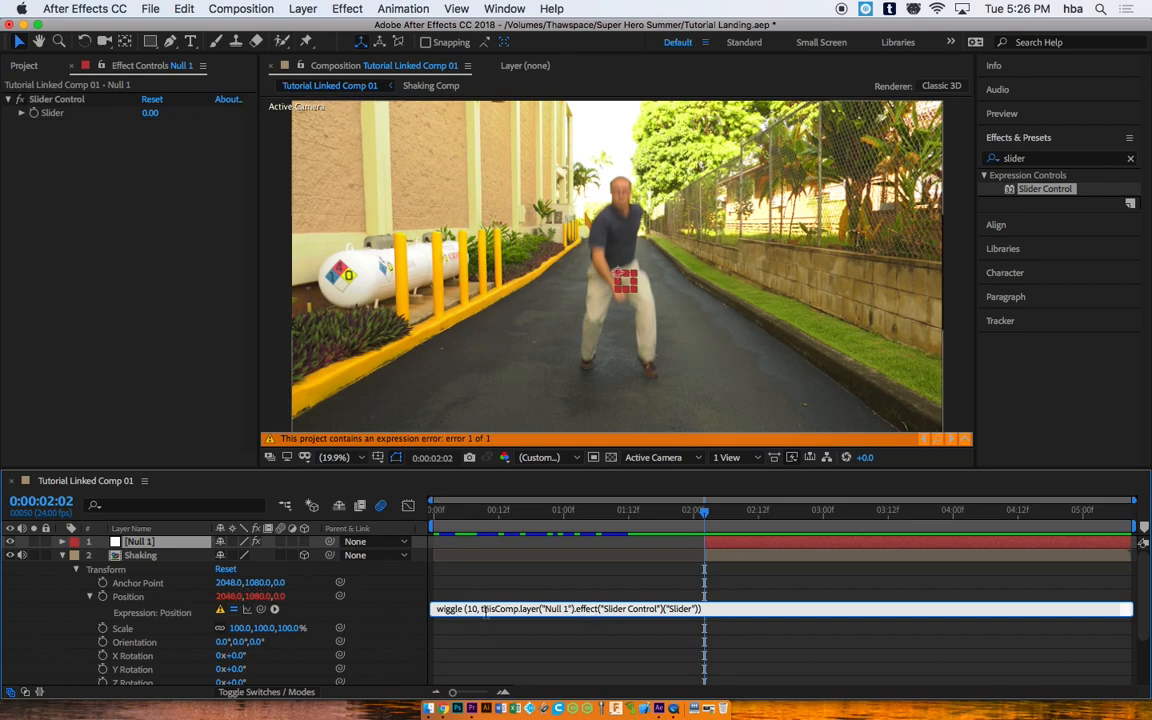
{"action": "left_click", "coordinate": [661, 597]}
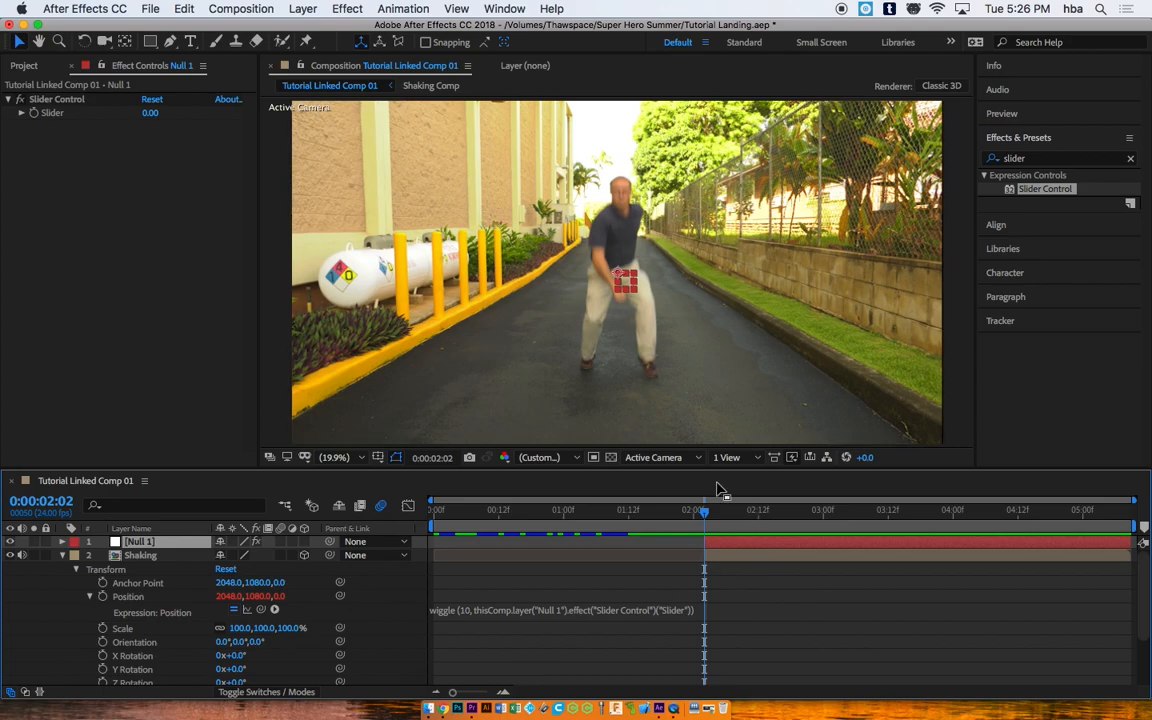
{"action": "mouse_move", "coordinate": [700, 514]}
{"action": "left_mouse_down"}
{"action": "mouse_move", "coordinate": [630, 512]}
{"action": "mouse_move", "coordinate": [764, 512]}
{"action": "mouse_move", "coordinate": [674, 512]}
{"action": "mouse_move", "coordinate": [722, 512]}
{"action": "mouse_move", "coordinate": [704, 513]}
{"action": "left_mouse_up"}
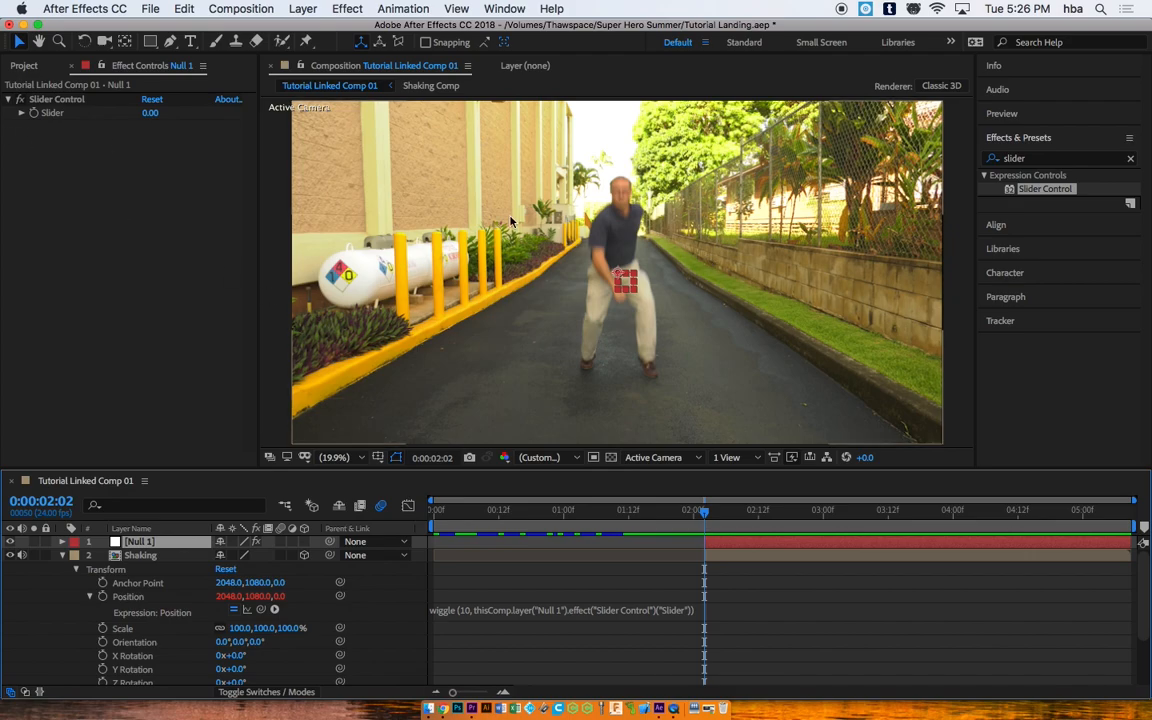
{"action": "left_click", "coordinate": [34, 117]}
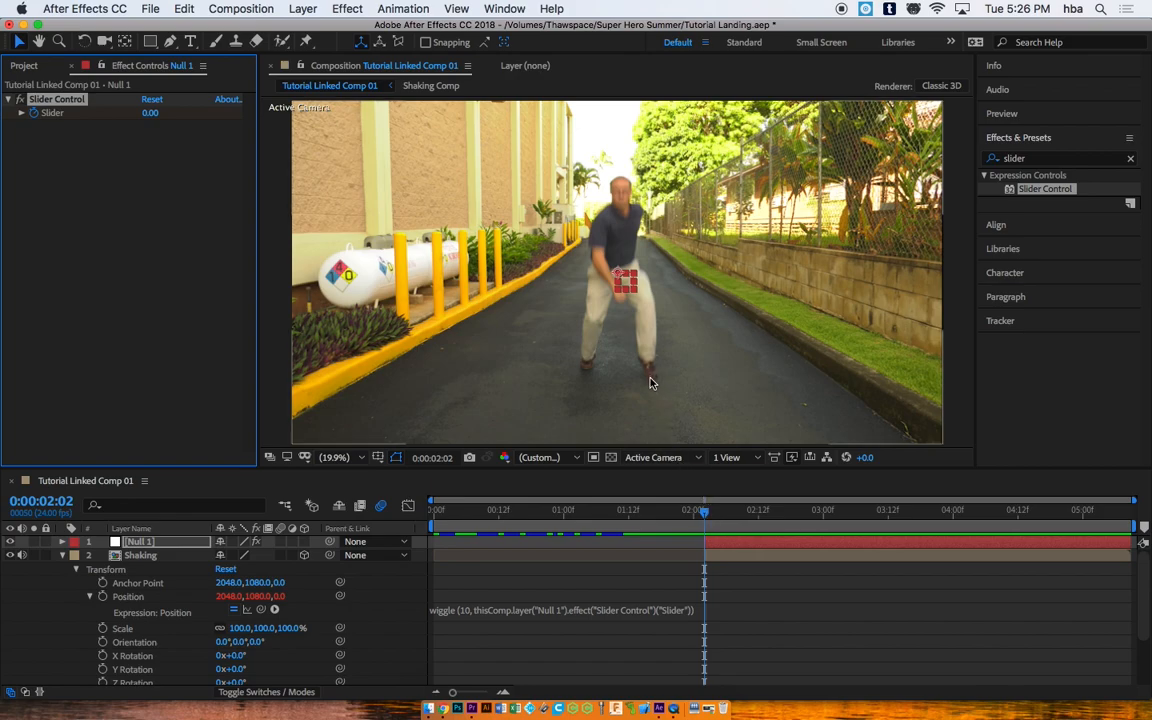
Step: Raise the Null 1 Slider to test the shake after the landing, then reset it to 0
{"action": "left_click", "coordinate": [709, 513]}
{"action": "left_click_drag", "start_coordinate": [709, 513], "coordinate": [721, 517]}
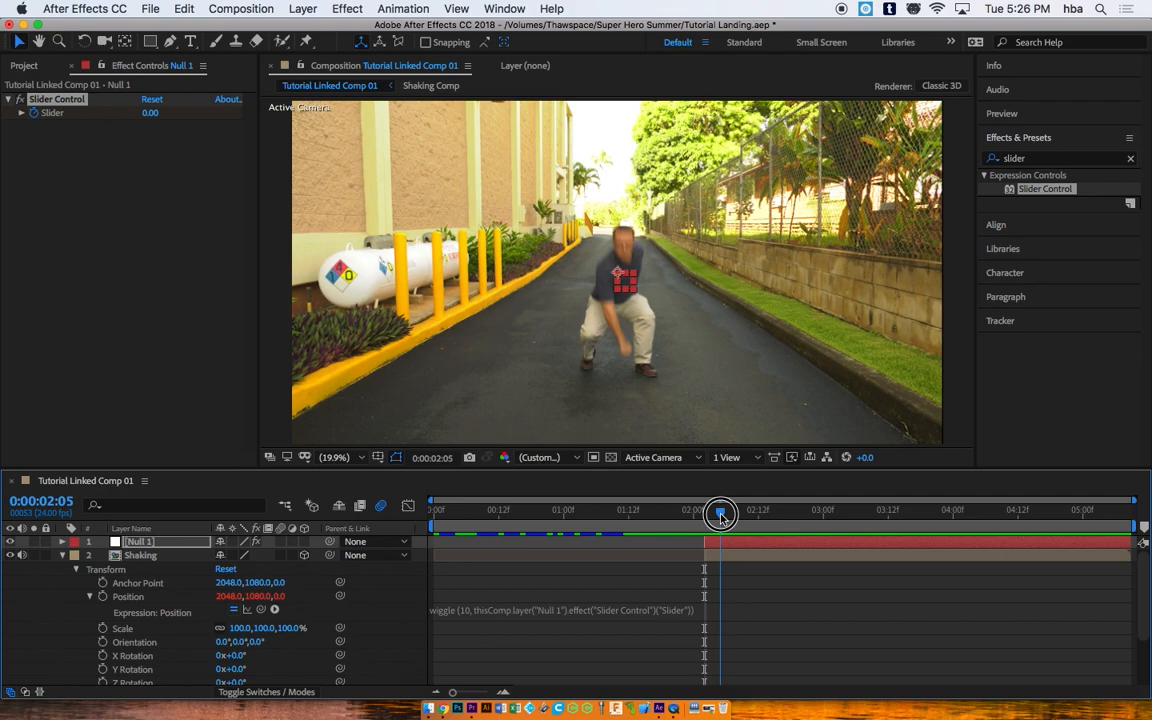
{"action": "left_click_drag", "start_coordinate": [148, 115], "coordinate": [275, 136]}
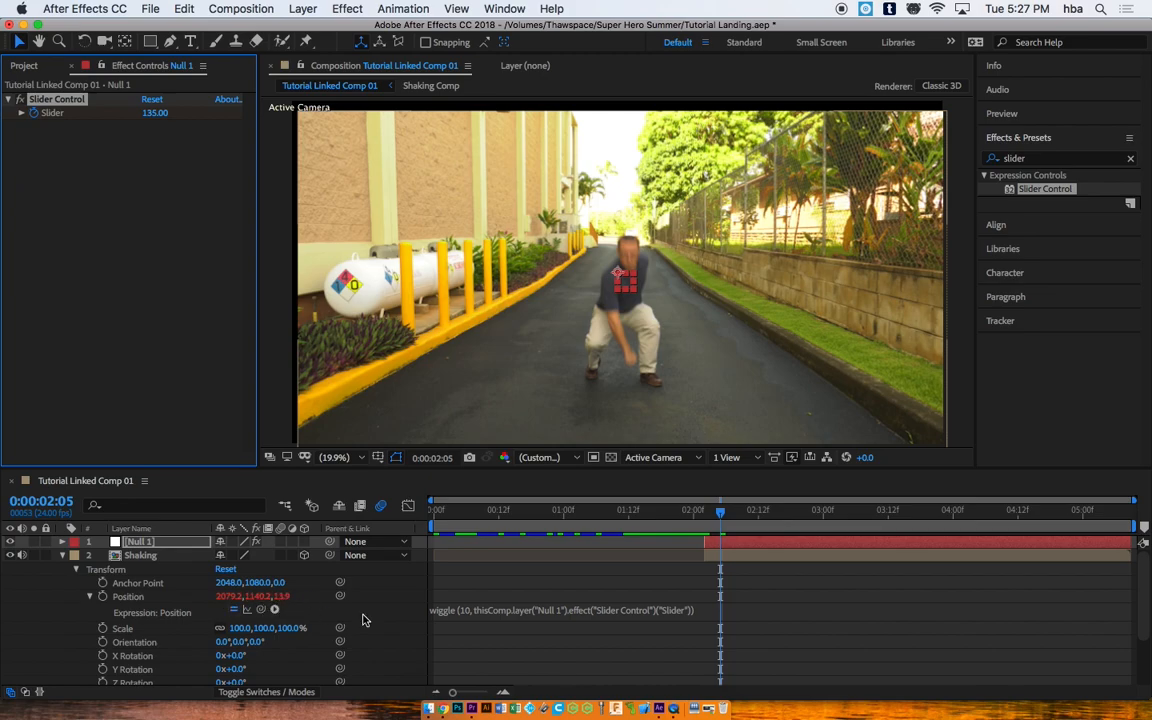
{"action": "left_click_drag", "start_coordinate": [722, 516], "coordinate": [742, 514]}
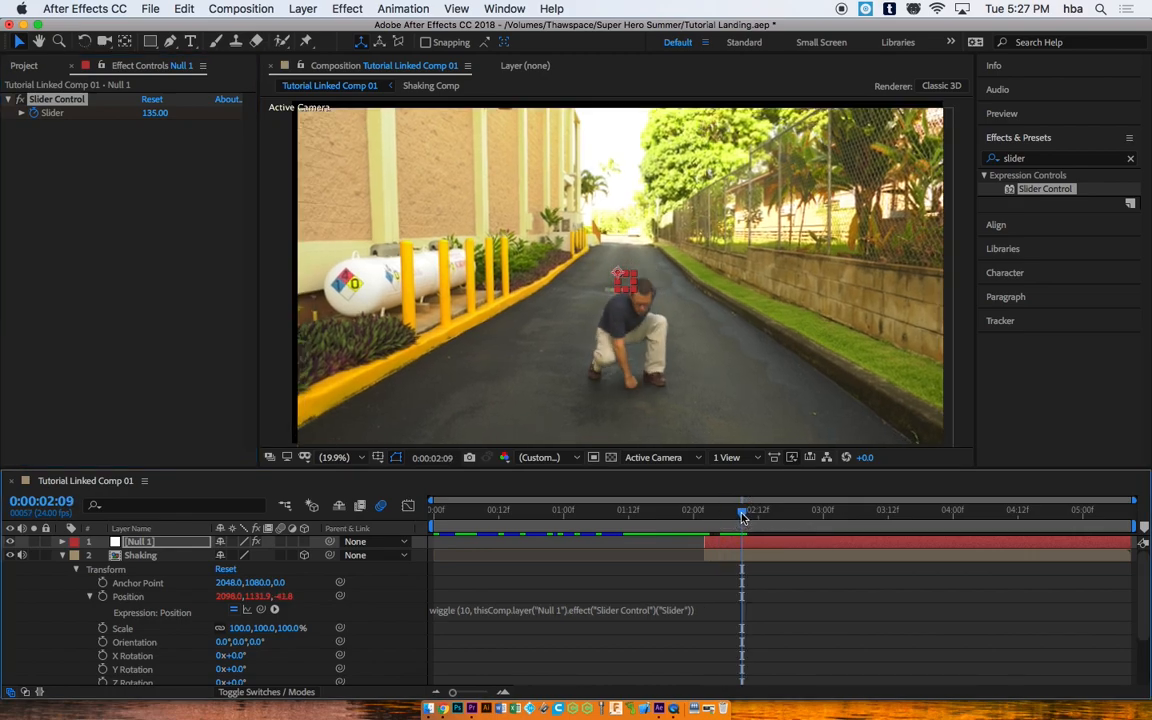
{"action": "left_click", "coordinate": [156, 117]}
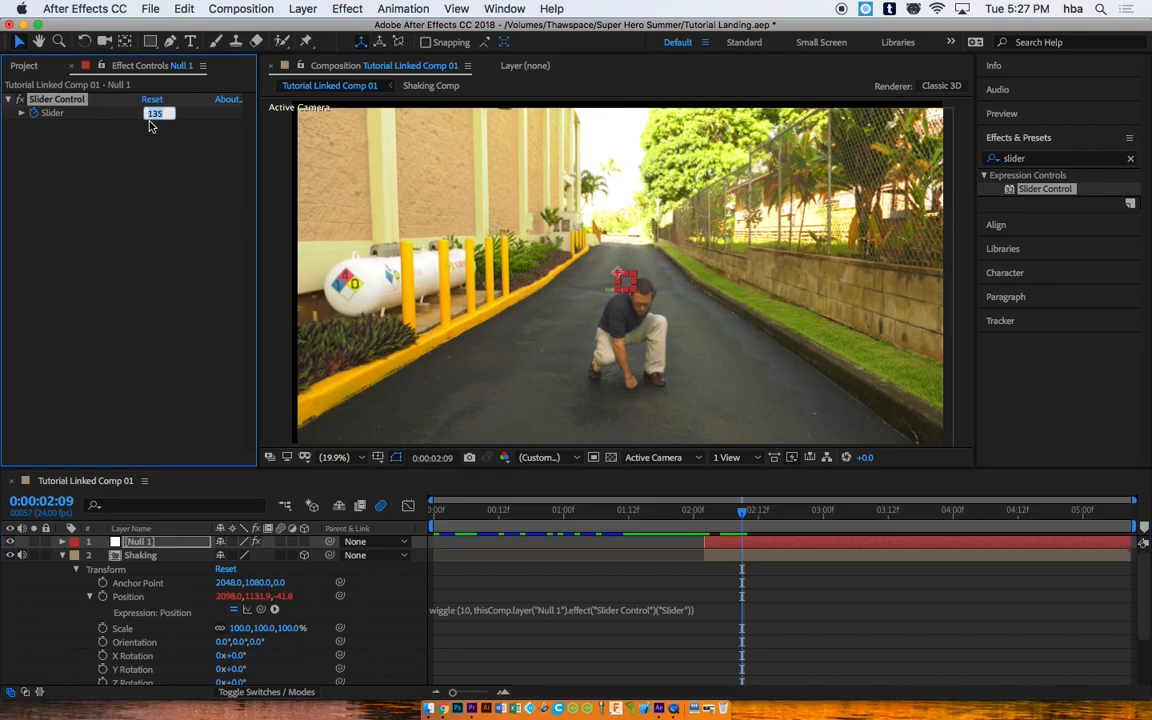
{"action": "left_click", "coordinate": [148, 114]}
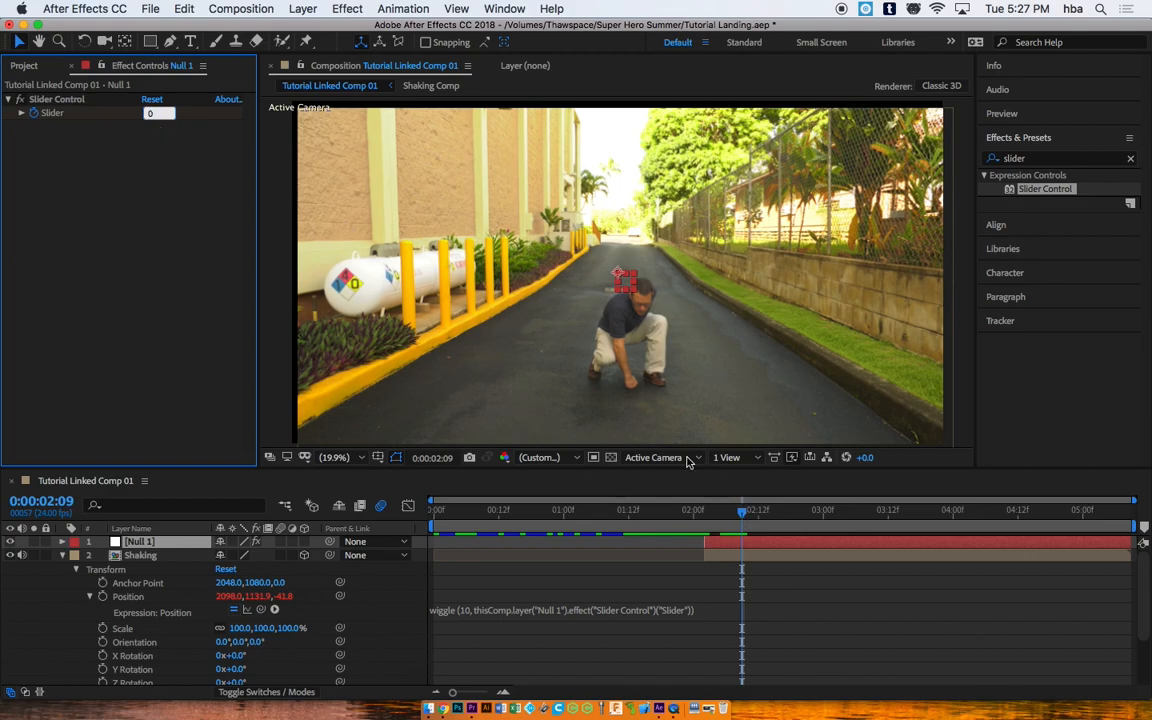
{"action": "key", "text": "Return"}
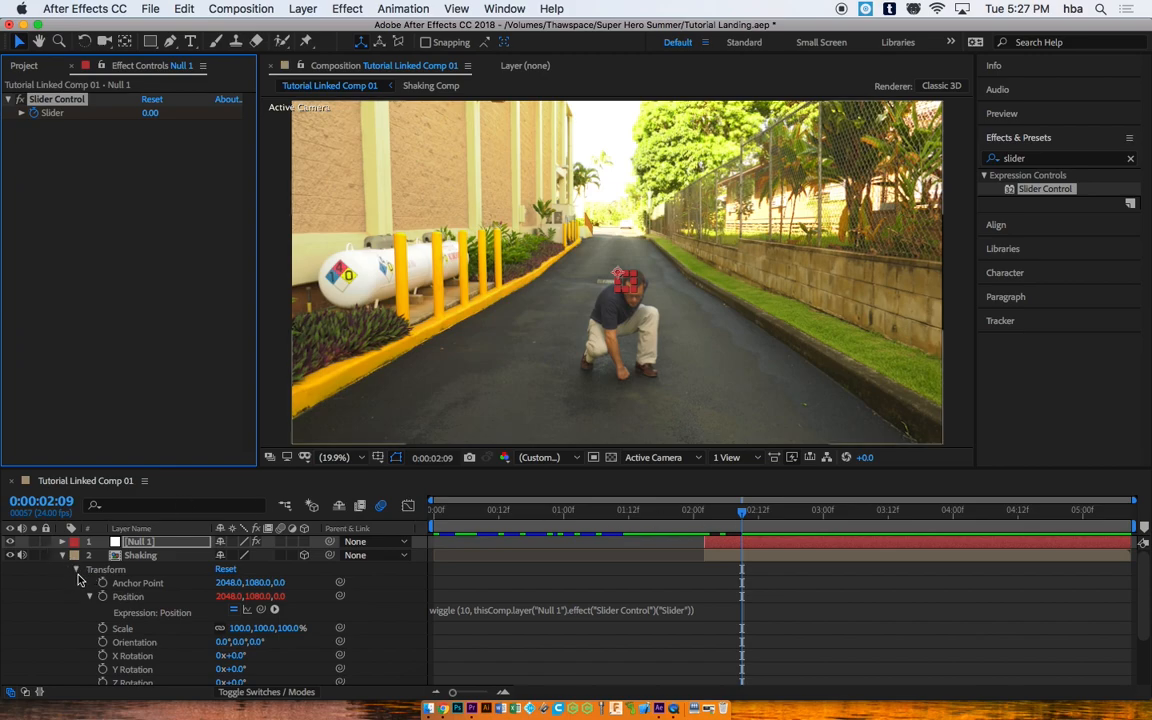
Step: Collapse the Shaking layer and preview the landing with the slider-driven shake
{"action": "left_click_drag", "start_coordinate": [741, 512], "coordinate": [700, 516]}
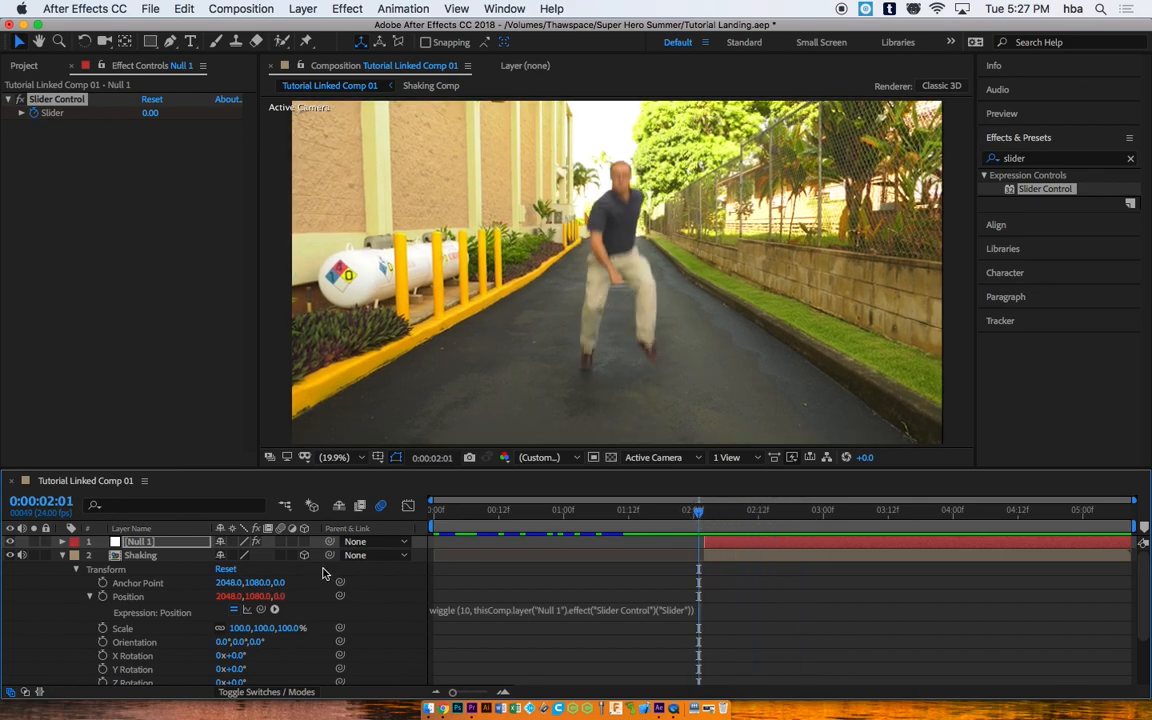
{"action": "left_click", "coordinate": [60, 555]}
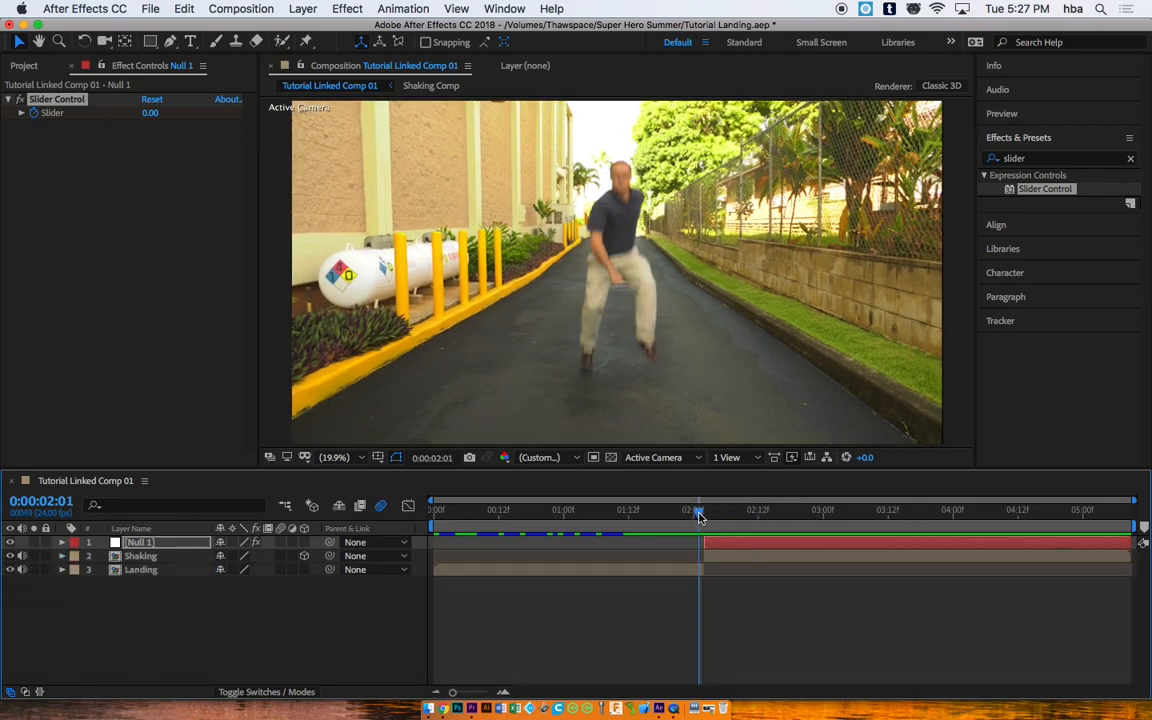
{"action": "left_click", "coordinate": [625, 511]}
{"action": "key", "text": "space"}
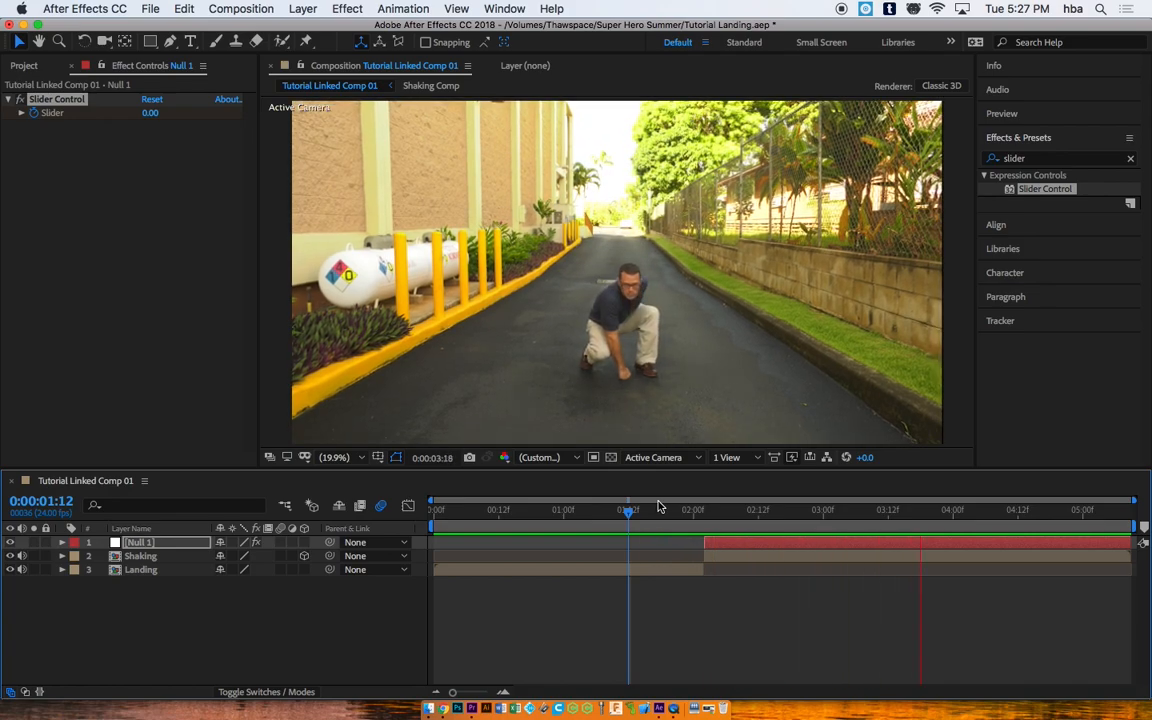
{"action": "mouse_move", "coordinate": [659, 509]}
{"action": "left_mouse_down"}
{"action": "mouse_move", "coordinate": [761, 514]}
{"action": "mouse_move", "coordinate": [697, 514]}
{"action": "mouse_move", "coordinate": [759, 508]}
{"action": "mouse_move", "coordinate": [670, 500]}
{"action": "left_mouse_up"}
{"action": "key", "text": "space"}
{"action": "key", "text": "space"}
{"action": "left_click_drag", "start_coordinate": [790, 512], "coordinate": [711, 508]}
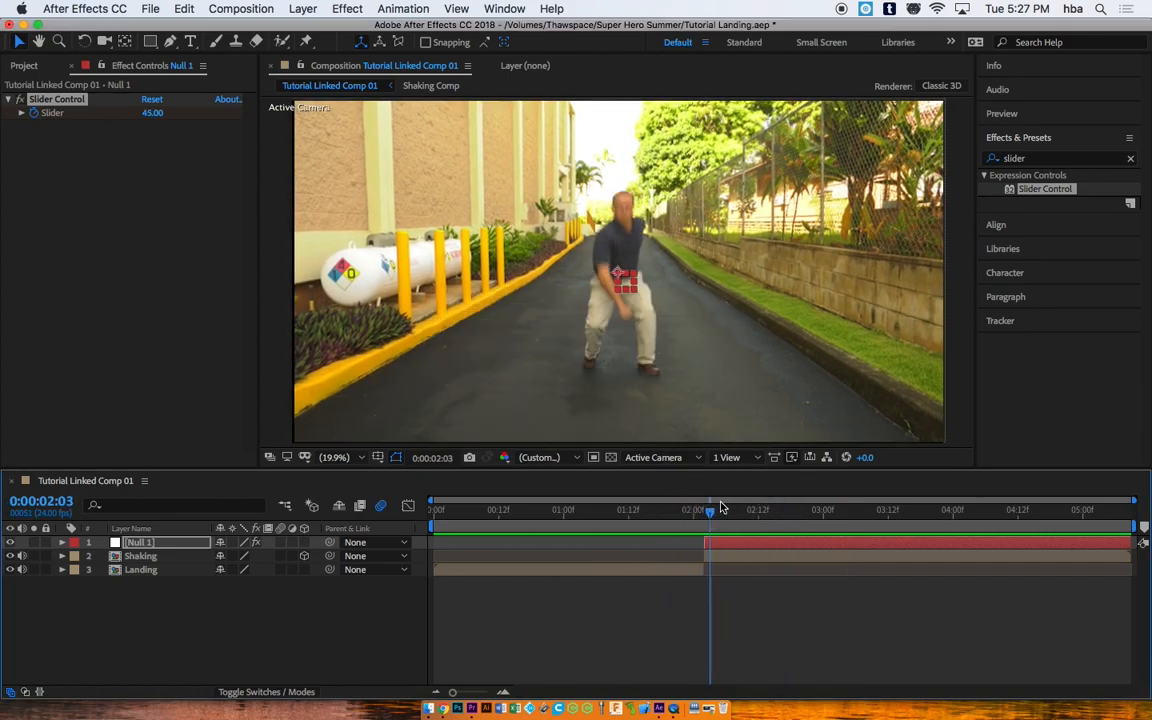
{"action": "left_click", "coordinate": [731, 544]}
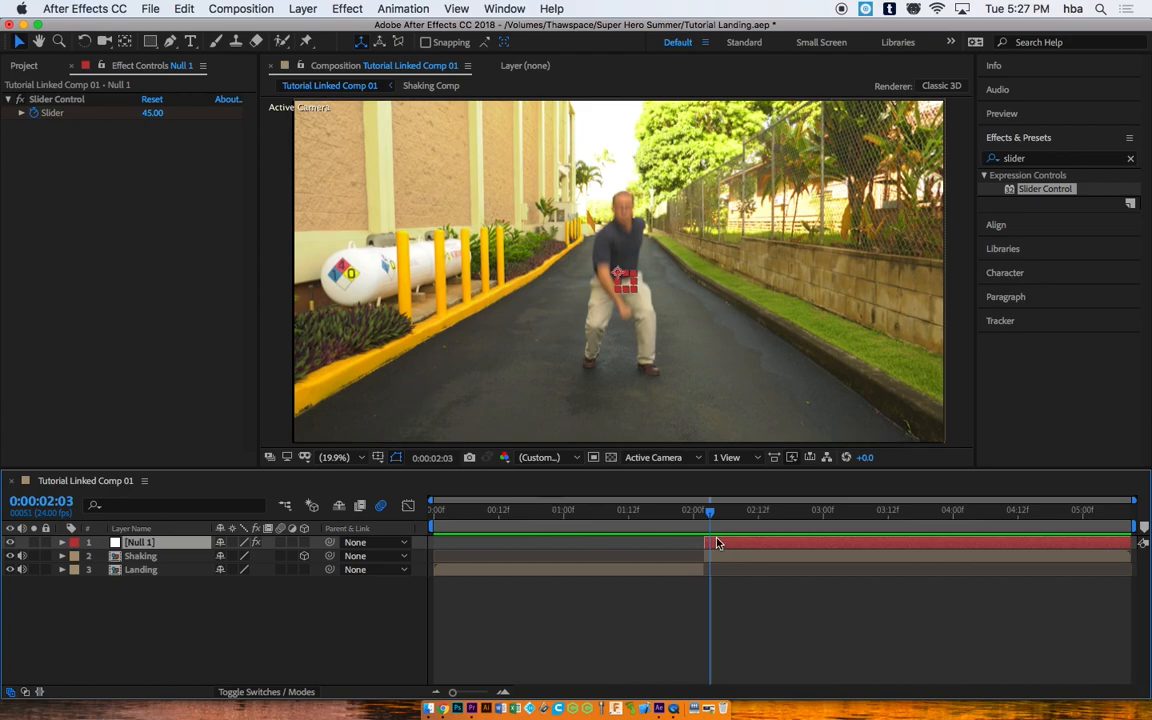
Step: Reveal Null 1's Slider keyframes, shift the middle one later, and preview the shake
{"action": "left_click", "coordinate": [61, 544]}
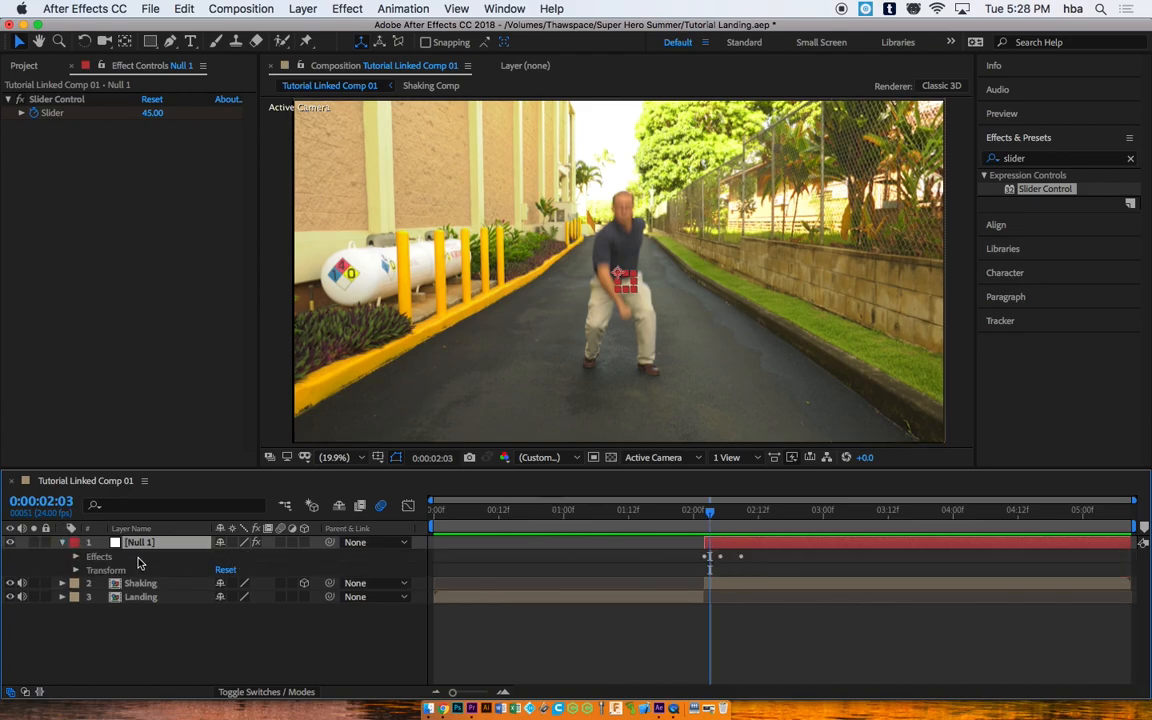
{"action": "left_click", "coordinate": [76, 556]}
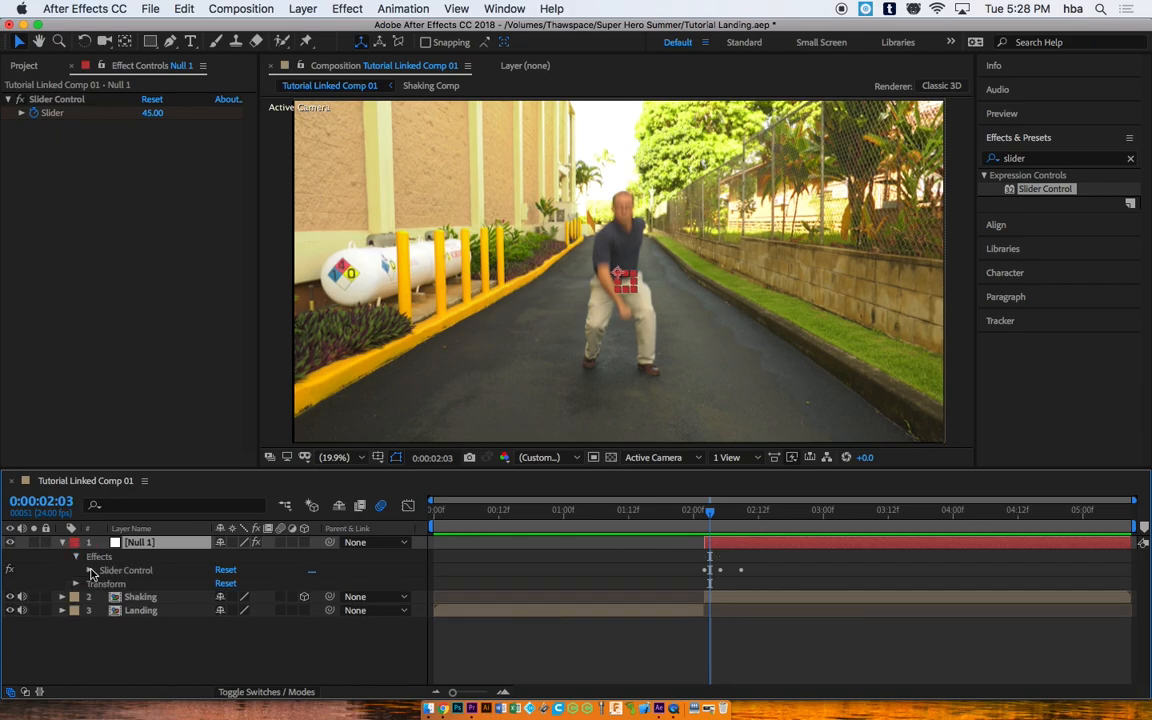
{"action": "left_click", "coordinate": [90, 570]}
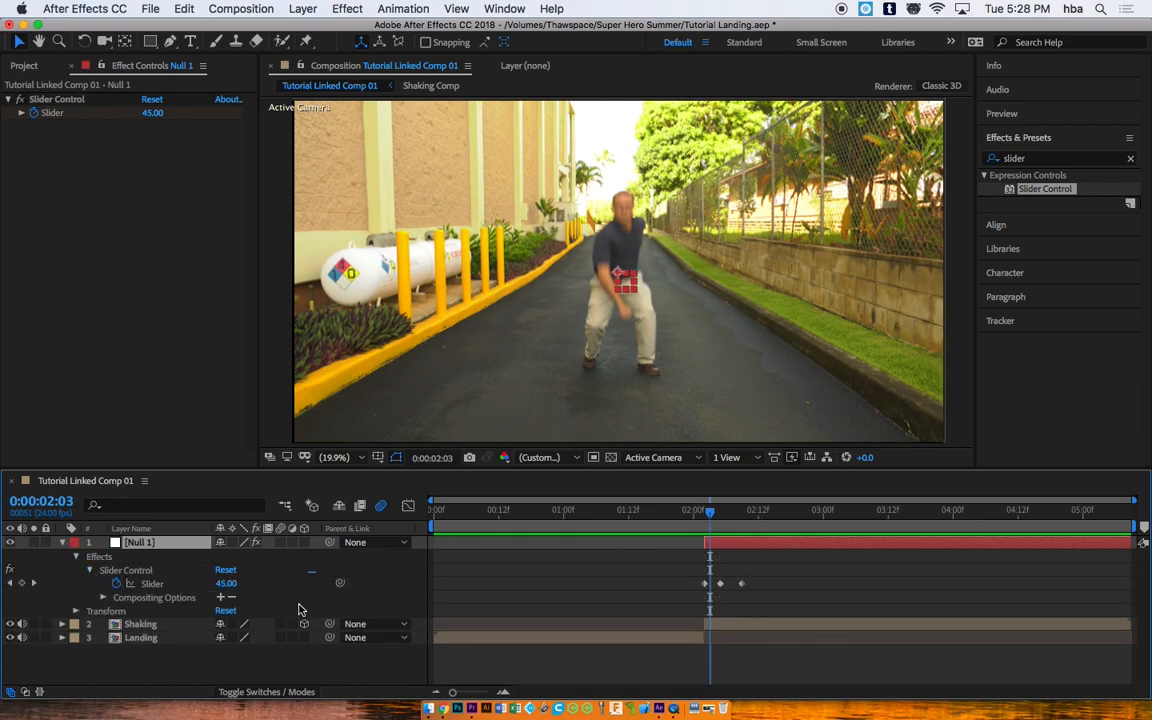
{"action": "left_click", "coordinate": [741, 584]}
{"action": "left_click_drag", "start_coordinate": [721, 585], "coordinate": [729, 583]}
{"action": "left_click_drag", "start_coordinate": [713, 514], "coordinate": [686, 513]}
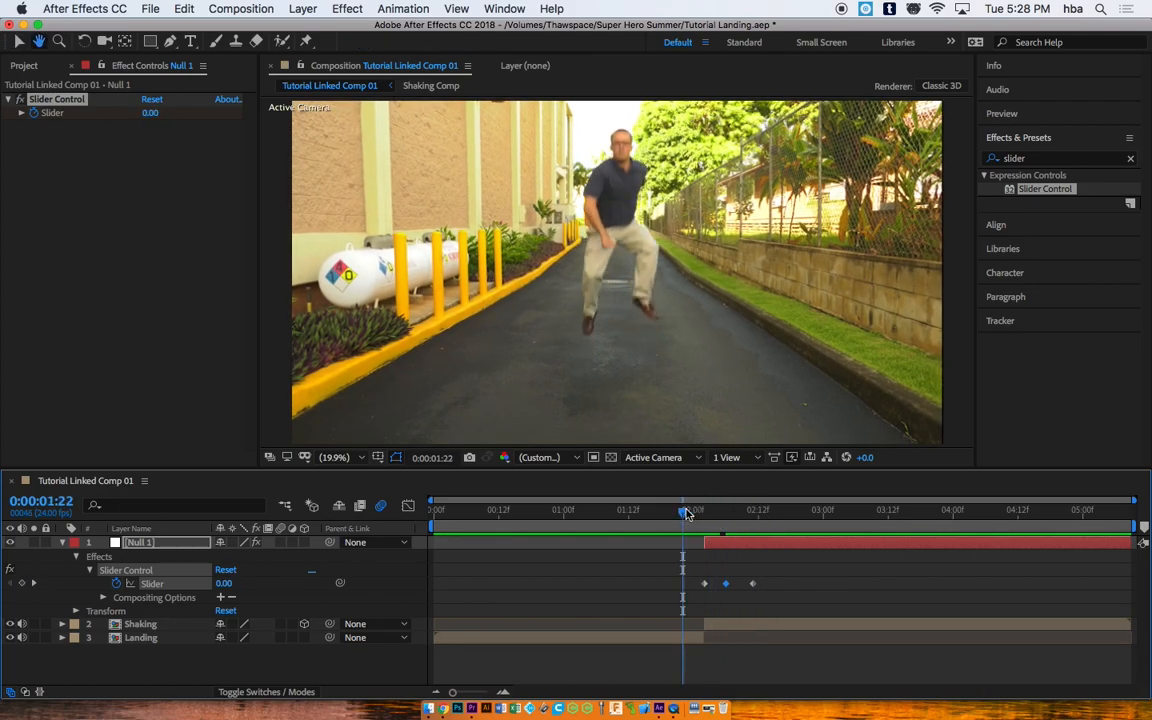
{"action": "key", "text": "space"}
{"action": "key", "text": "space"}
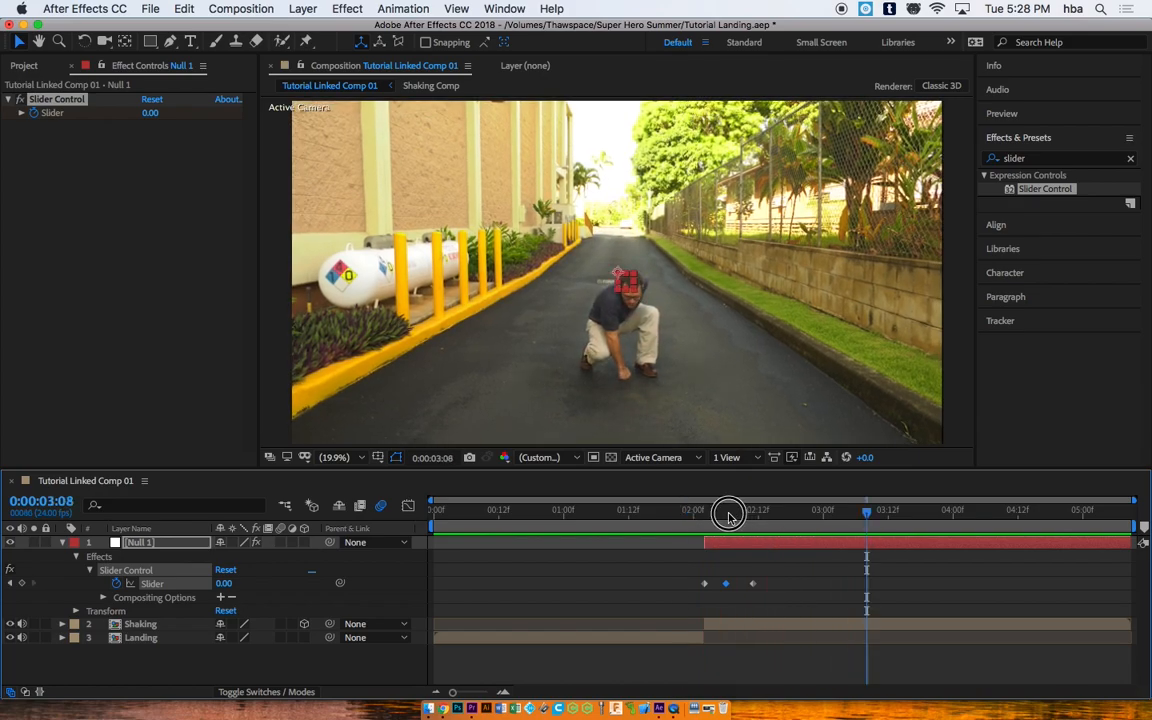
{"action": "left_click_drag", "start_coordinate": [733, 515], "coordinate": [679, 517]}
{"action": "key", "text": "space"}
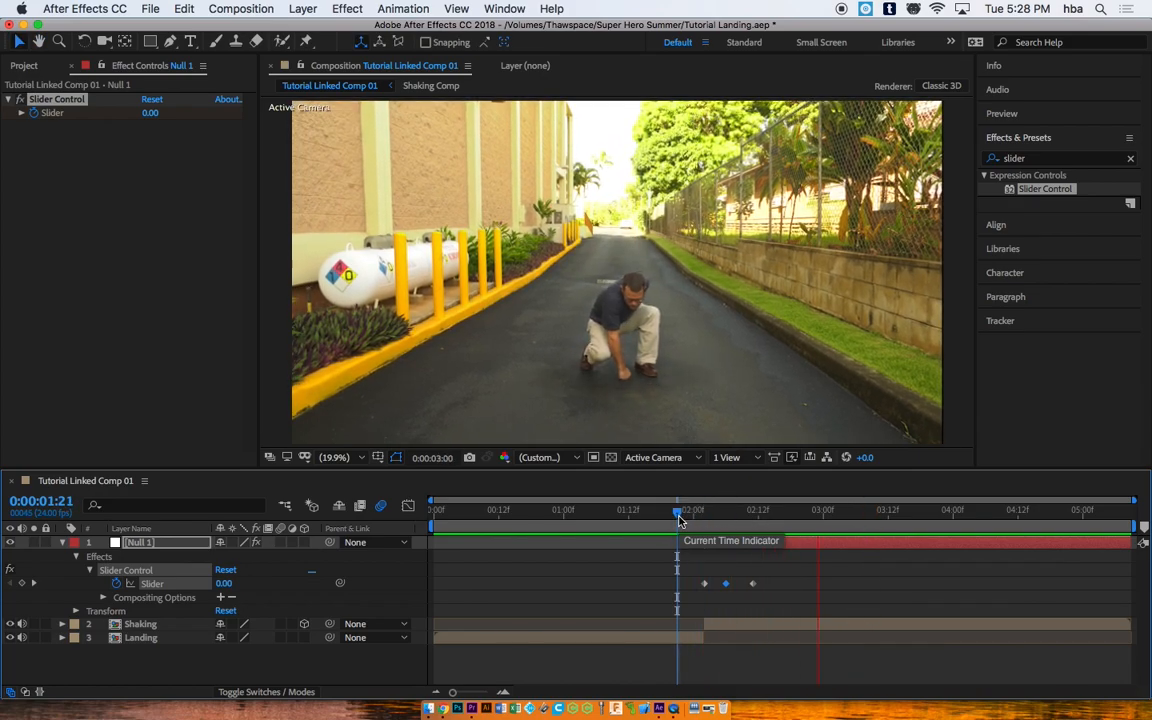
{"action": "key", "text": "space"}
Step: Shift the last Slider keyframe later, check the shake through 0:00:02:09, and collapse Null 1
{"action": "left_click", "coordinate": [753, 583]}
{"action": "mouse_move", "coordinate": [755, 586]}
{"action": "left_mouse_down"}
{"action": "mouse_move", "coordinate": [770, 587]}
{"action": "mouse_move", "coordinate": [737, 586]}
{"action": "left_mouse_up"}
{"action": "left_click", "coordinate": [671, 517]}
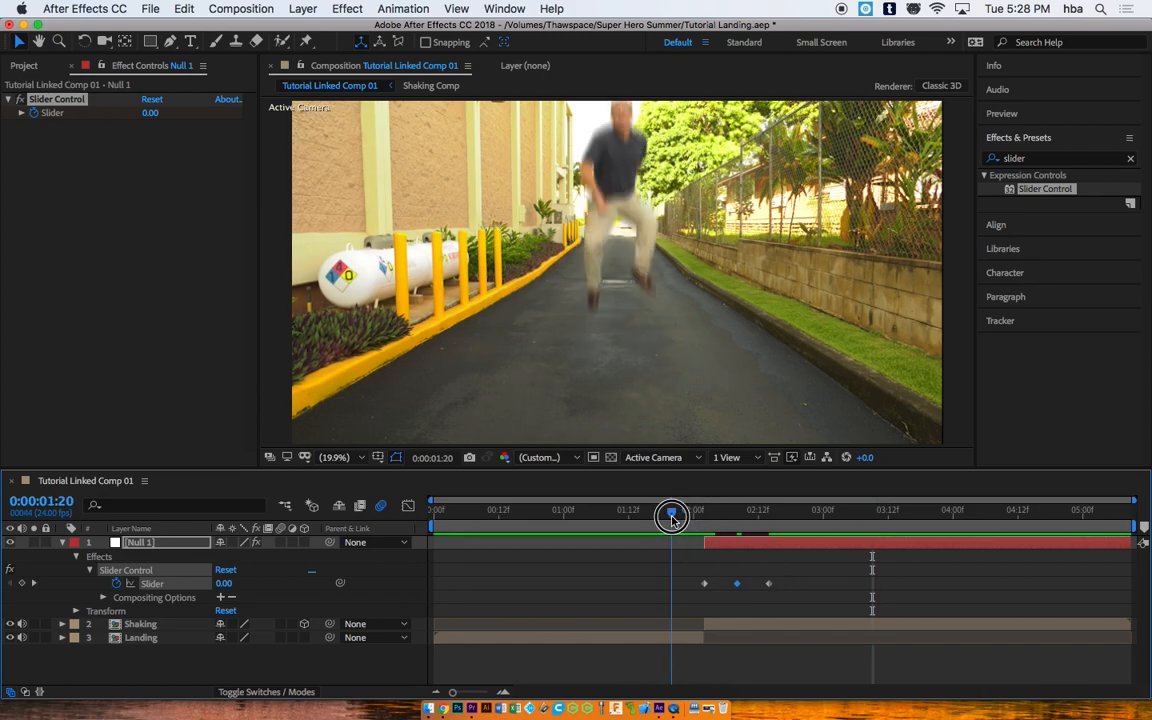
{"action": "left_click_drag", "start_coordinate": [671, 517], "coordinate": [704, 518]}
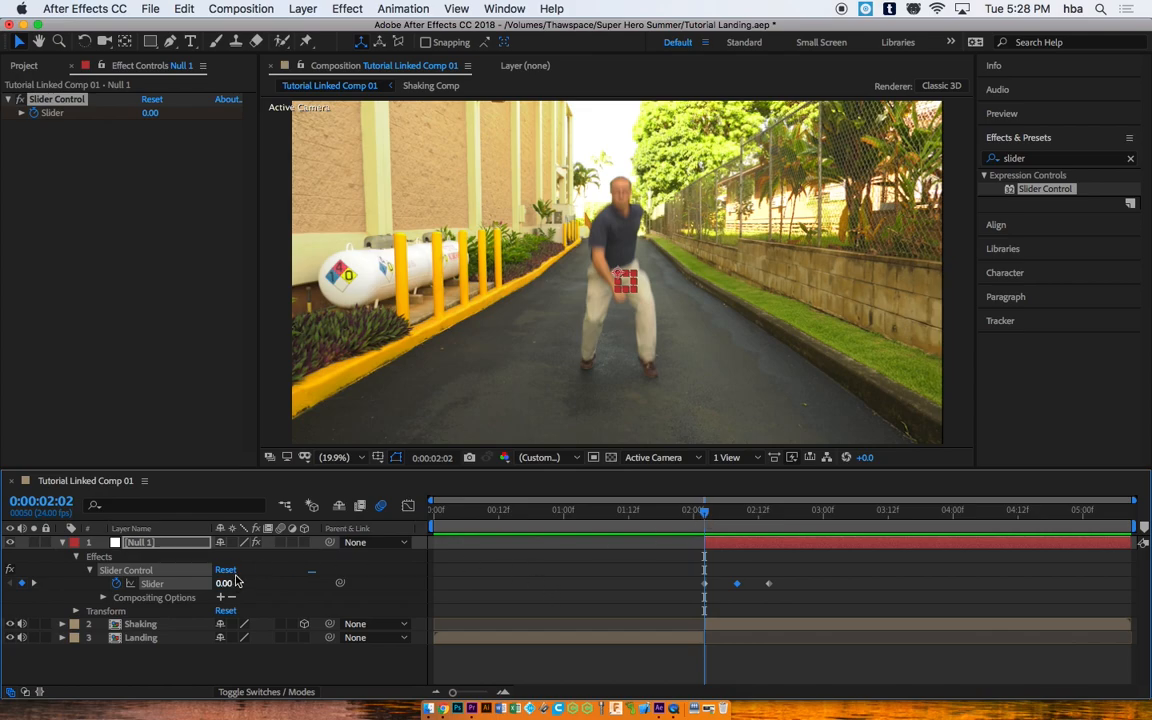
{"action": "left_click_drag", "start_coordinate": [710, 512], "coordinate": [733, 512]}
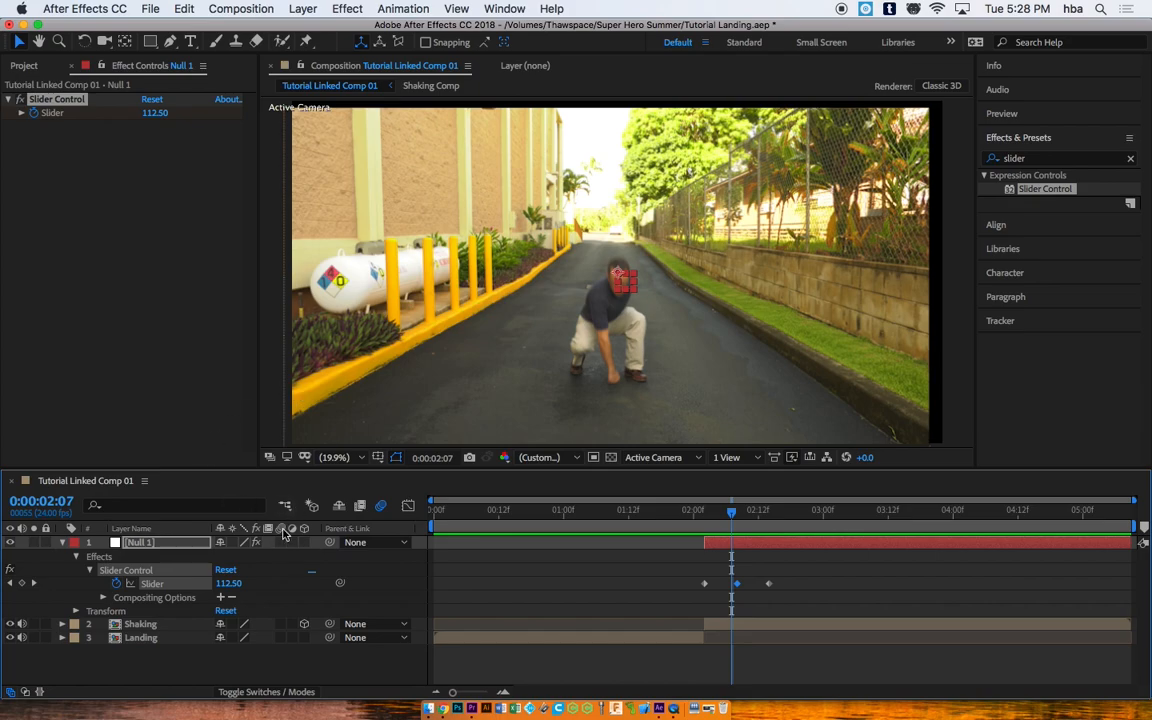
{"action": "left_click", "coordinate": [62, 543]}
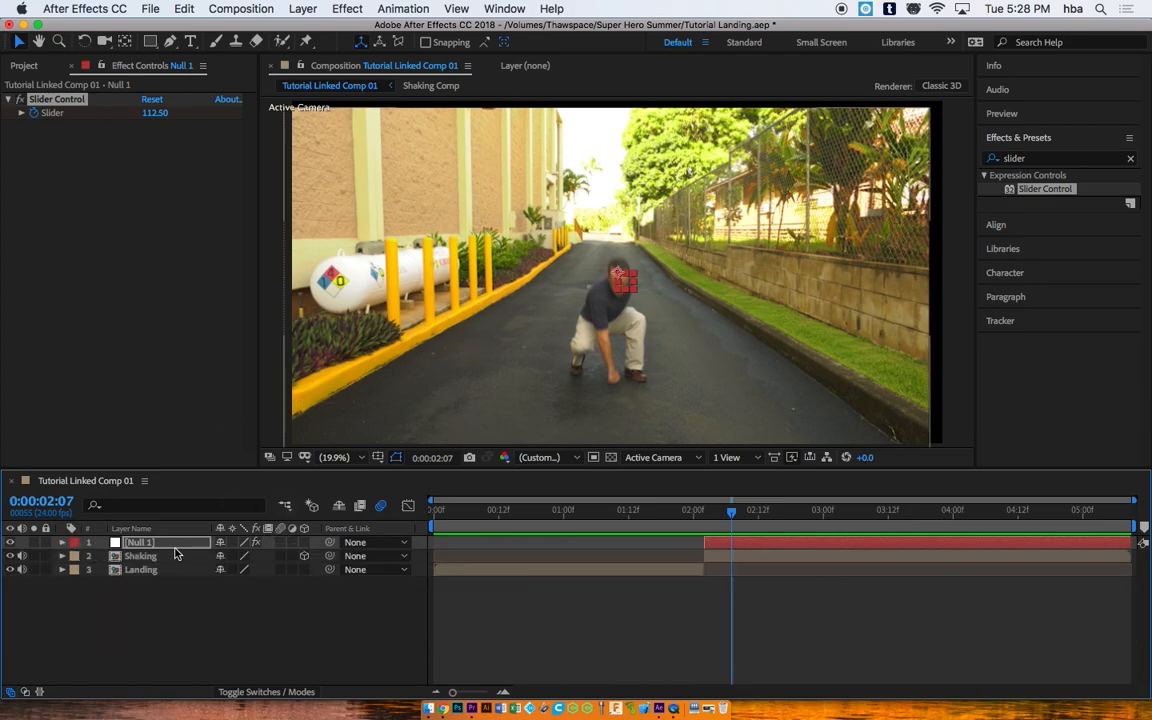
Step: Turn on motion blur for the Shaking layer and preview the landing from 0:00:01:19
{"action": "left_click", "coordinate": [282, 556]}
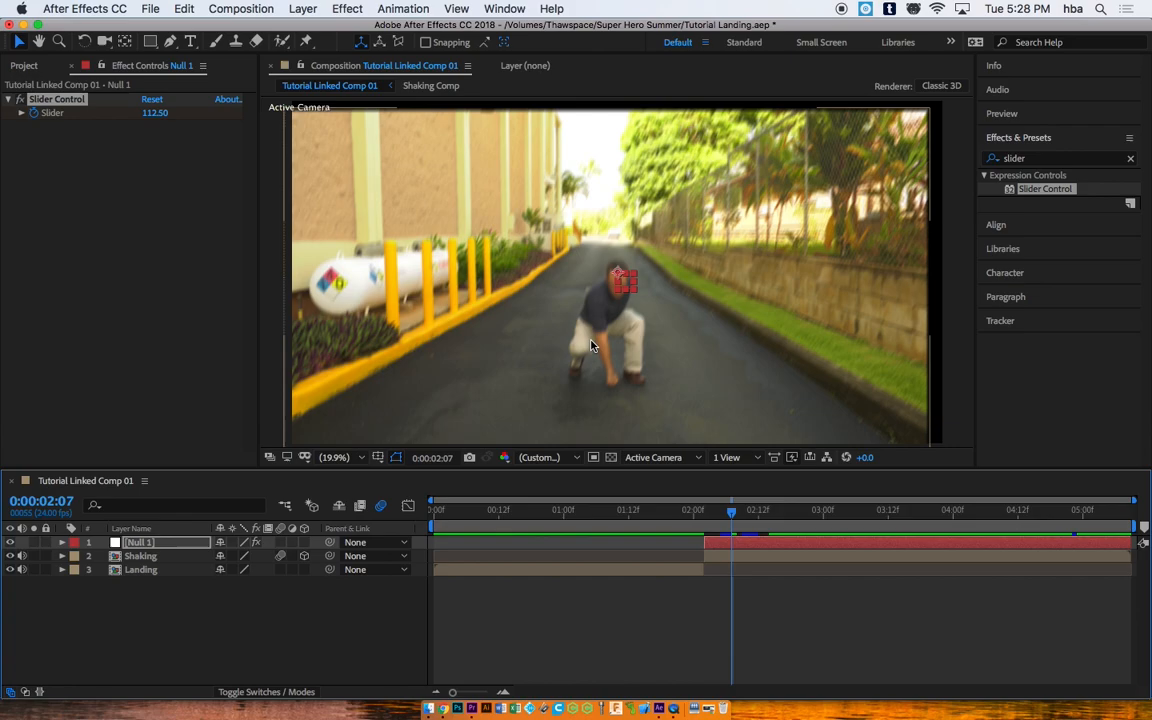
{"action": "left_click_drag", "start_coordinate": [729, 514], "coordinate": [678, 500]}
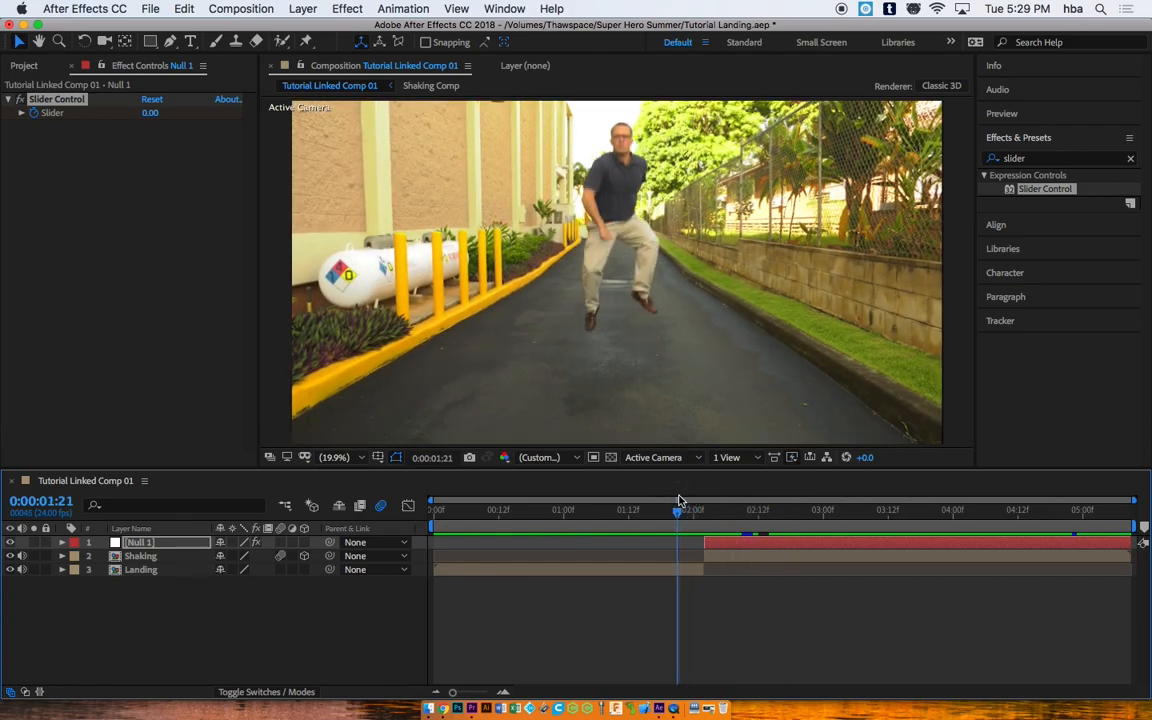
{"action": "mouse_move", "coordinate": [678, 506]}
{"action": "left_mouse_down"}
{"action": "mouse_move", "coordinate": [720, 512]}
{"action": "mouse_move", "coordinate": [668, 512]}
{"action": "mouse_move", "coordinate": [766, 514]}
{"action": "mouse_move", "coordinate": [669, 496]}
{"action": "mouse_move", "coordinate": [787, 520]}
{"action": "mouse_move", "coordinate": [673, 497]}
{"action": "mouse_move", "coordinate": [689, 491]}
{"action": "mouse_move", "coordinate": [761, 510]}
{"action": "mouse_move", "coordinate": [666, 494]}
{"action": "mouse_move", "coordinate": [666, 511]}
{"action": "left_mouse_up"}
{"action": "key", "text": "space"}
{"action": "key", "text": "space"}
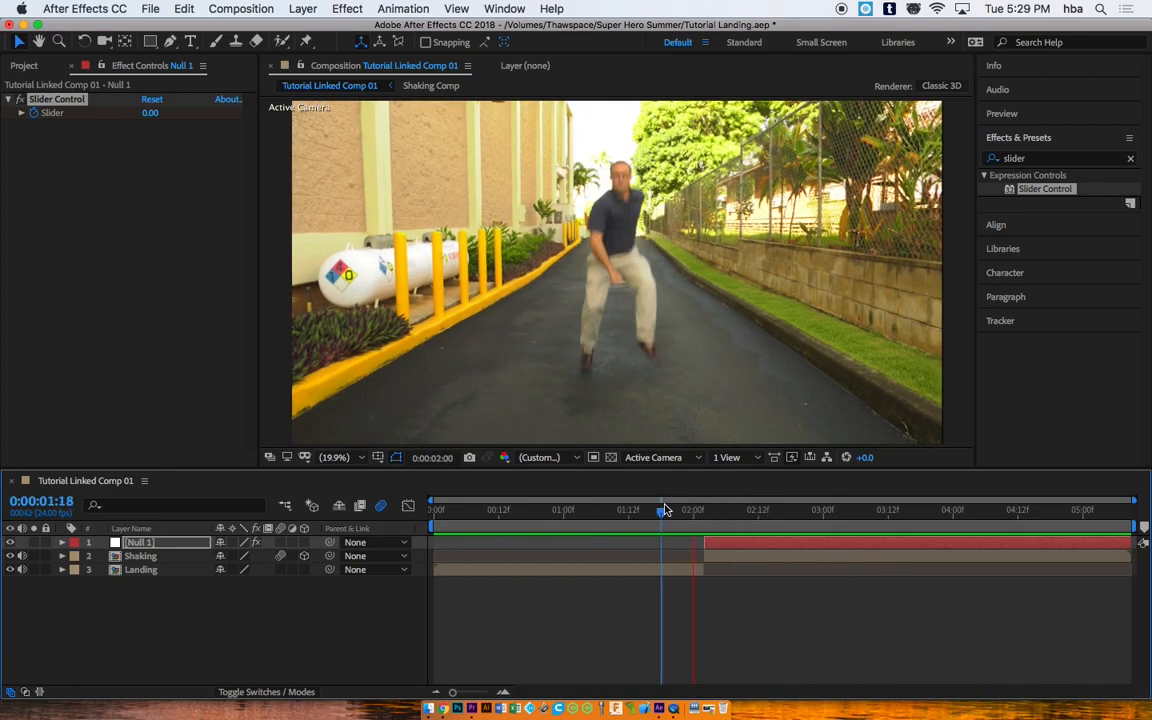
{"action": "key", "text": "space"}
Step: Check the 0:00:02:08 frame, where the Slider reads 135, then deselect Null 1
{"action": "left_click_drag", "start_coordinate": [766, 510], "coordinate": [706, 510]}
{"action": "left_click_drag", "start_coordinate": [726, 515], "coordinate": [737, 512]}
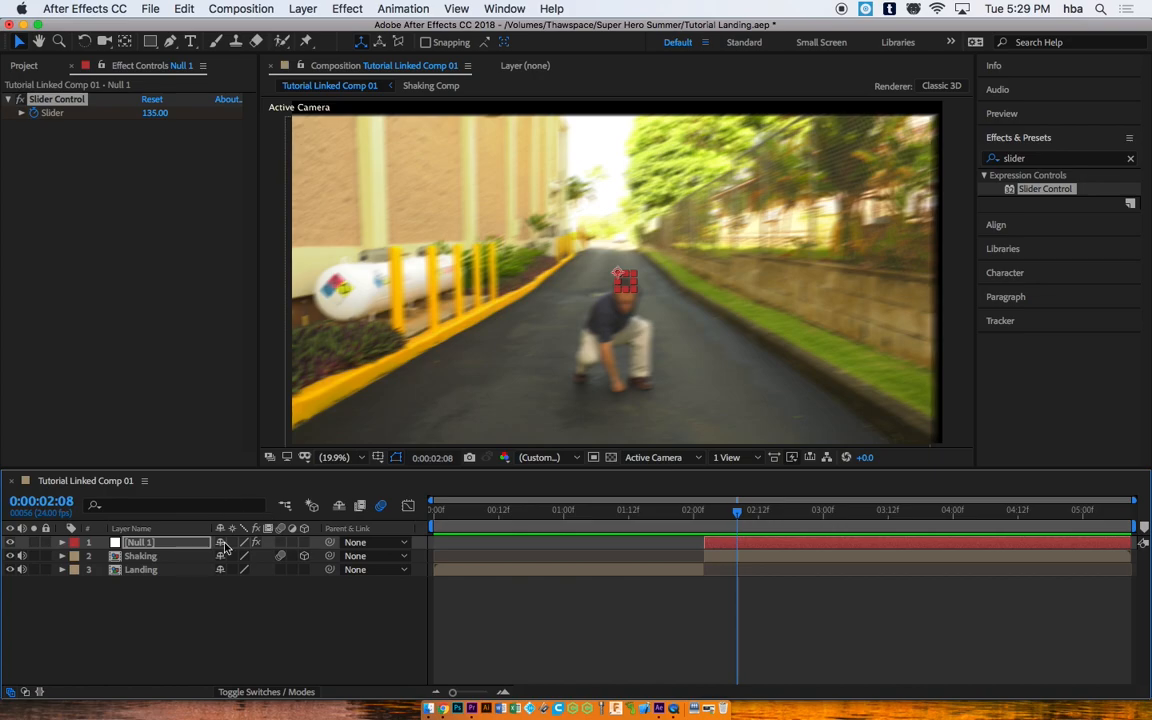
{"action": "left_click", "coordinate": [230, 638]}
Step: Pre-compose Null 1, Shaking and Landing into 'Final', moving all attributes
{"action": "left_click_drag", "start_coordinate": [194, 608], "coordinate": [121, 547]}
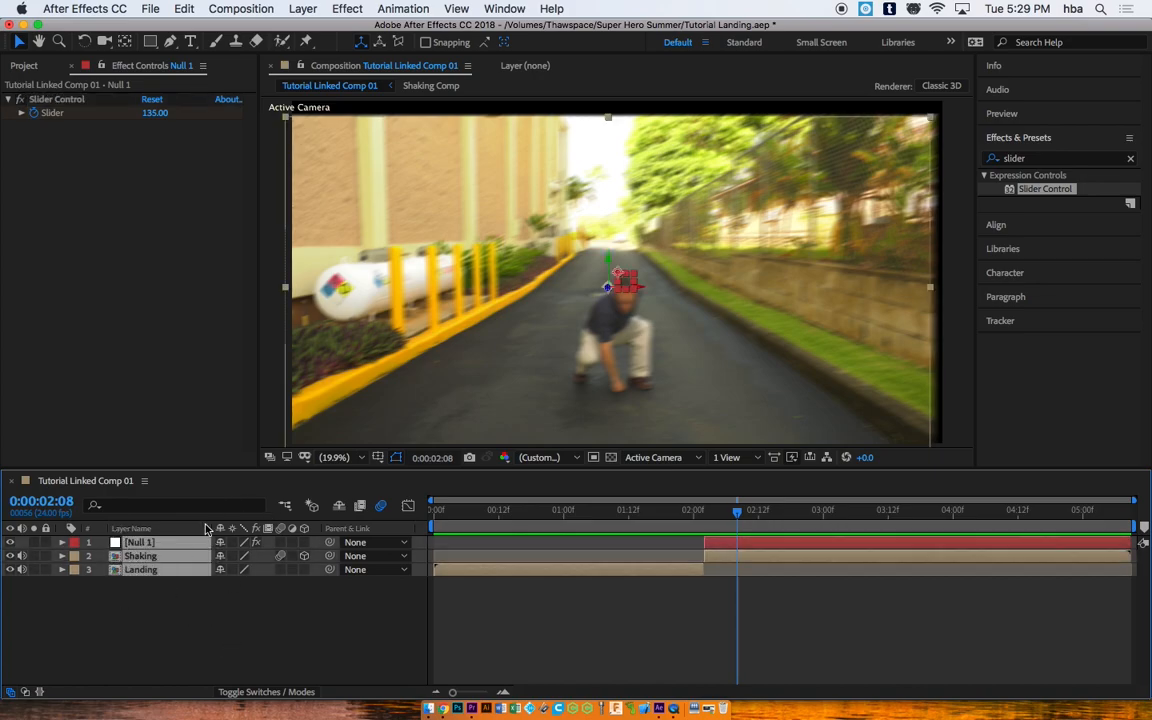
{"action": "left_click_drag", "start_coordinate": [175, 609], "coordinate": [129, 540]}
{"action": "right_click", "coordinate": [172, 548]}
{"action": "left_click", "coordinate": [227, 628]}
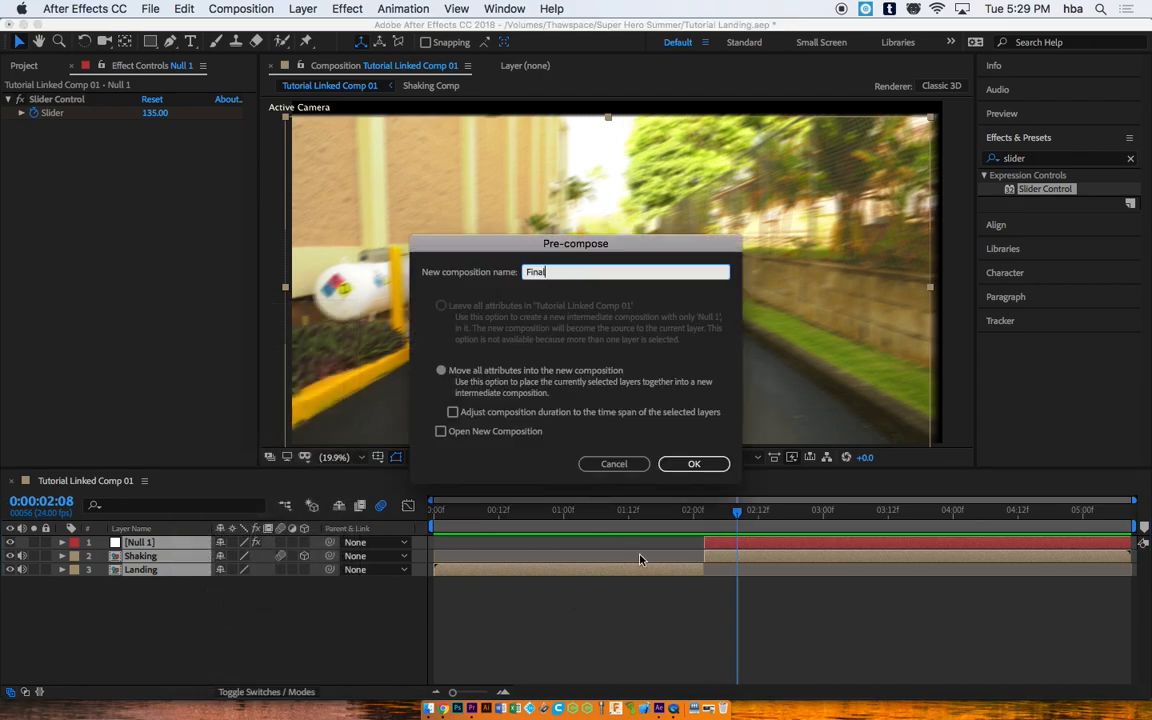
{"action": "left_click", "coordinate": [690, 464]}
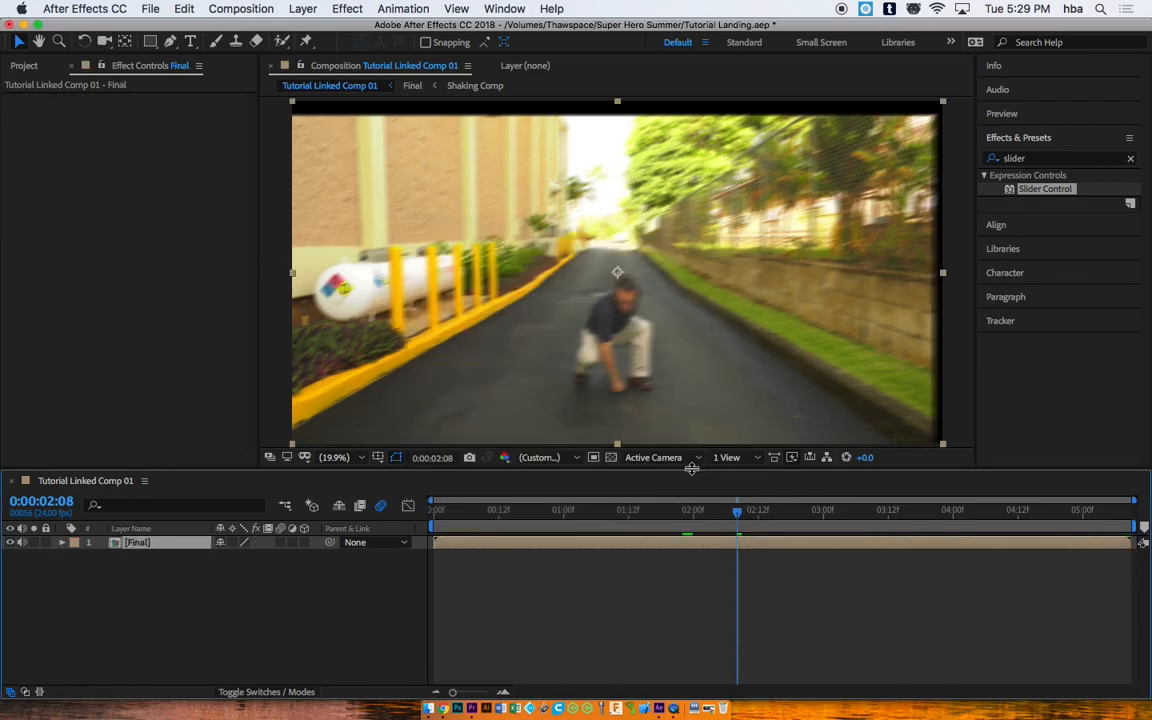
Step: Scale the Final layer up to 106% to hide the black edges
{"action": "mouse_move", "coordinate": [742, 514]}
{"action": "left_mouse_down"}
{"action": "mouse_move", "coordinate": [774, 514]}
{"action": "mouse_move", "coordinate": [712, 514]}
{"action": "mouse_move", "coordinate": [733, 511]}
{"action": "left_mouse_up"}
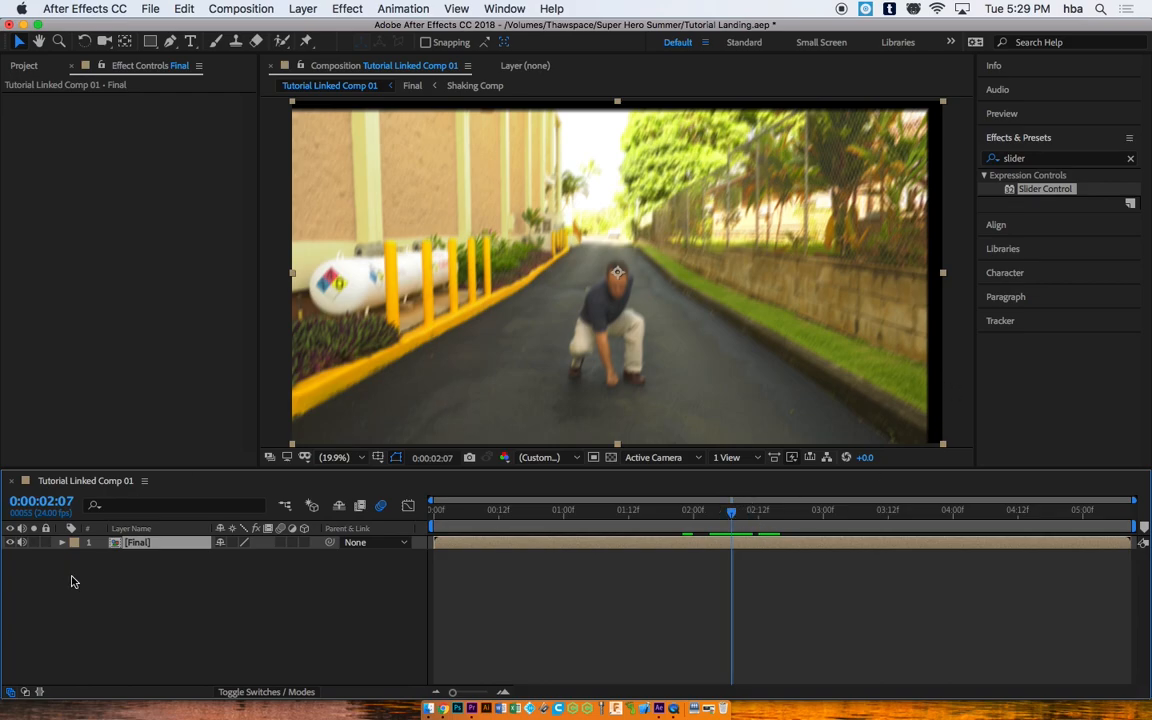
{"action": "left_click", "coordinate": [61, 543]}
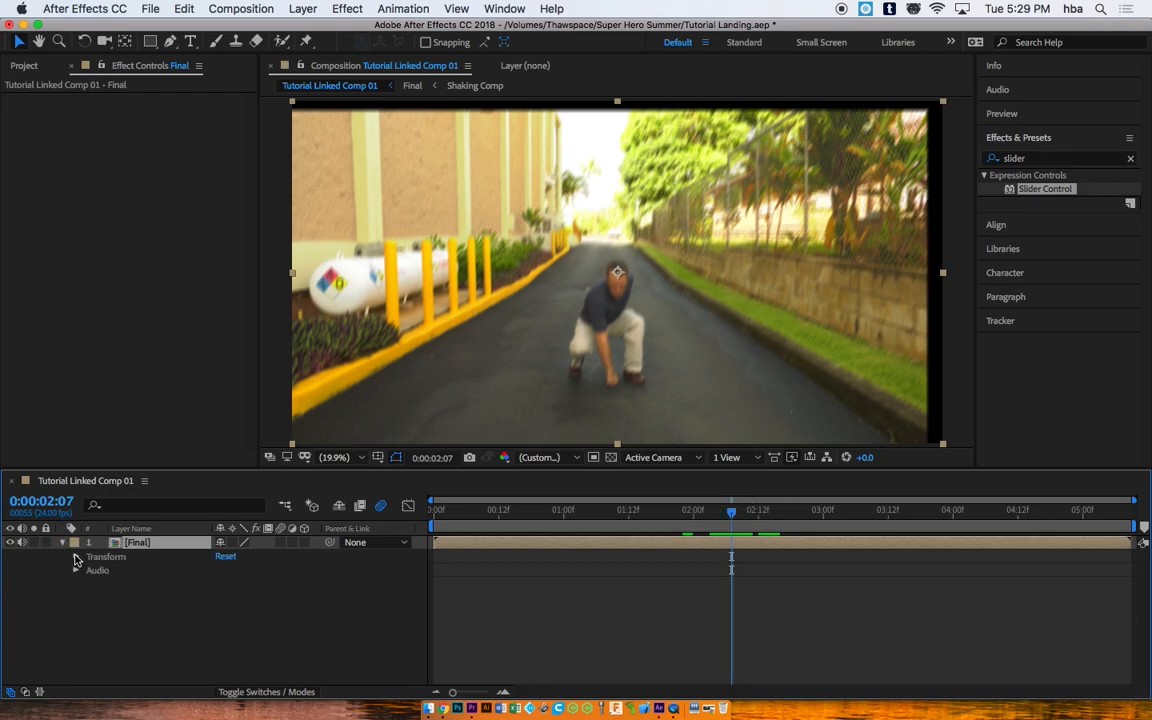
{"action": "left_click", "coordinate": [76, 557]}
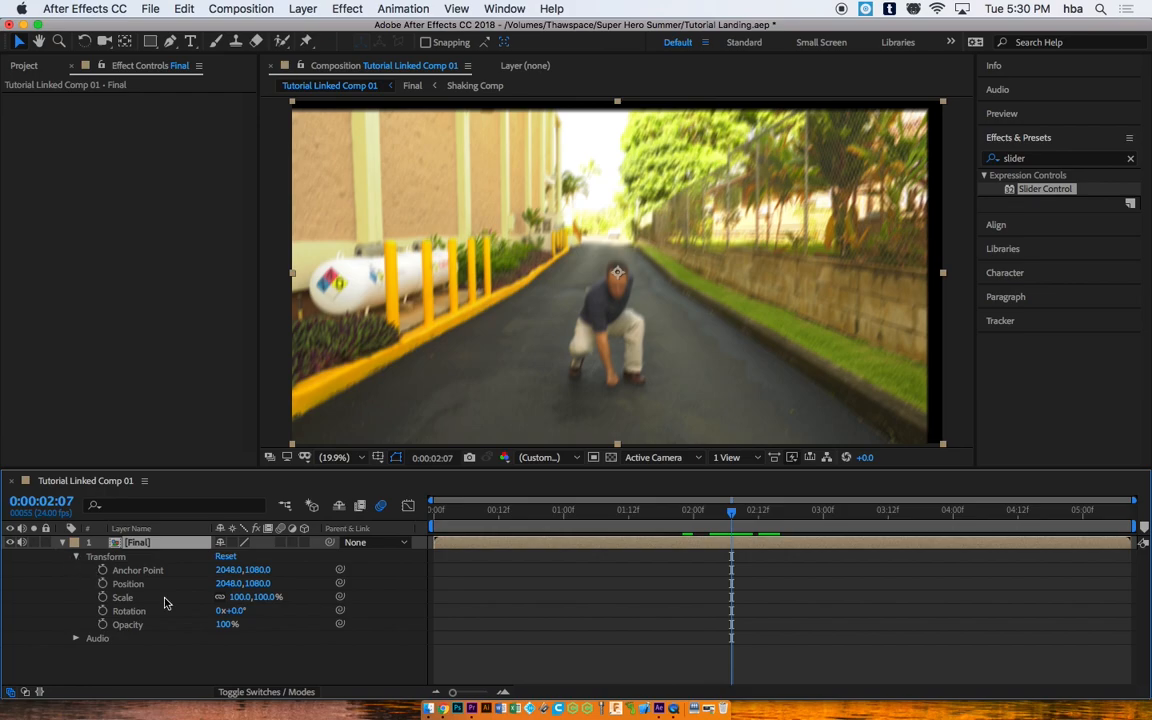
{"action": "left_click_drag", "start_coordinate": [266, 600], "coordinate": [271, 602]}
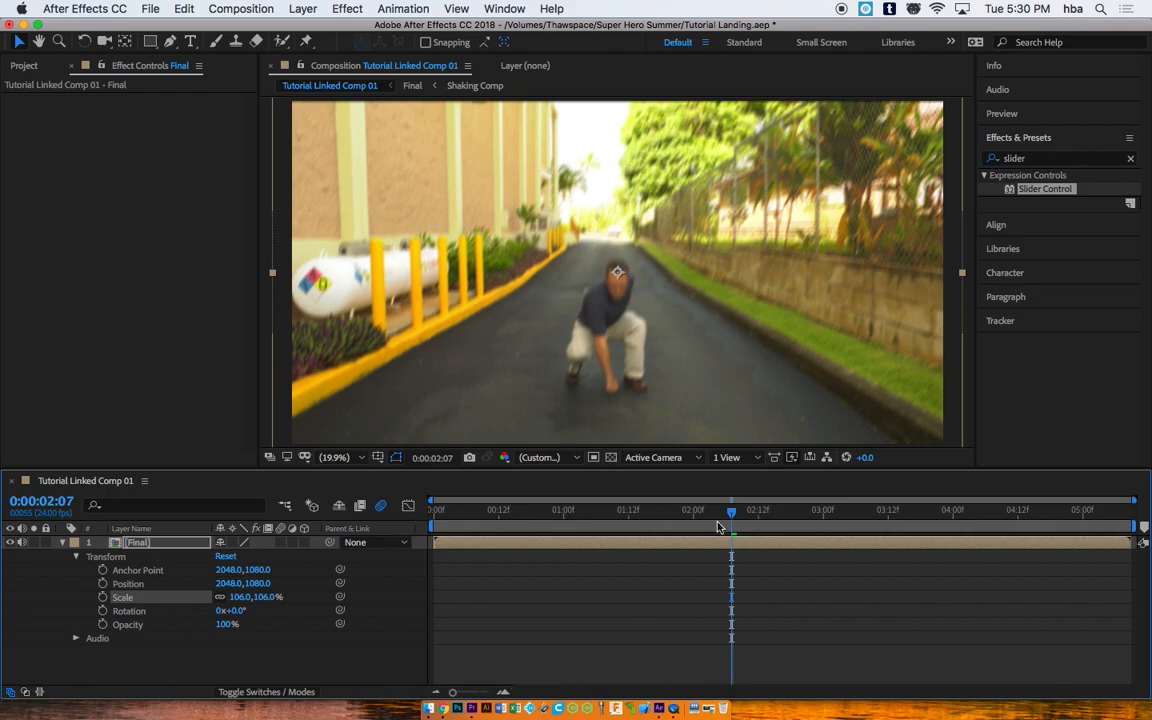
Step: Preview the comp from the start and save the project as Tutorial Landing.aep
{"action": "left_click_drag", "start_coordinate": [729, 512], "coordinate": [427, 515]}
{"action": "key", "text": "space"}
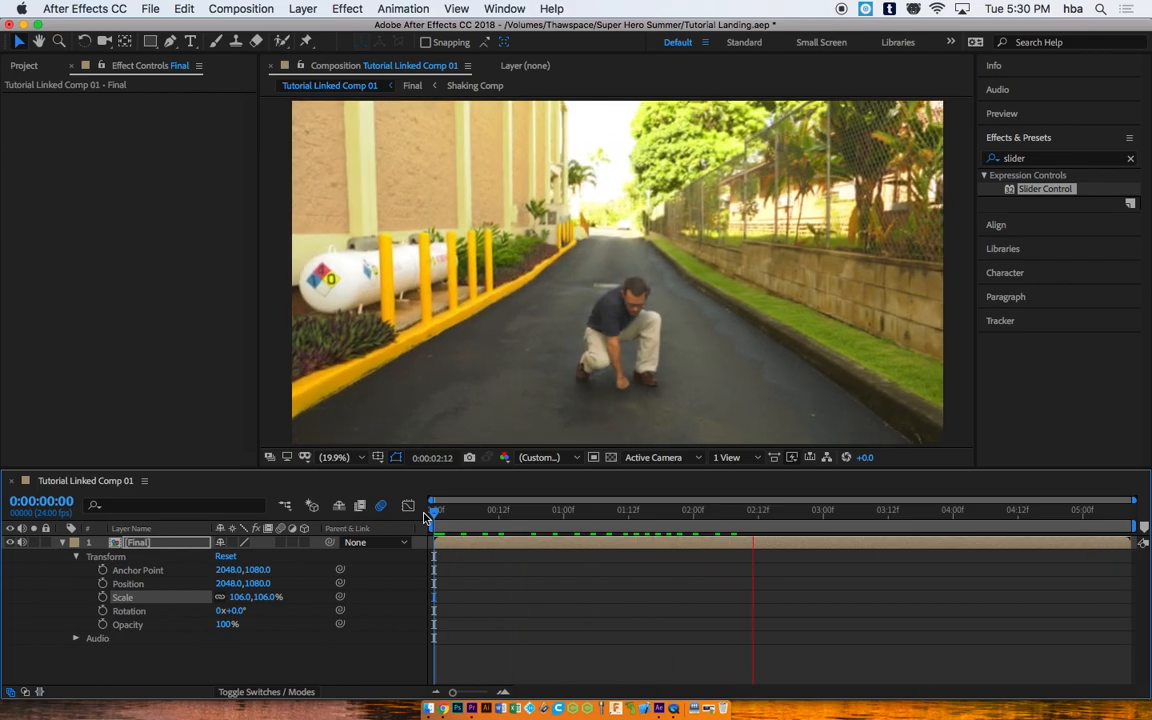
{"action": "key", "text": "space"}
{"action": "left_click_drag", "start_coordinate": [527, 513], "coordinate": [386, 506]}
{"action": "key", "text": "space"}
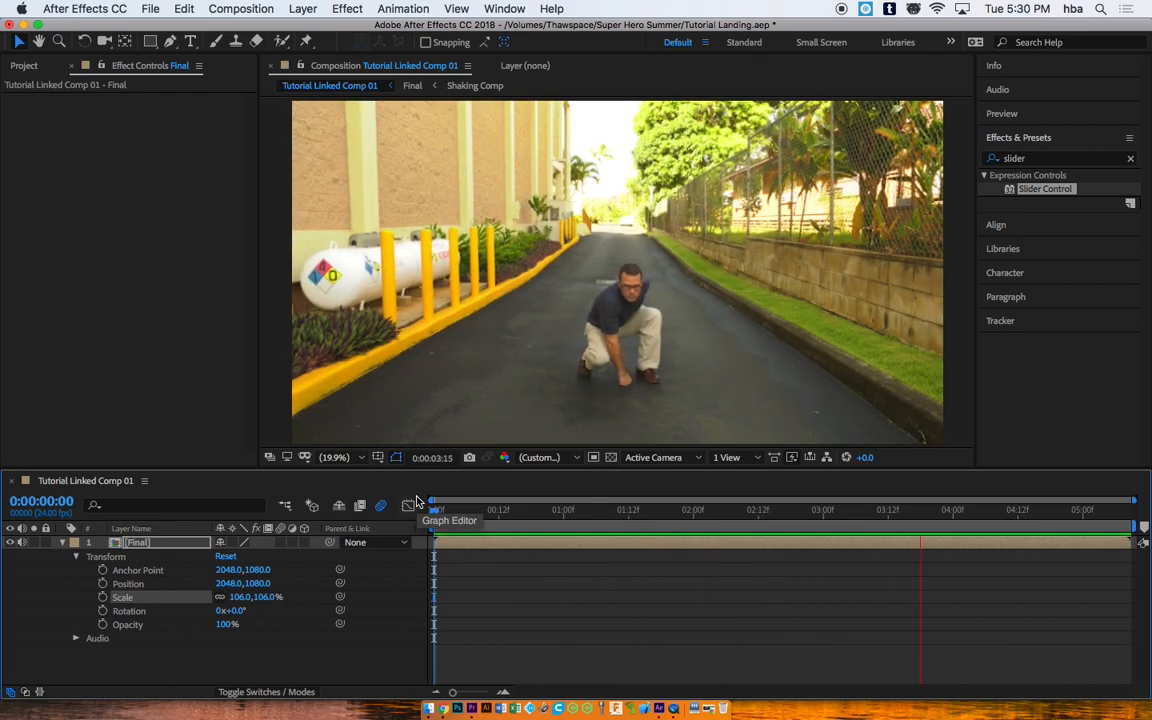
{"action": "key", "text": "space"}
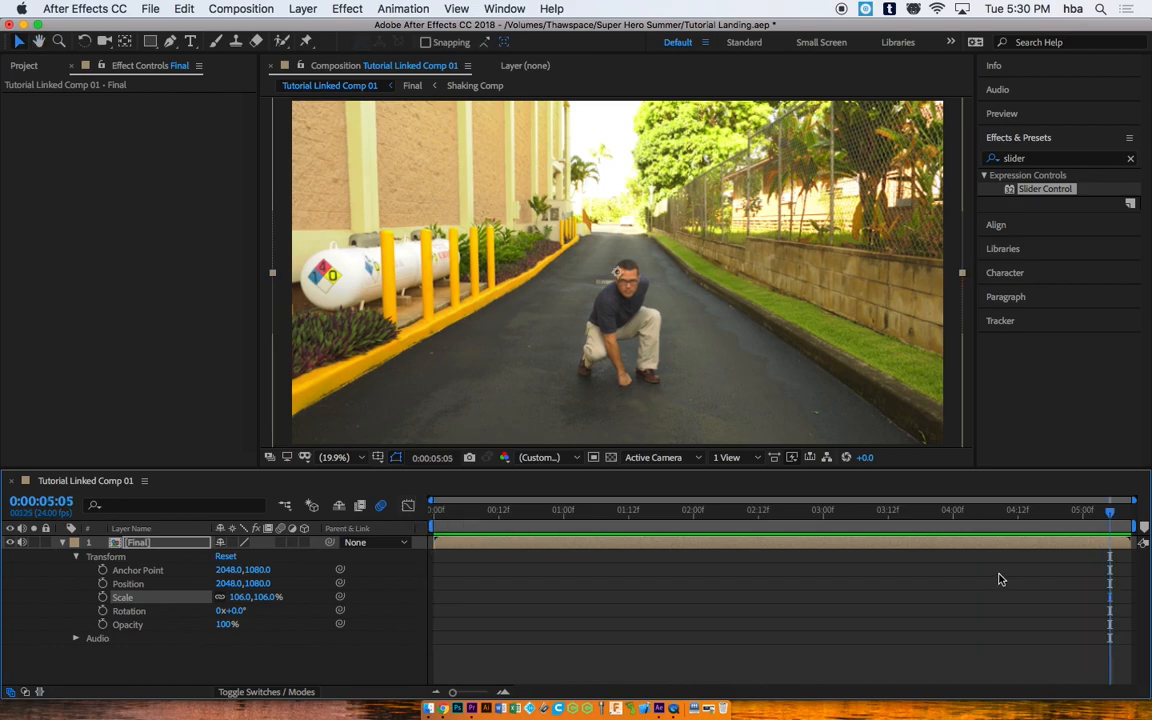
{"action": "left_click_drag", "start_coordinate": [760, 520], "coordinate": [1107, 527]}
{"action": "key", "text": "cmd+s"}
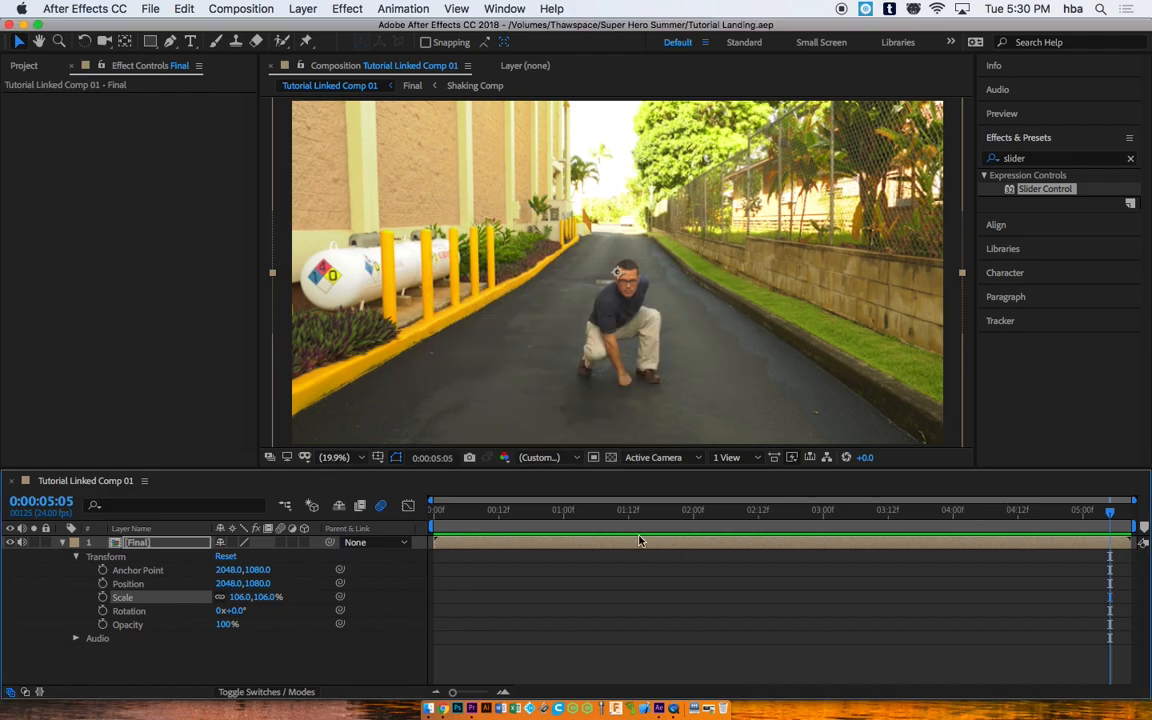
Step: In Premiere Pro, trim the V1 linked comp clip to end near 05:10
{"action": "left_click", "coordinate": [474, 710]}
{"action": "mouse_move", "coordinate": [588, 488]}
{"action": "left_mouse_down"}
{"action": "mouse_move", "coordinate": [602, 478]}
{"action": "mouse_move", "coordinate": [560, 478]}
{"action": "mouse_move", "coordinate": [603, 480]}
{"action": "mouse_move", "coordinate": [579, 478]}
{"action": "mouse_move", "coordinate": [590, 478]}
{"action": "left_mouse_up"}
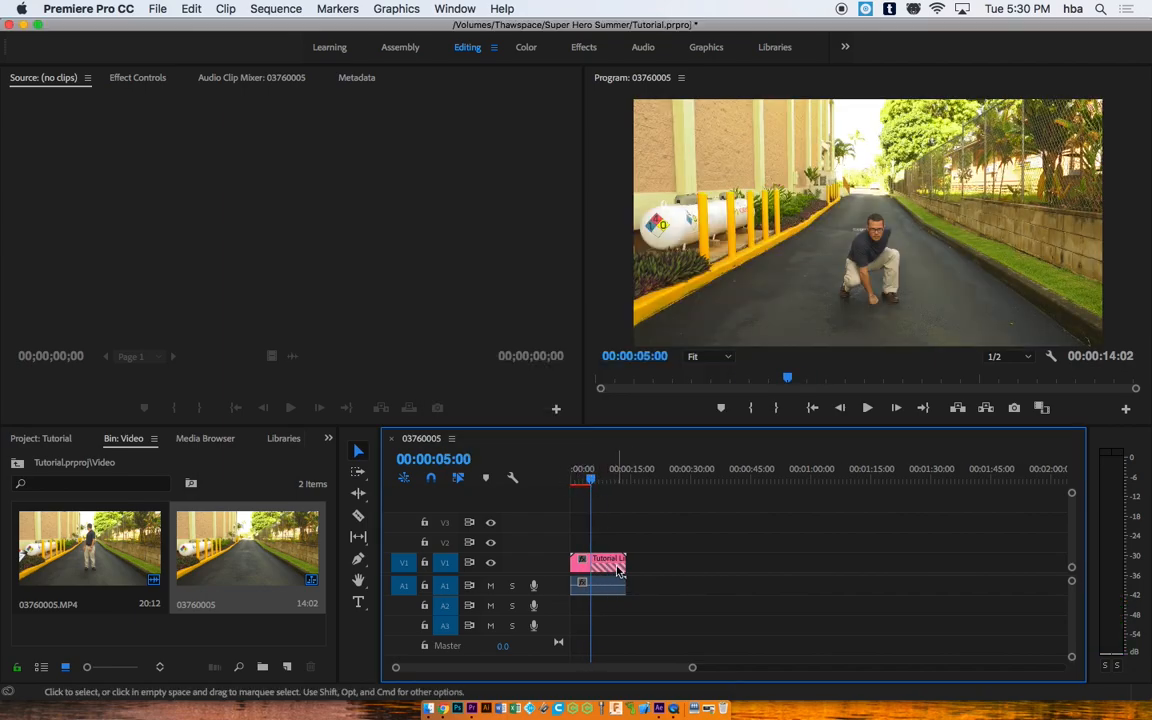
{"action": "left_click_drag", "start_coordinate": [688, 668], "coordinate": [607, 660]}
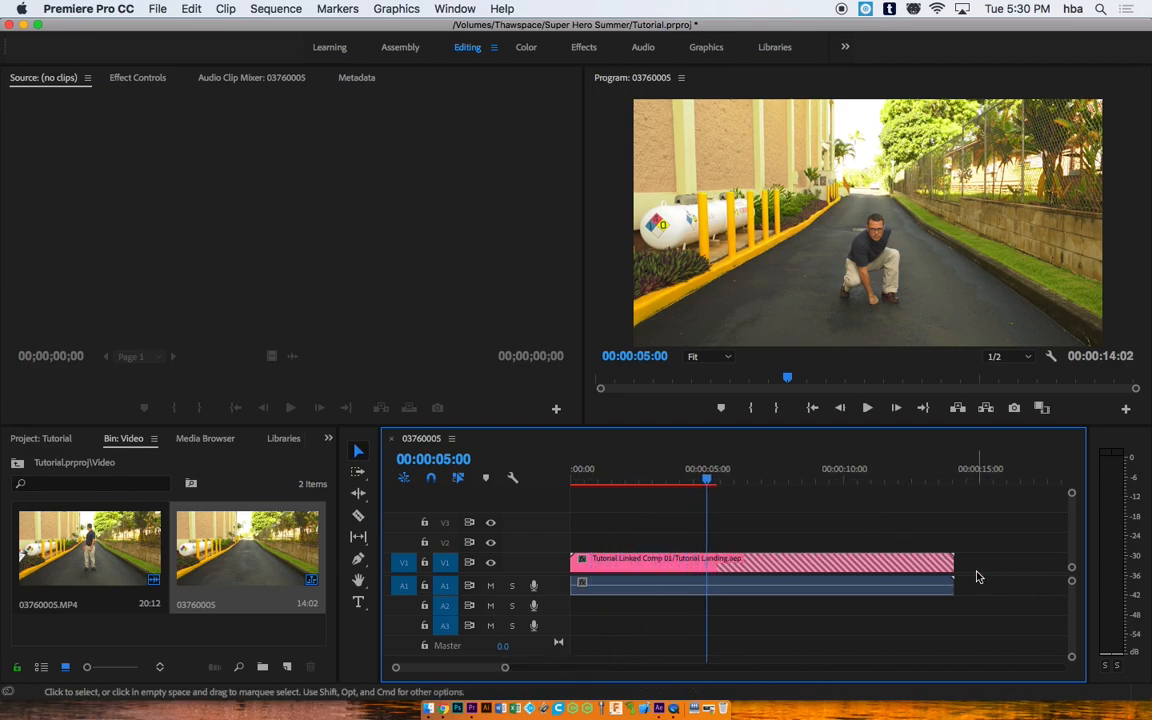
{"action": "left_click_drag", "start_coordinate": [953, 562], "coordinate": [716, 558]}
Step: Play the sequence from the start to review the trimmed landing shot
{"action": "left_click", "coordinate": [702, 478]}
{"action": "left_click_drag", "start_coordinate": [702, 478], "coordinate": [514, 478]}
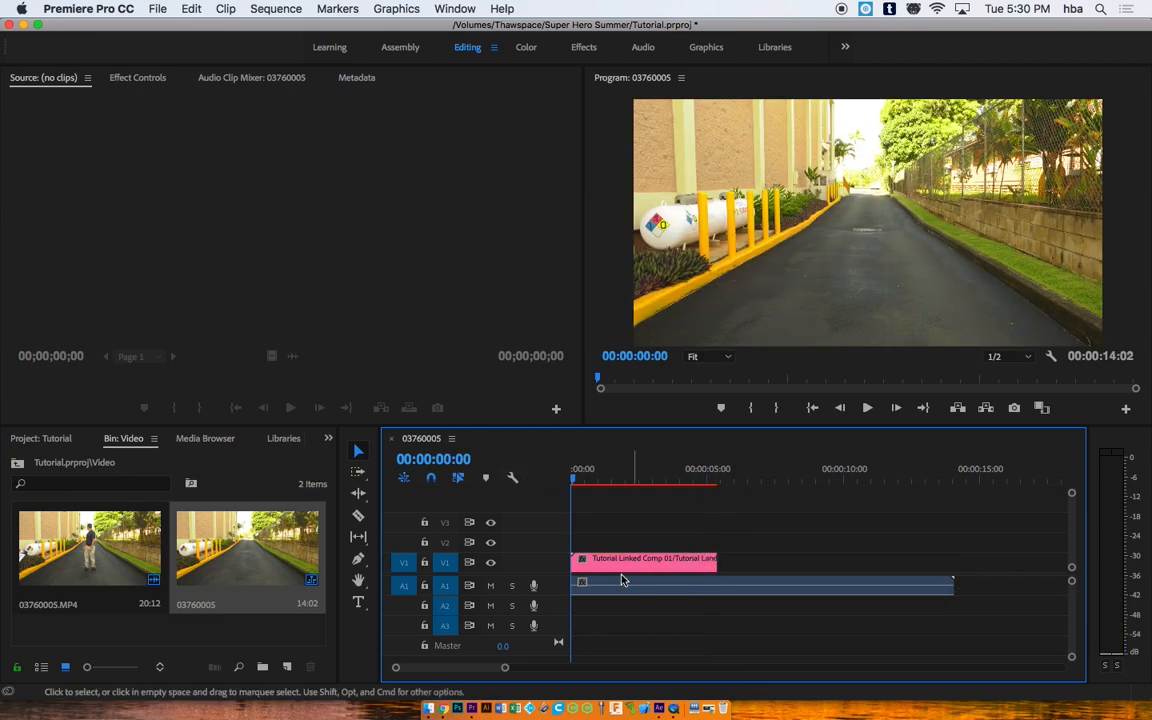
{"action": "left_click_drag", "start_coordinate": [718, 561], "coordinate": [761, 558]}
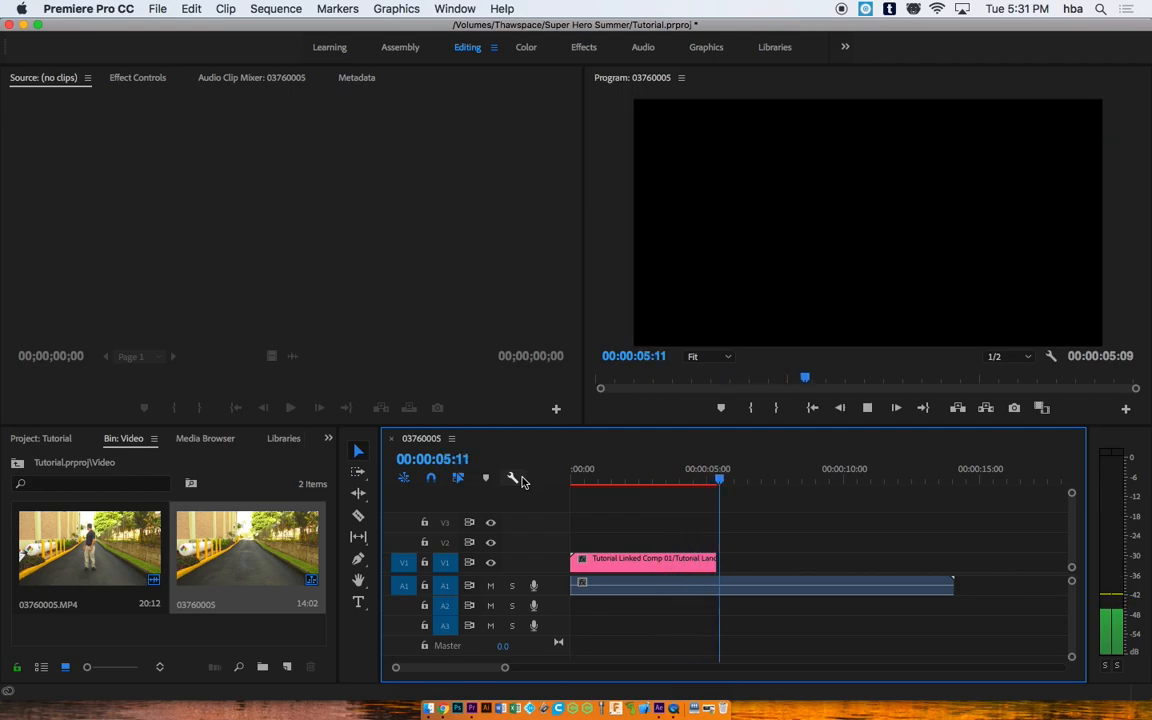
{"action": "key", "text": "space"}
{"action": "left_click_drag", "start_coordinate": [724, 481], "coordinate": [570, 491]}
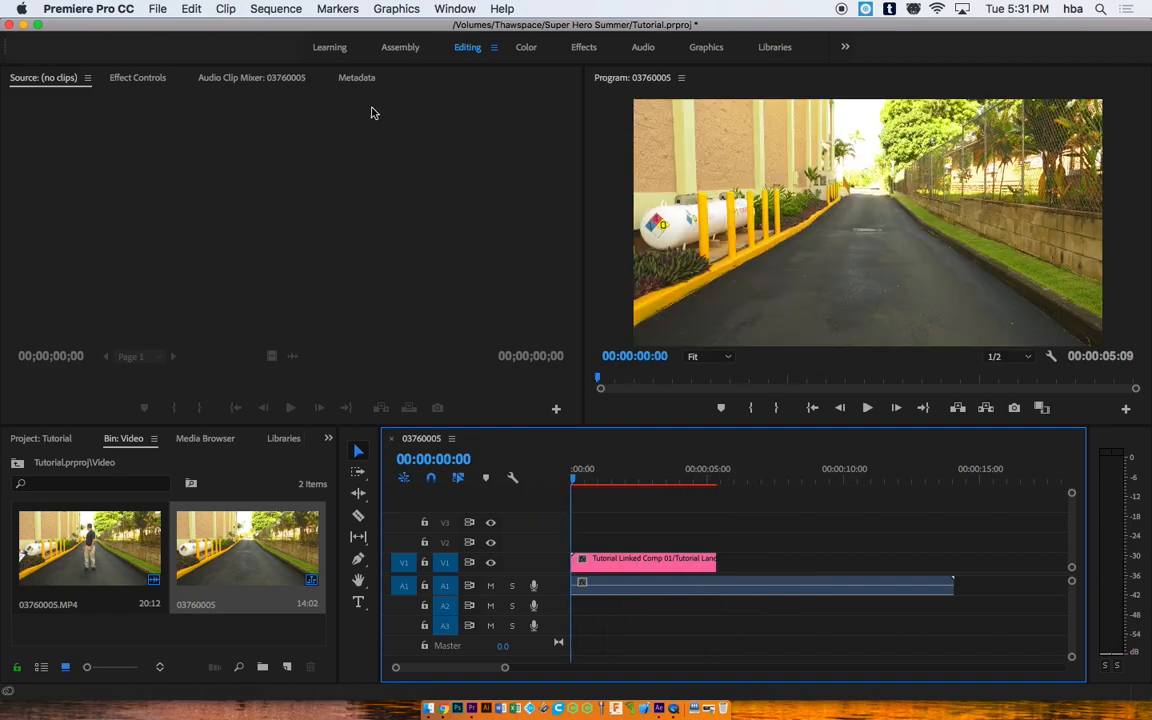
Step: Delete the long A1 audio clip and render the 5:09 sequence In to Out
{"action": "left_click", "coordinate": [733, 590]}
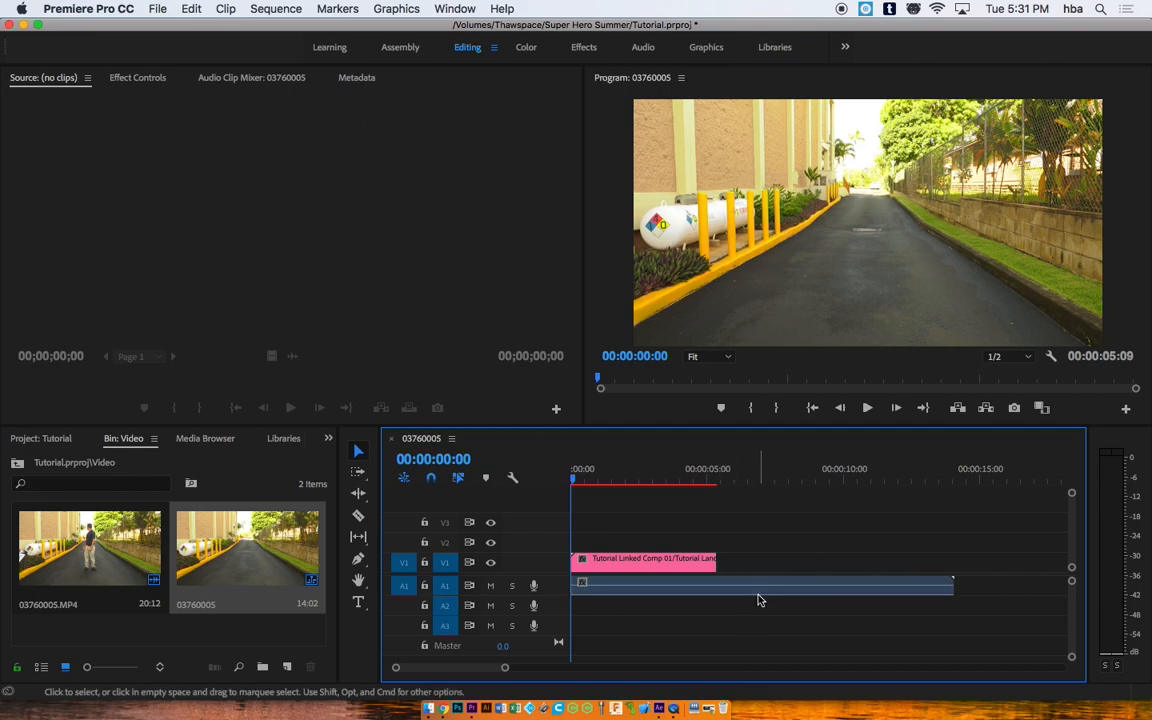
{"action": "key", "text": "Delete"}
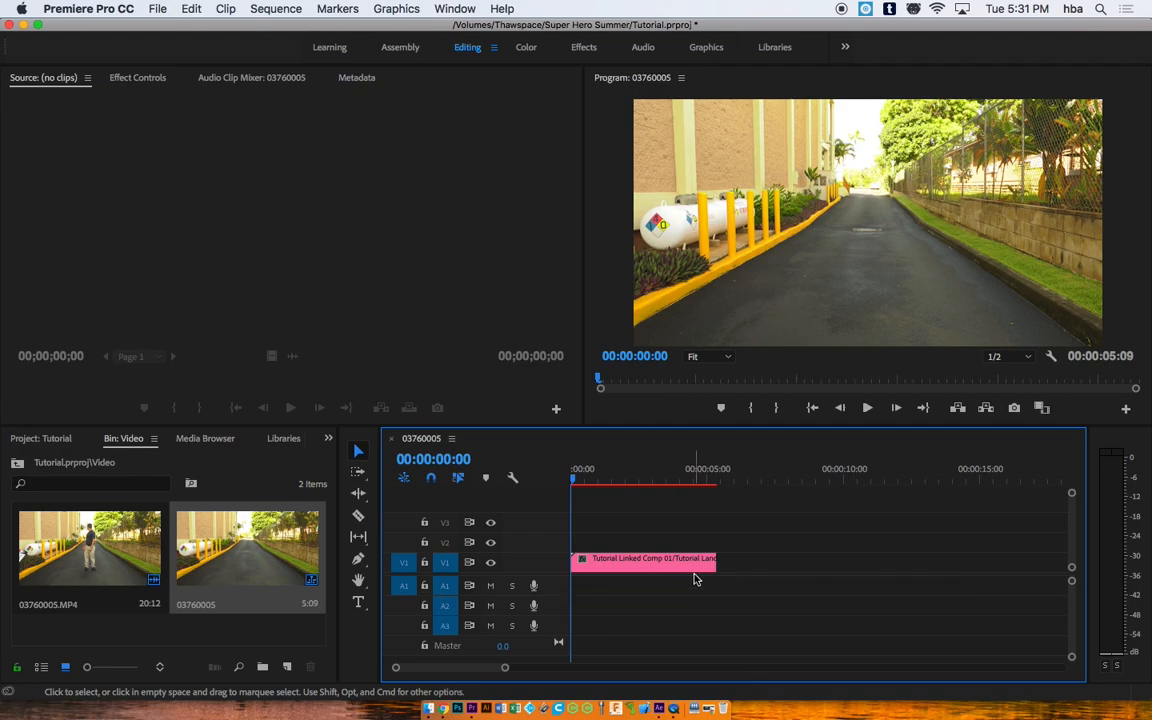
{"action": "left_click", "coordinate": [557, 477]}
{"action": "key", "text": "Return"}
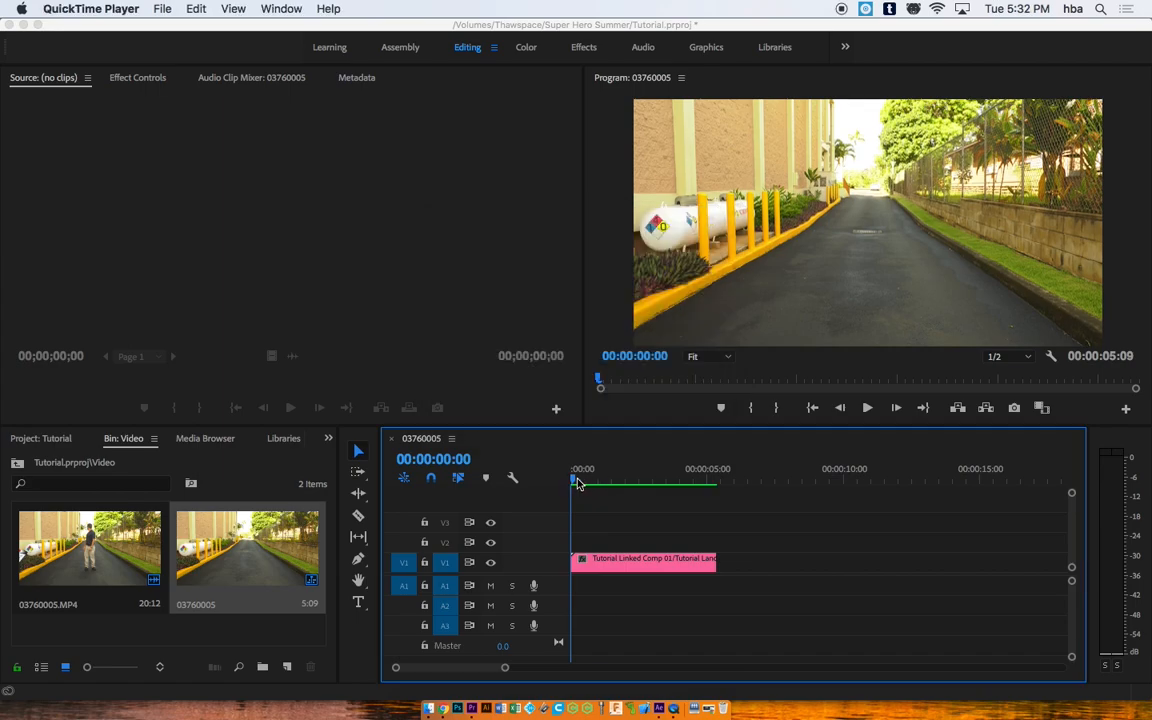
Step: Play sequence 03760005 in the Program monitor, scrub back to 1:11, and replay the landing shot
{"action": "left_click", "coordinate": [573, 480]}
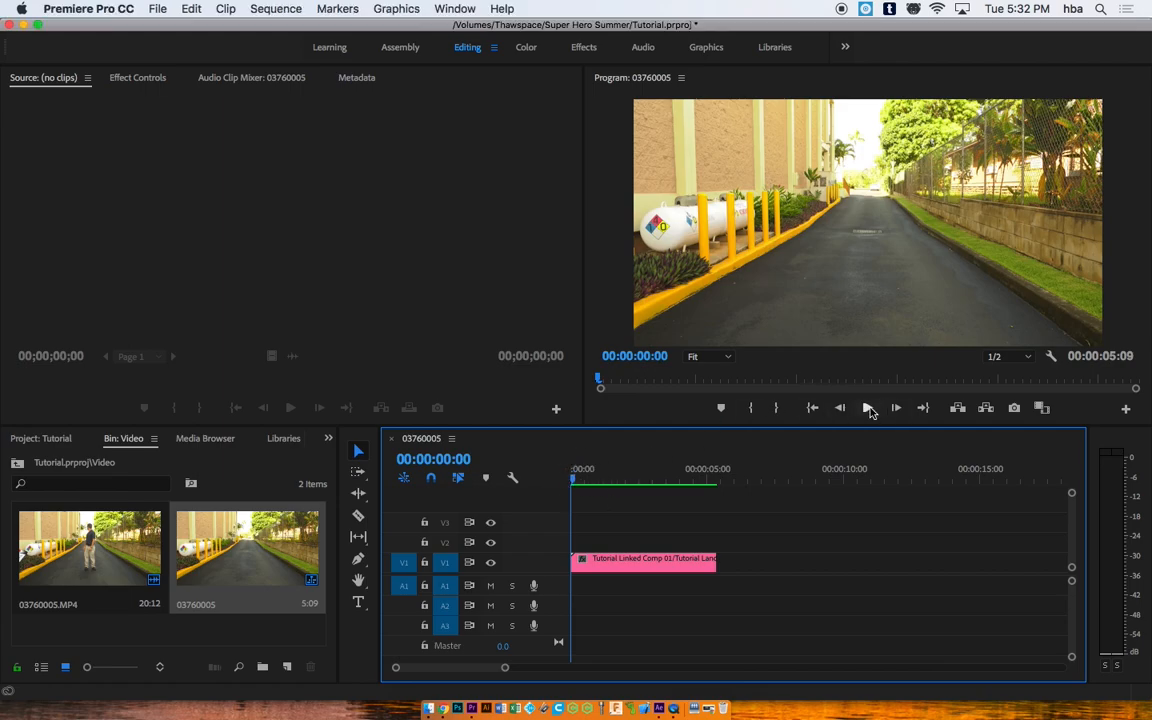
{"action": "left_click", "coordinate": [868, 409]}
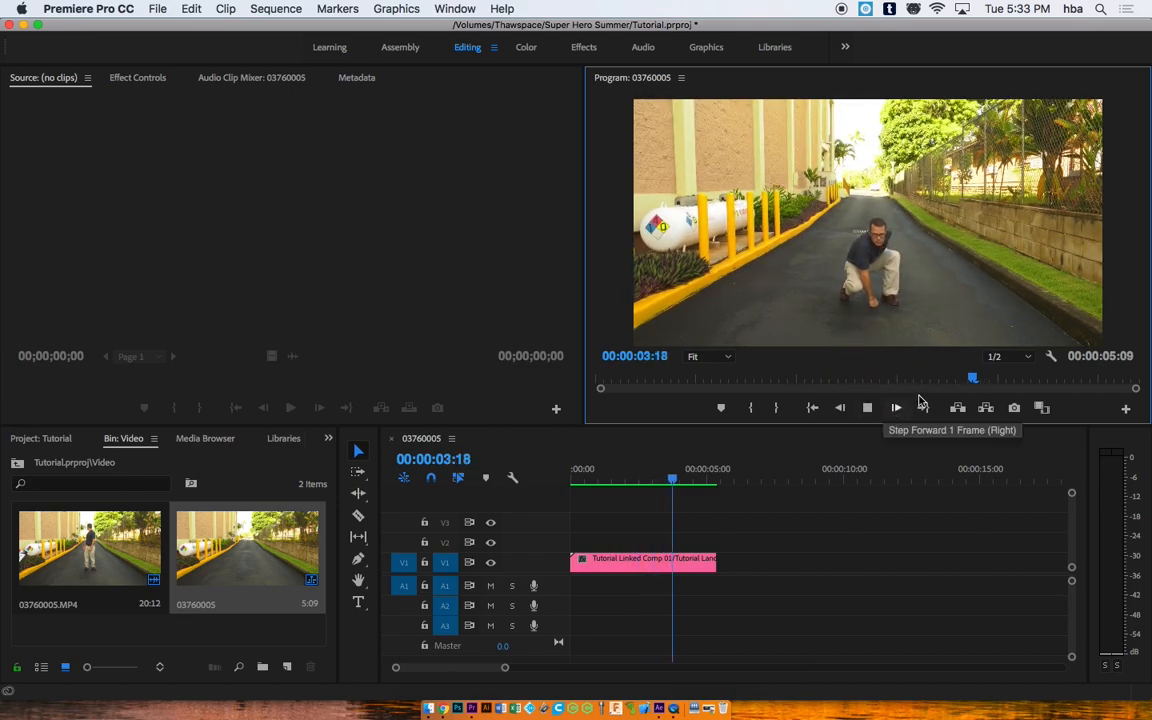
{"action": "left_click_drag", "start_coordinate": [678, 474], "coordinate": [558, 448]}
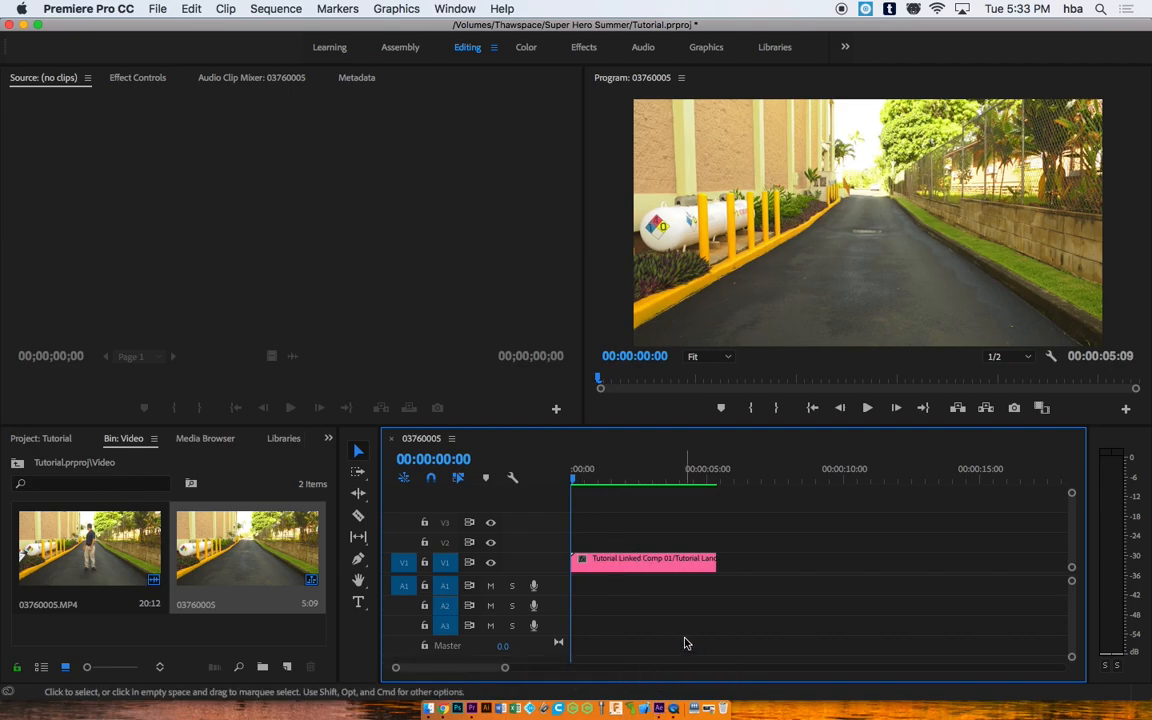
{"action": "left_click", "coordinate": [867, 408]}
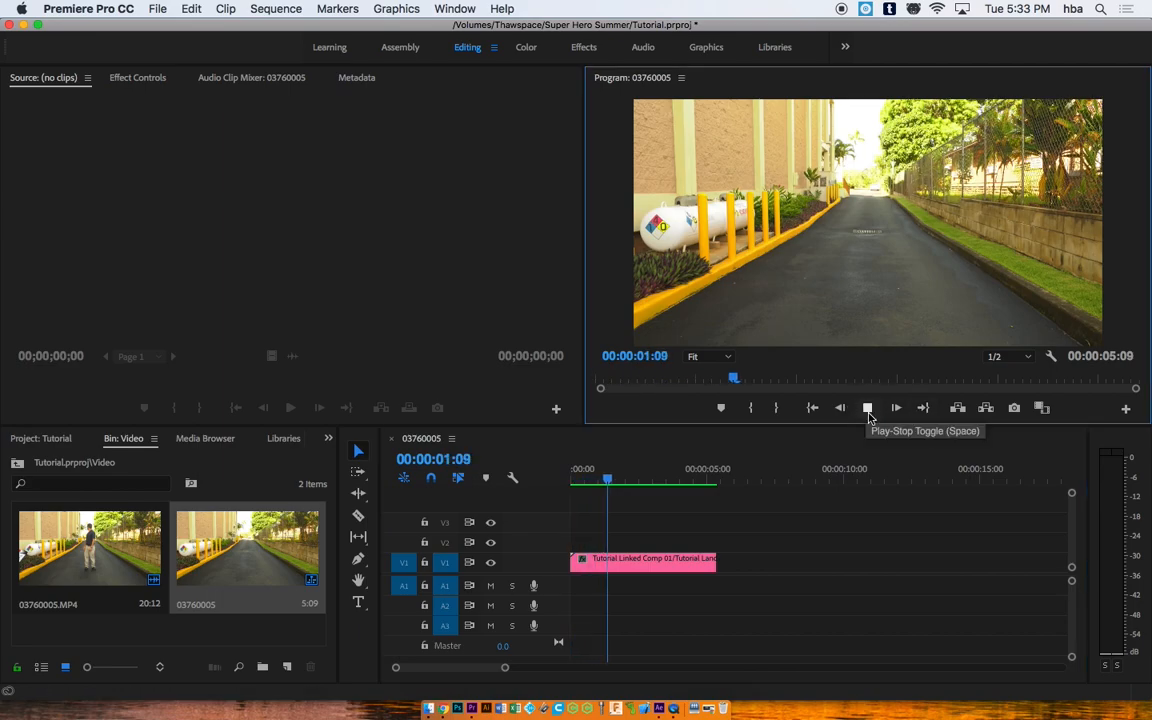